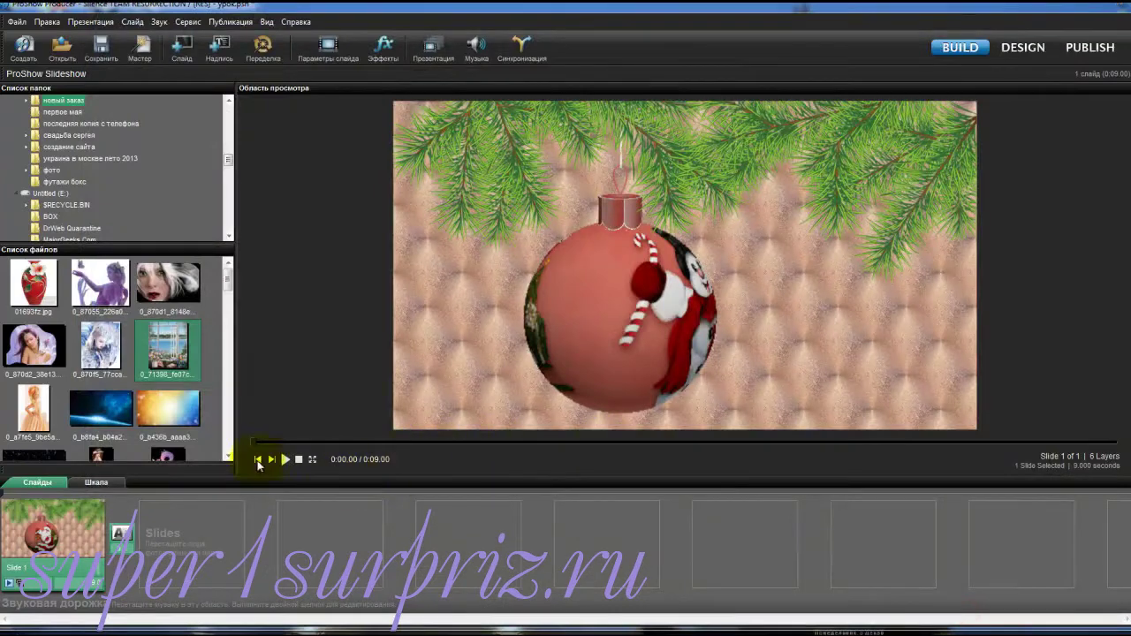
Play the slide preview of the rotating Christmas ornament
{"action": "left_click", "coordinate": [286, 460]}
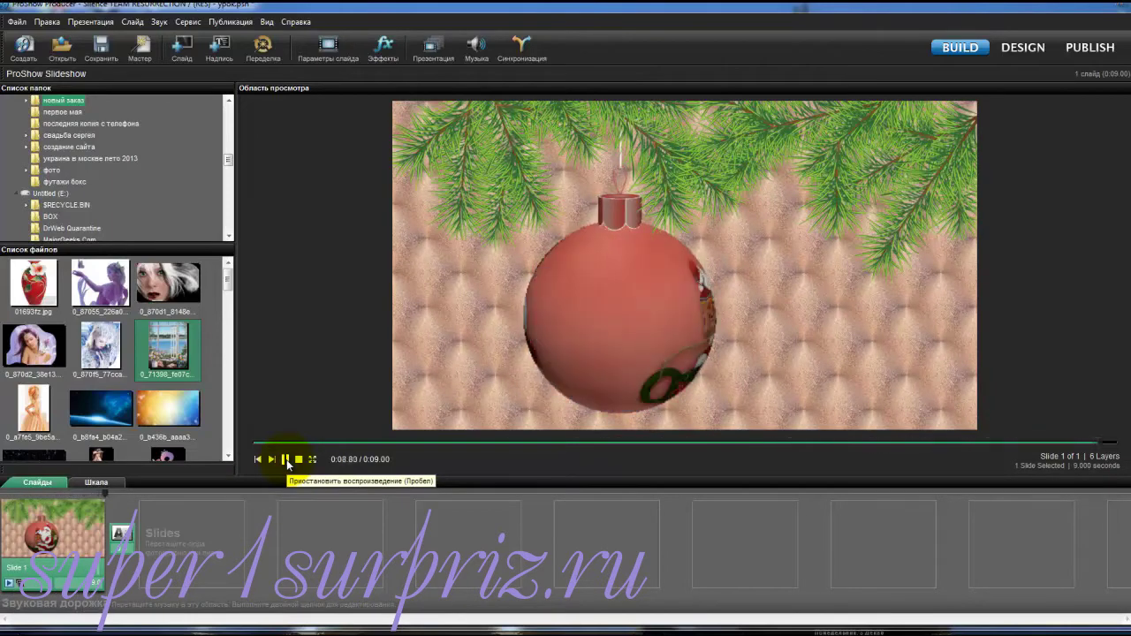
{"action": "left_click", "coordinate": [286, 459]}
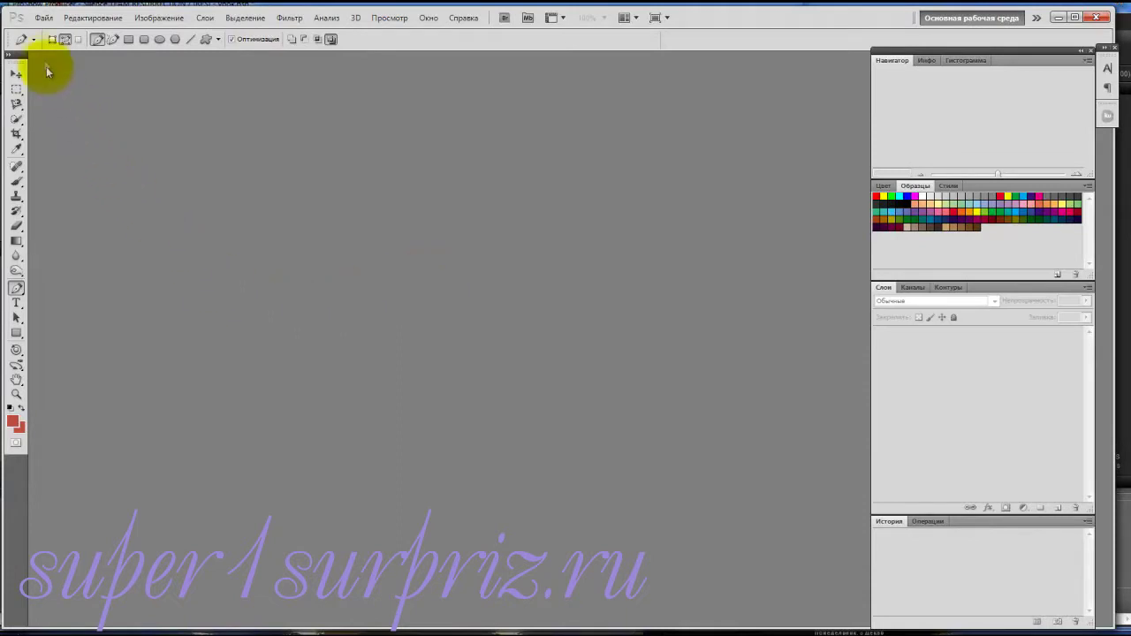
Create a new 1000 × 500 px document with a transparent background and place its window centrally in the workspace
{"action": "left_click", "coordinate": [45, 19]}
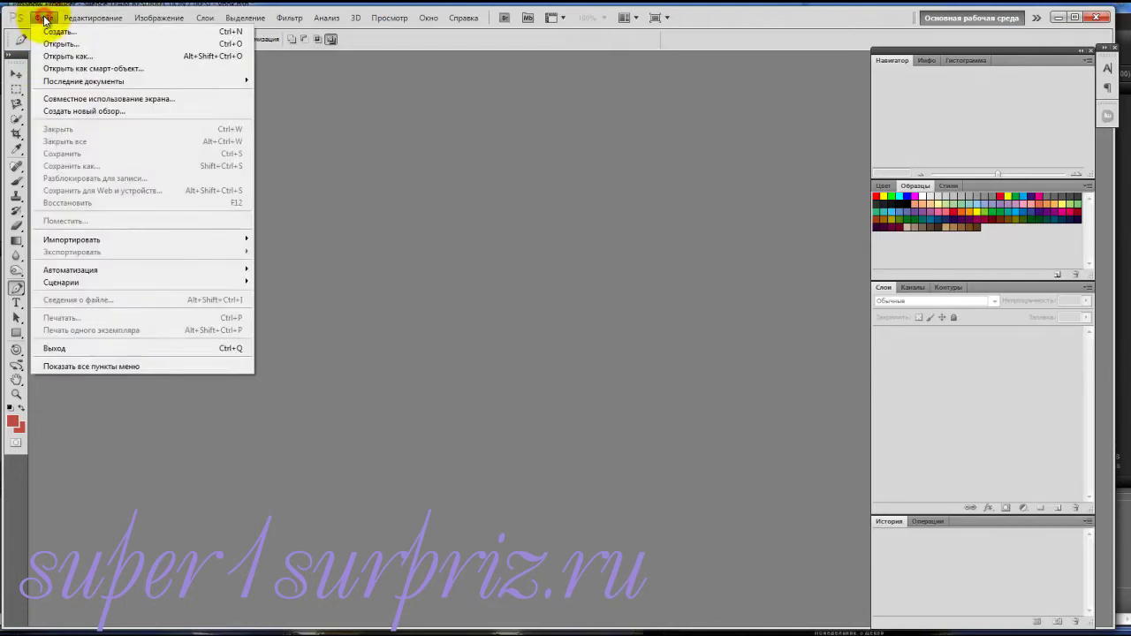
{"action": "left_click", "coordinate": [49, 32]}
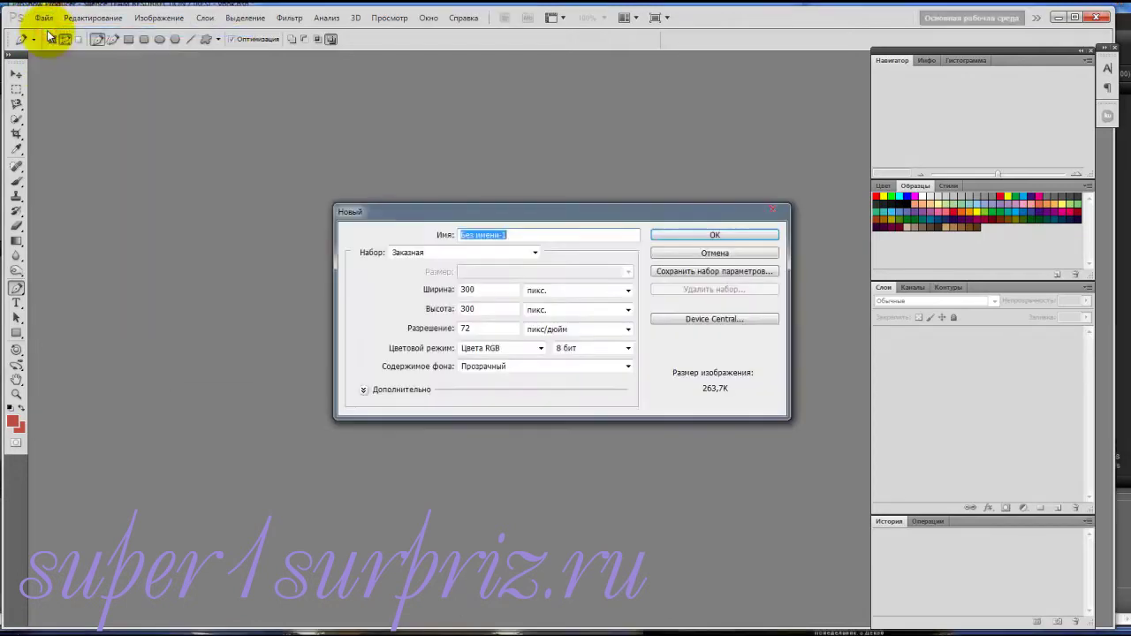
{"action": "double_click", "coordinate": [468, 290]}
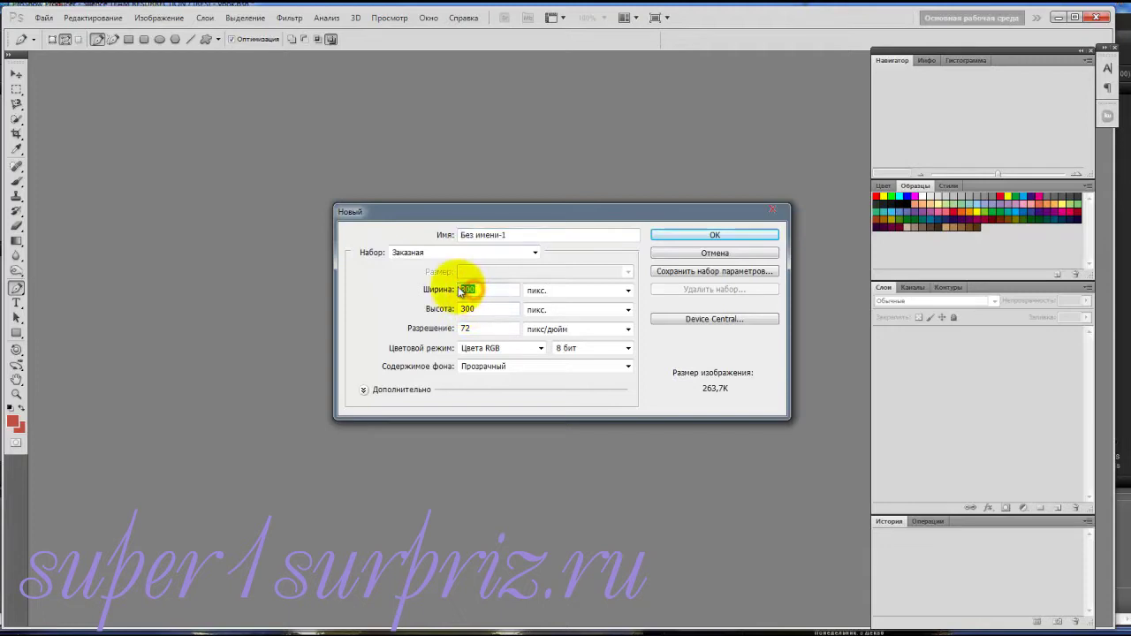
{"action": "type", "text": "1000"}
{"action": "double_click", "coordinate": [477, 310]}
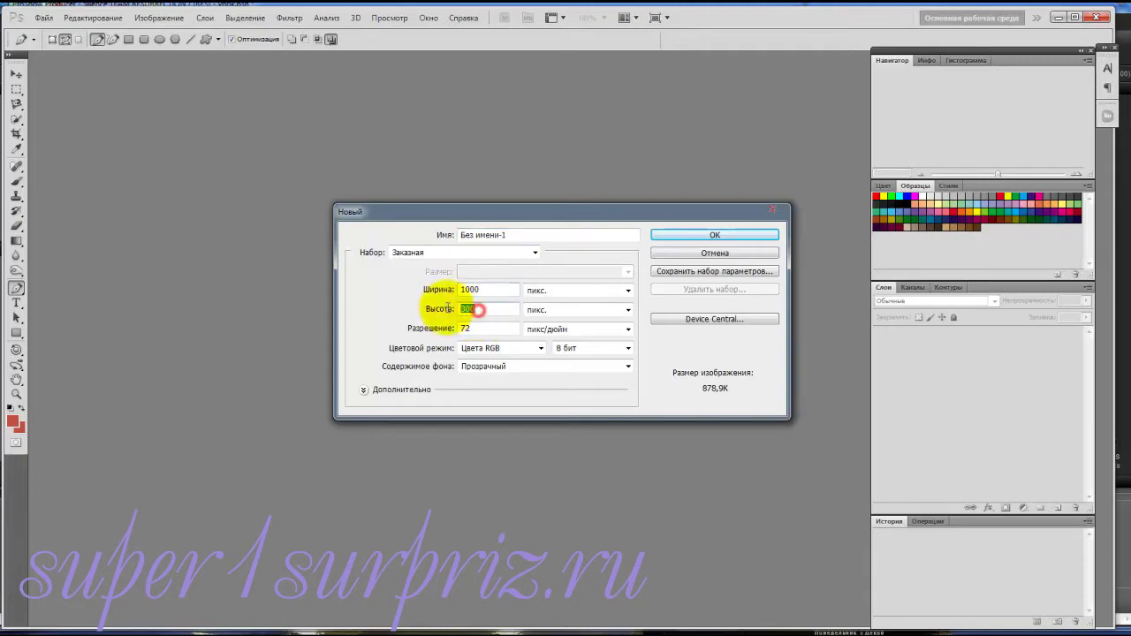
{"action": "type", "text": "500"}
{"action": "left_click", "coordinate": [739, 234]}
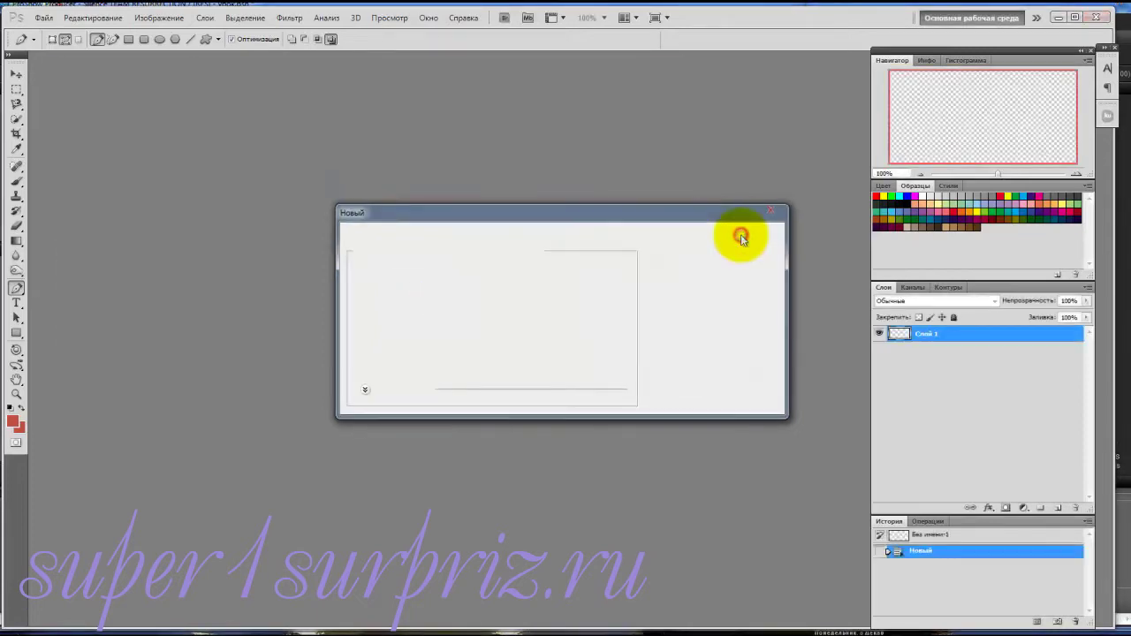
{"action": "left_click_drag", "start_coordinate": [535, 58], "coordinate": [623, 124]}
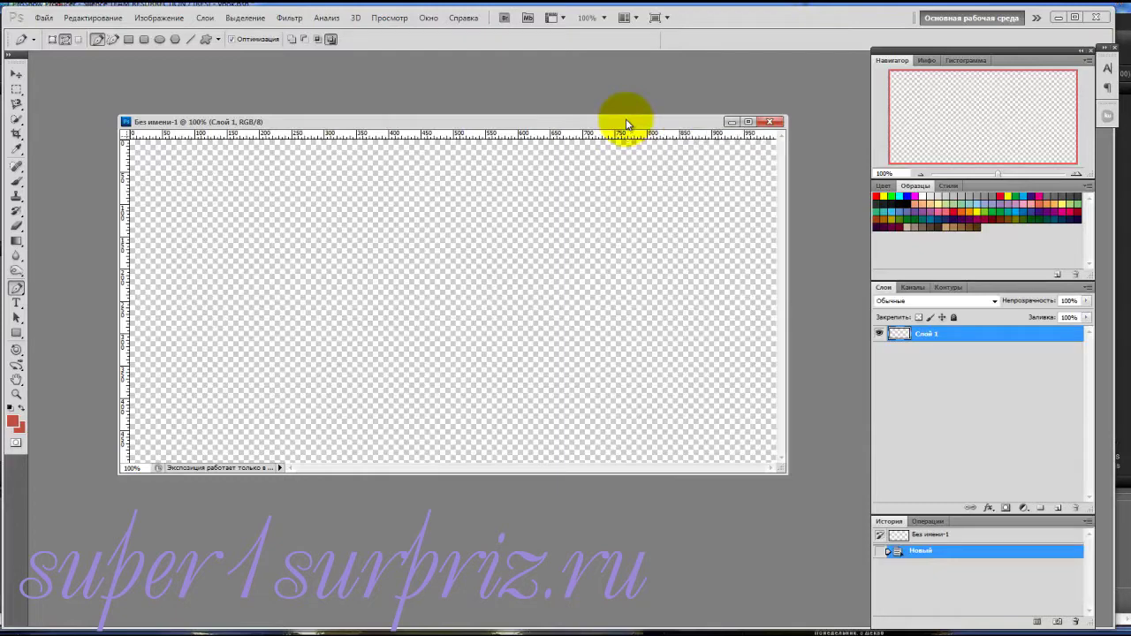
Edit the foreground-to-background gradient so it has light pink colour stops at 0, 27, 45, 63 and 80% before the dark red end
{"action": "key", "text": "g"}
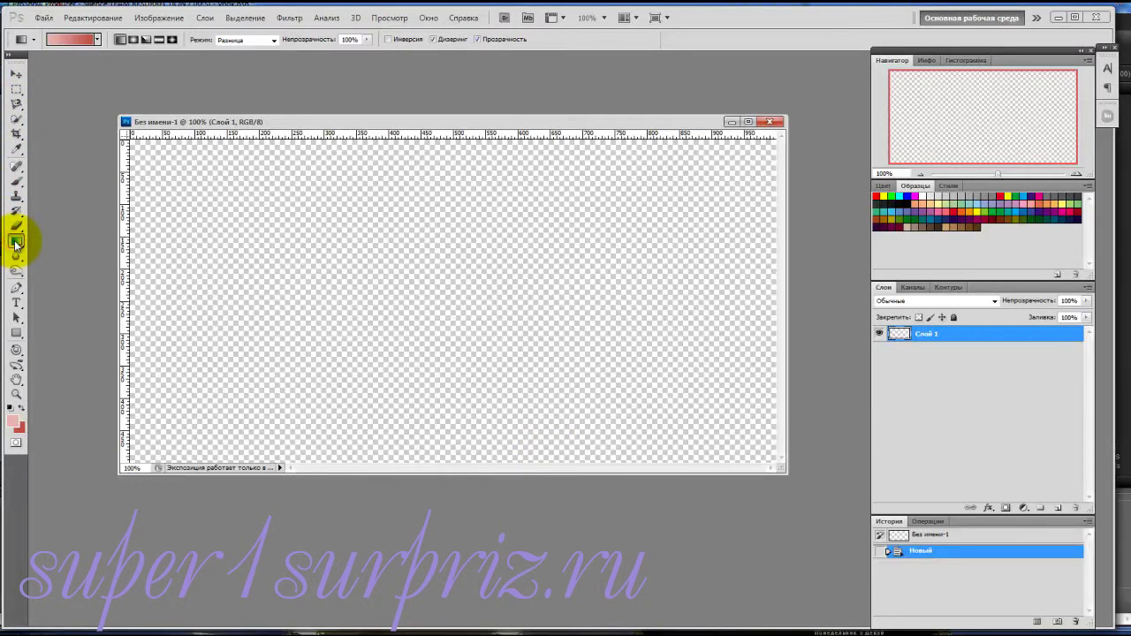
{"action": "left_click", "coordinate": [69, 41]}
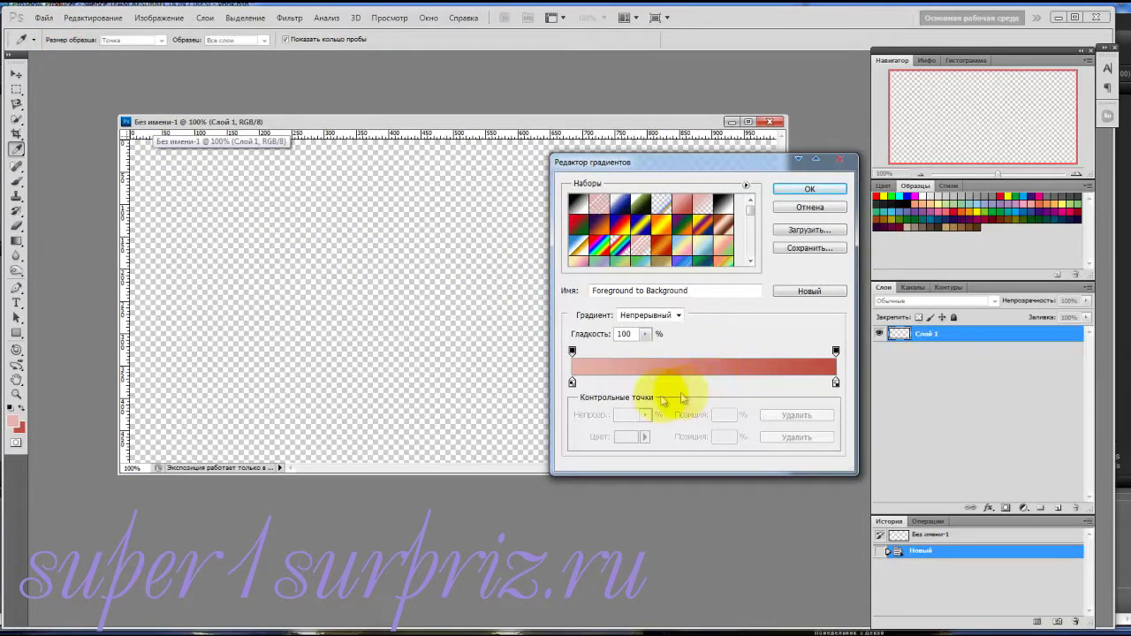
{"action": "left_click", "coordinate": [572, 382]}
{"action": "left_click_drag", "start_coordinate": [574, 384], "coordinate": [786, 384]}
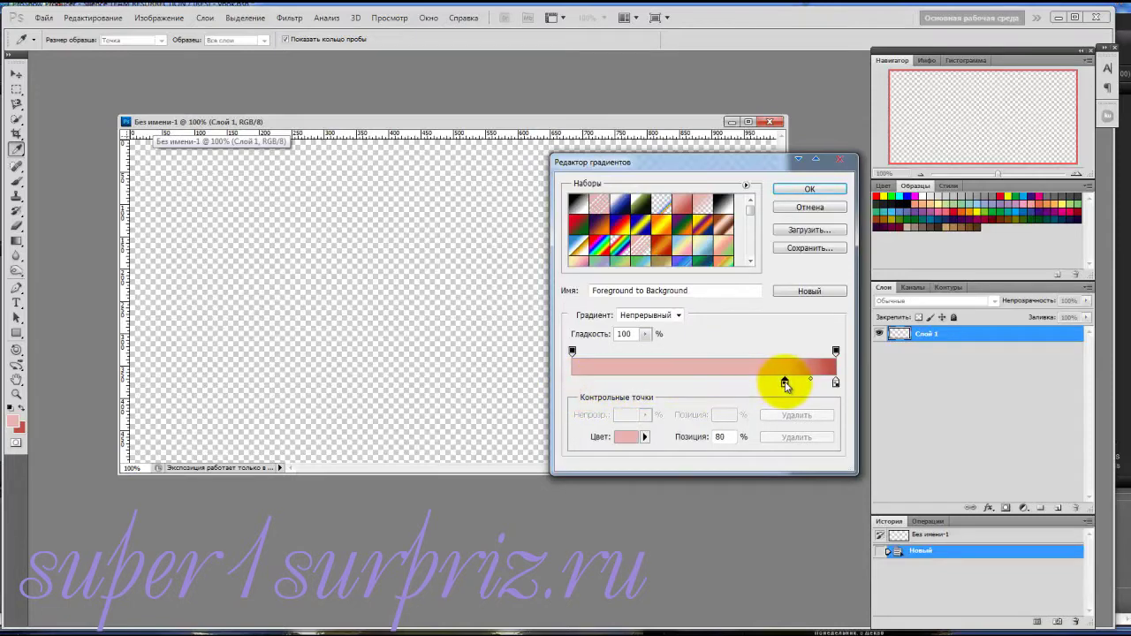
{"action": "left_click", "coordinate": [739, 382]}
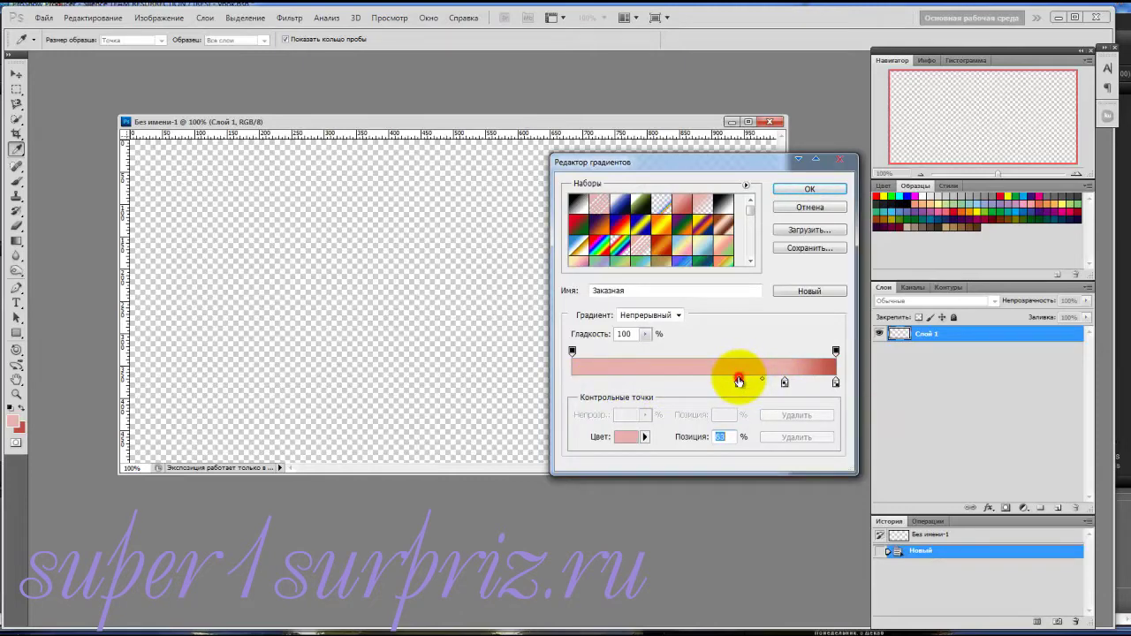
{"action": "left_click", "coordinate": [691, 382]}
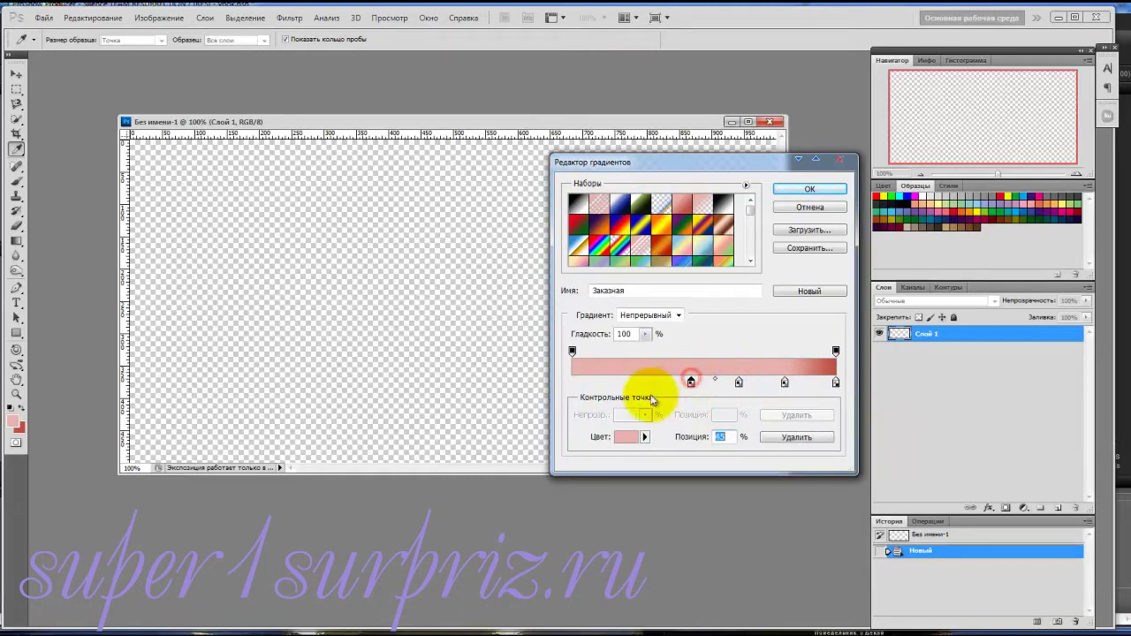
{"action": "left_click", "coordinate": [644, 382]}
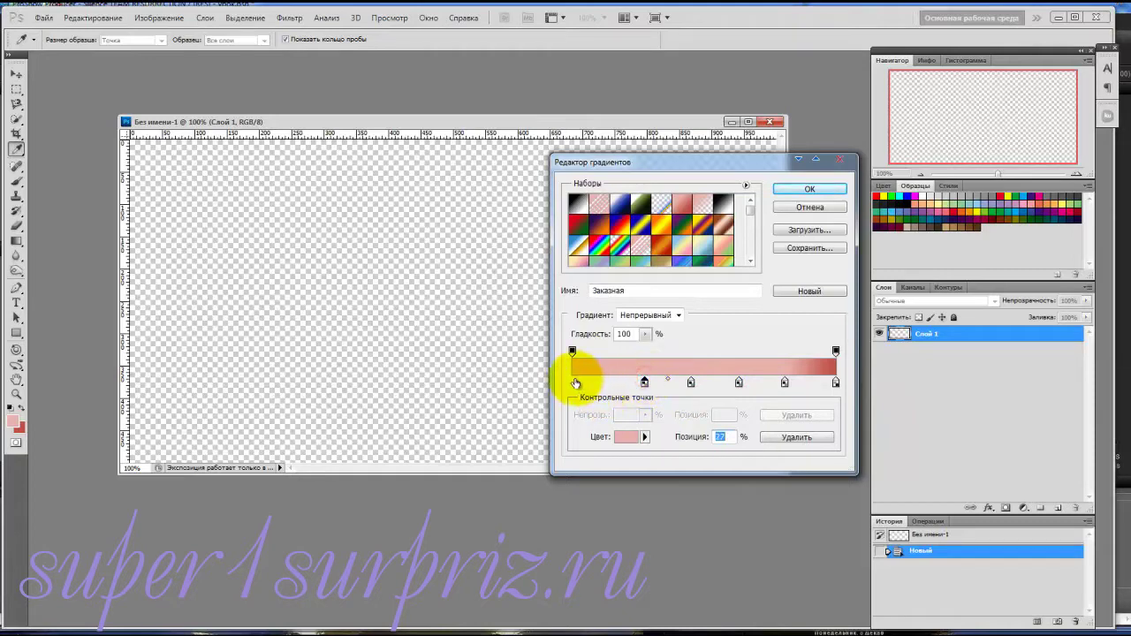
{"action": "left_click", "coordinate": [573, 381]}
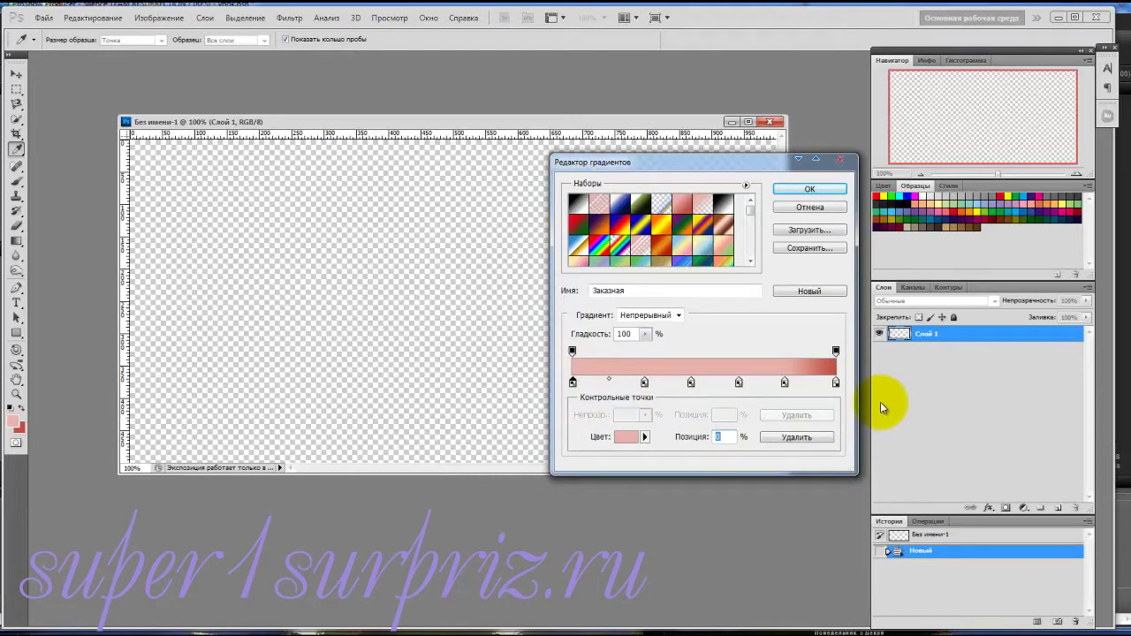
Recolour the gradient's stops at 63% and 27% with the dark red sampled from its end
{"action": "left_click", "coordinate": [740, 382]}
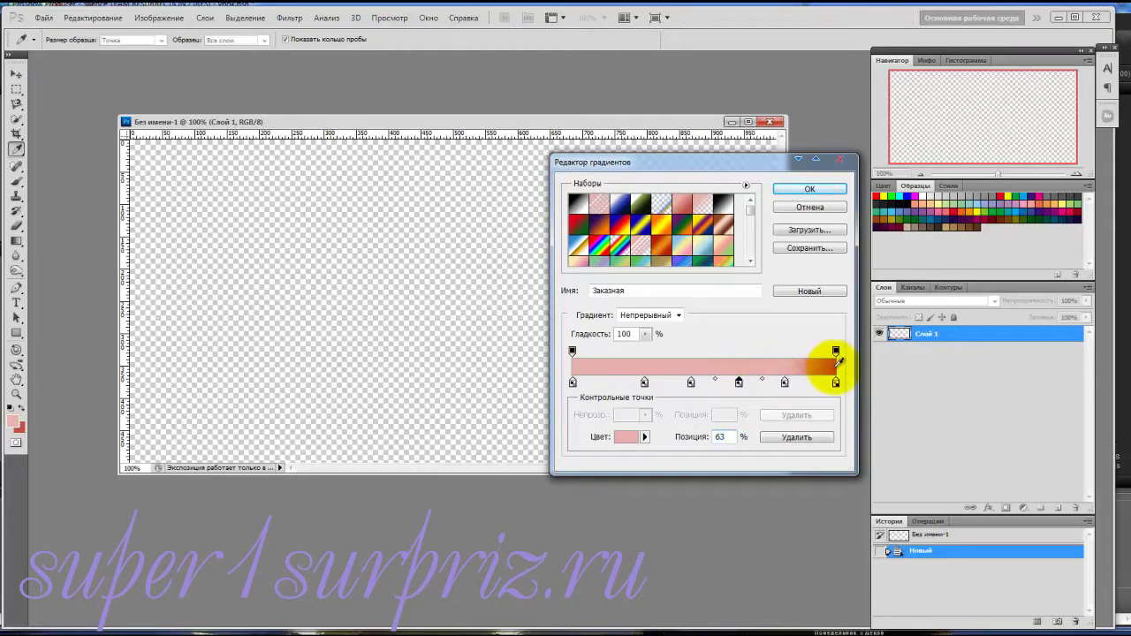
{"action": "left_click", "coordinate": [838, 360]}
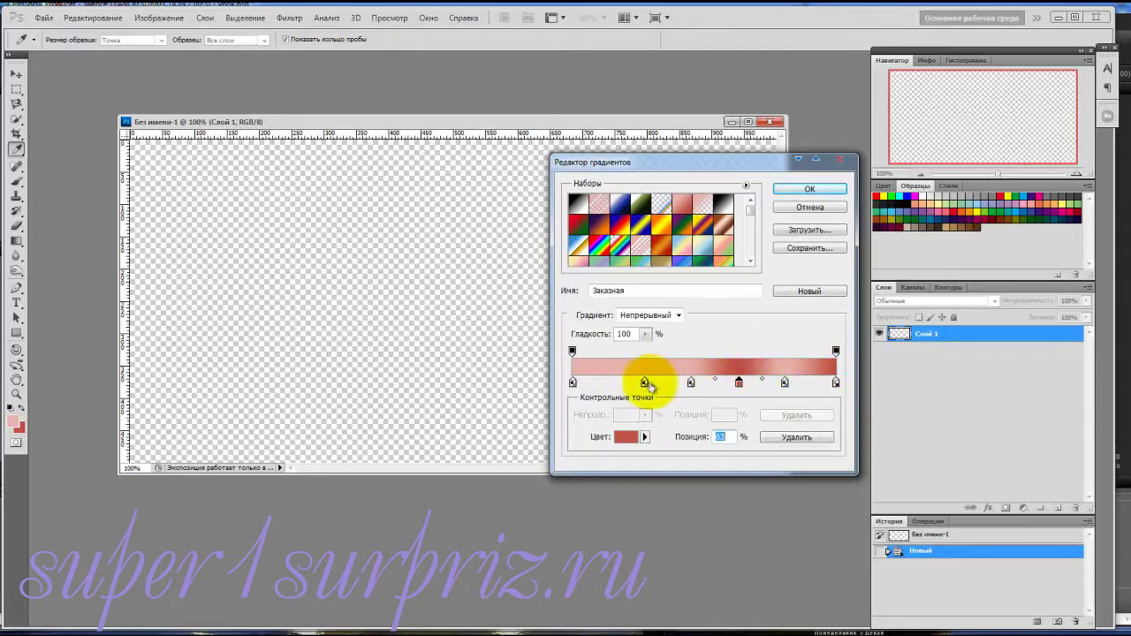
{"action": "left_click", "coordinate": [644, 382]}
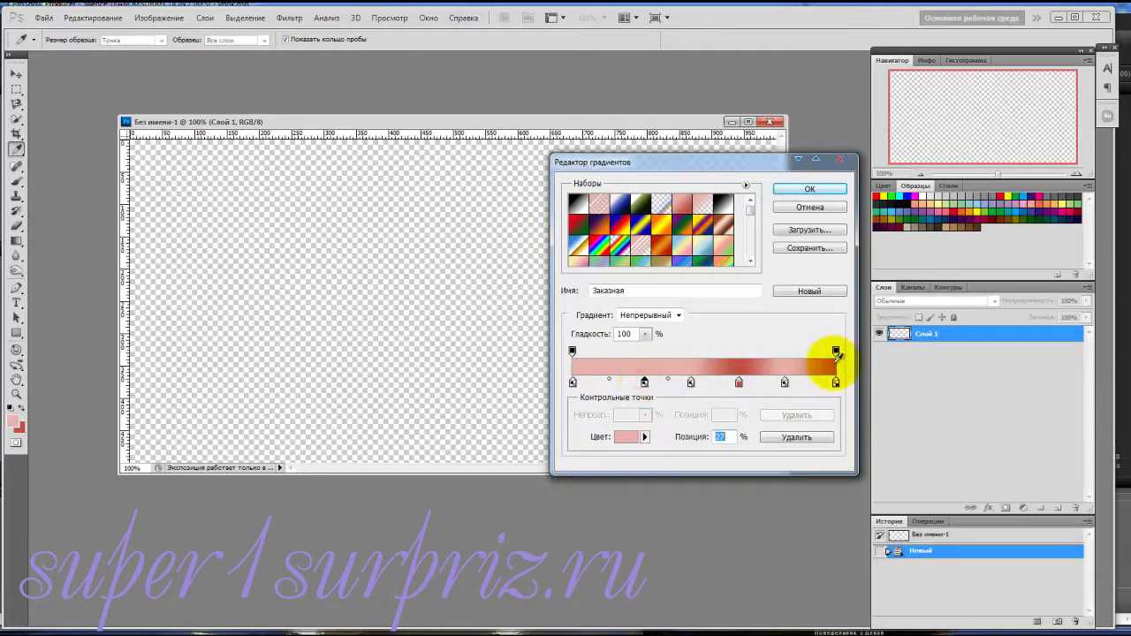
{"action": "left_click", "coordinate": [837, 358]}
Space the gradient's colour stops evenly, with the last light pink stop at 84%, and accept the gradient
{"action": "left_click", "coordinate": [644, 383]}
{"action": "left_click", "coordinate": [638, 384]}
{"action": "left_click", "coordinate": [637, 383]}
{"action": "left_click", "coordinate": [692, 383]}
{"action": "left_click_drag", "start_coordinate": [693, 383], "coordinate": [740, 385]}
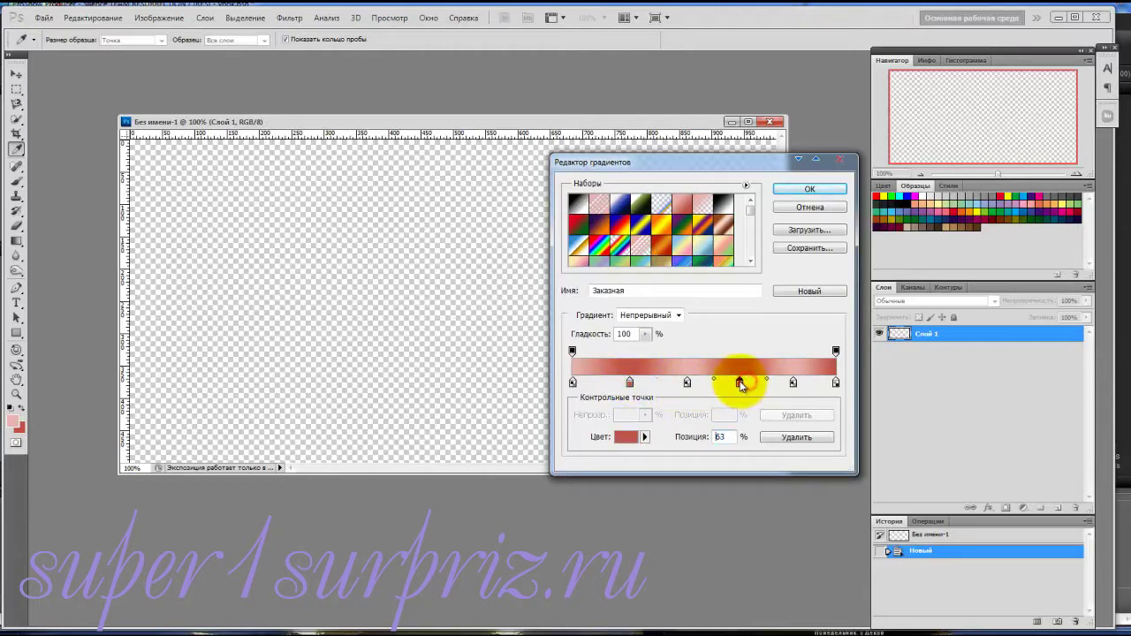
{"action": "left_click", "coordinate": [793, 384]}
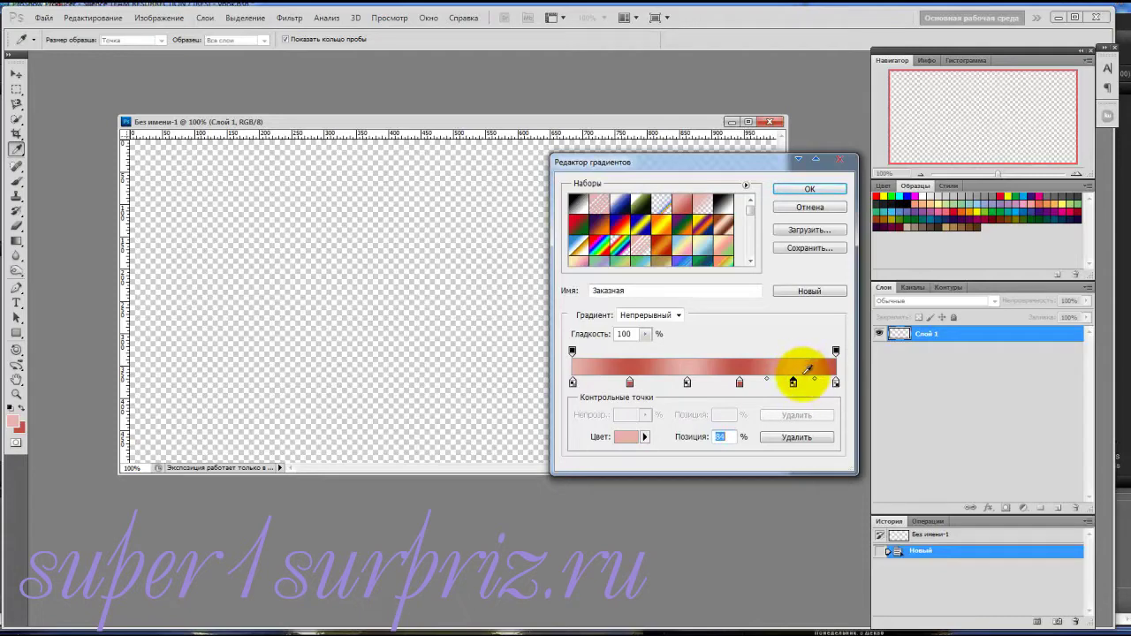
{"action": "left_click", "coordinate": [821, 190]}
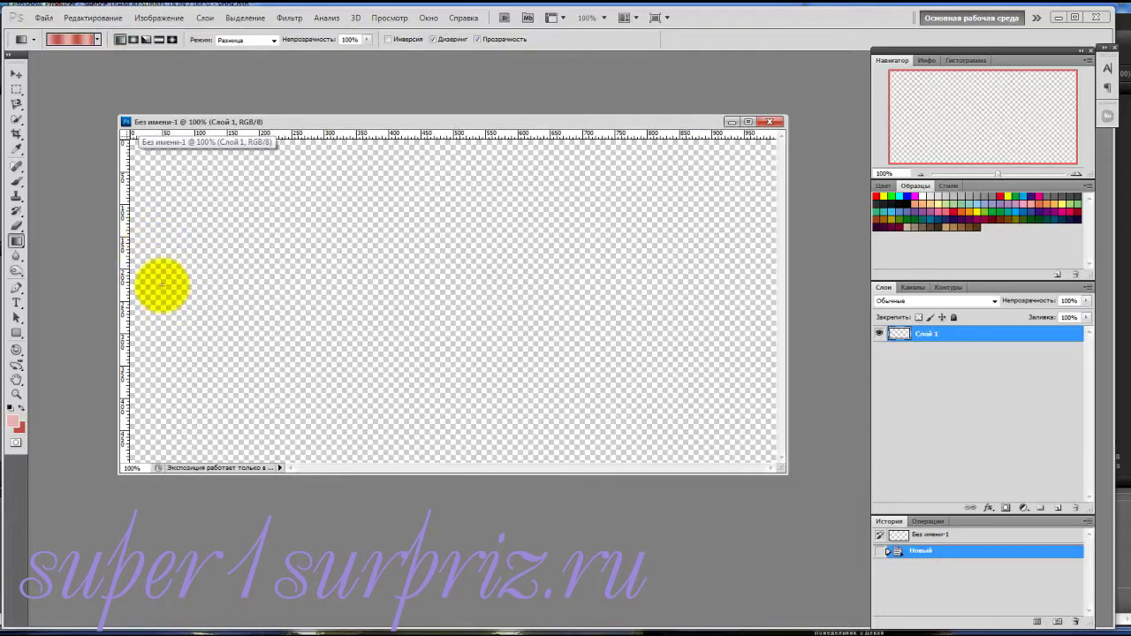
Fill the layer with the striped gradient horizontally and apply the Clouds (Облака) render filter
{"action": "left_click_drag", "start_coordinate": [159, 281], "coordinate": [747, 281]}
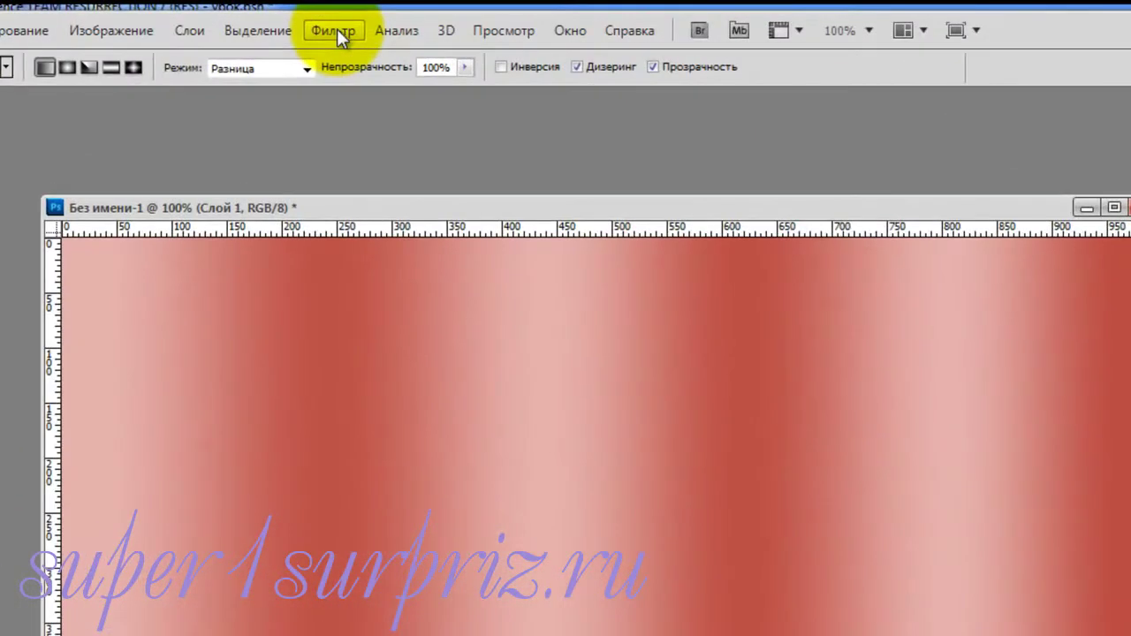
{"action": "left_click", "coordinate": [336, 32]}
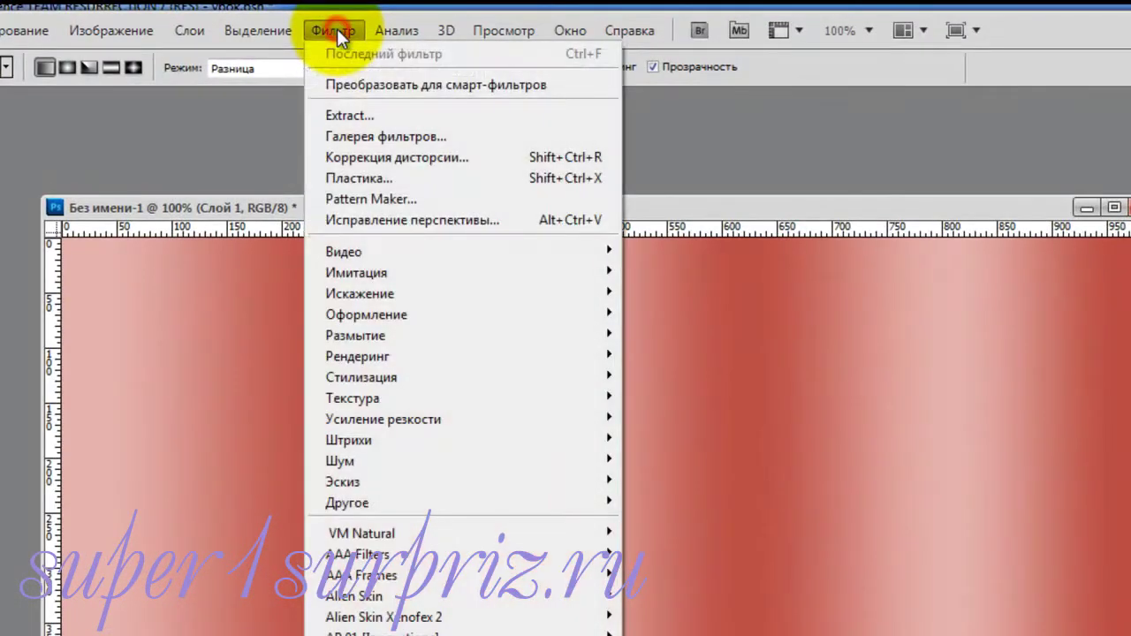
{"action": "mouse_move", "coordinate": [347, 358]}
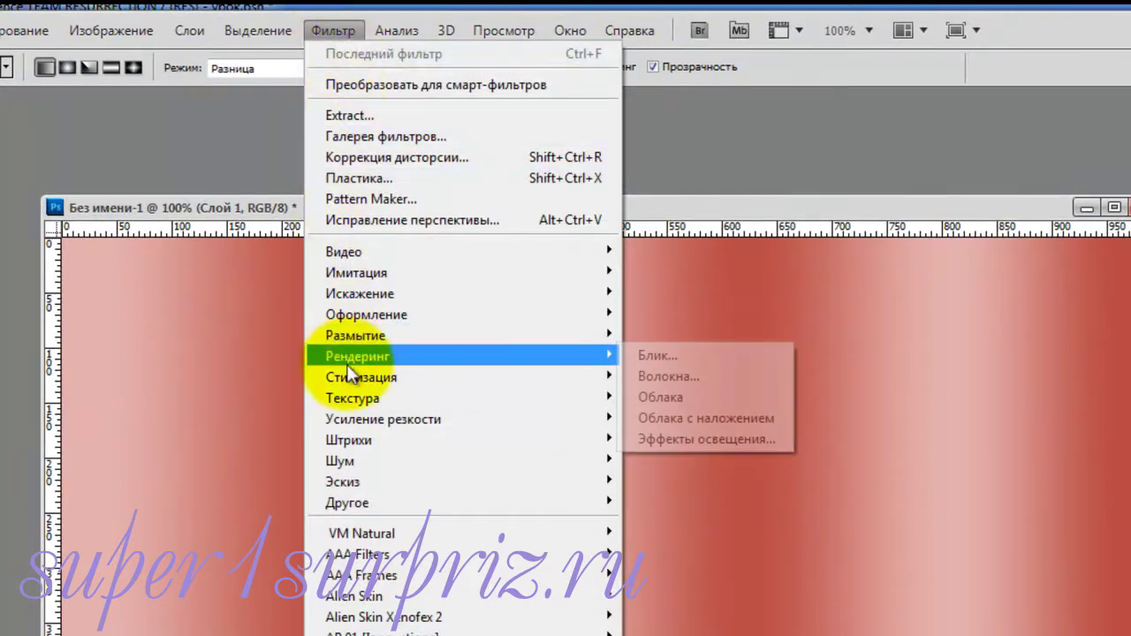
{"action": "left_click", "coordinate": [672, 402]}
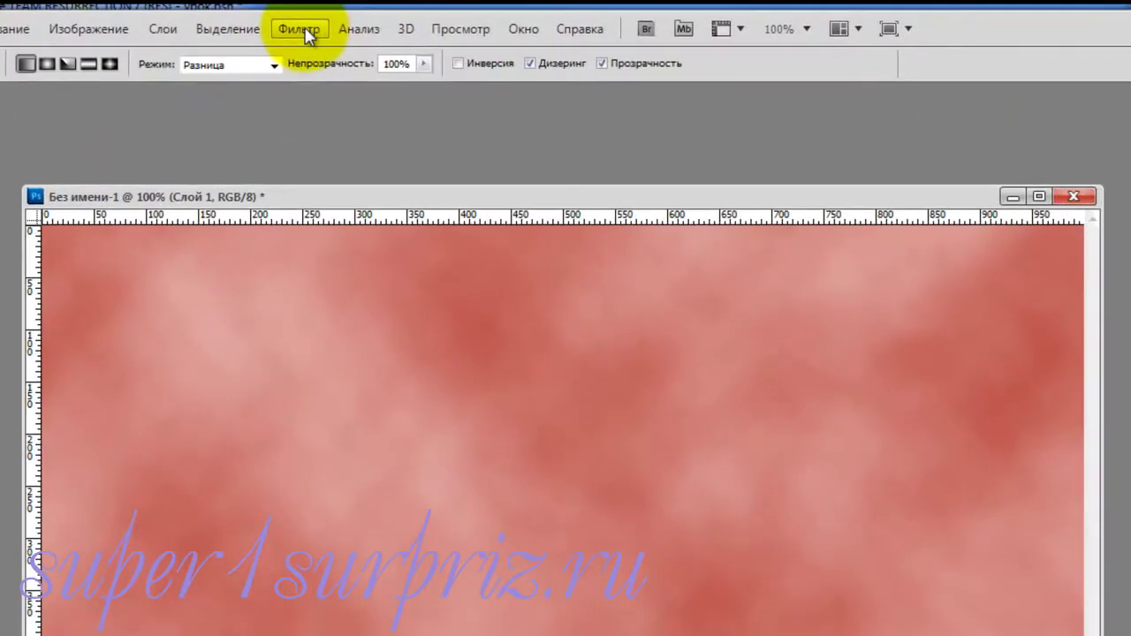
Apply the Grain (Зерно) texture filter to the clouds with lowered intensity and slightly raised contrast
{"action": "left_click", "coordinate": [300, 30]}
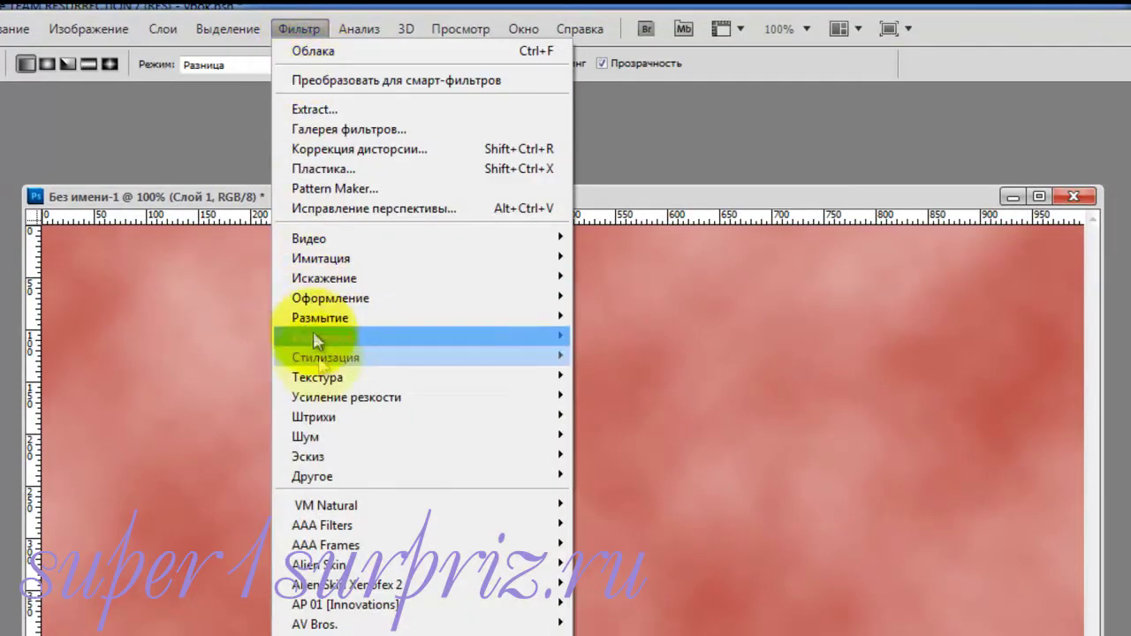
{"action": "mouse_move", "coordinate": [321, 377]}
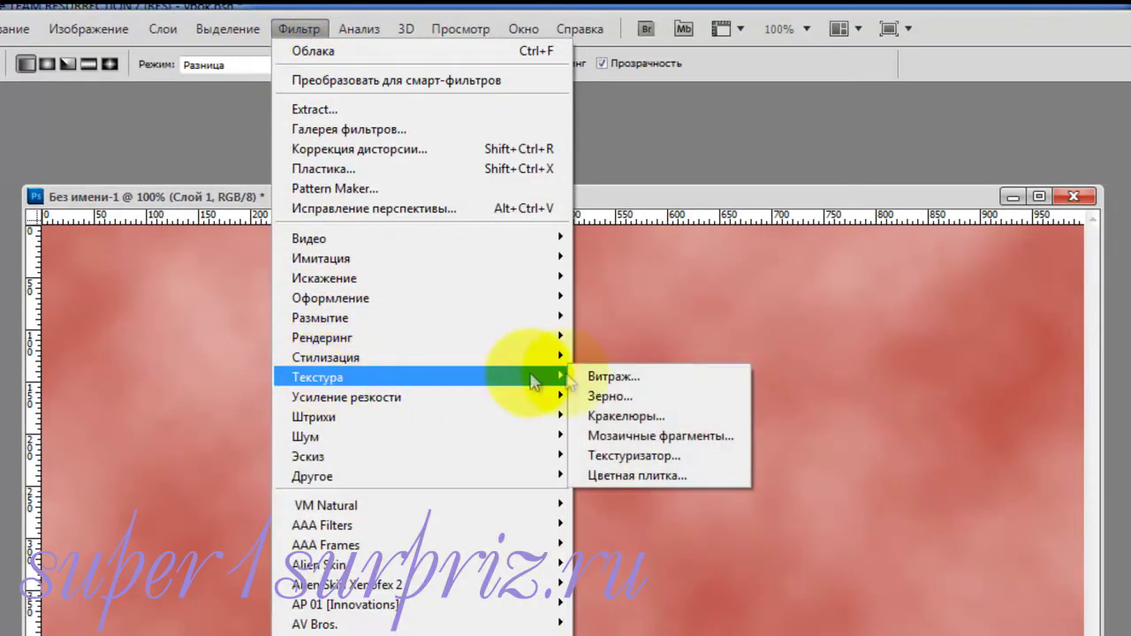
{"action": "left_click", "coordinate": [633, 394]}
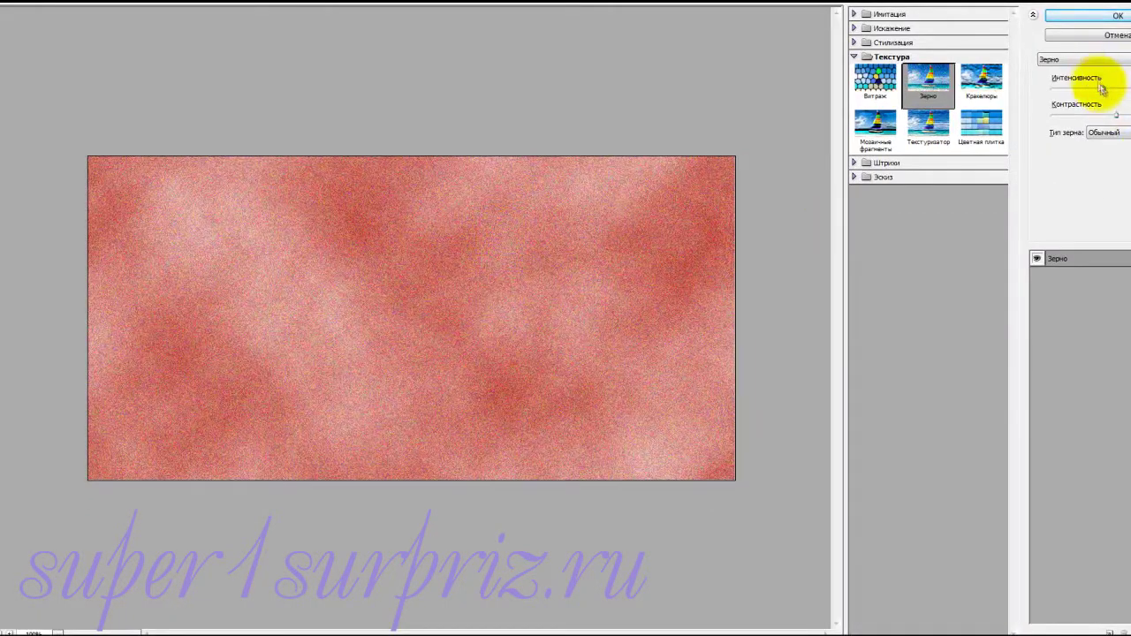
{"action": "left_click_drag", "start_coordinate": [1103, 88], "coordinate": [1095, 89]}
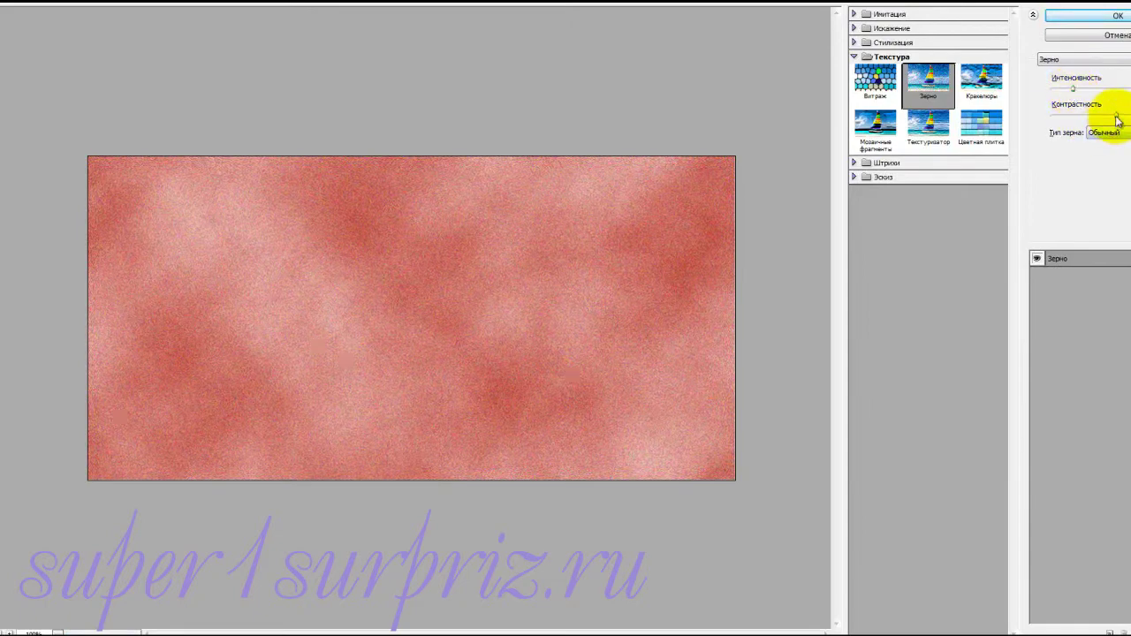
{"action": "mouse_move", "coordinate": [1116, 119]}
{"action": "left_mouse_down"}
{"action": "mouse_move", "coordinate": [1092, 117]}
{"action": "mouse_move", "coordinate": [1116, 118]}
{"action": "left_mouse_up"}
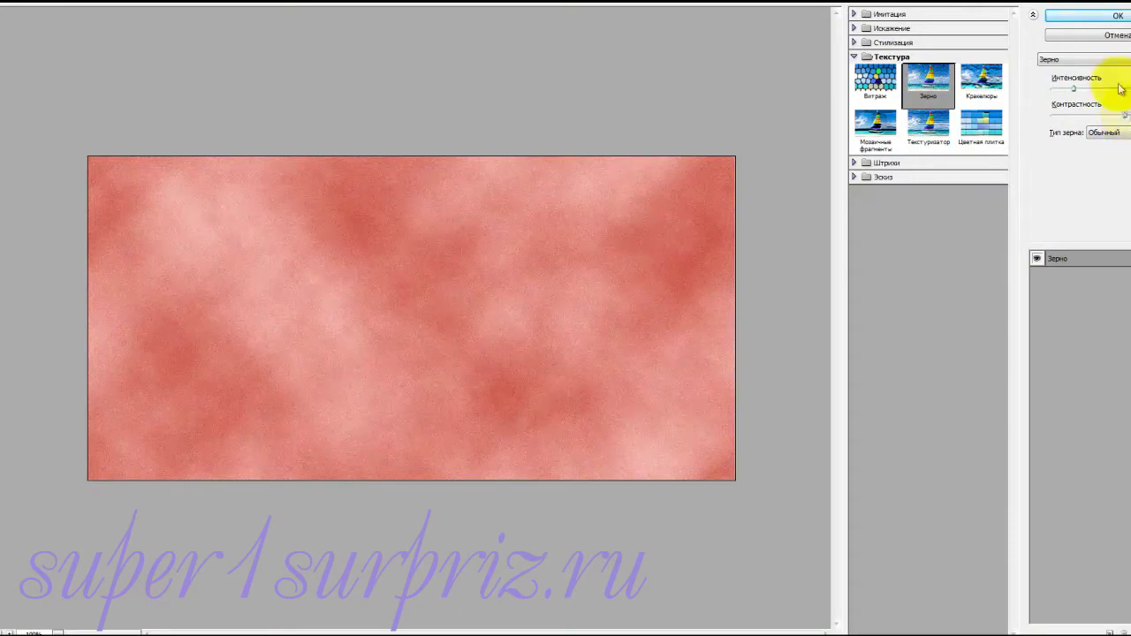
{"action": "left_click", "coordinate": [1093, 18]}
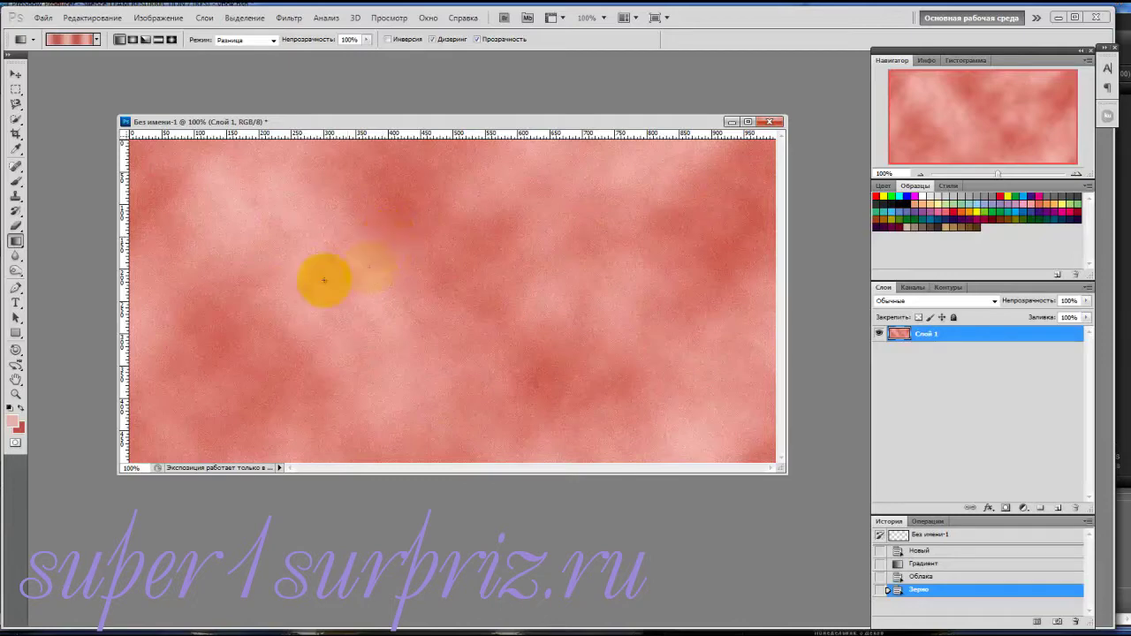
Open the Santa-on-sleigh image 0_9d3bd_fb1f014a_orig.png from the стиль folder inside новогодние
{"action": "left_click", "coordinate": [43, 18]}
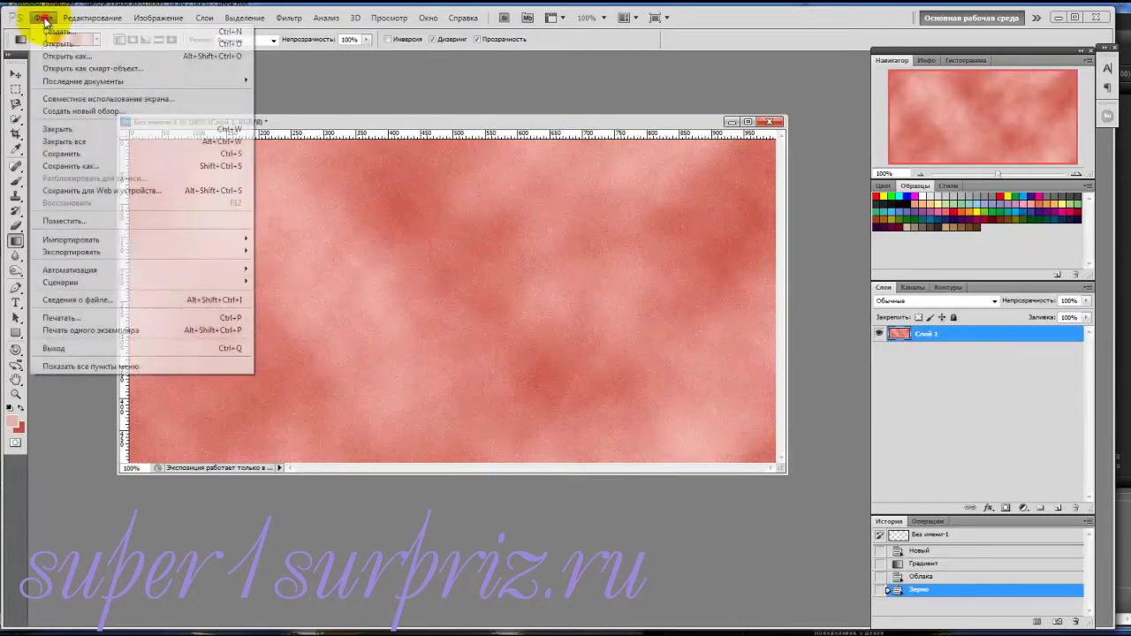
{"action": "left_click", "coordinate": [52, 42]}
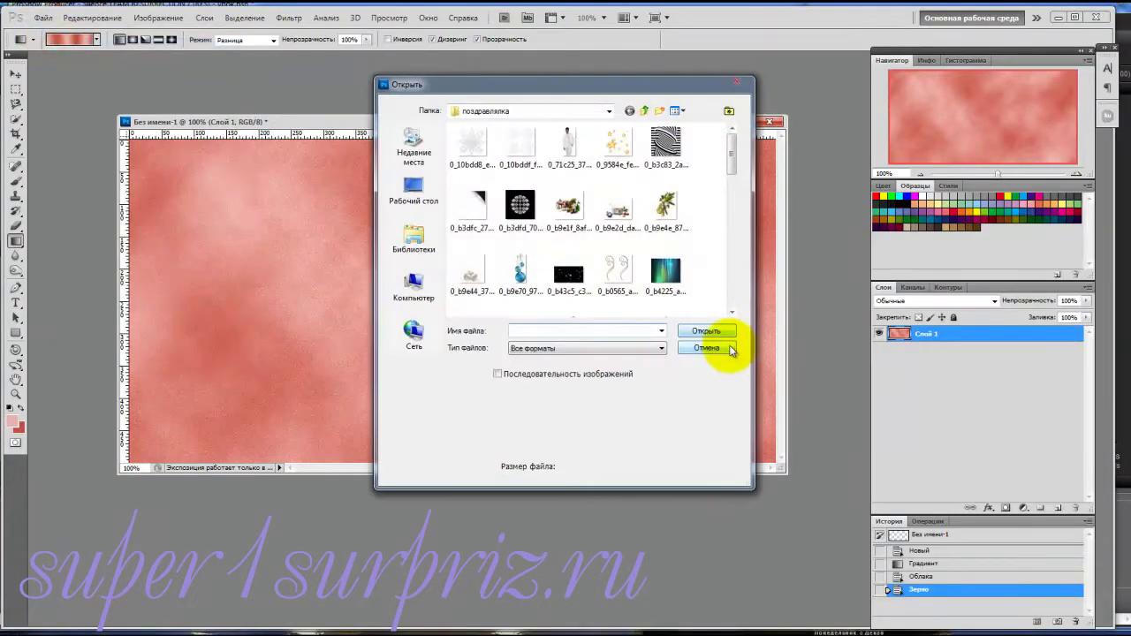
{"action": "mouse_move", "coordinate": [731, 157]}
{"action": "left_mouse_down"}
{"action": "mouse_move", "coordinate": [728, 314]}
{"action": "mouse_move", "coordinate": [727, 147]}
{"action": "left_mouse_up"}
{"action": "left_click", "coordinate": [610, 113]}
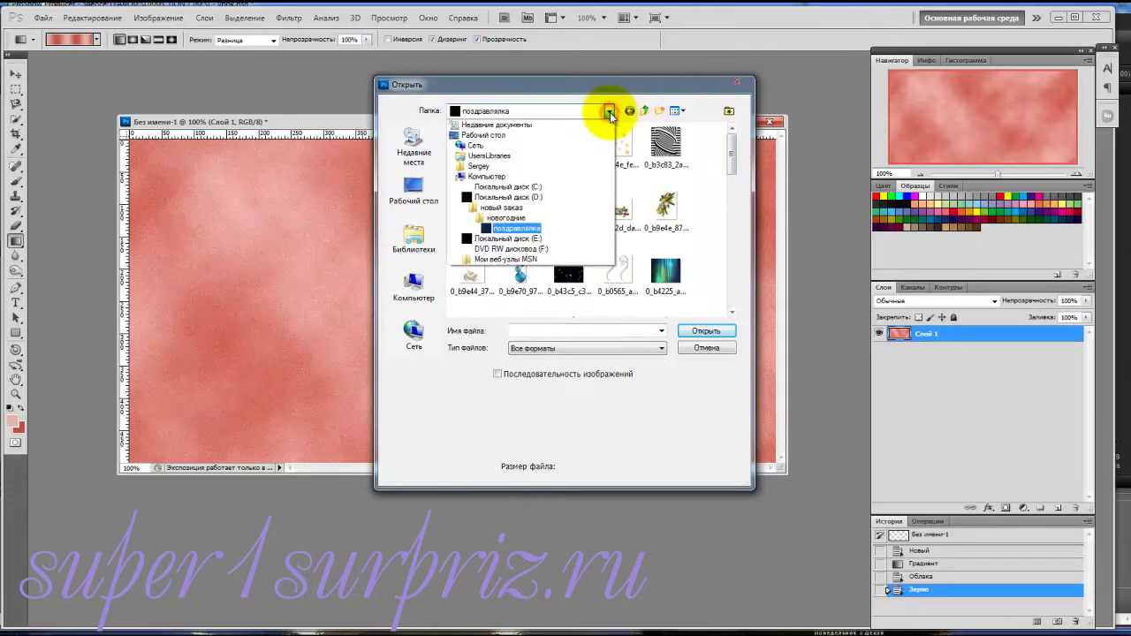
{"action": "left_click", "coordinate": [505, 219]}
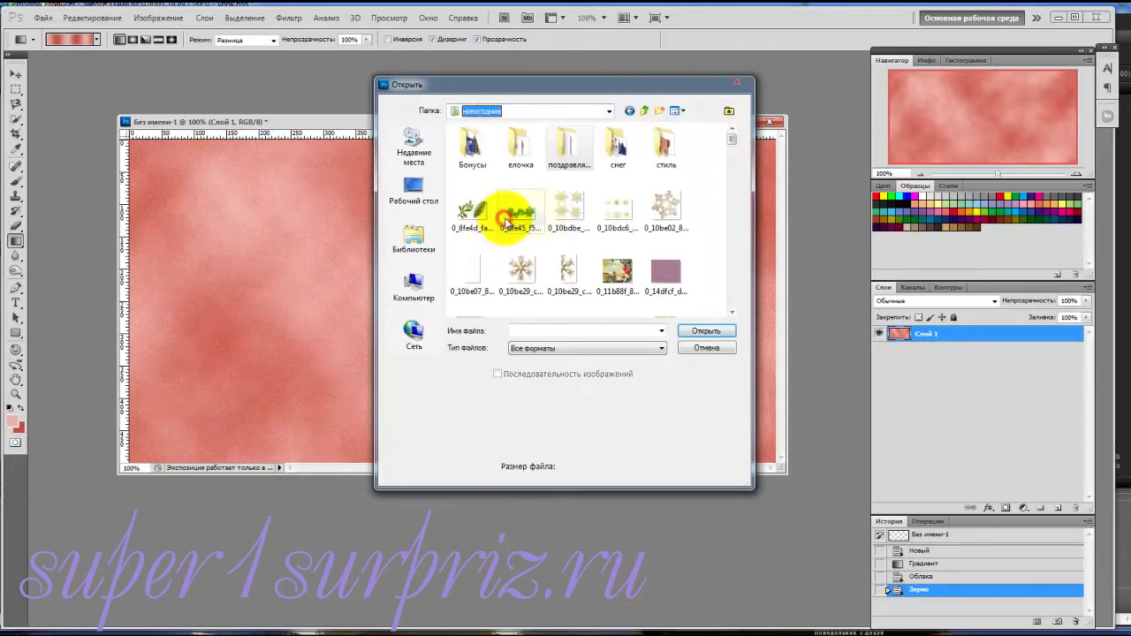
{"action": "double_click", "coordinate": [664, 144]}
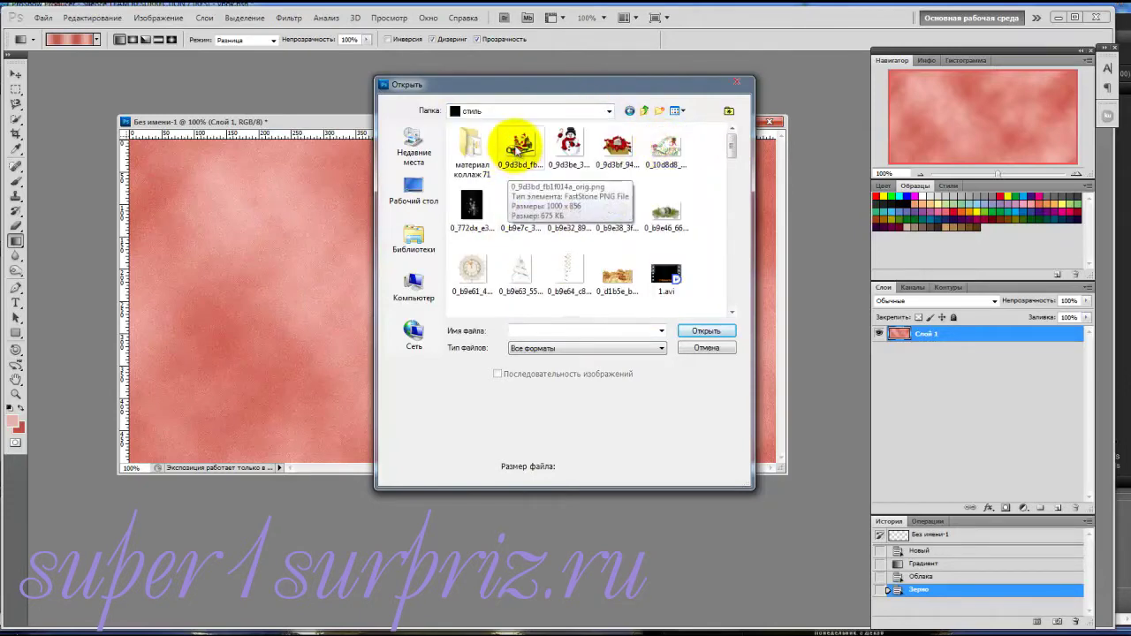
{"action": "left_click", "coordinate": [517, 158]}
{"action": "left_click", "coordinate": [704, 332]}
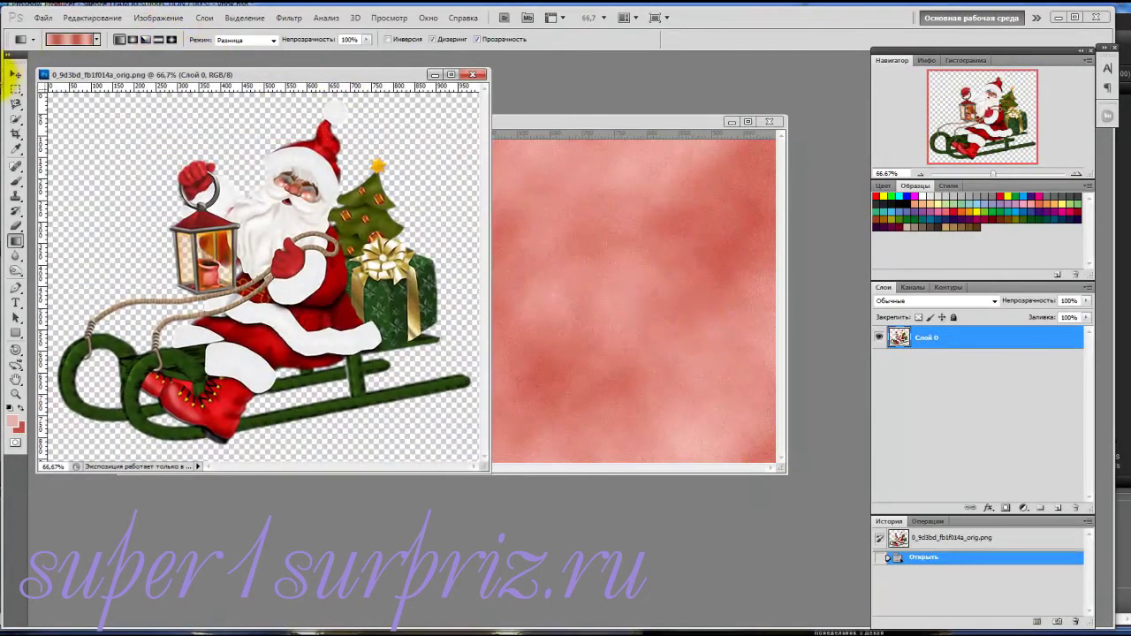
Copy the Santa layer onto the textured image with the Move tool and close the Santa source file
{"action": "left_click", "coordinate": [15, 76]}
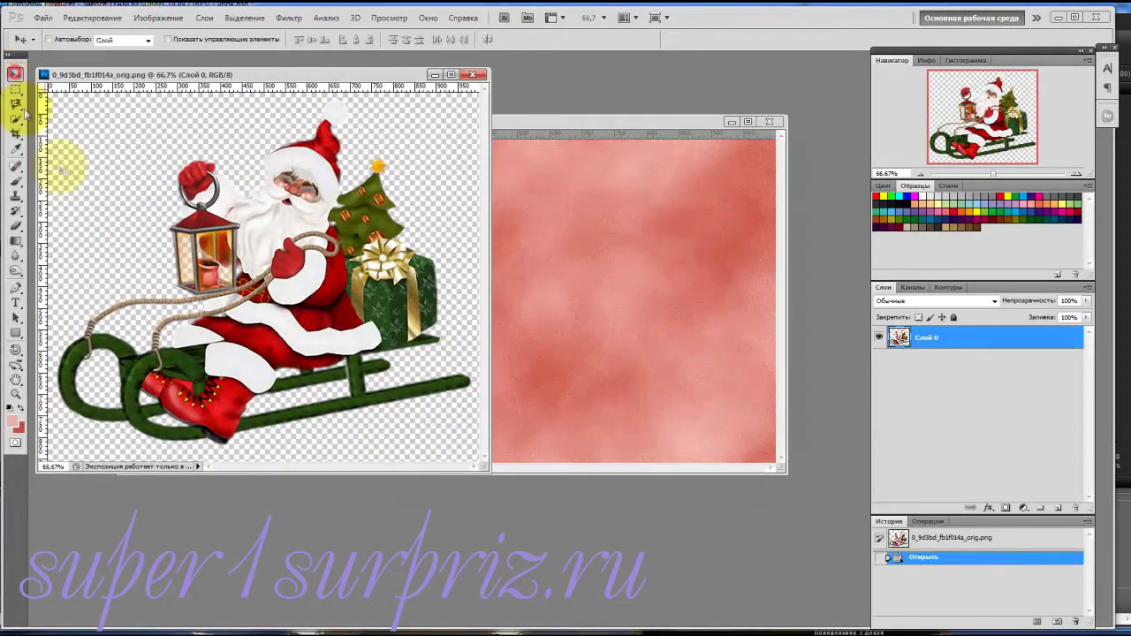
{"action": "left_click_drag", "start_coordinate": [302, 283], "coordinate": [532, 309]}
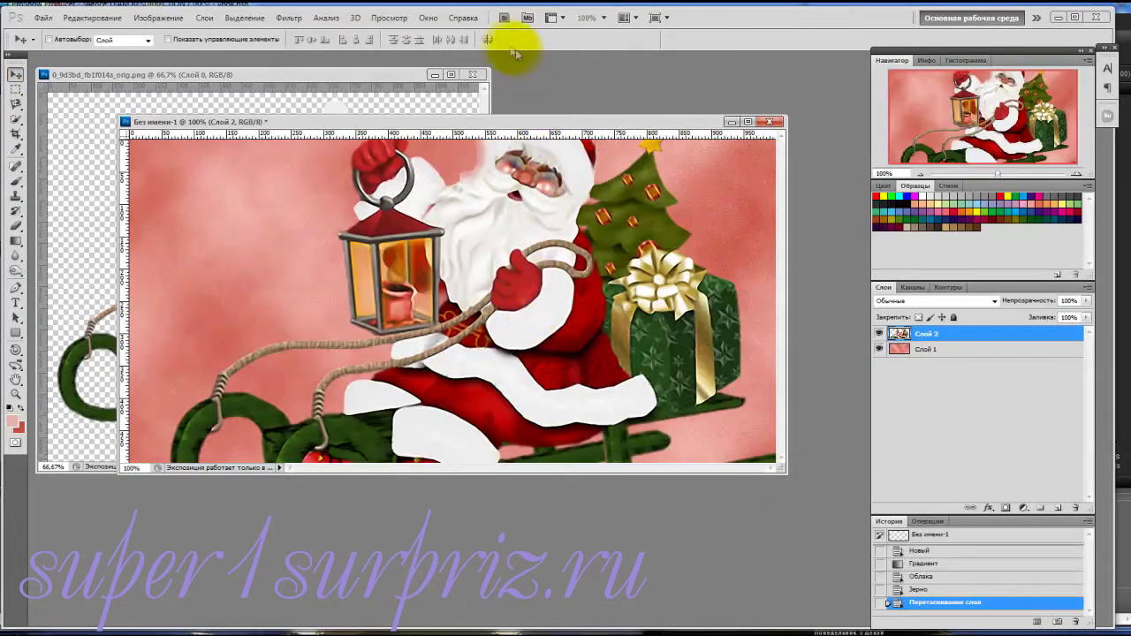
{"action": "left_click", "coordinate": [475, 76]}
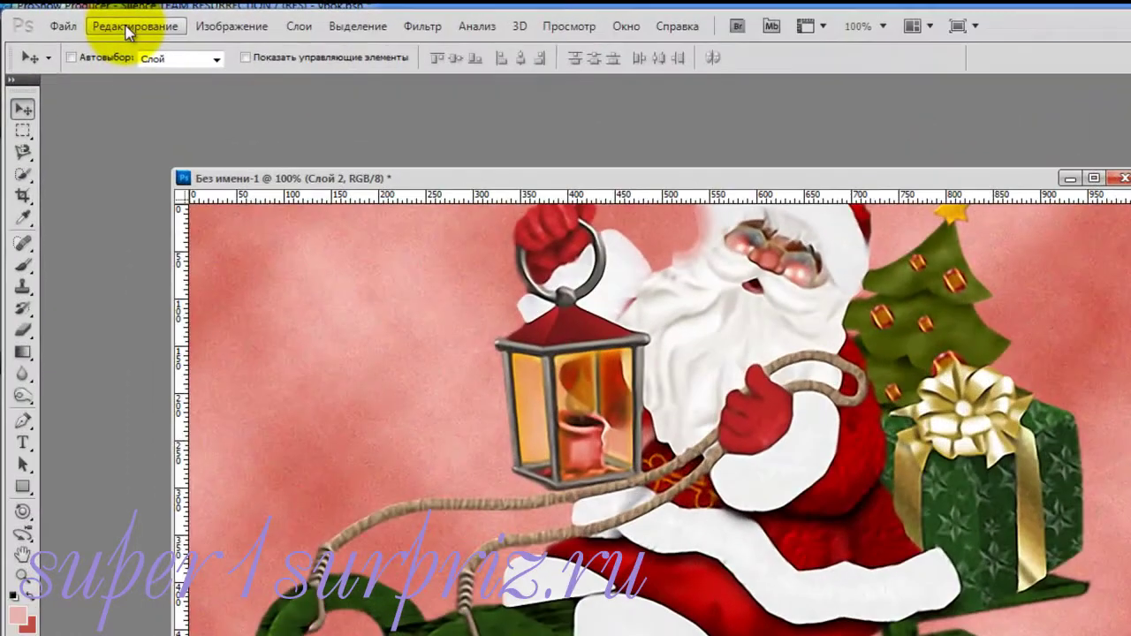
Scale Santa proportionally to about 41.5% and place him in the left half of the textured image
{"action": "left_click", "coordinate": [128, 28]}
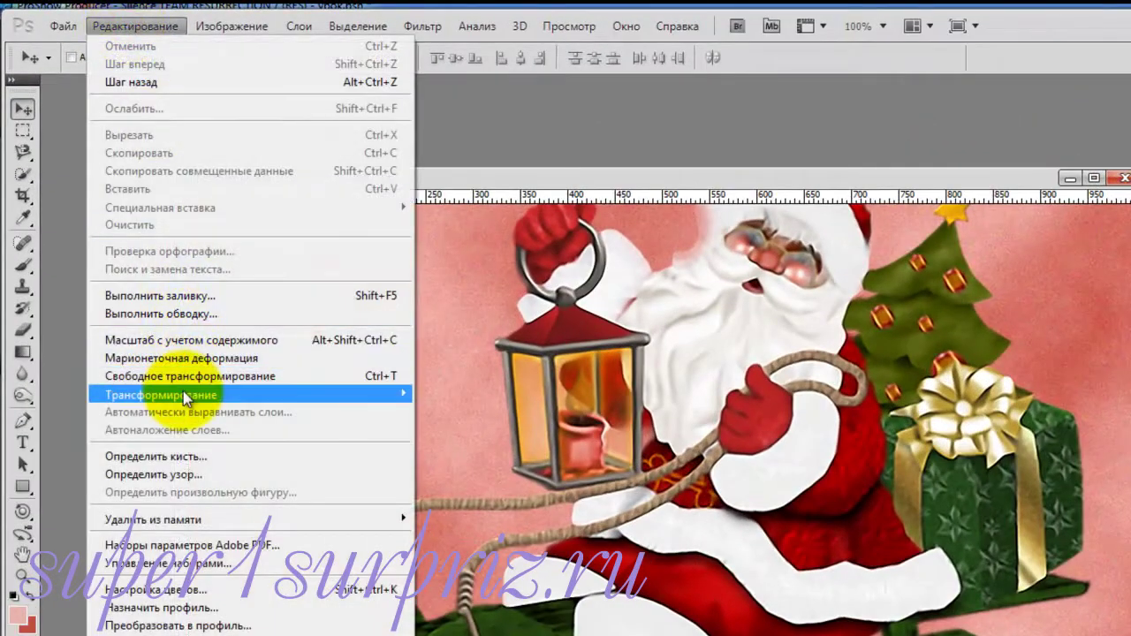
{"action": "mouse_move", "coordinate": [183, 395]}
{"action": "left_click", "coordinate": [476, 422]}
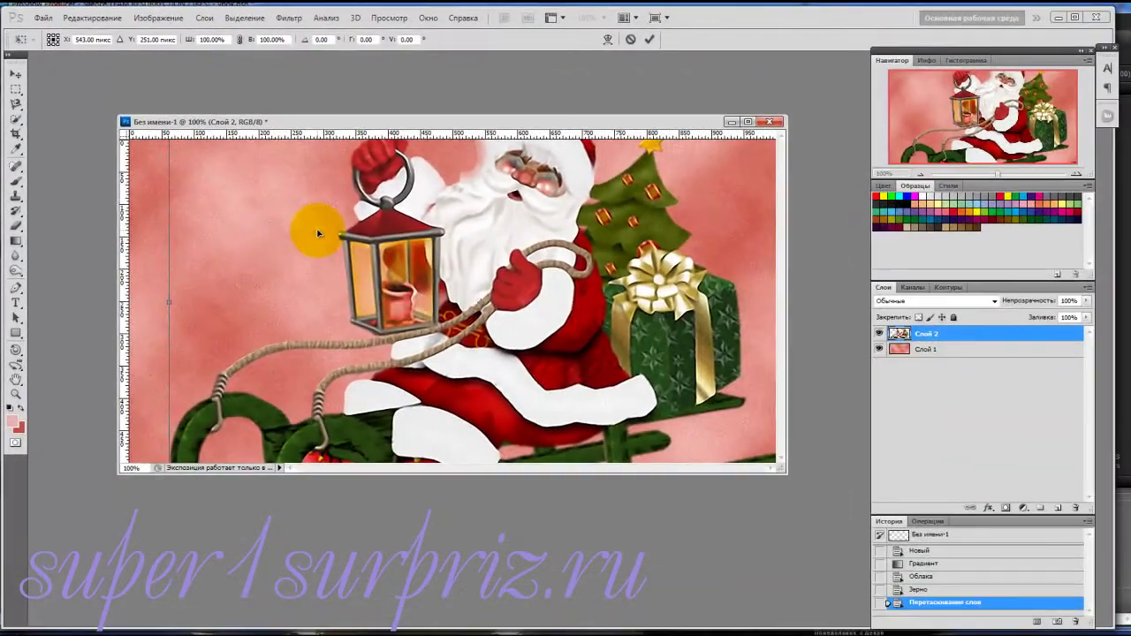
{"action": "key", "text": "ctrl+minus"}
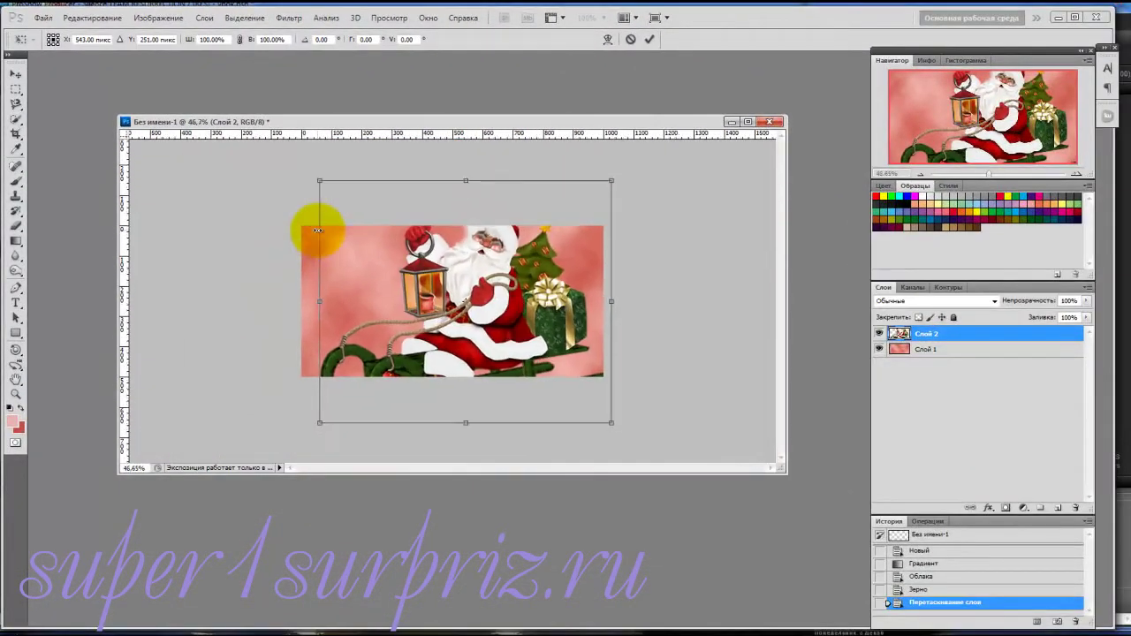
{"action": "key", "text": "ctrl+minus"}
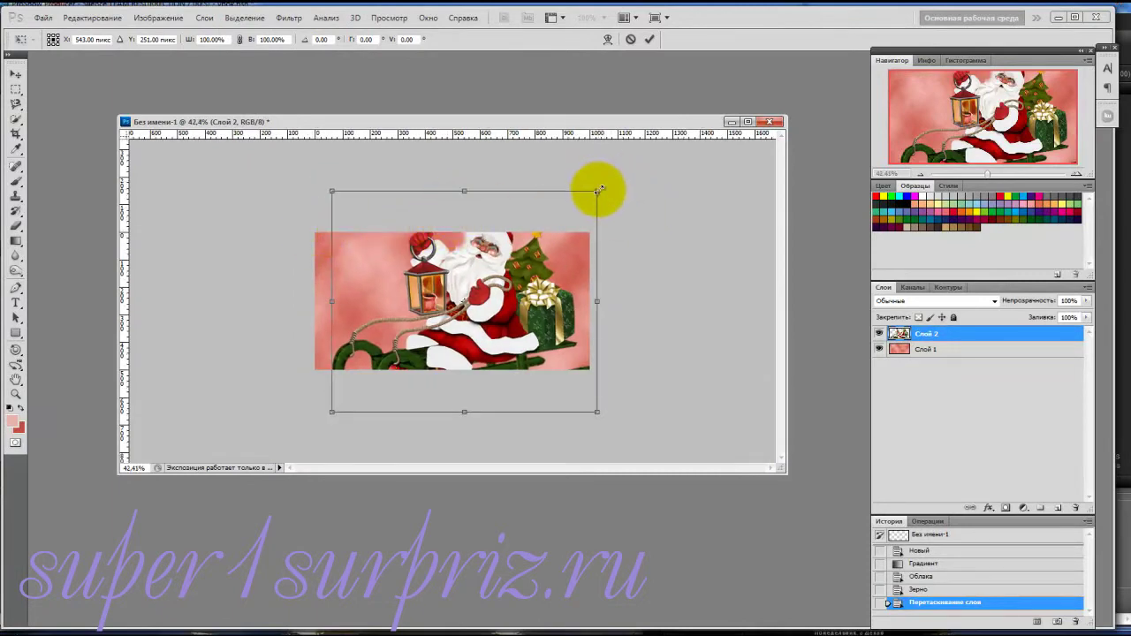
{"action": "left_click_drag", "start_coordinate": [599, 189], "coordinate": [423, 294]}
{"action": "left_click_drag", "start_coordinate": [408, 356], "coordinate": [409, 289]}
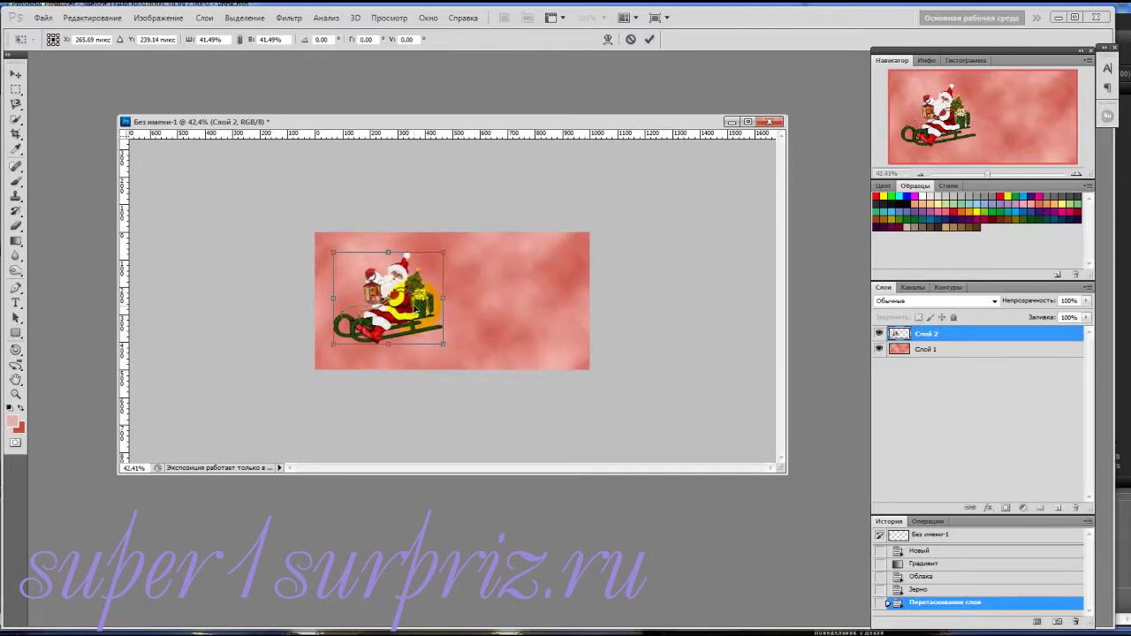
{"action": "key", "text": "Return"}
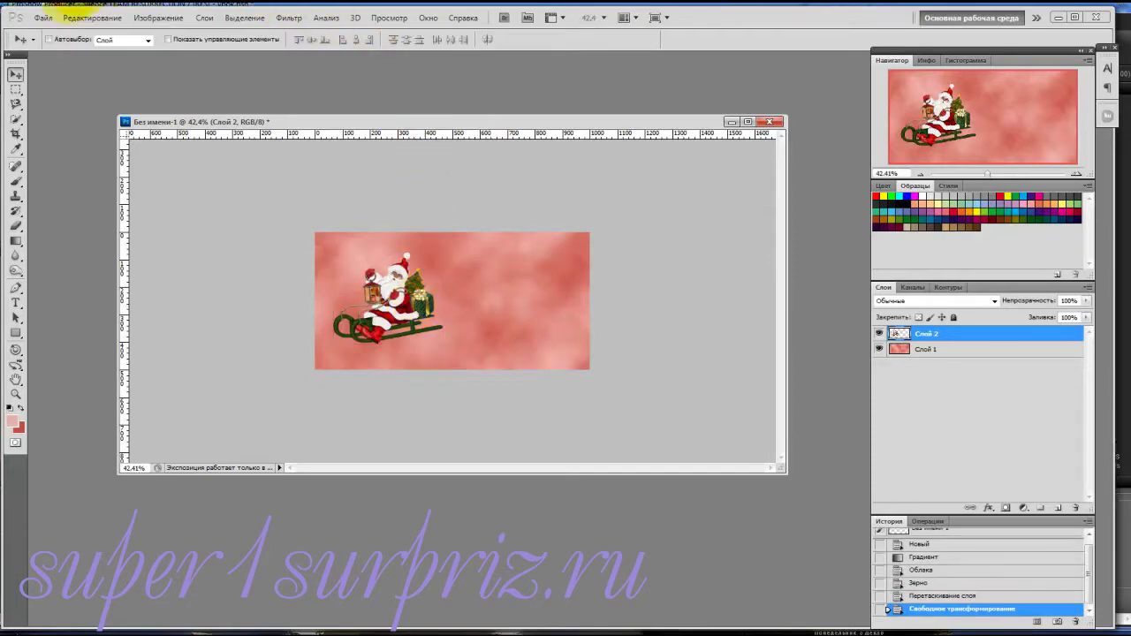
Open the snowman image 0_9d3be_3d152ee6_orig.png, copy it onto the textured image and close its source file
{"action": "left_click", "coordinate": [42, 20]}
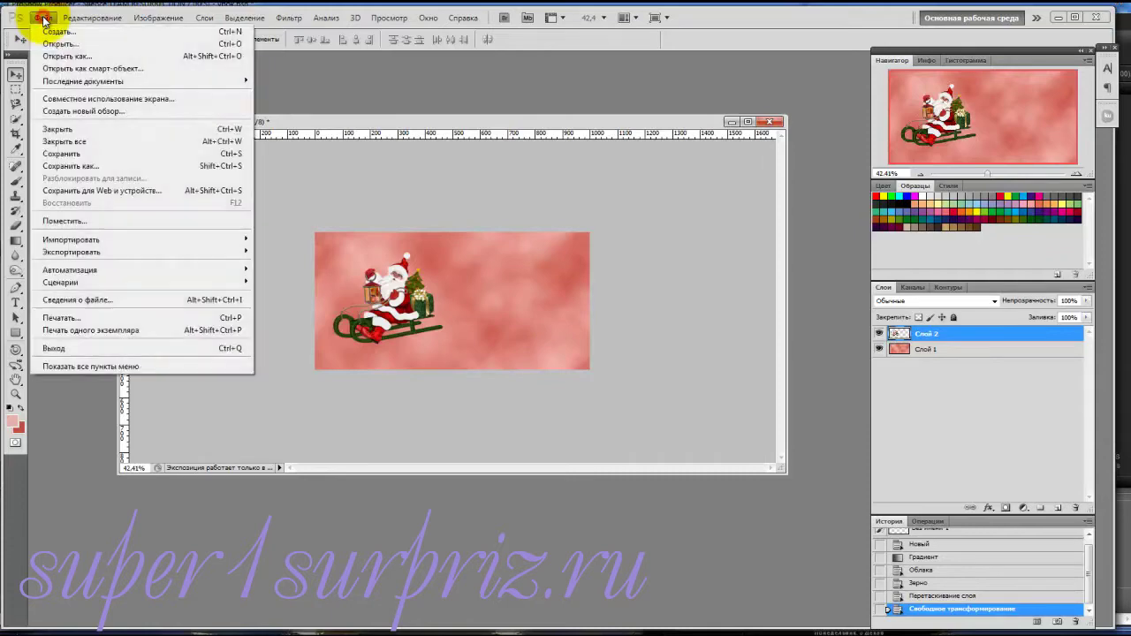
{"action": "left_click", "coordinate": [50, 41]}
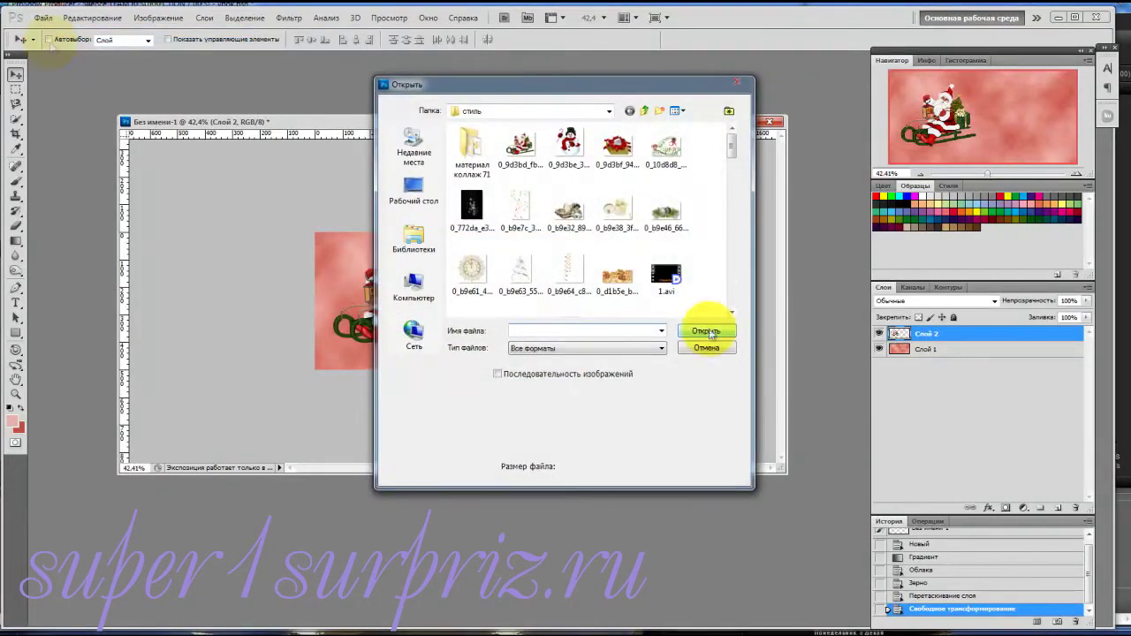
{"action": "left_click", "coordinate": [568, 144]}
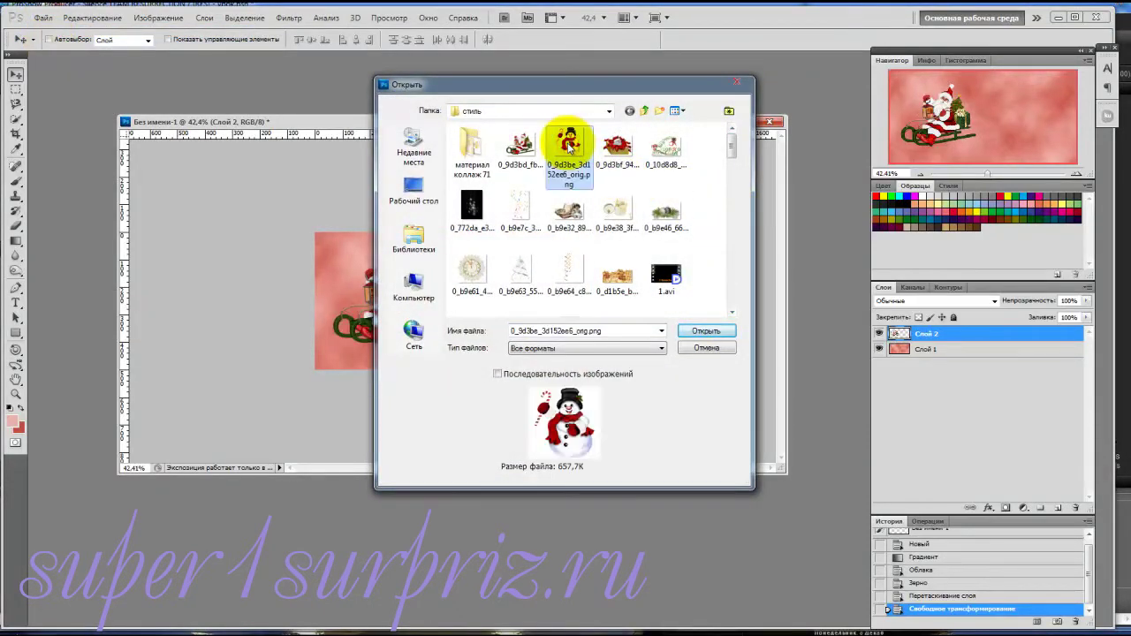
{"action": "left_click", "coordinate": [705, 330]}
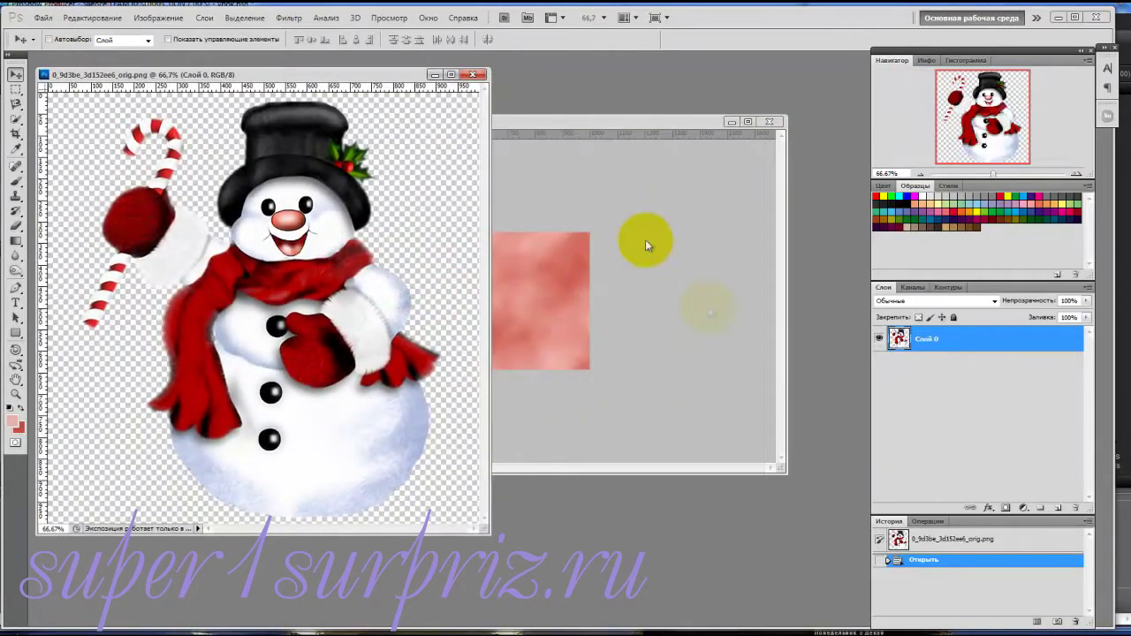
{"action": "left_click_drag", "start_coordinate": [327, 281], "coordinate": [526, 284]}
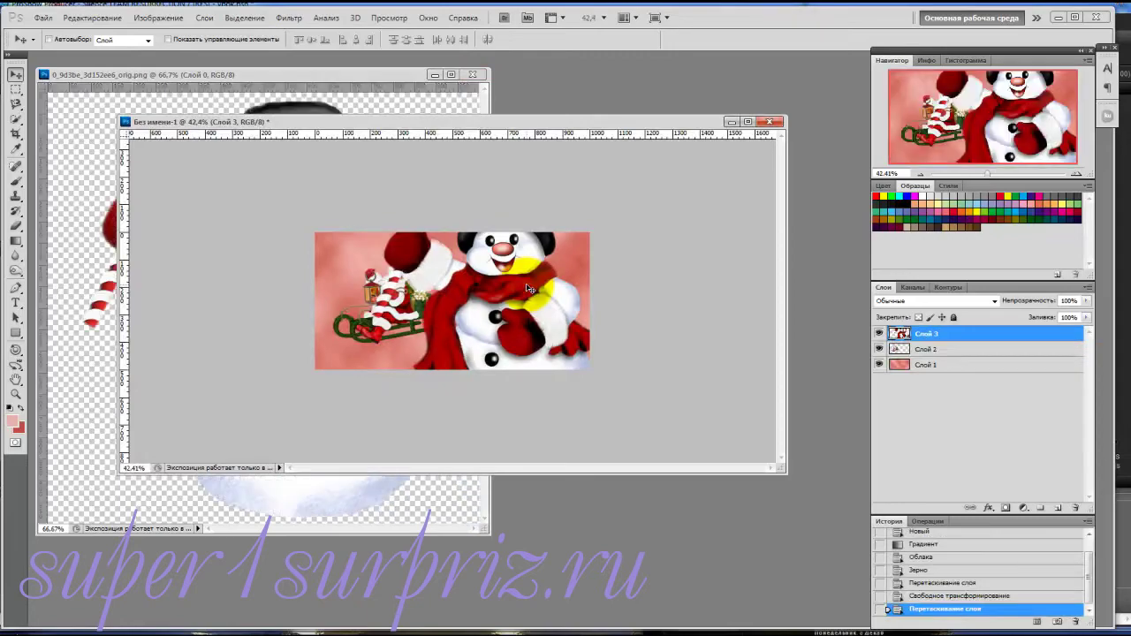
{"action": "left_click", "coordinate": [472, 75]}
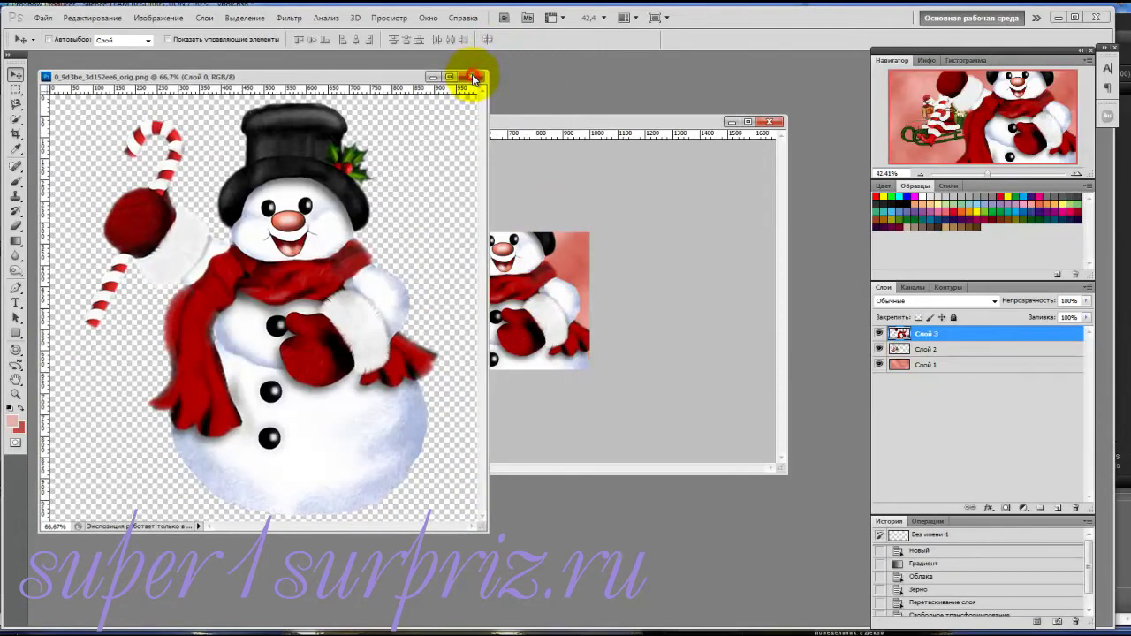
{"action": "left_click", "coordinate": [473, 77]}
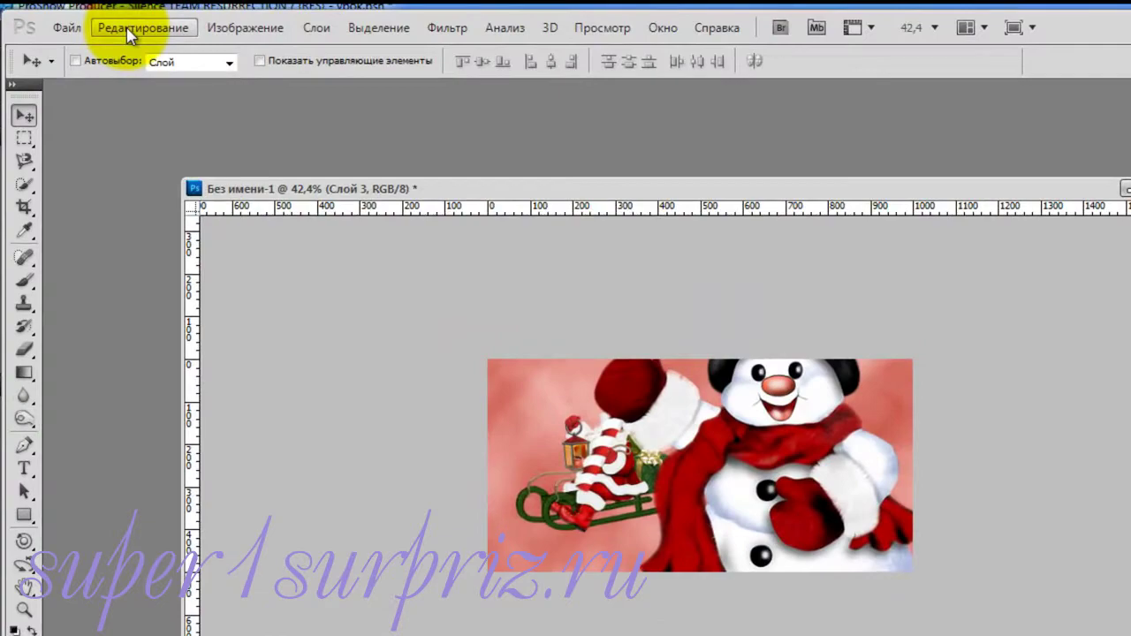
Scale the snowman proportionally to about 36% and place it in the right half of the textured image
{"action": "left_click", "coordinate": [130, 35]}
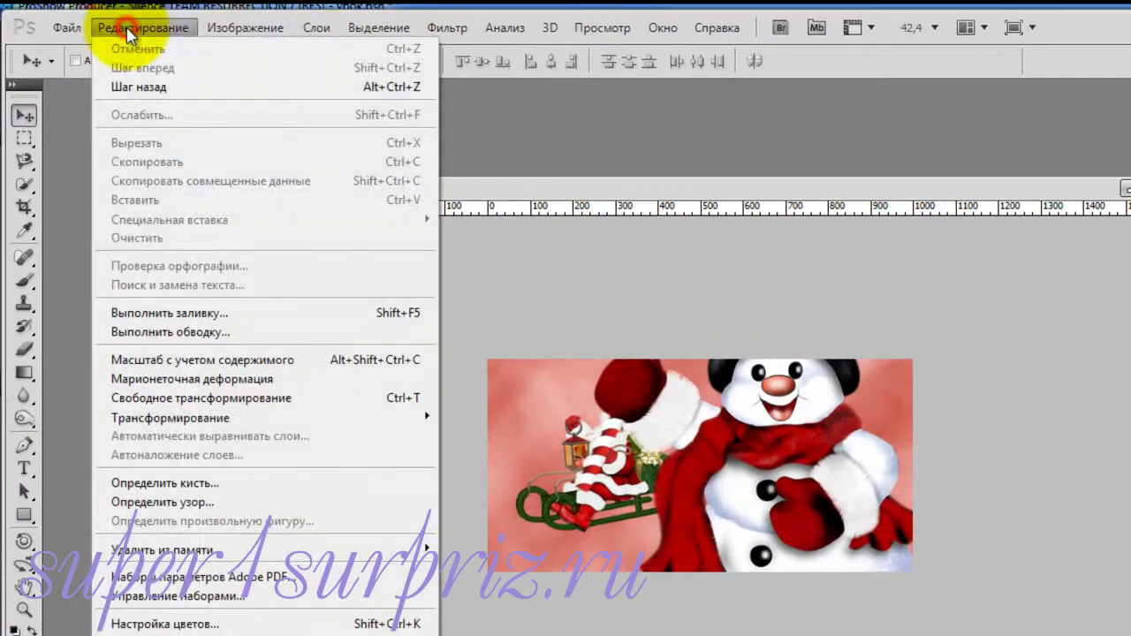
{"action": "mouse_move", "coordinate": [56, 417]}
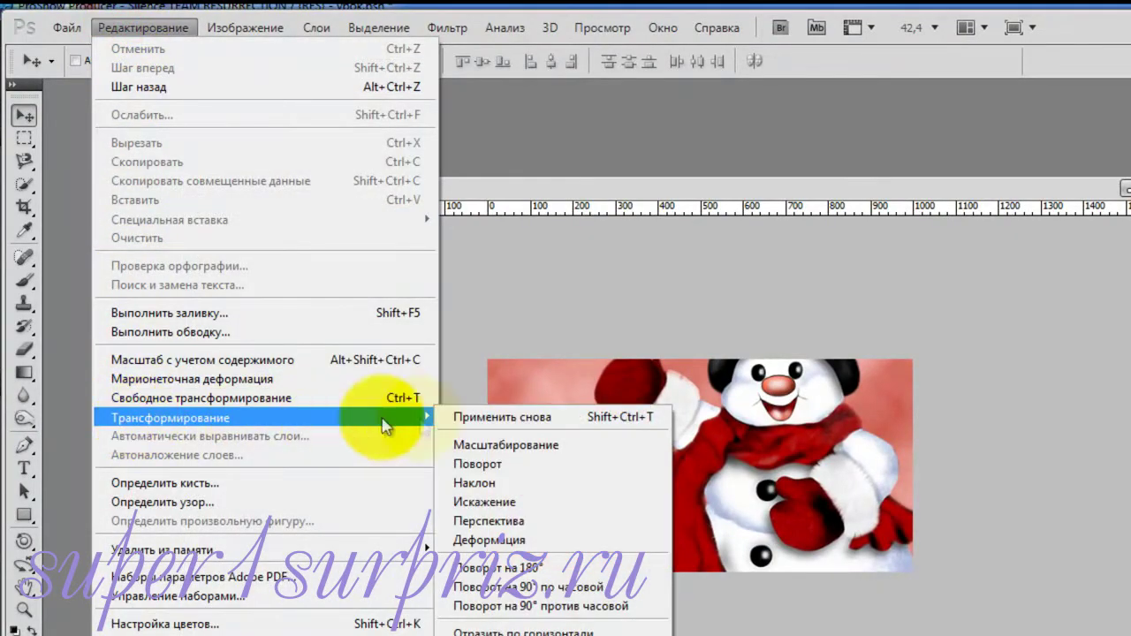
{"action": "left_click", "coordinate": [500, 444]}
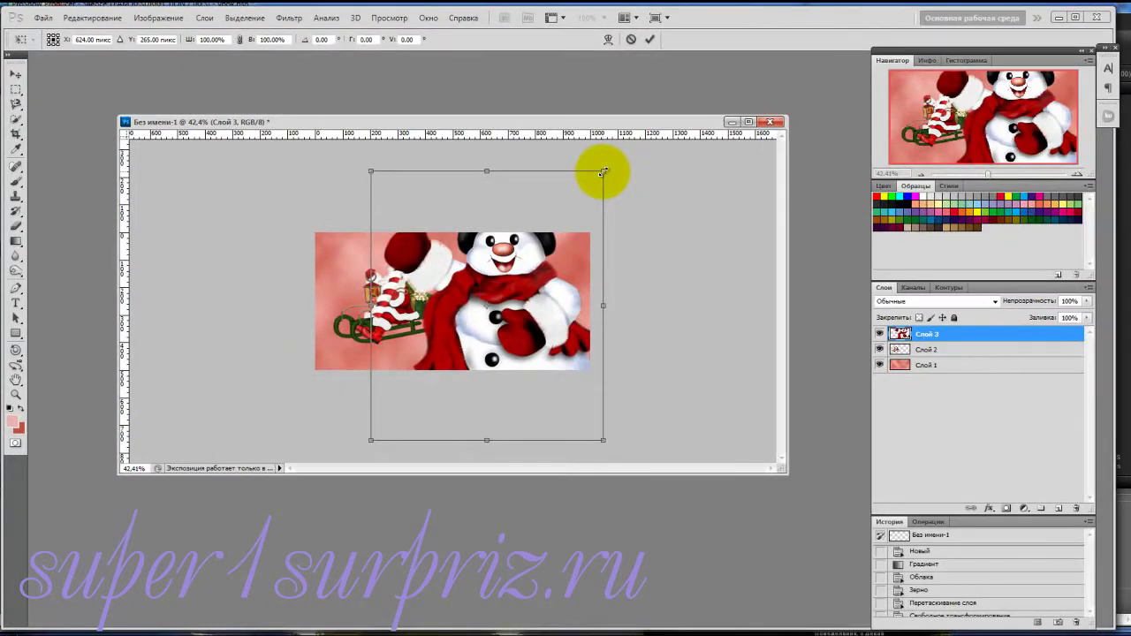
{"action": "left_click_drag", "start_coordinate": [602, 172], "coordinate": [509, 326]}
{"action": "left_click_drag", "start_coordinate": [442, 344], "coordinate": [532, 278]}
{"action": "left_click_drag", "start_coordinate": [555, 236], "coordinate": [533, 265]}
{"action": "left_click_drag", "start_coordinate": [515, 326], "coordinate": [534, 309]}
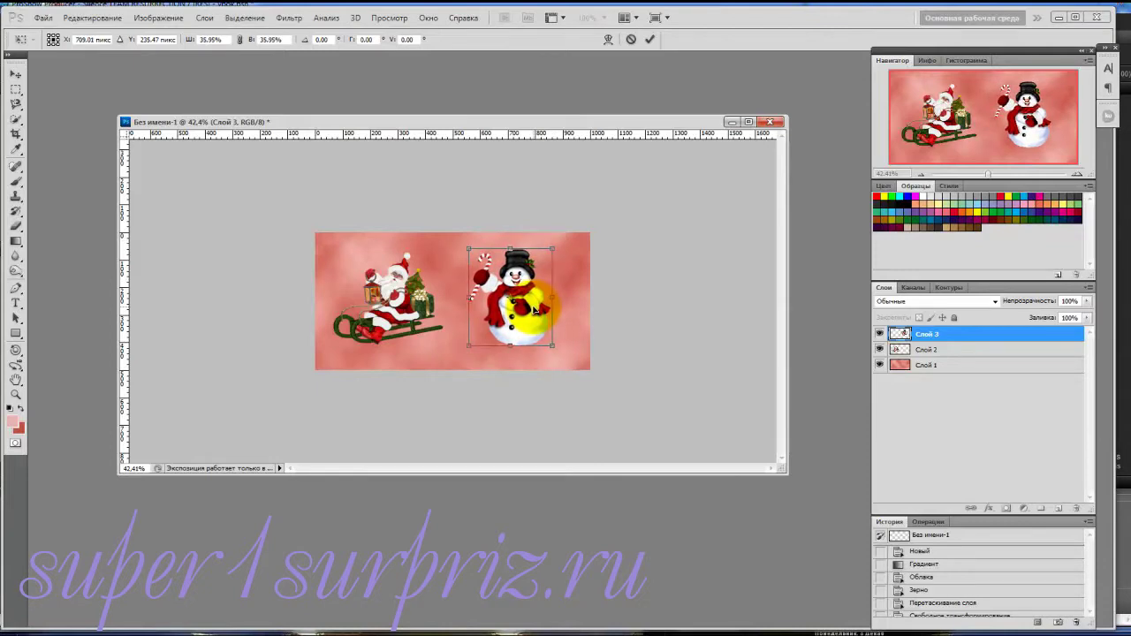
{"action": "key", "text": "Return"}
{"action": "left_click_drag", "start_coordinate": [537, 311], "coordinate": [531, 266]}
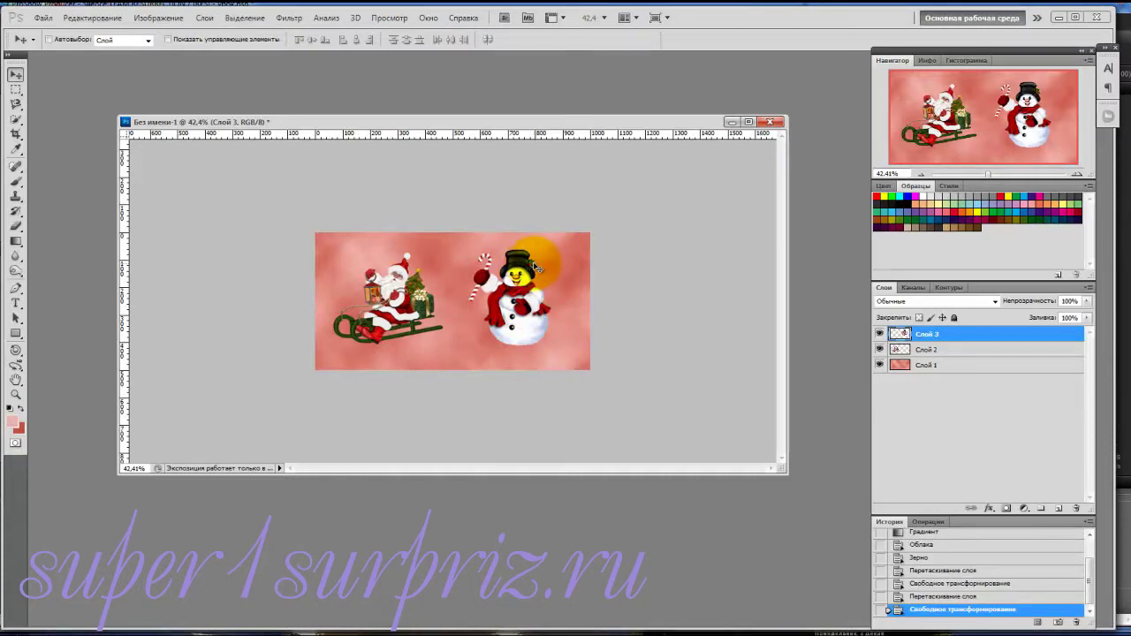
{"action": "left_click_drag", "start_coordinate": [533, 267], "coordinate": [395, 325]}
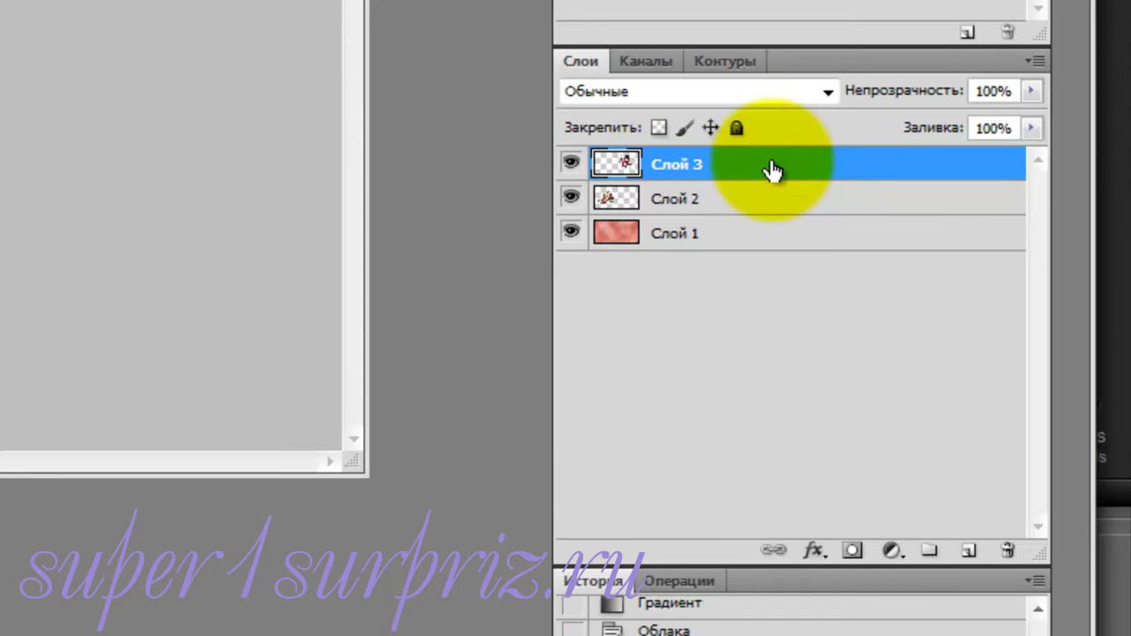
Add a drop shadow (Тень) to the snowman layer with the light angle at 122°
{"action": "right_click", "coordinate": [772, 170]}
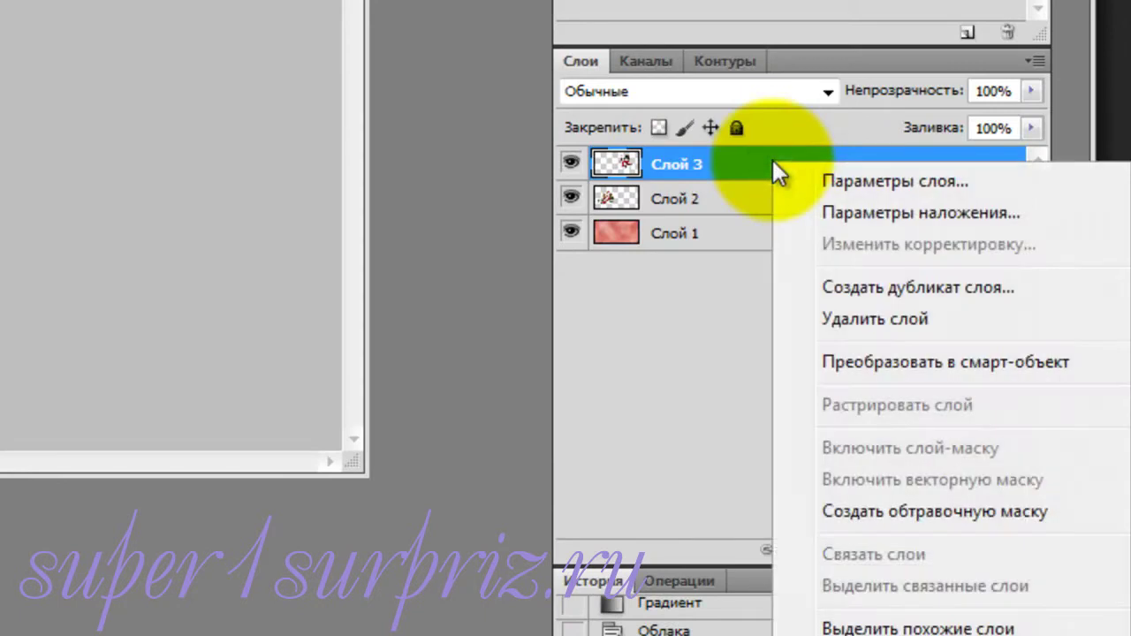
{"action": "left_click", "coordinate": [831, 216]}
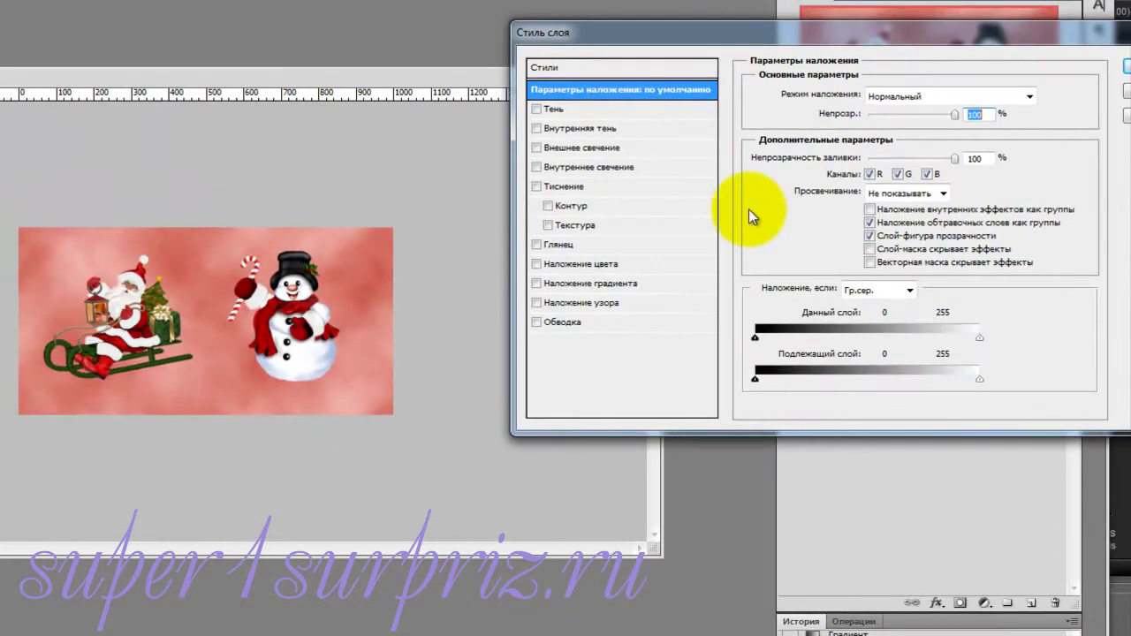
{"action": "left_click_drag", "start_coordinate": [759, 33], "coordinate": [655, 34]}
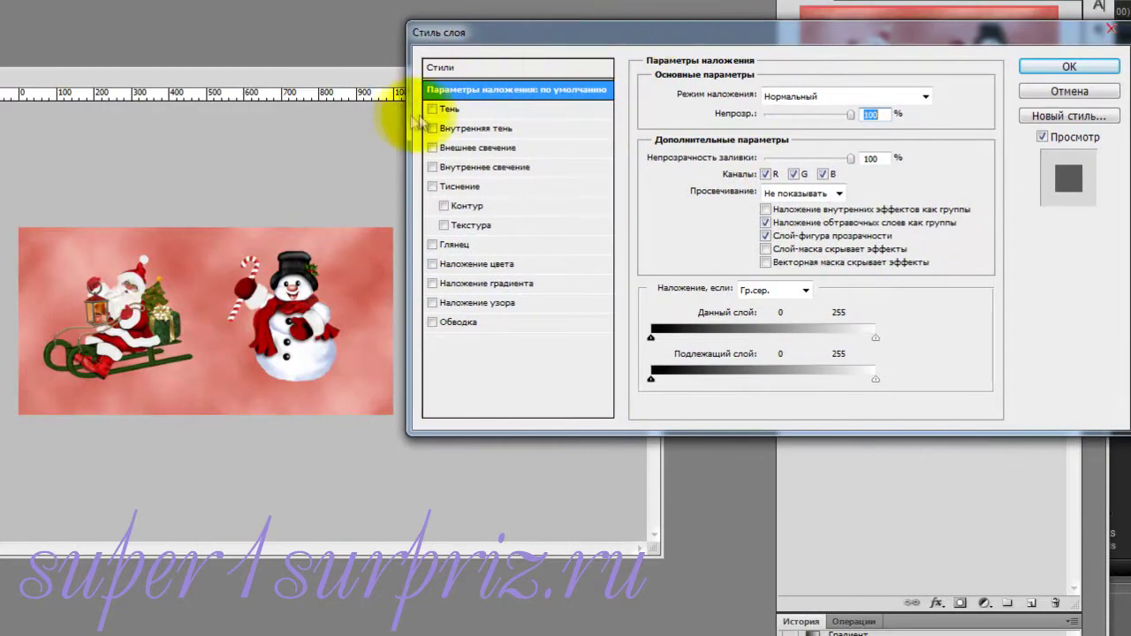
{"action": "left_click", "coordinate": [486, 111]}
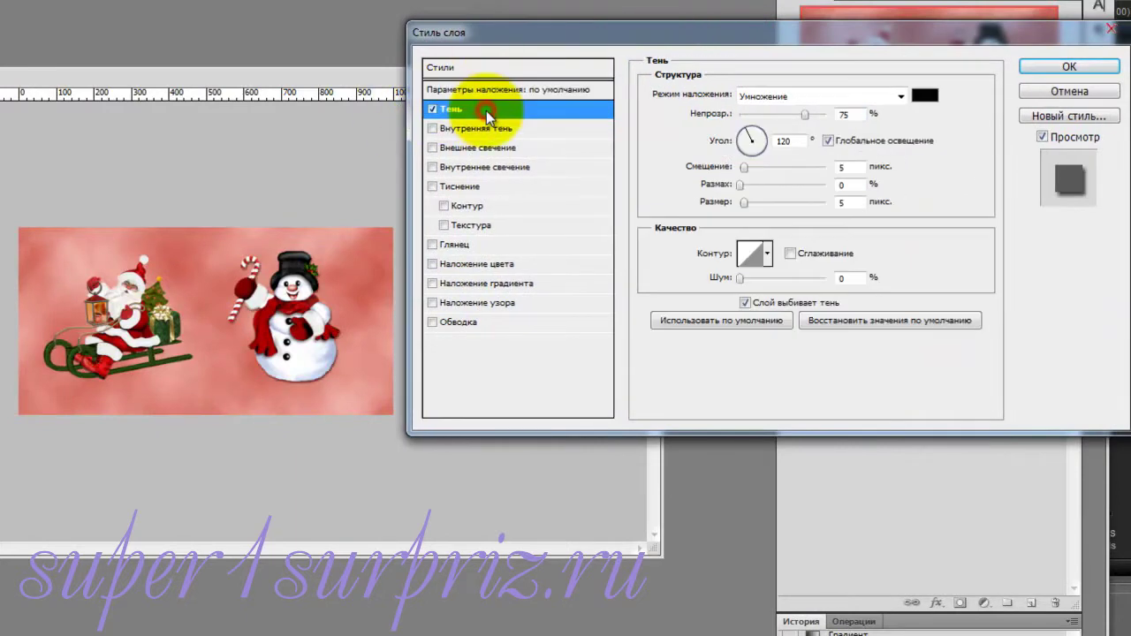
{"action": "mouse_move", "coordinate": [750, 135]}
{"action": "left_mouse_down"}
{"action": "mouse_move", "coordinate": [757, 118]}
{"action": "mouse_move", "coordinate": [755, 134]}
{"action": "left_mouse_up"}
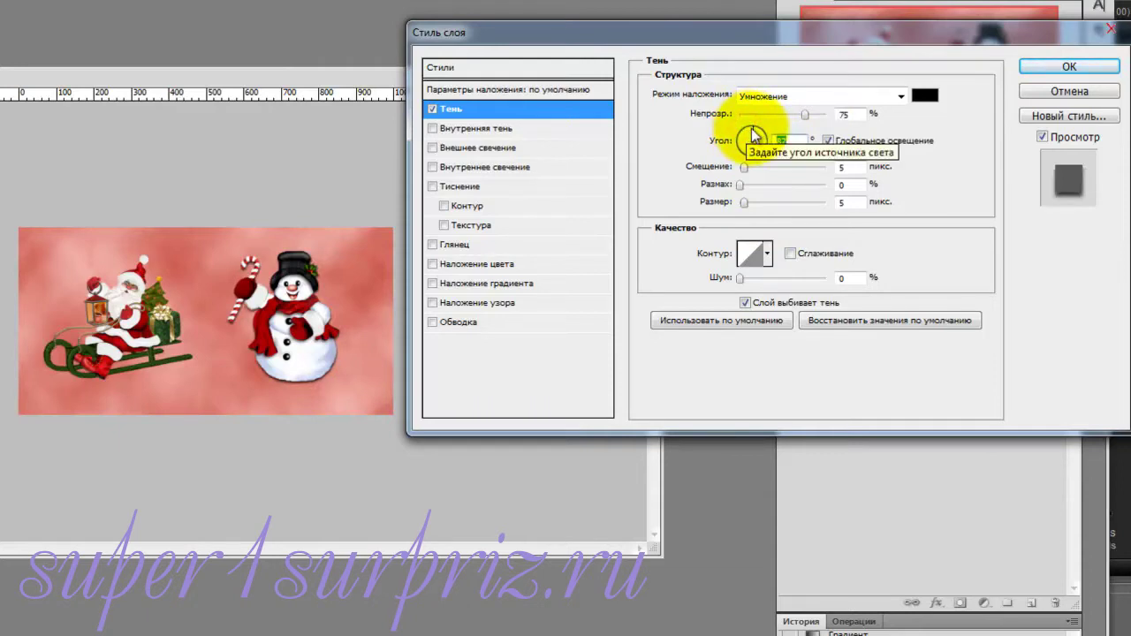
{"action": "mouse_move", "coordinate": [756, 133]}
{"action": "left_mouse_down"}
{"action": "mouse_move", "coordinate": [749, 121]}
{"action": "mouse_move", "coordinate": [748, 140]}
{"action": "mouse_move", "coordinate": [733, 131]}
{"action": "mouse_move", "coordinate": [751, 144]}
{"action": "left_mouse_up"}
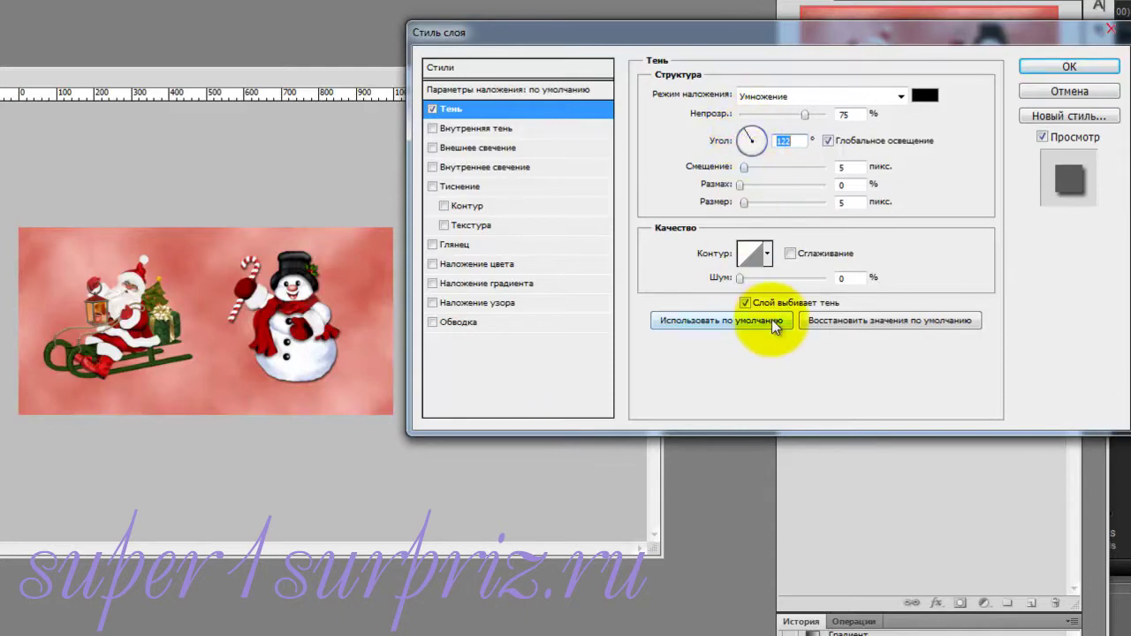
Set the snowman's shadow to 8 px size, 6 px offset, 3% spread and 49% opacity, and apply it
{"action": "left_click", "coordinate": [744, 204]}
{"action": "left_click_drag", "start_coordinate": [745, 205], "coordinate": [747, 200]}
{"action": "left_click", "coordinate": [745, 168]}
{"action": "left_click", "coordinate": [742, 186]}
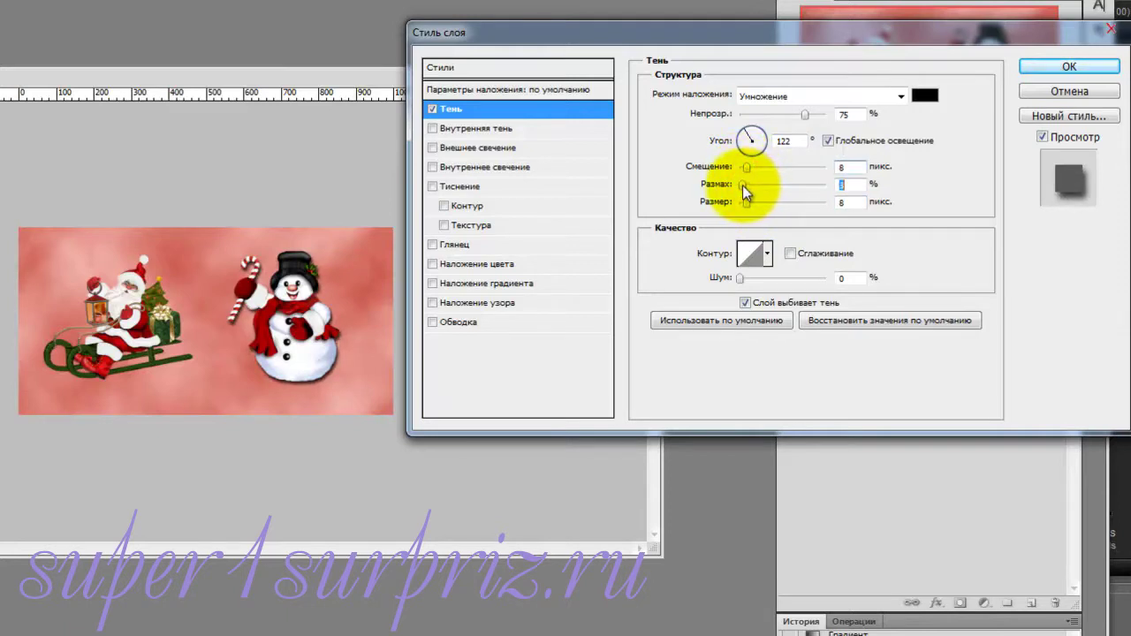
{"action": "left_click_drag", "start_coordinate": [742, 185], "coordinate": [745, 184]}
{"action": "left_click", "coordinate": [745, 168]}
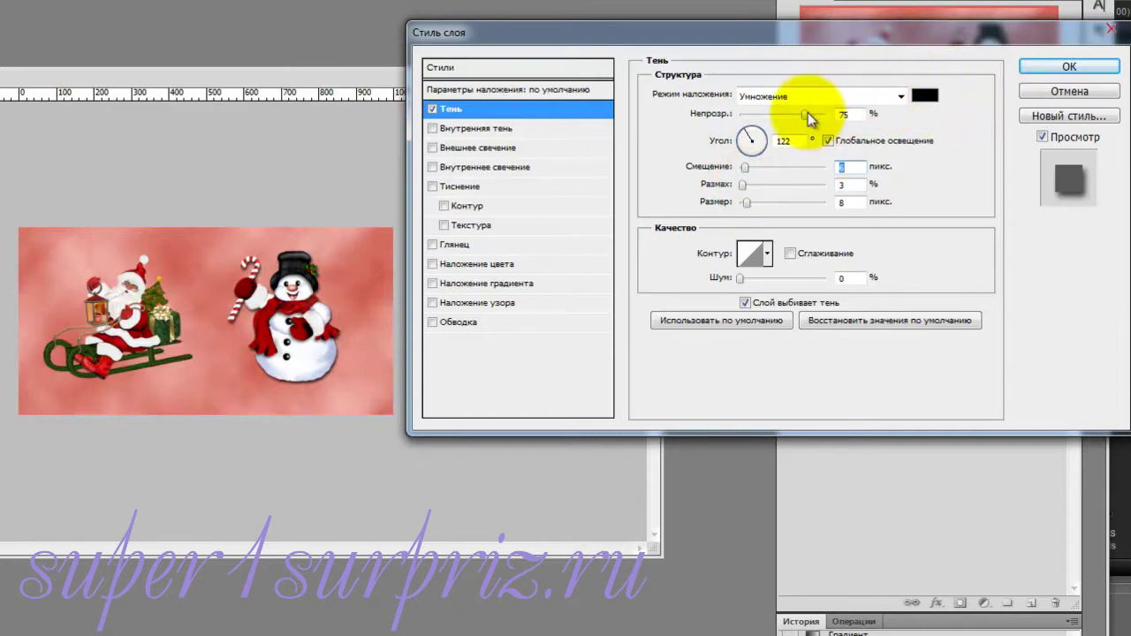
{"action": "left_click_drag", "start_coordinate": [807, 113], "coordinate": [784, 120]}
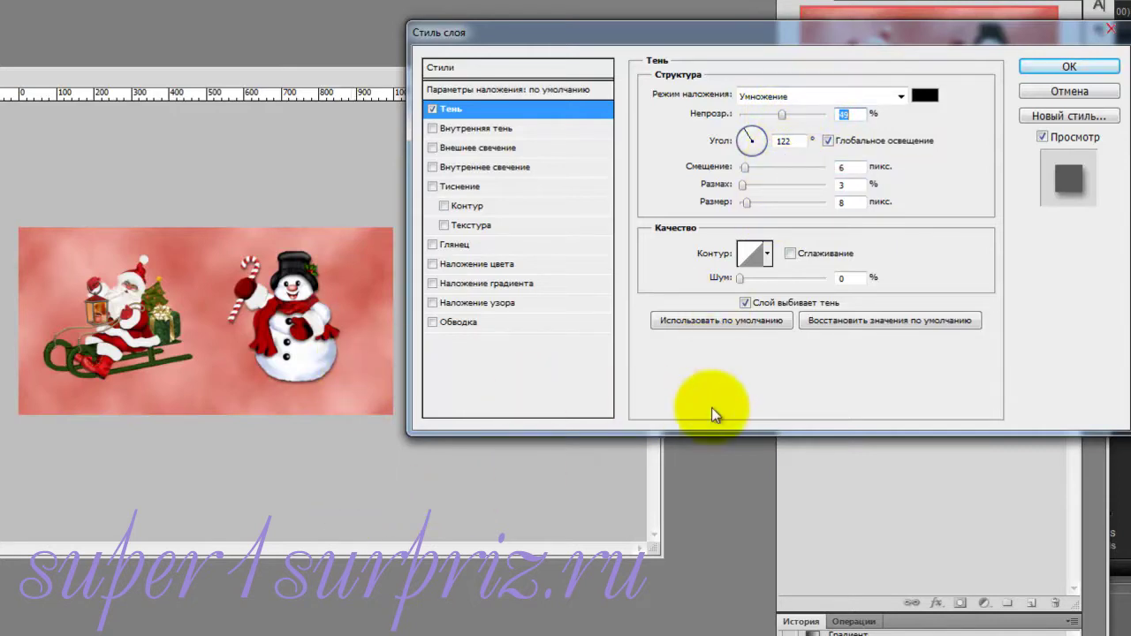
{"action": "left_click", "coordinate": [1047, 65]}
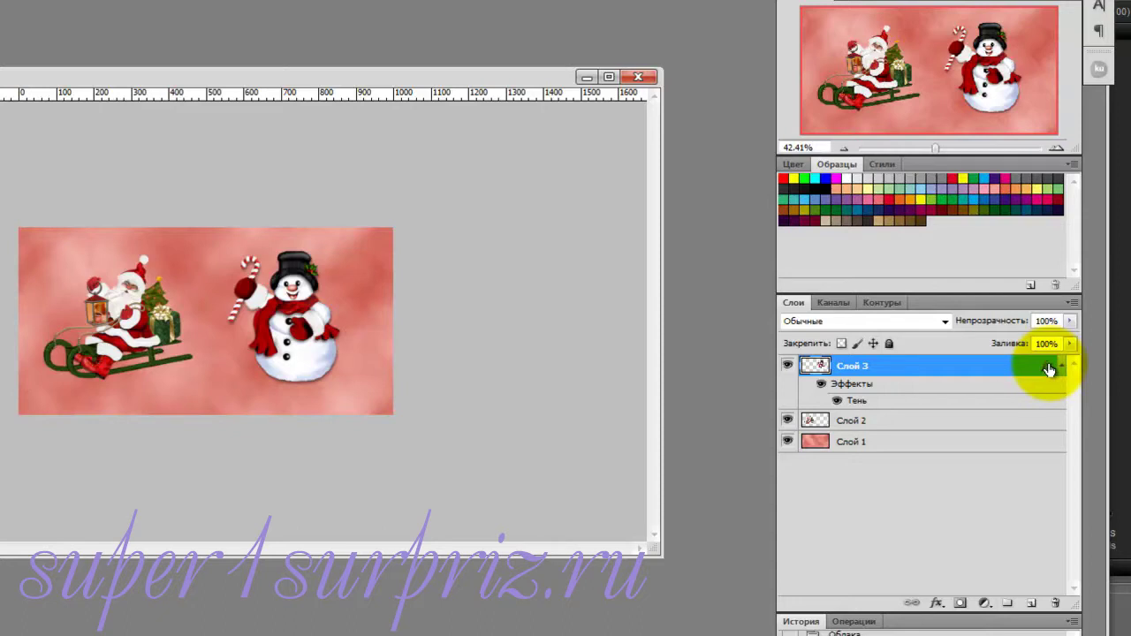
Copy the snowman layer's shadow effect onto the Santa layer (Слой 2)
{"action": "left_click_drag", "start_coordinate": [1049, 369], "coordinate": [1047, 422]}
{"action": "left_click_drag", "start_coordinate": [1047, 422], "coordinate": [1046, 425]}
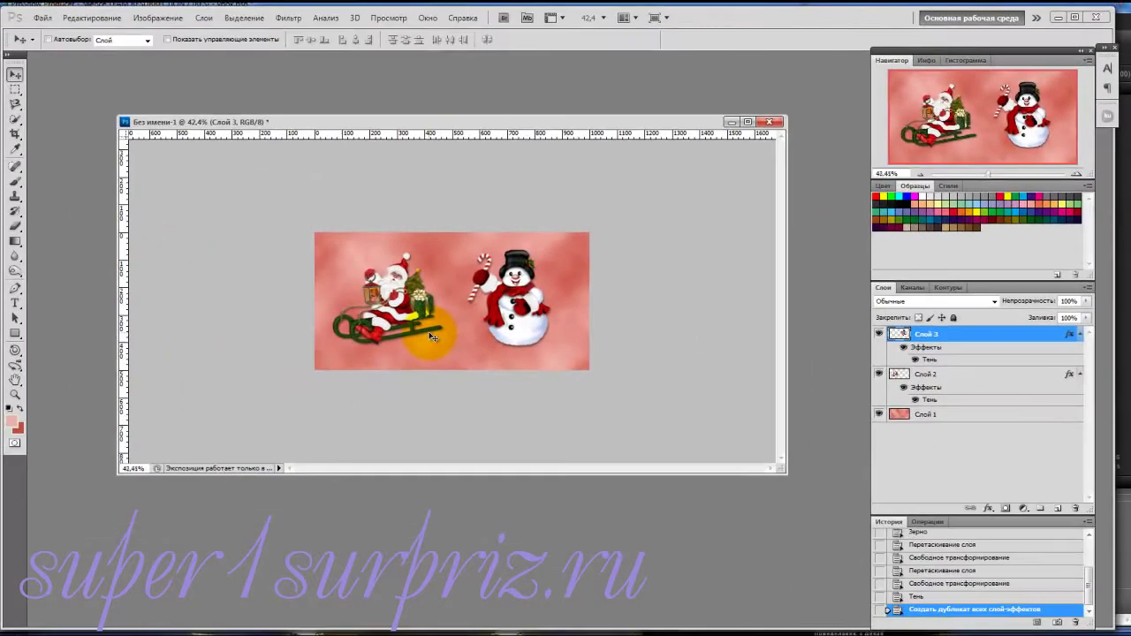
{"action": "scroll", "coordinate": [433, 338], "scroll_direction": "up", "scroll_amount": 2}
{"action": "scroll", "coordinate": [432, 337], "scroll_direction": "up", "scroll_amount": 1}
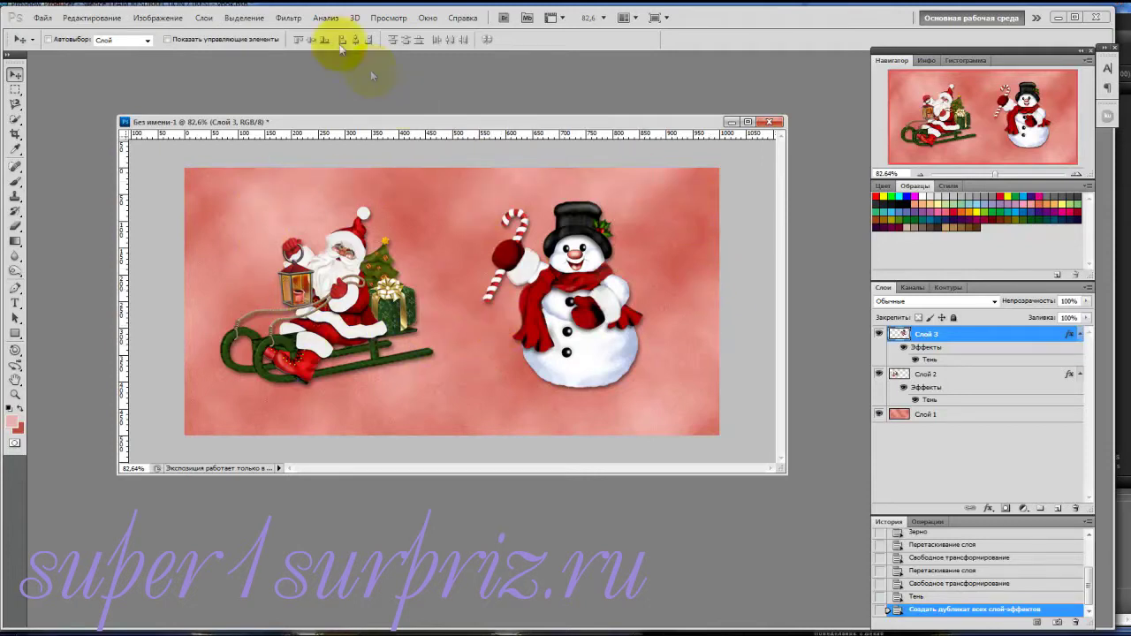
Resize the whole image to 400 × 200 px, keeping its proportions and scaling the layer styles
{"action": "left_click", "coordinate": [152, 19]}
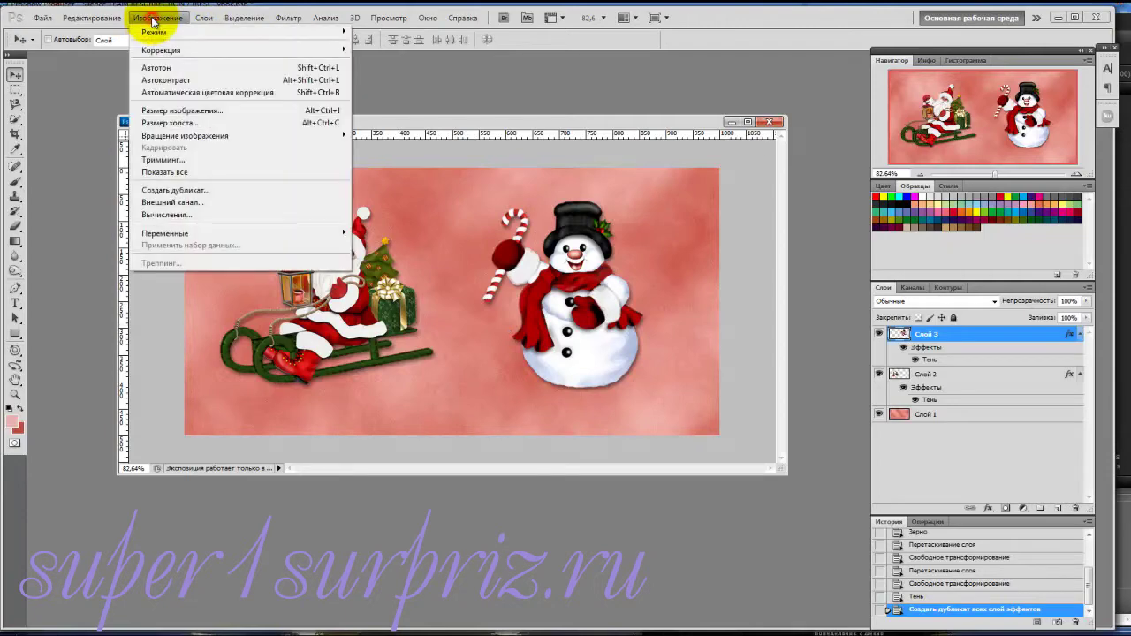
{"action": "left_click", "coordinate": [163, 111]}
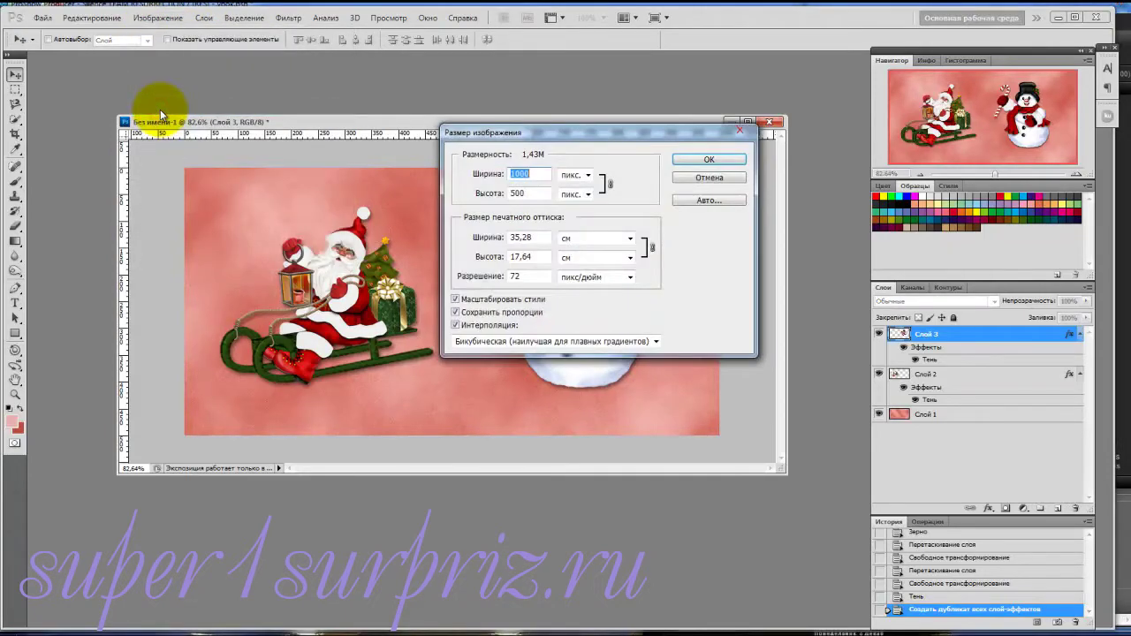
{"action": "double_click", "coordinate": [529, 193]}
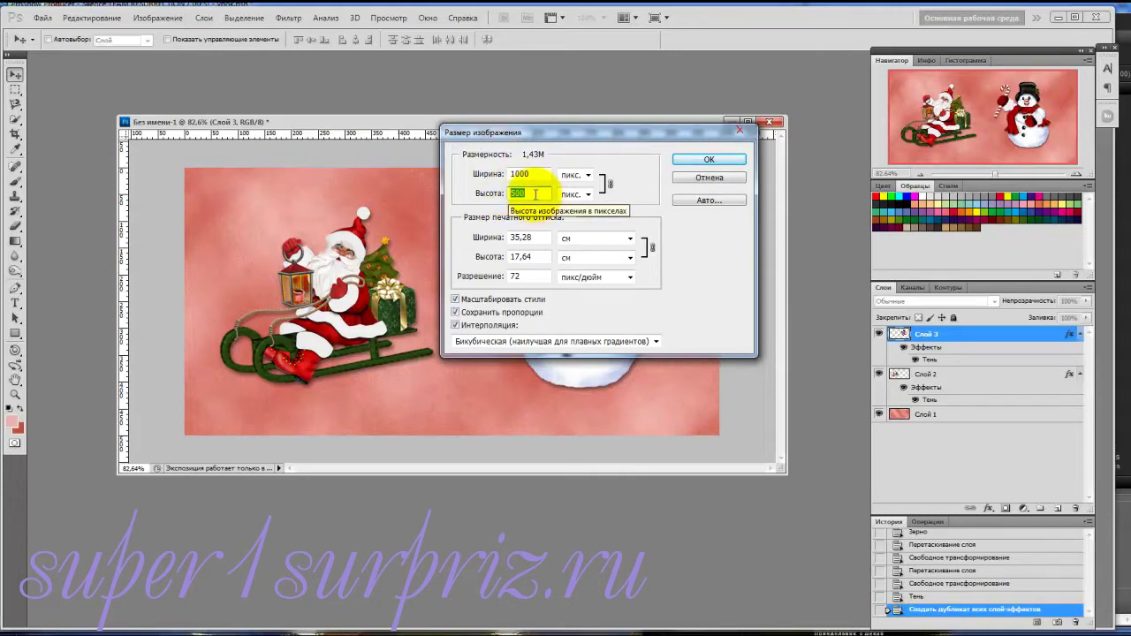
{"action": "type", "text": "2"}
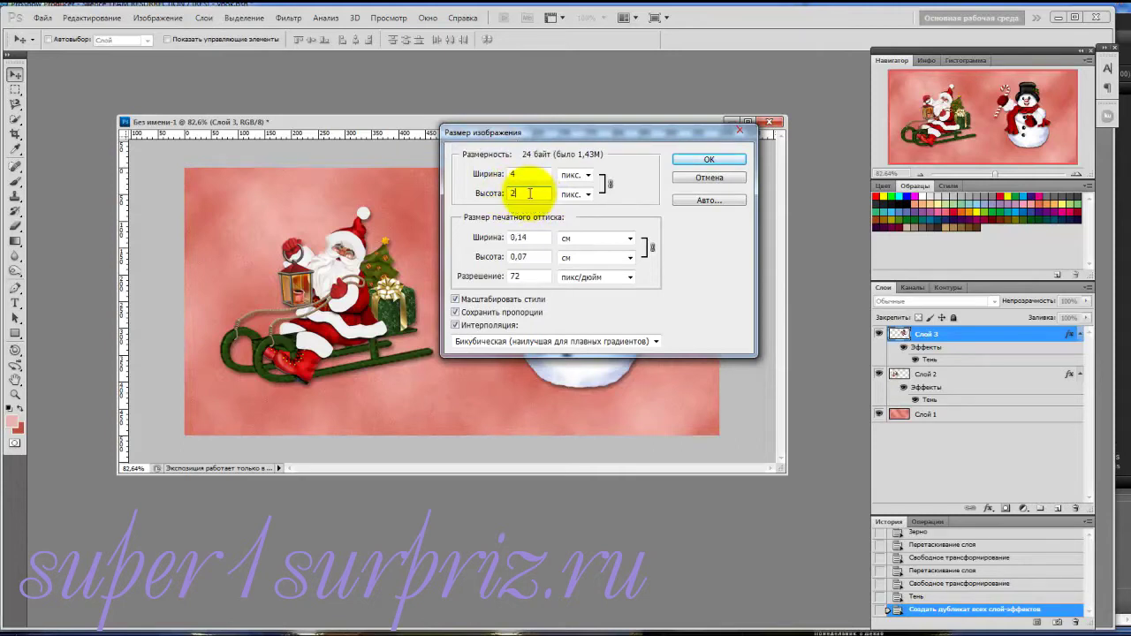
{"action": "type", "text": "00"}
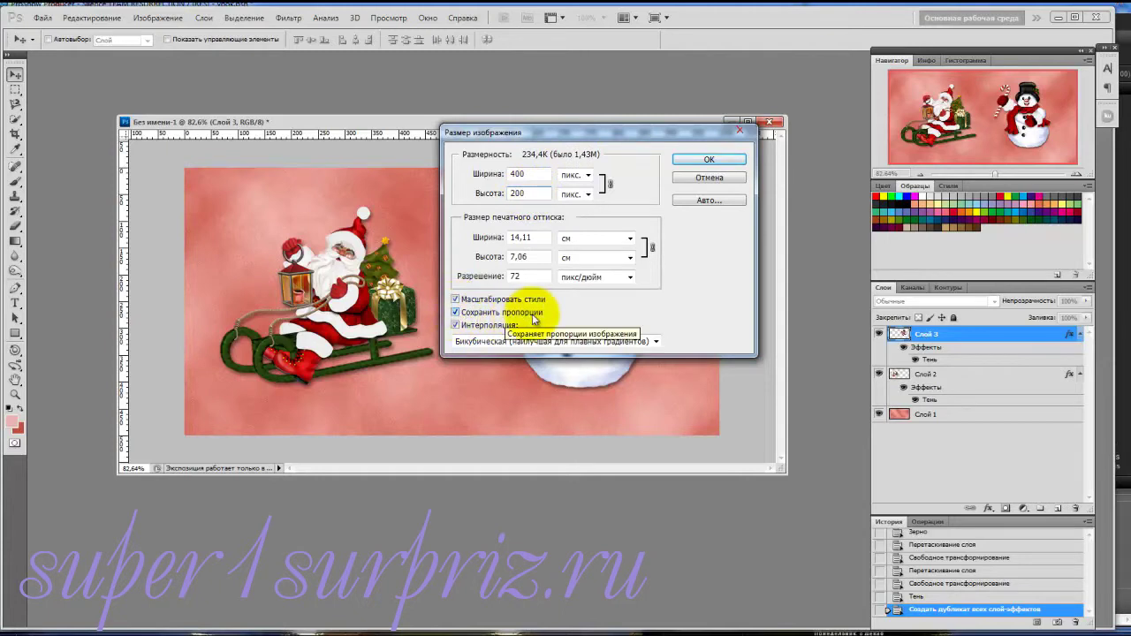
{"action": "left_click", "coordinate": [526, 173]}
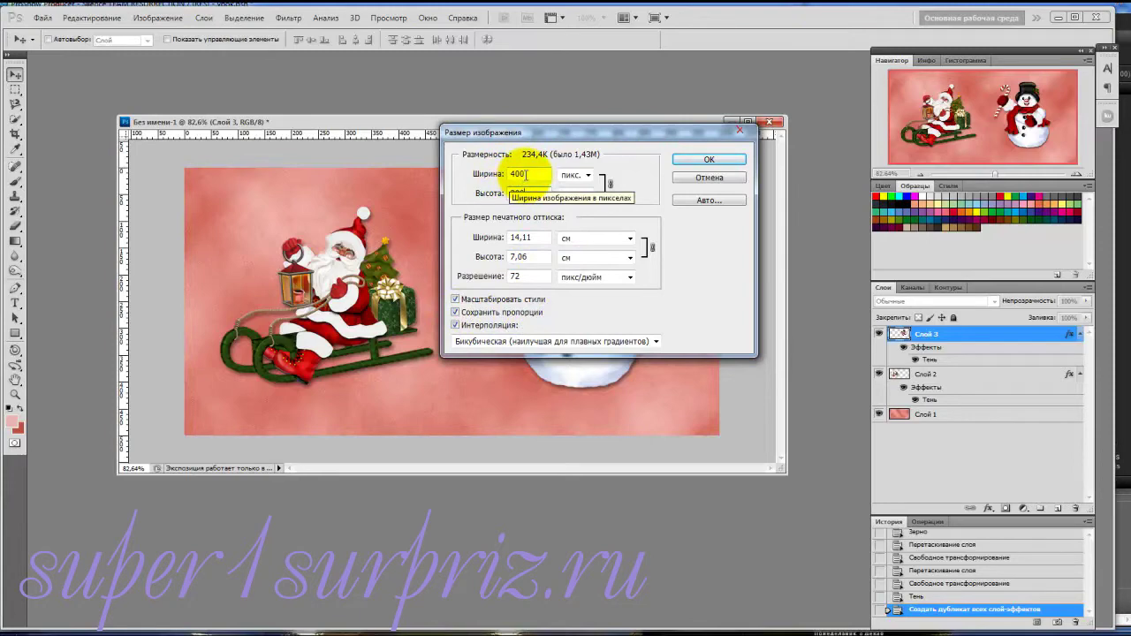
{"action": "left_click", "coordinate": [734, 161]}
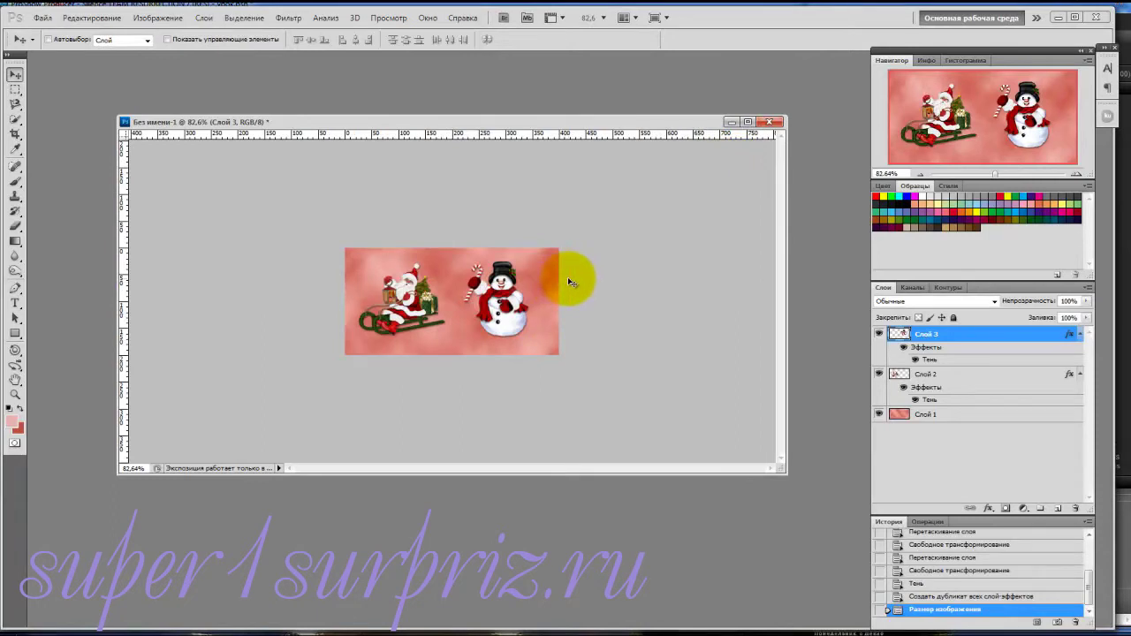
Save the image as a non-interlaced PNG named 1 in the folder урок
{"action": "left_click", "coordinate": [41, 18]}
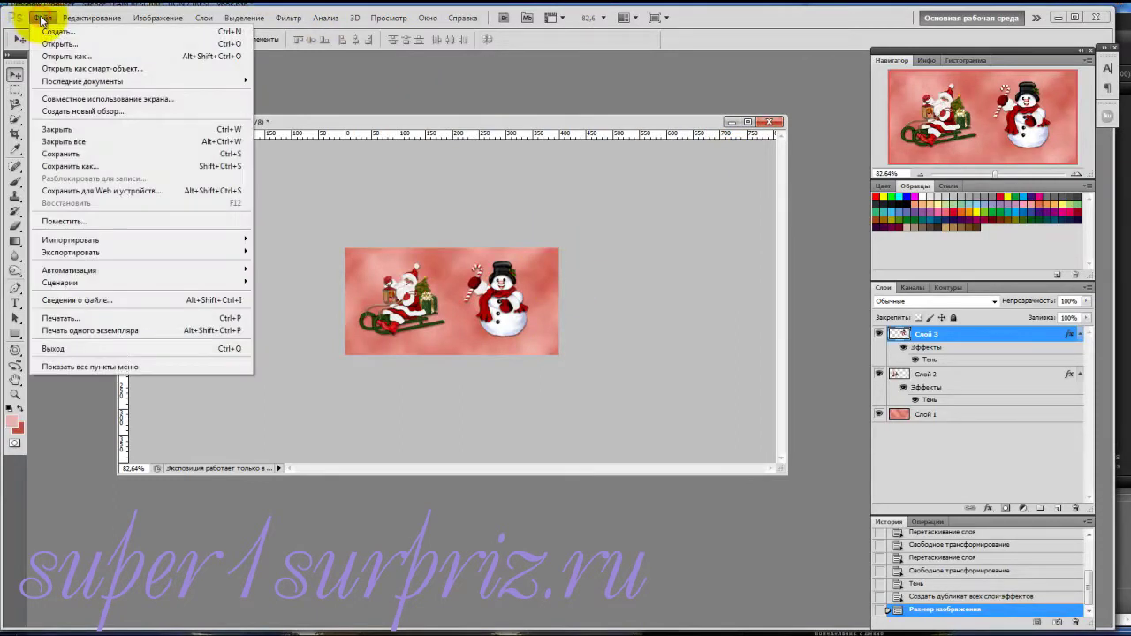
{"action": "left_click", "coordinate": [68, 167]}
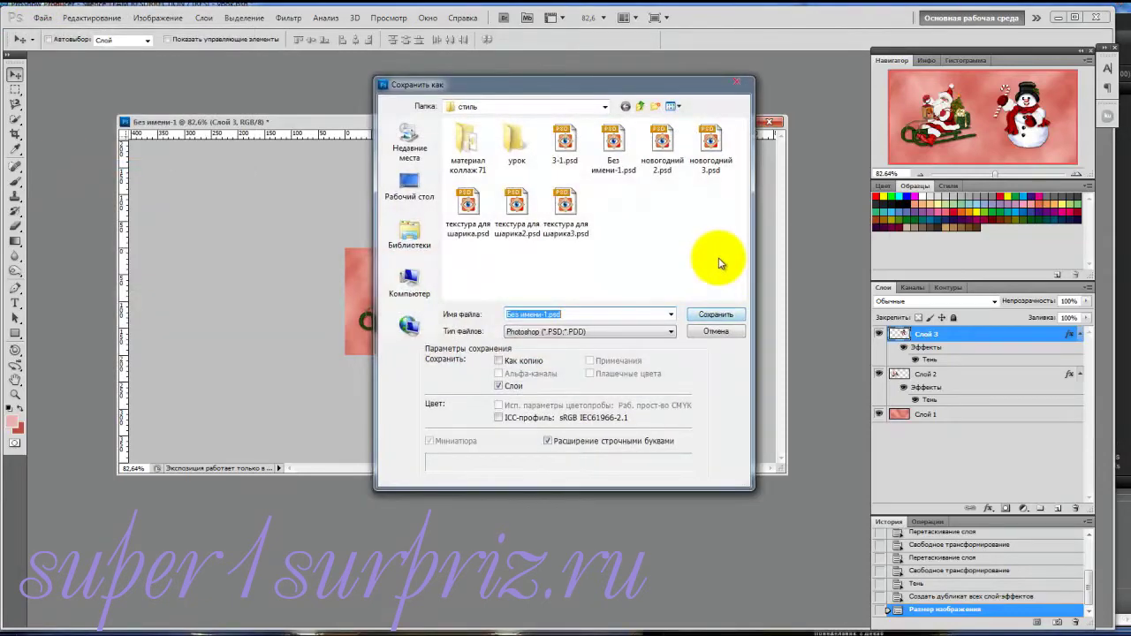
{"action": "double_click", "coordinate": [518, 139]}
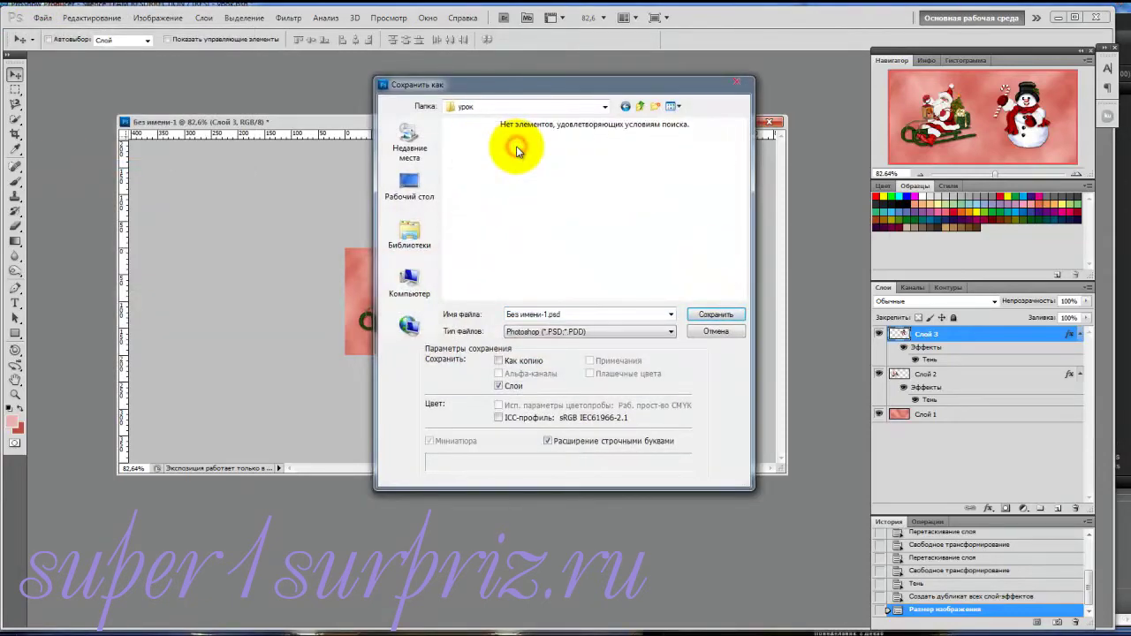
{"action": "left_click", "coordinate": [671, 333]}
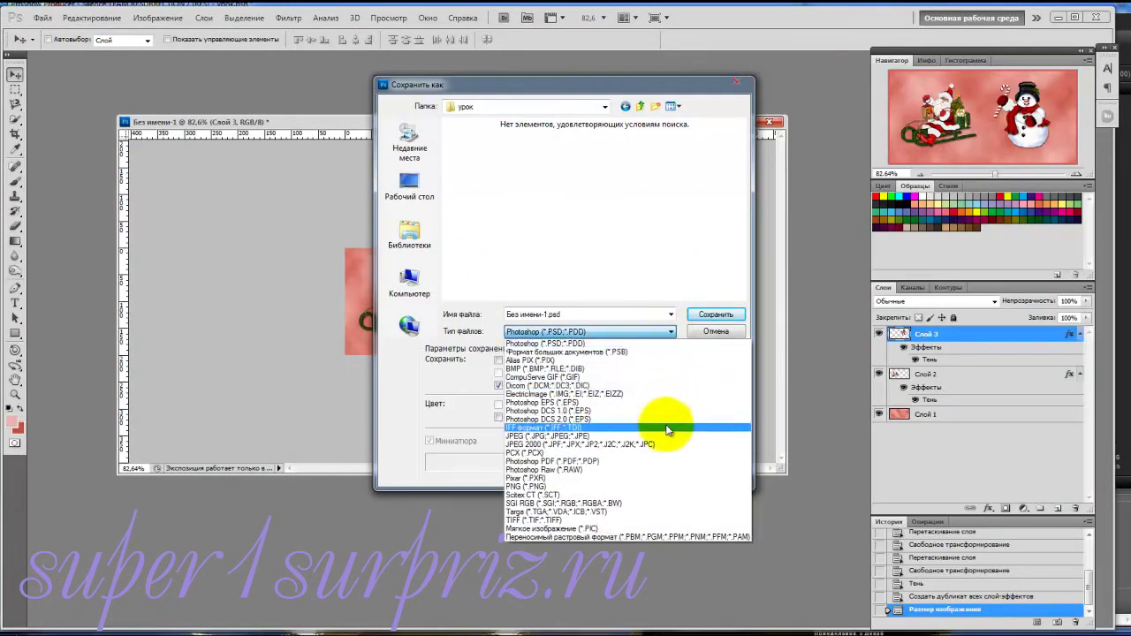
{"action": "left_click", "coordinate": [651, 486]}
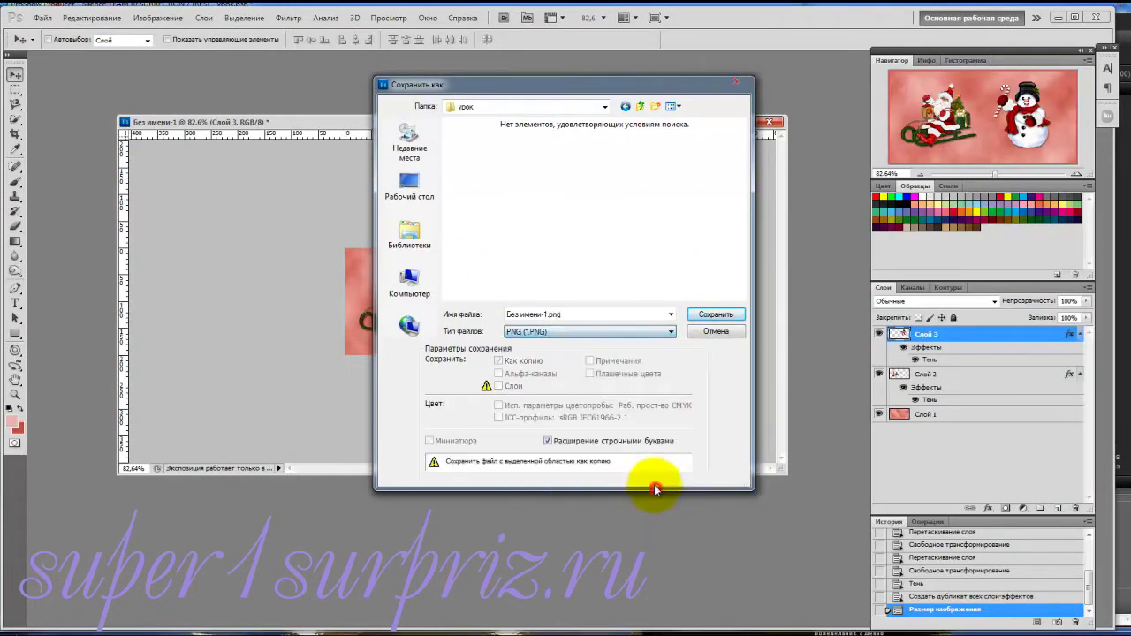
{"action": "left_click", "coordinate": [569, 313]}
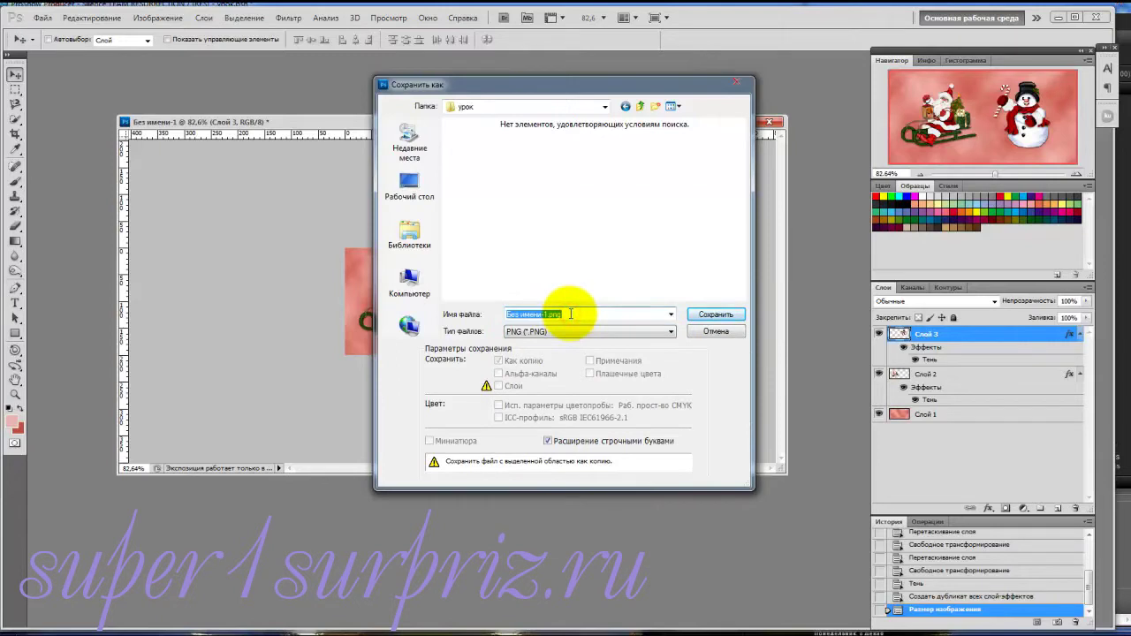
{"action": "type", "text": "1"}
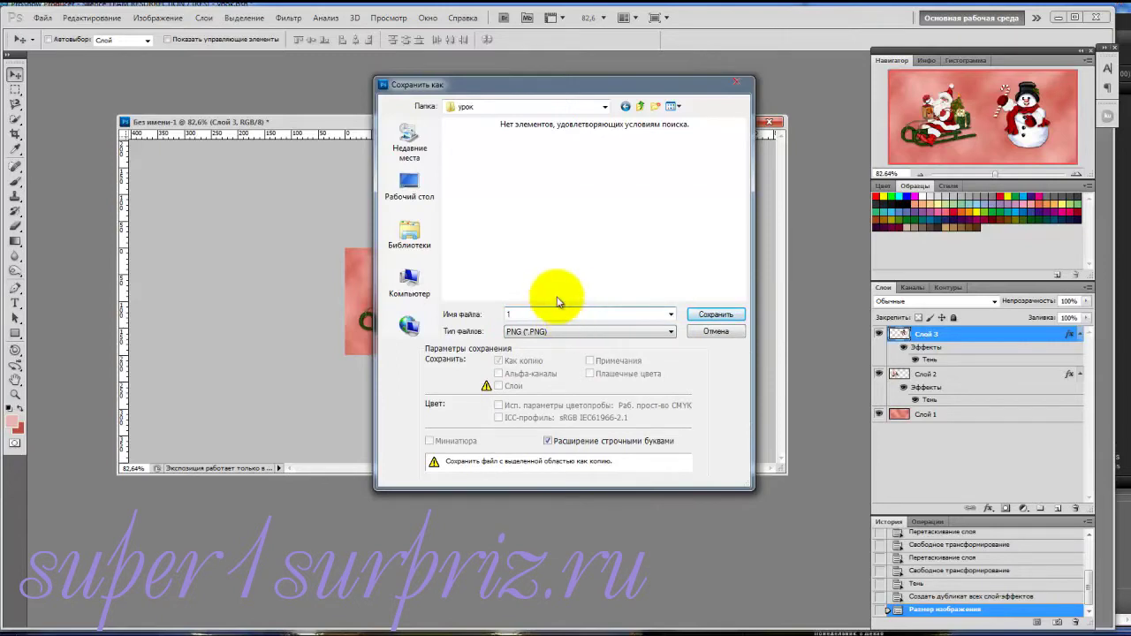
{"action": "left_click", "coordinate": [723, 314]}
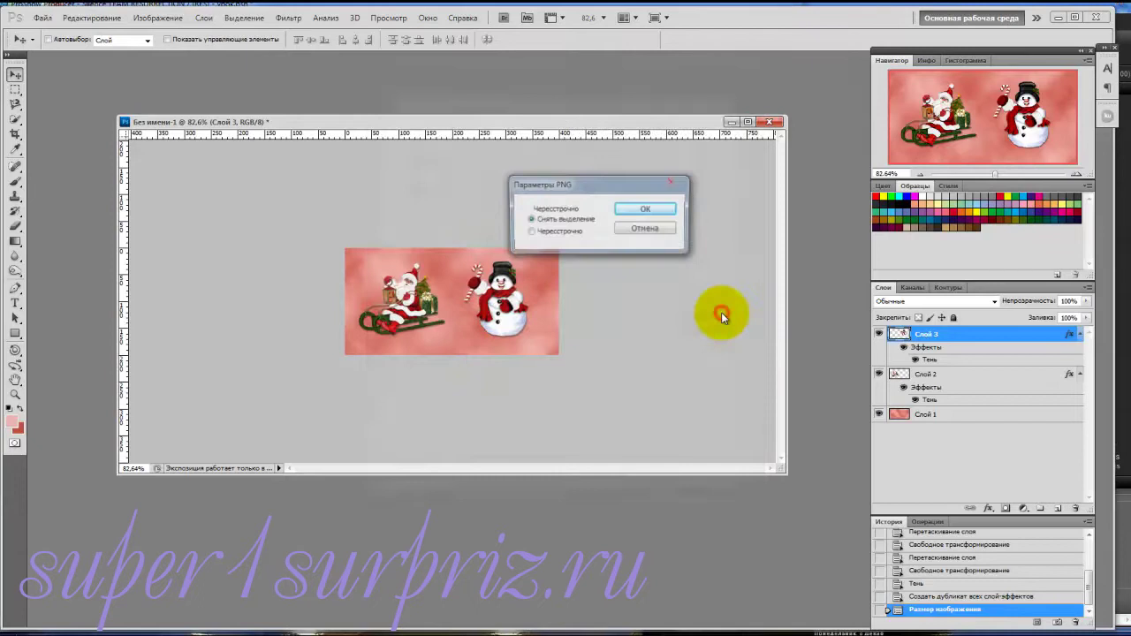
{"action": "left_click", "coordinate": [665, 209]}
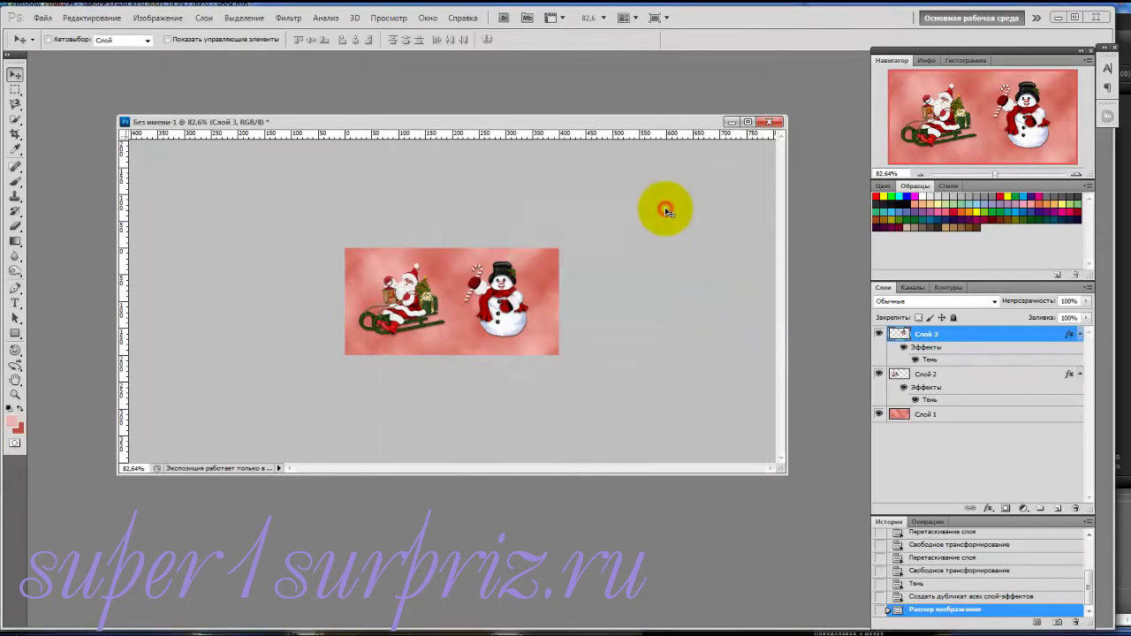
Create a new 1000 × 500 px RGB document at 72 ppi with a transparent background
{"action": "left_click", "coordinate": [598, 311]}
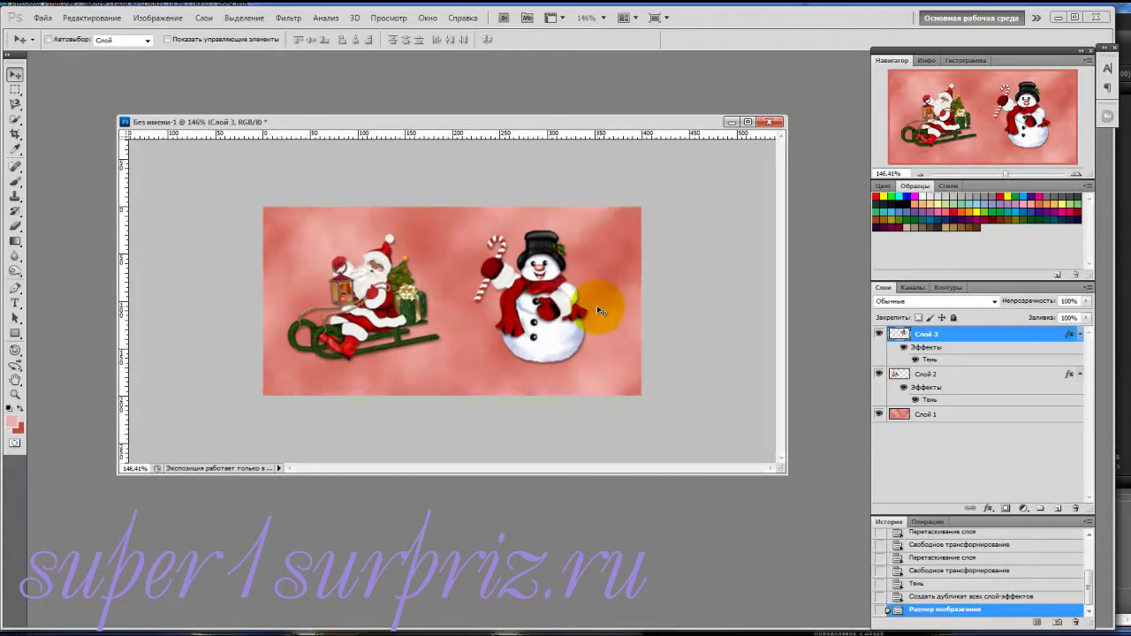
{"action": "left_click_drag", "start_coordinate": [598, 311], "coordinate": [598, 311]}
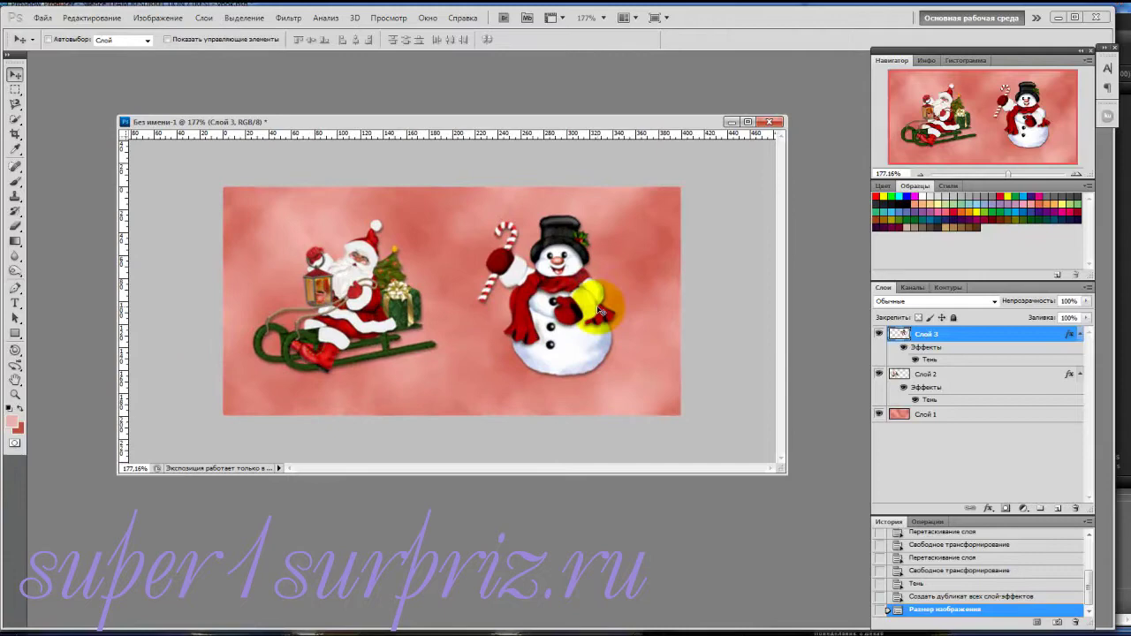
{"action": "left_click", "coordinate": [42, 18]}
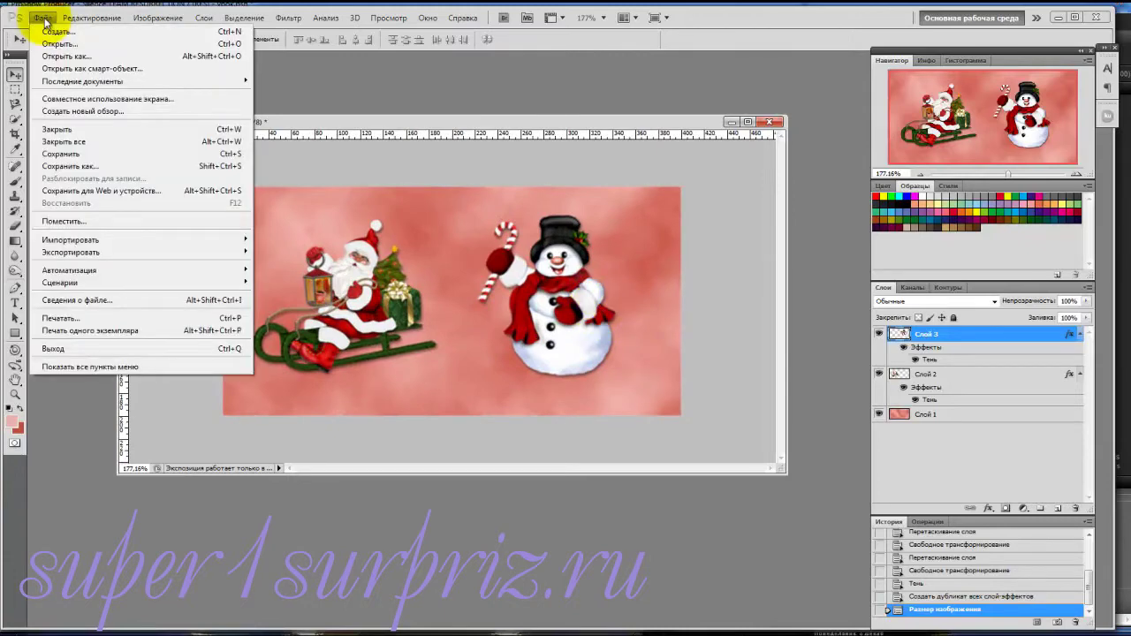
{"action": "left_click", "coordinate": [53, 33]}
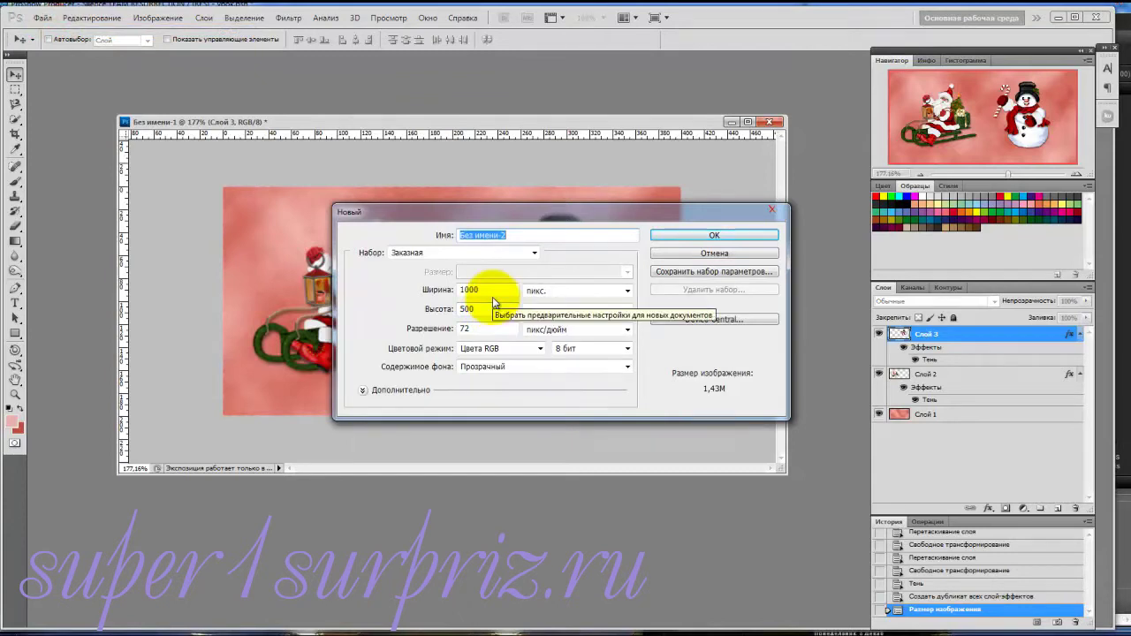
{"action": "left_click", "coordinate": [698, 237]}
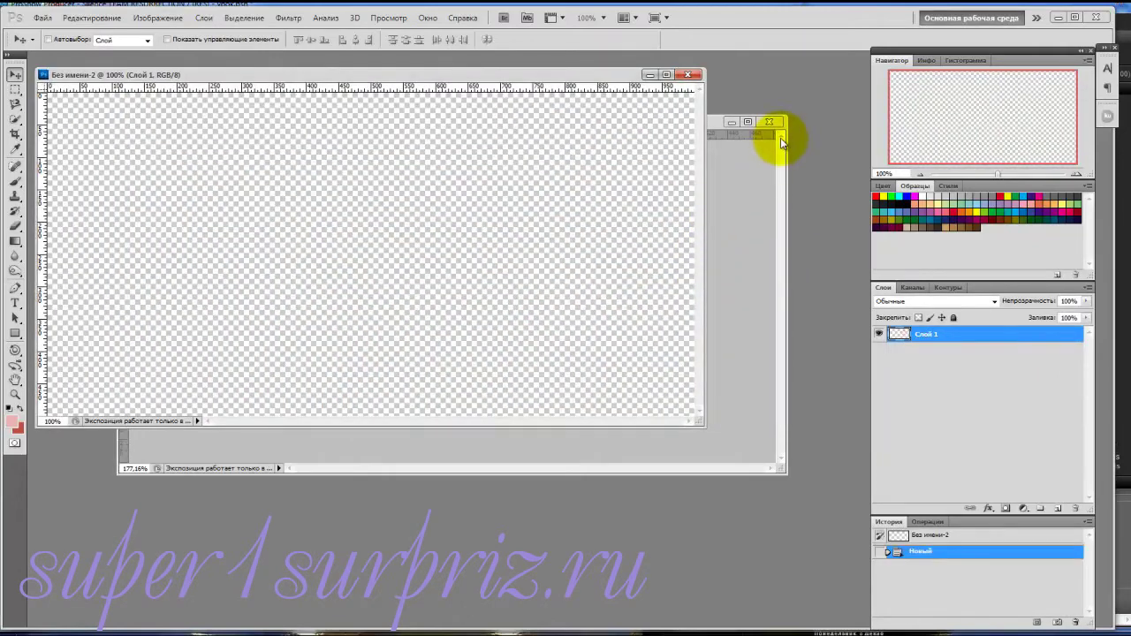
Close the Santa and snowman document Без имени-1 without saving its changes
{"action": "left_click", "coordinate": [759, 162]}
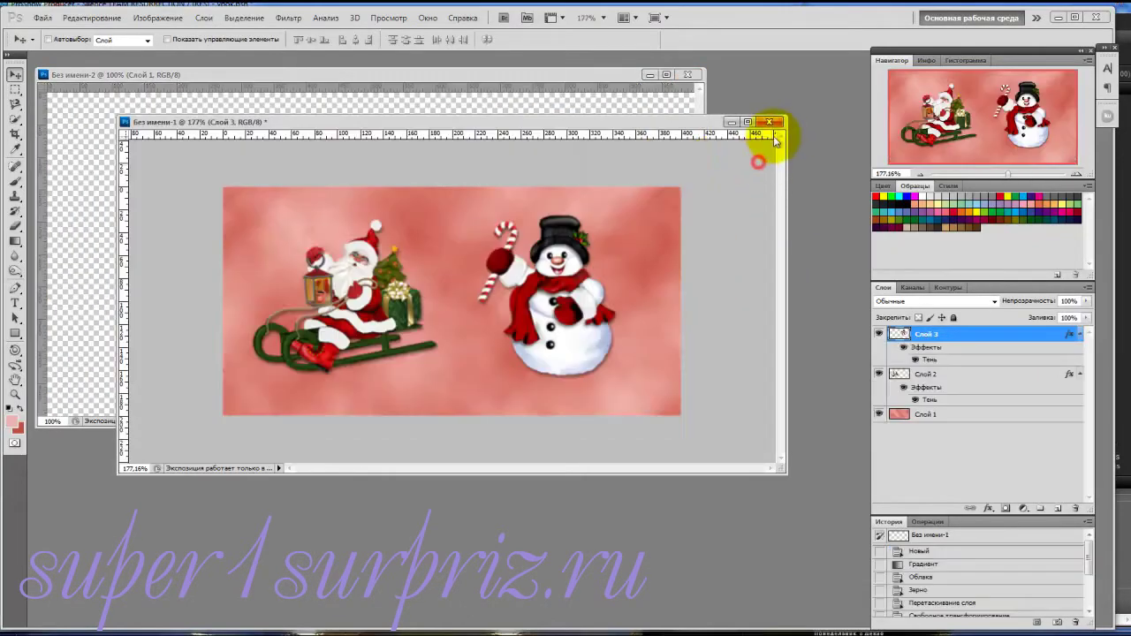
{"action": "left_click", "coordinate": [776, 124]}
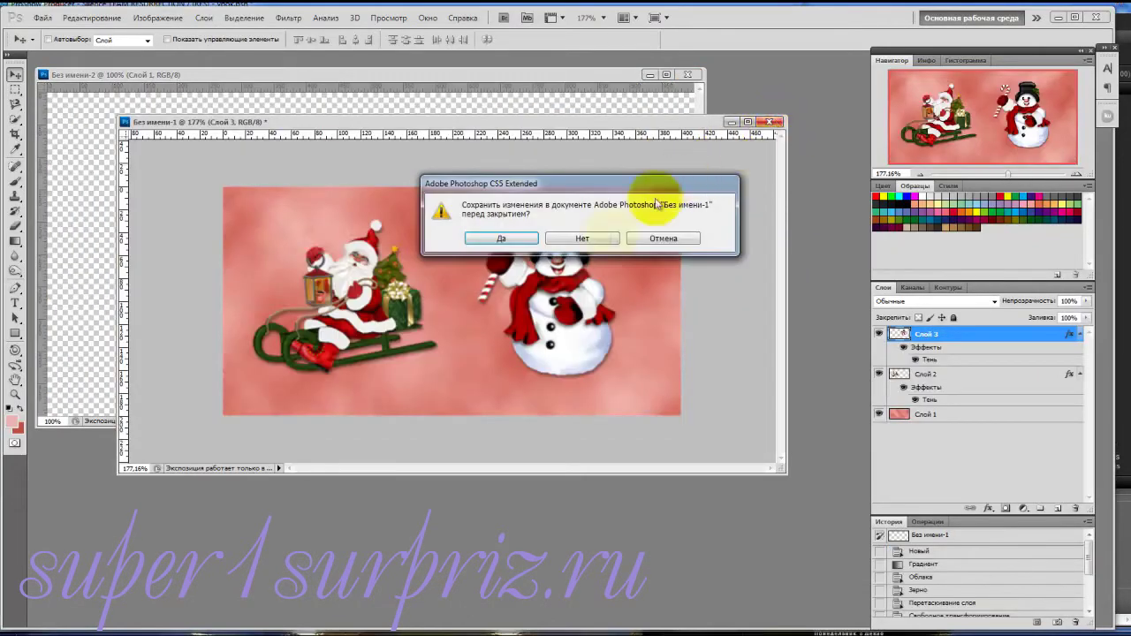
{"action": "left_click", "coordinate": [575, 234]}
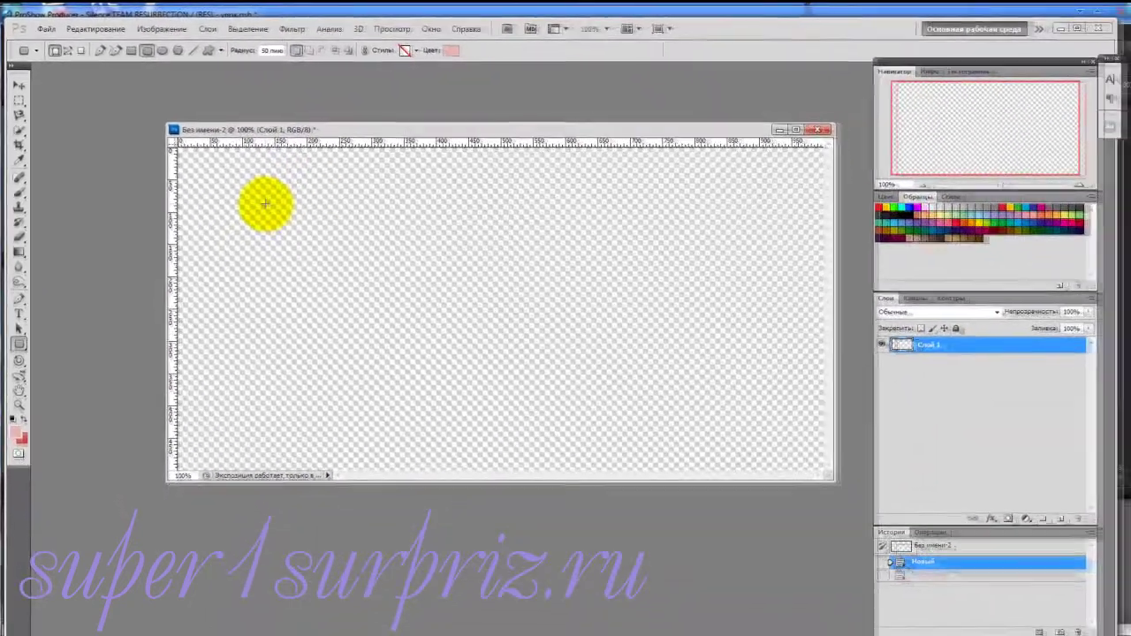
Draw a vertical pink rounded rectangle about 90 × 320 px with 50 px radius in the canvas's left part, and rasterize its layer
{"action": "left_click_drag", "start_coordinate": [355, 272], "coordinate": [395, 510]}
{"action": "left_click_drag", "start_coordinate": [288, 382], "coordinate": [316, 405]}
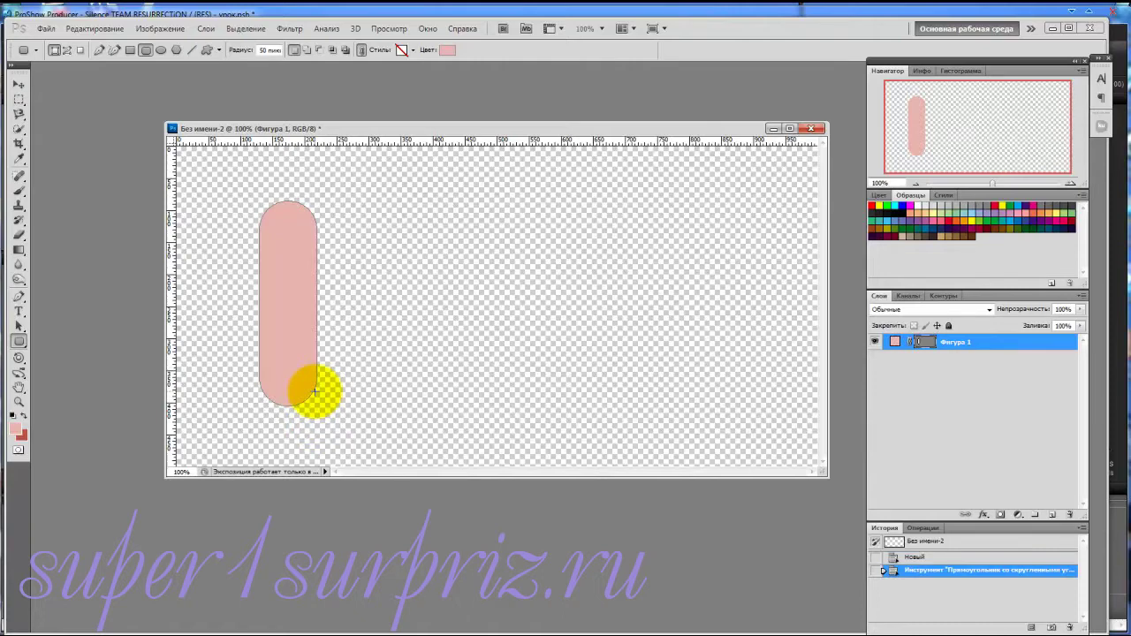
{"action": "key", "text": "Return"}
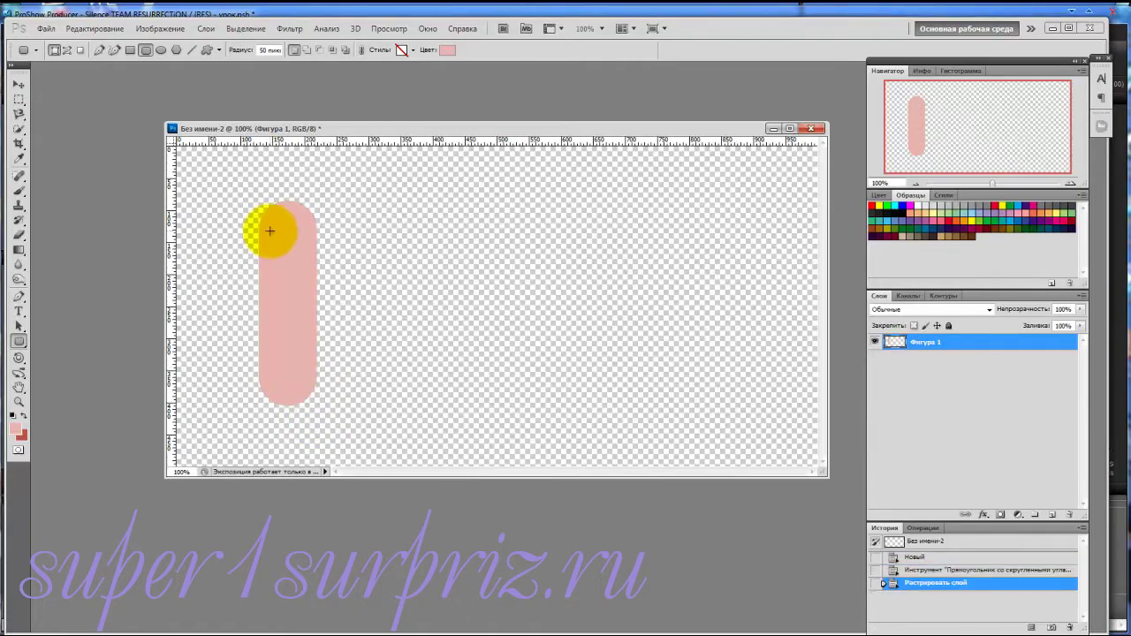
Select the rounded upper end of the pink shape with a rectangular marquee and delete it, leaving a straight upper edge
{"action": "left_click", "coordinate": [19, 100]}
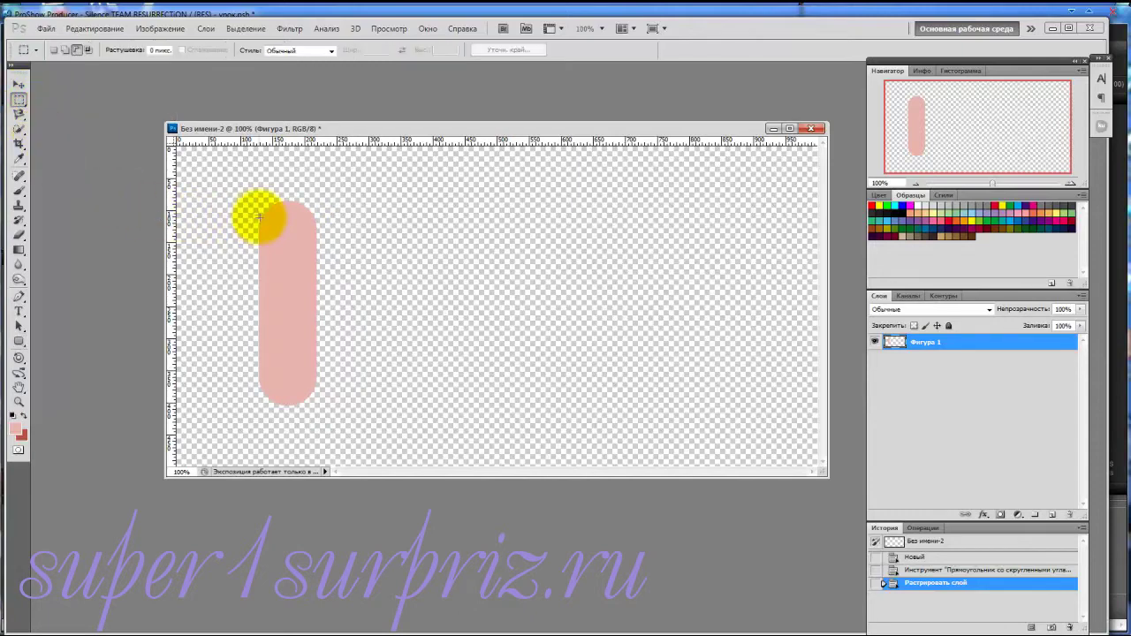
{"action": "left_click_drag", "start_coordinate": [237, 188], "coordinate": [344, 259]}
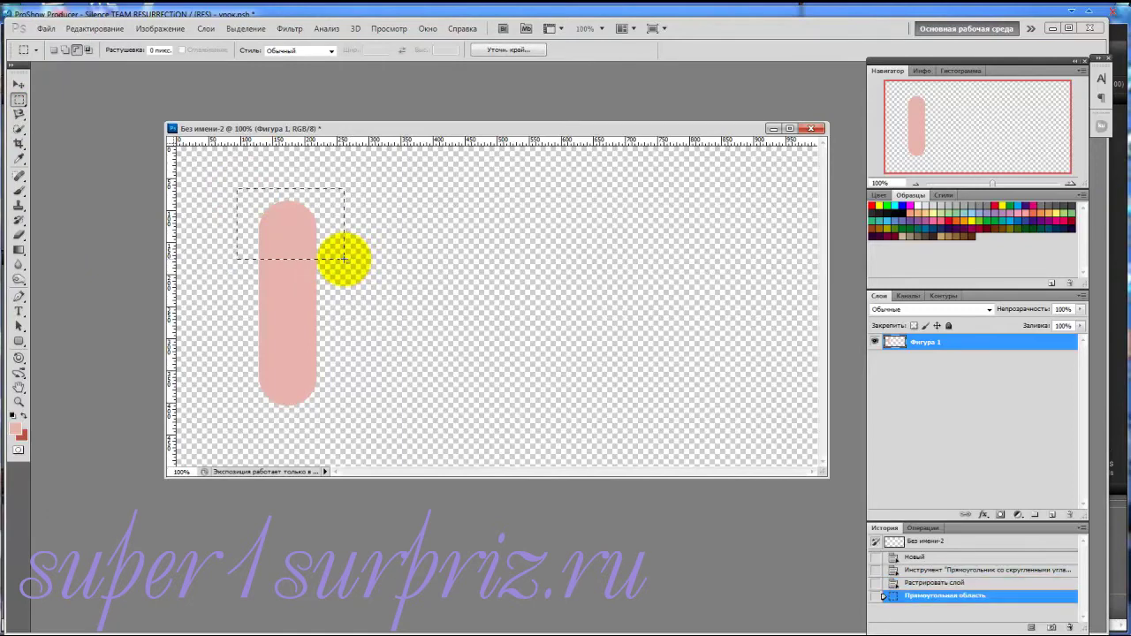
{"action": "key", "text": "Delete"}
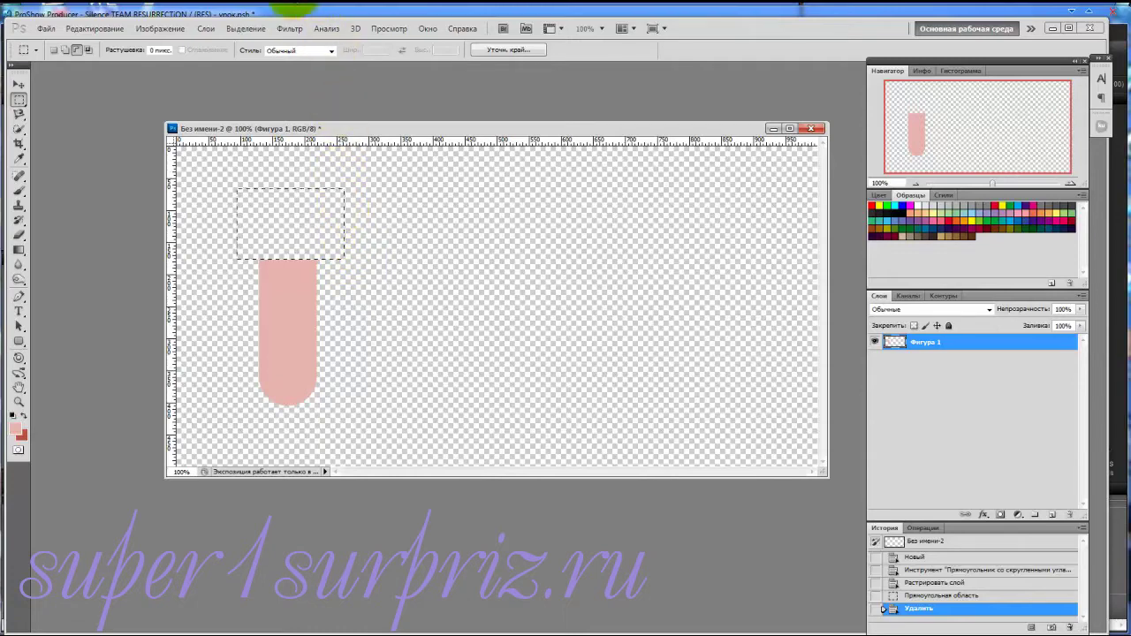
Deselect the marquee and reduce the custom gradient to its two end stops, pink to red, by removing all intermediate colour stops
{"action": "left_click", "coordinate": [247, 28]}
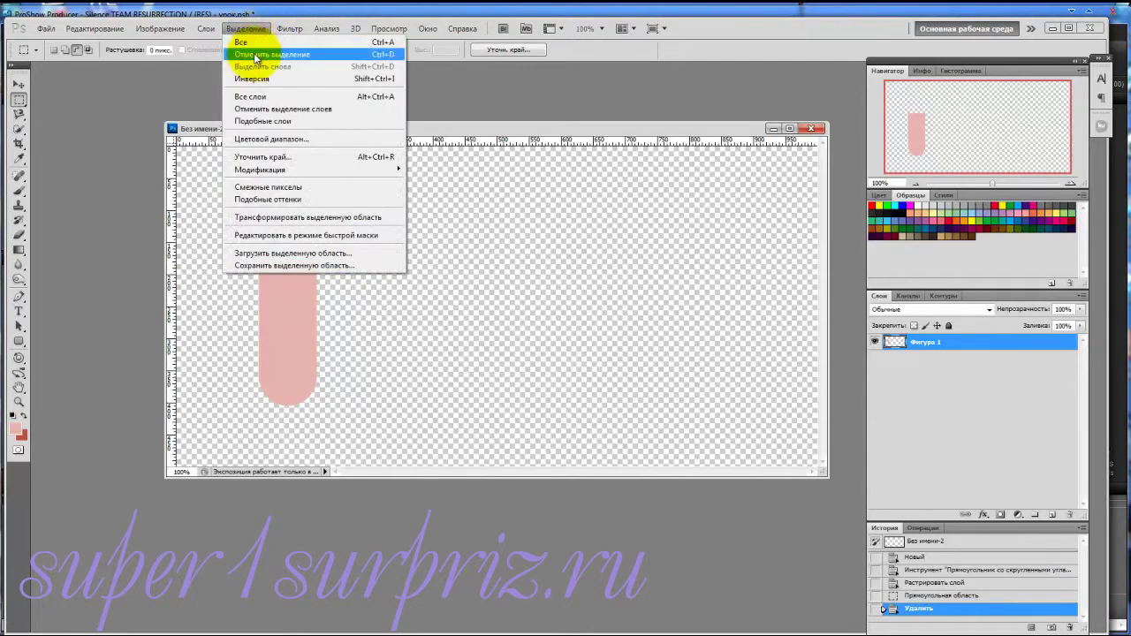
{"action": "left_click", "coordinate": [255, 56]}
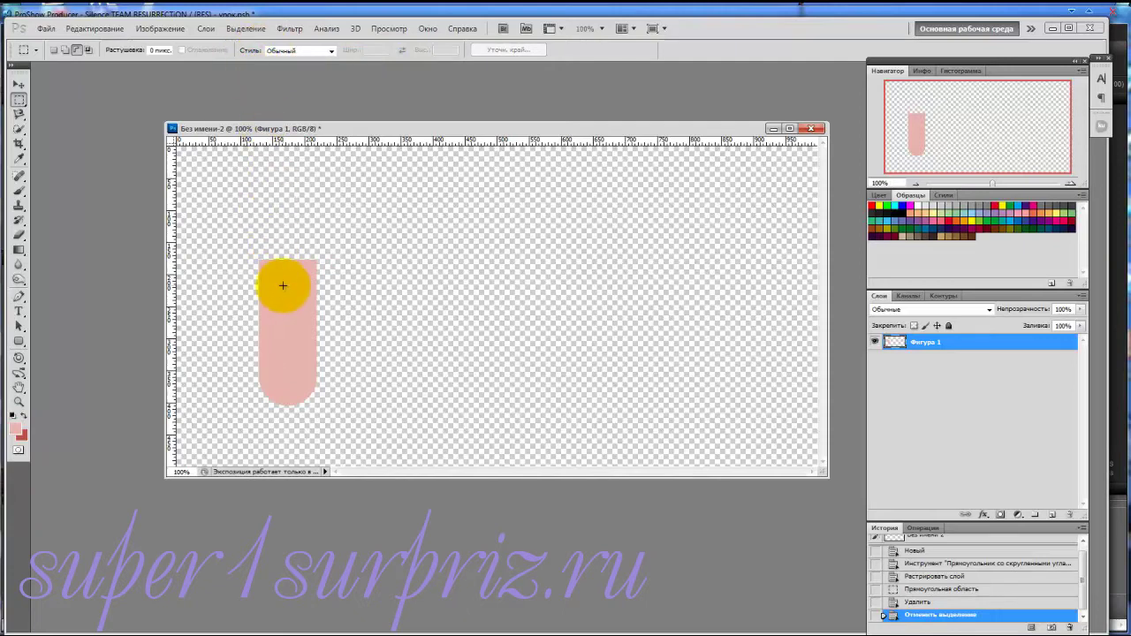
{"action": "left_click", "coordinate": [19, 251]}
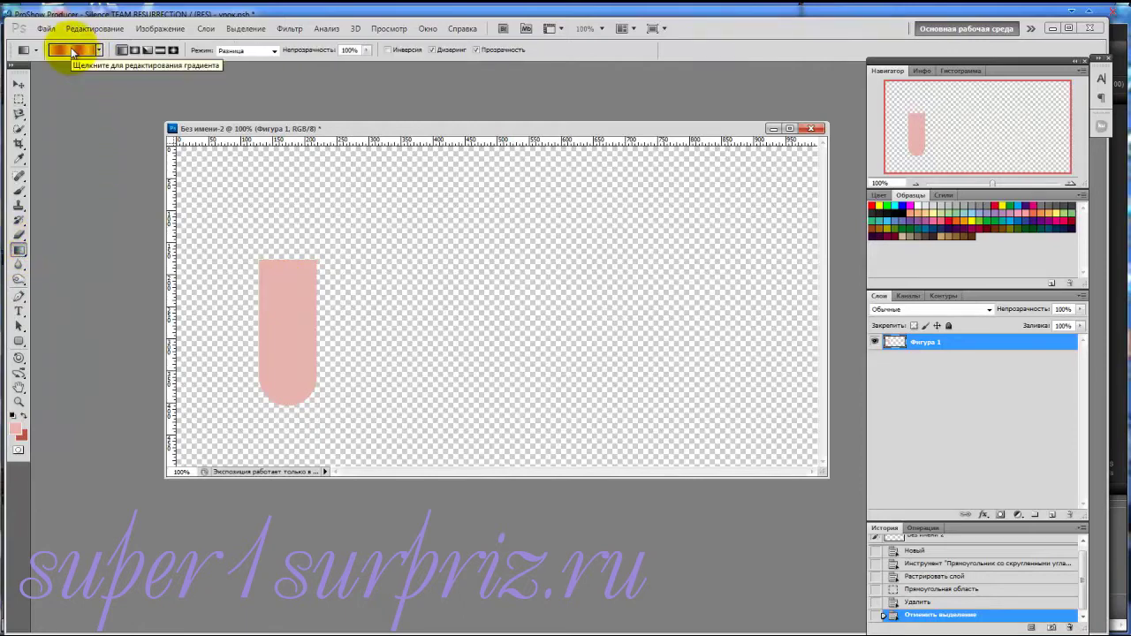
{"action": "left_click", "coordinate": [71, 52]}
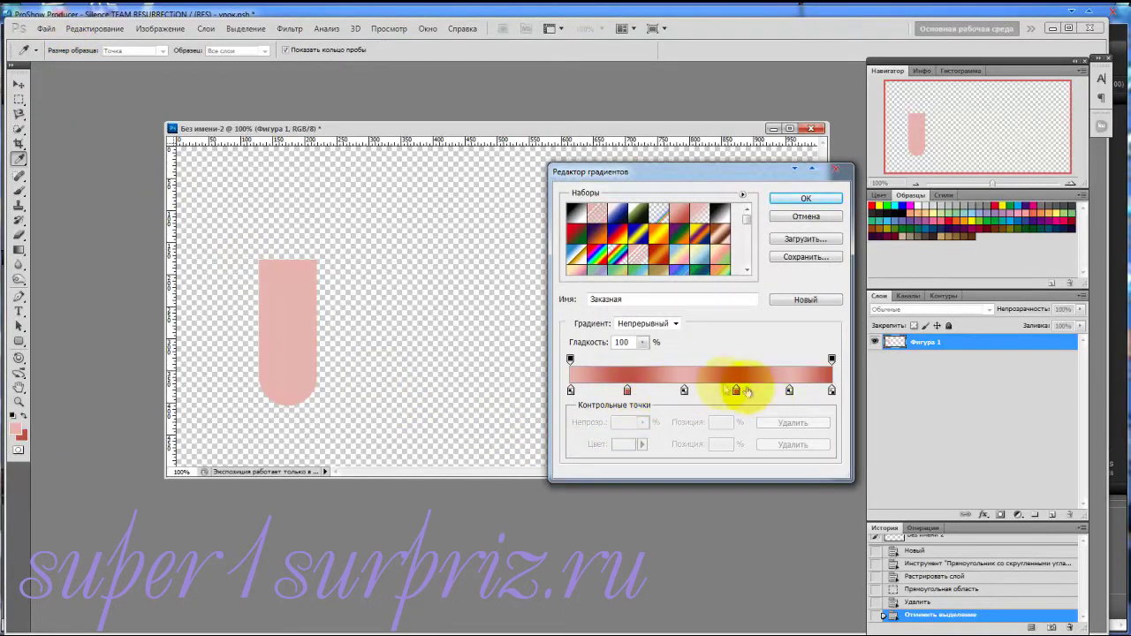
{"action": "left_click_drag", "start_coordinate": [627, 390], "coordinate": [627, 376]}
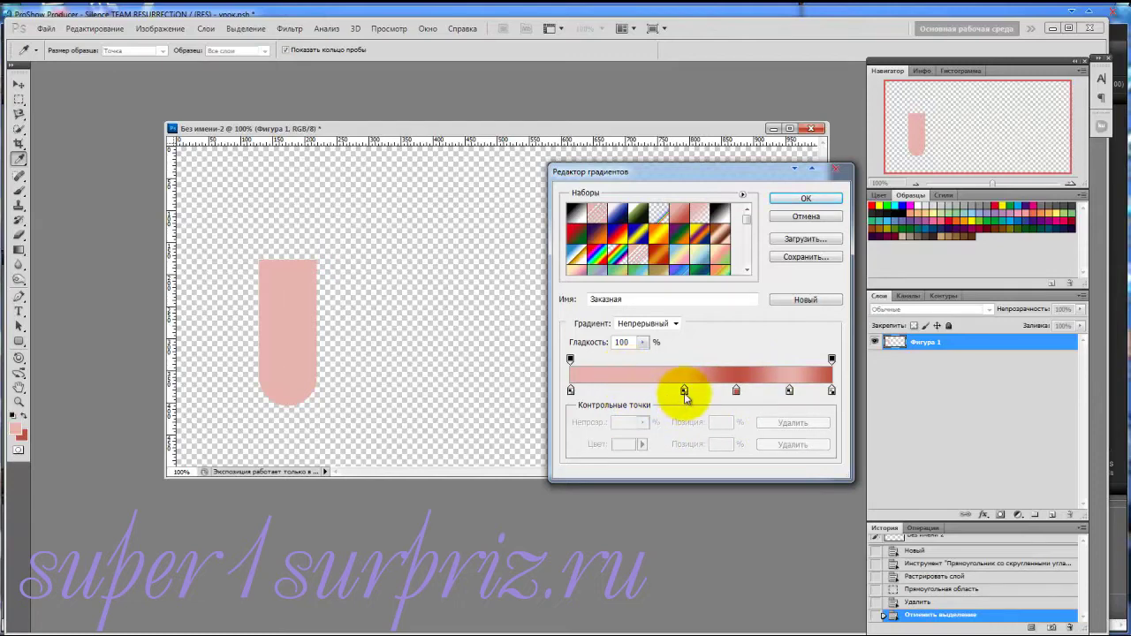
{"action": "left_click_drag", "start_coordinate": [685, 392], "coordinate": [682, 381]}
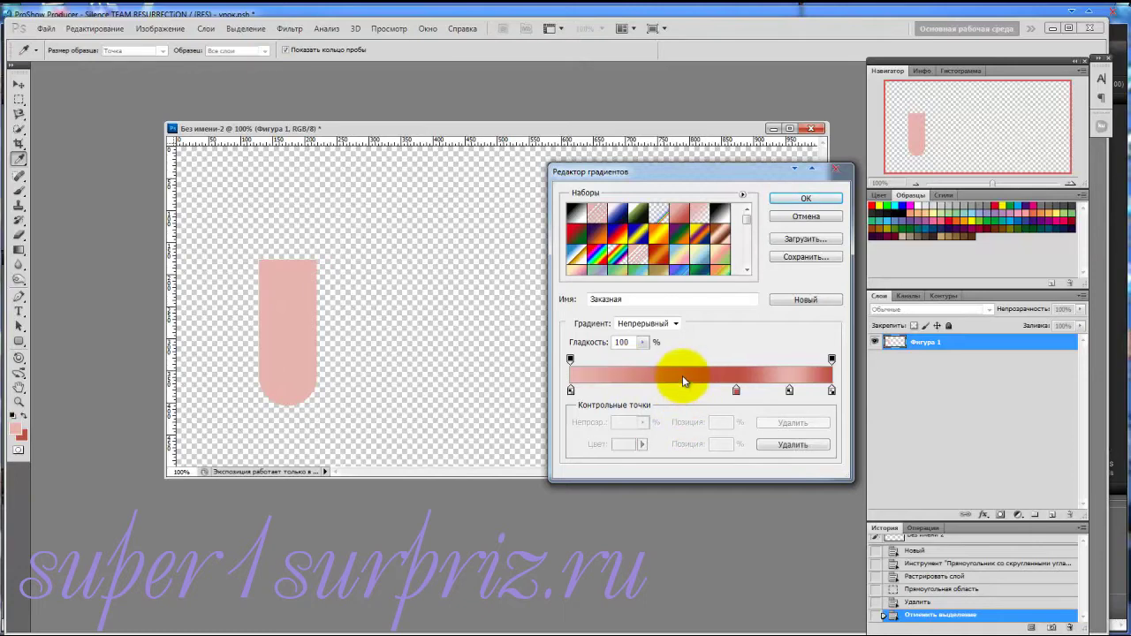
{"action": "left_click", "coordinate": [737, 391]}
{"action": "left_click_drag", "start_coordinate": [737, 395], "coordinate": [789, 378]}
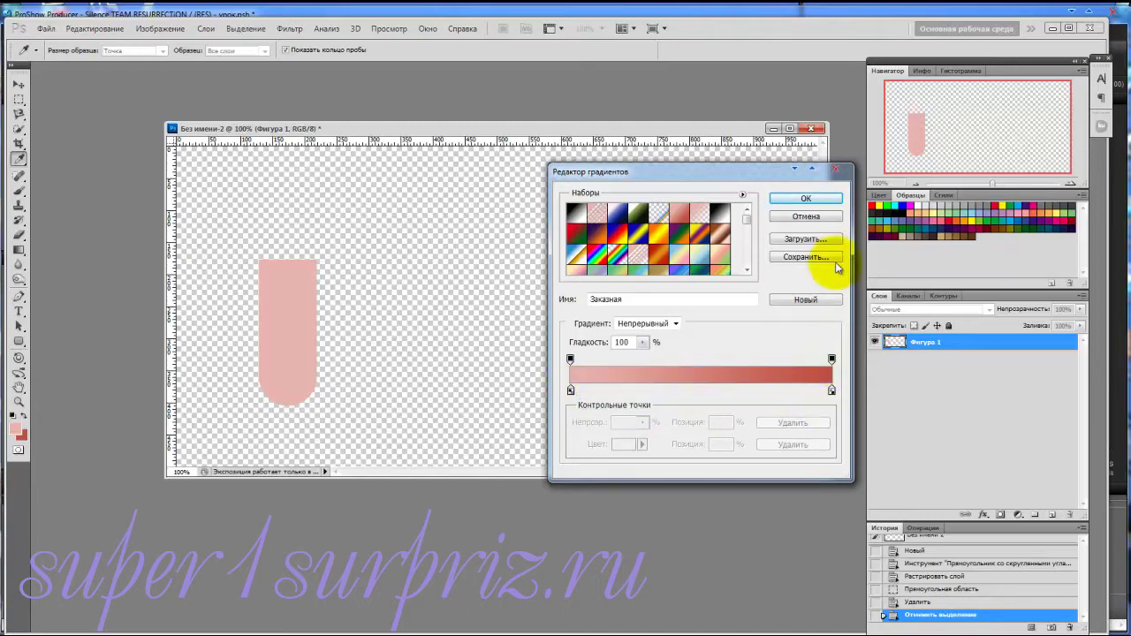
{"action": "left_click", "coordinate": [803, 201]}
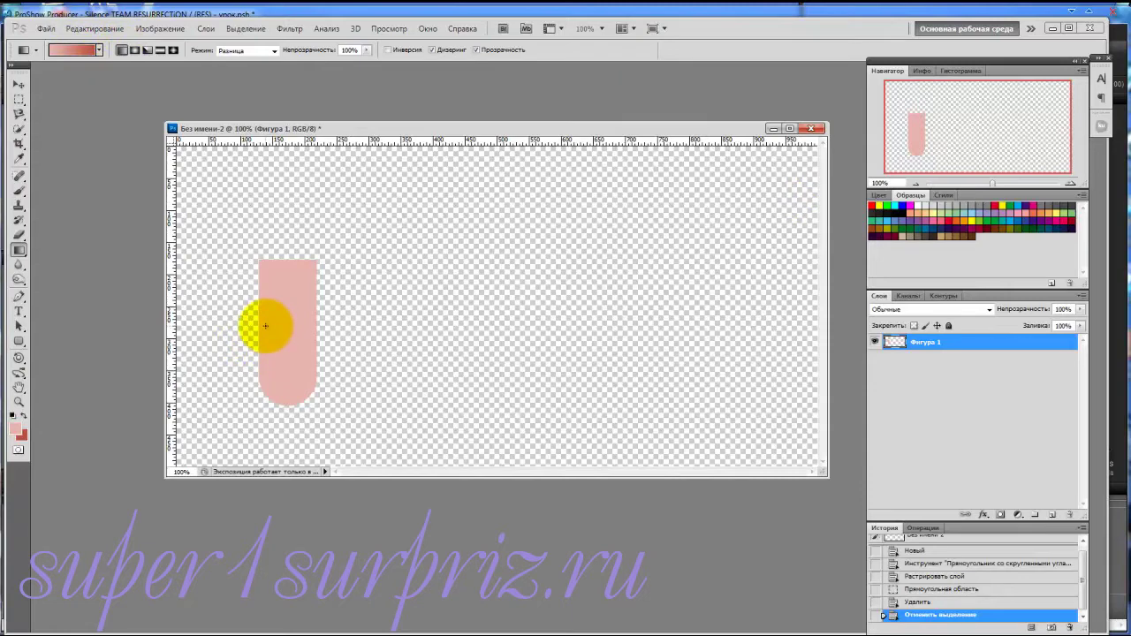
Try a horizontal pink-to-red gradient directly on the layer Фигура 1 and revert it
{"action": "left_click_drag", "start_coordinate": [265, 326], "coordinate": [309, 328]}
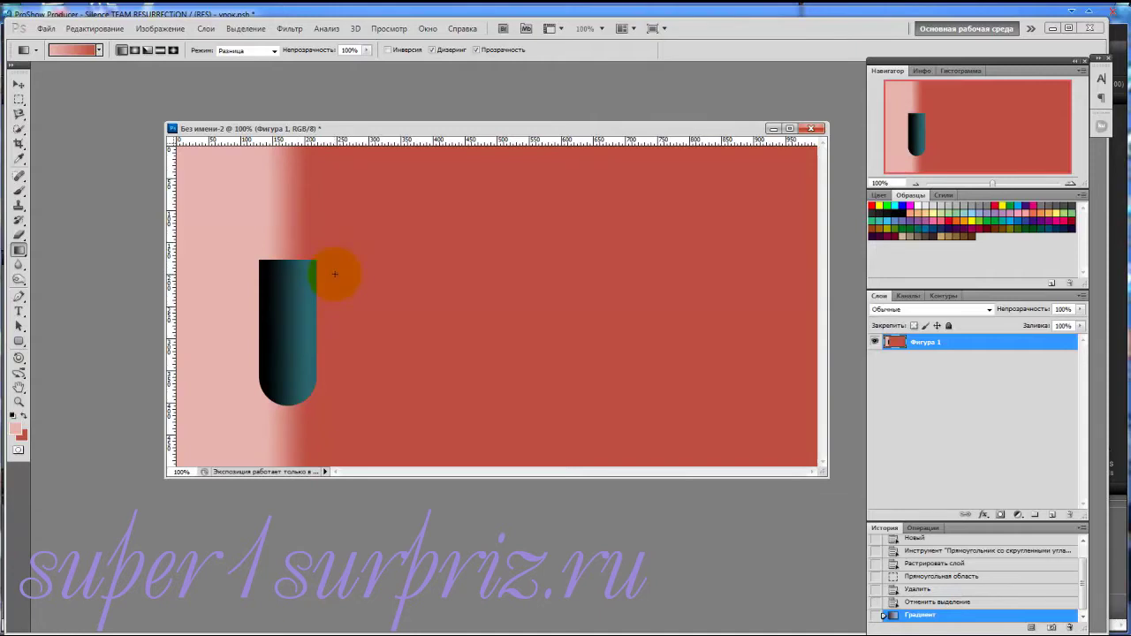
{"action": "left_click", "coordinate": [924, 603]}
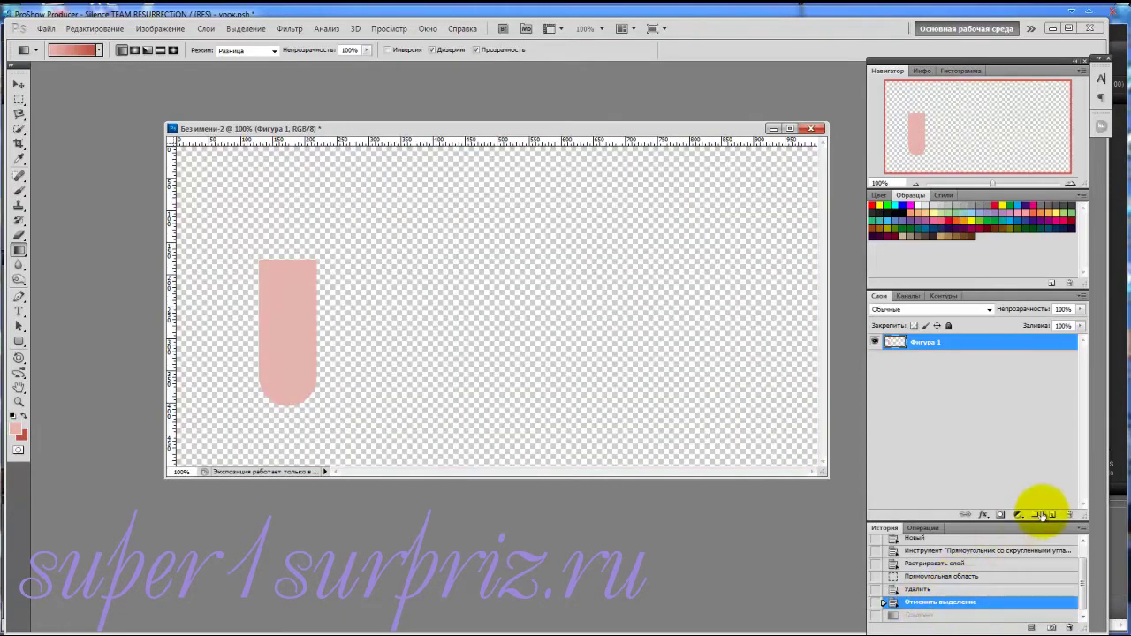
Create a new layer above Фигура 1 and load the transparency of Фигура 1 as a new selection
{"action": "left_click", "coordinate": [1054, 516]}
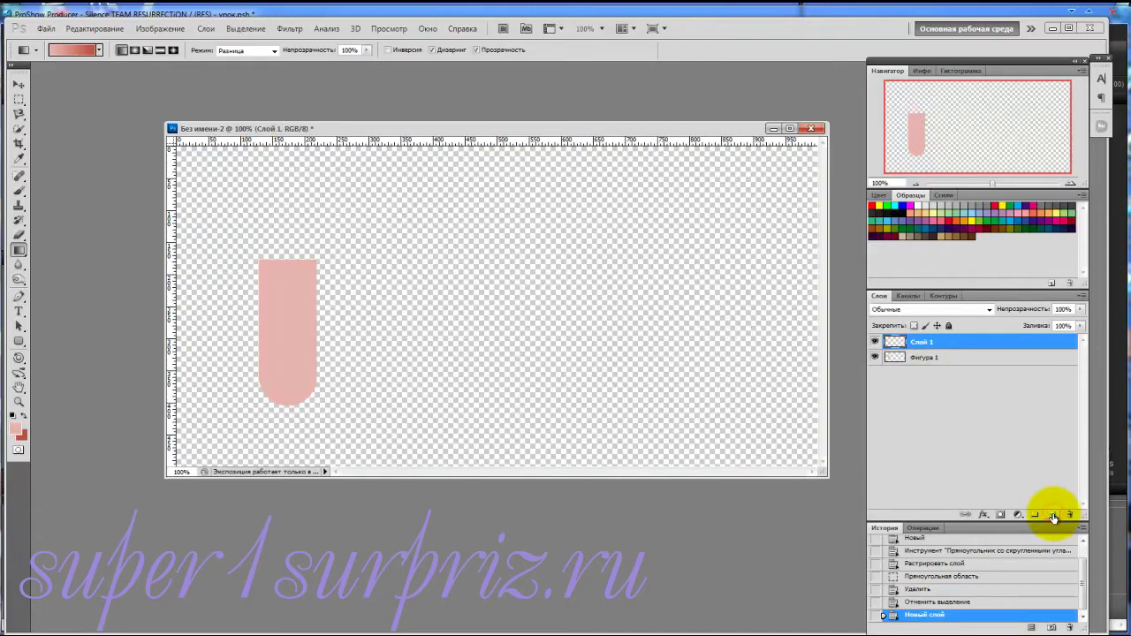
{"action": "left_click", "coordinate": [924, 358]}
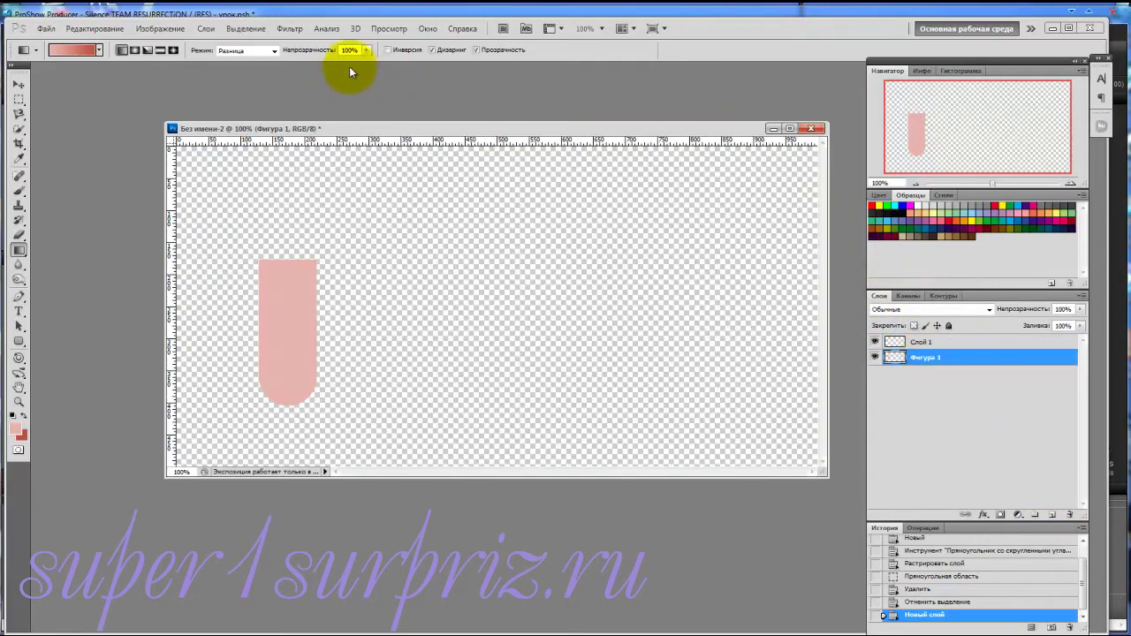
{"action": "left_click", "coordinate": [246, 29]}
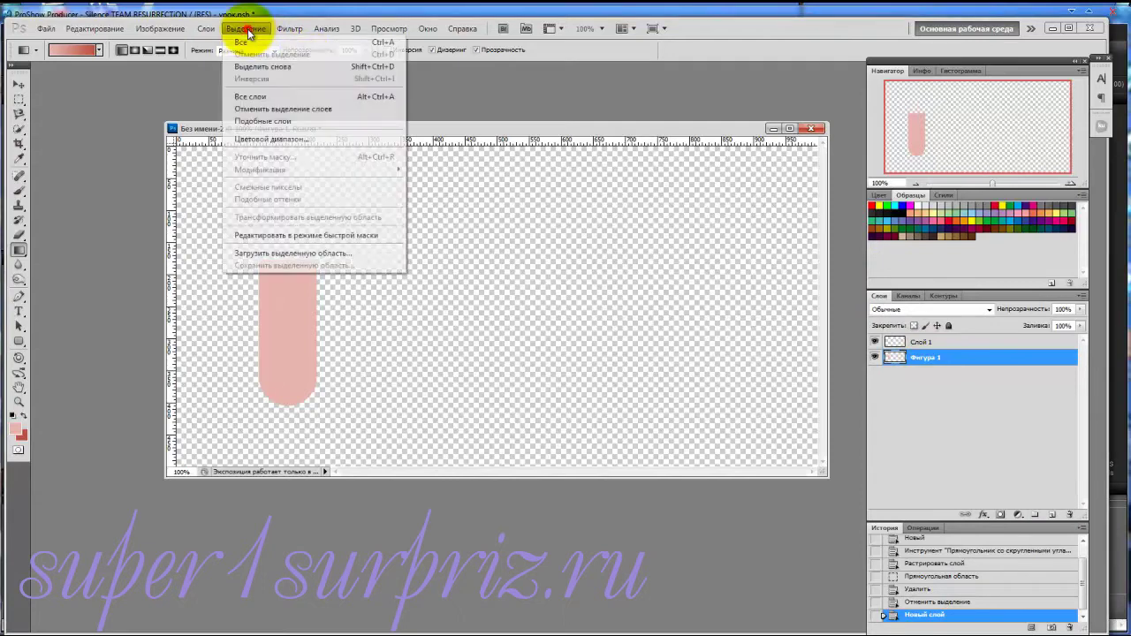
{"action": "left_click", "coordinate": [268, 254]}
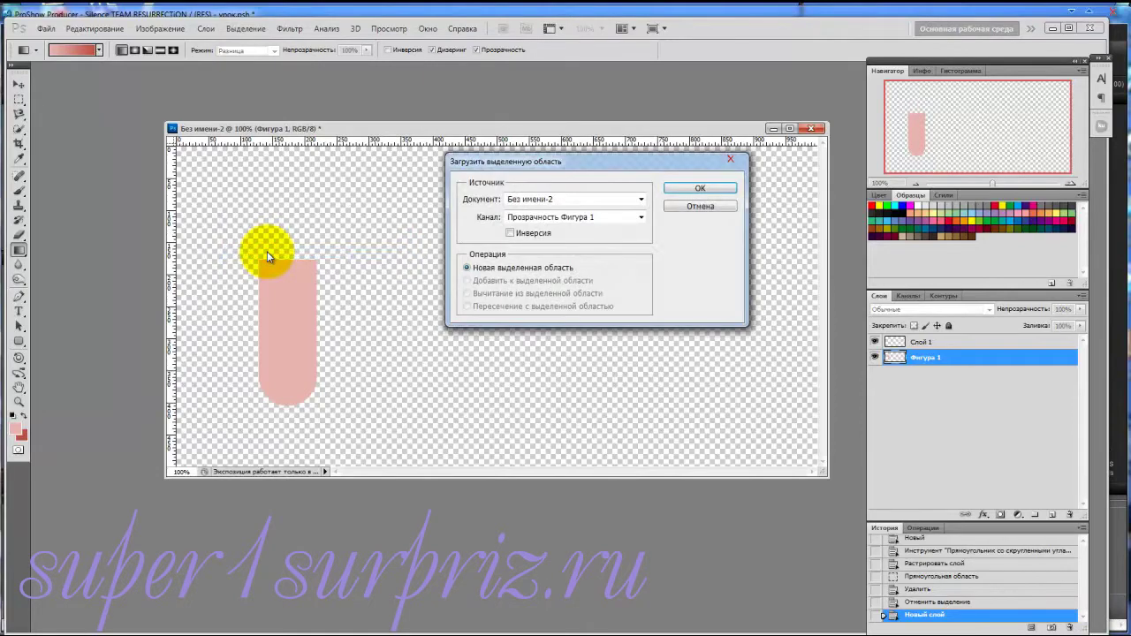
{"action": "left_click", "coordinate": [694, 187]}
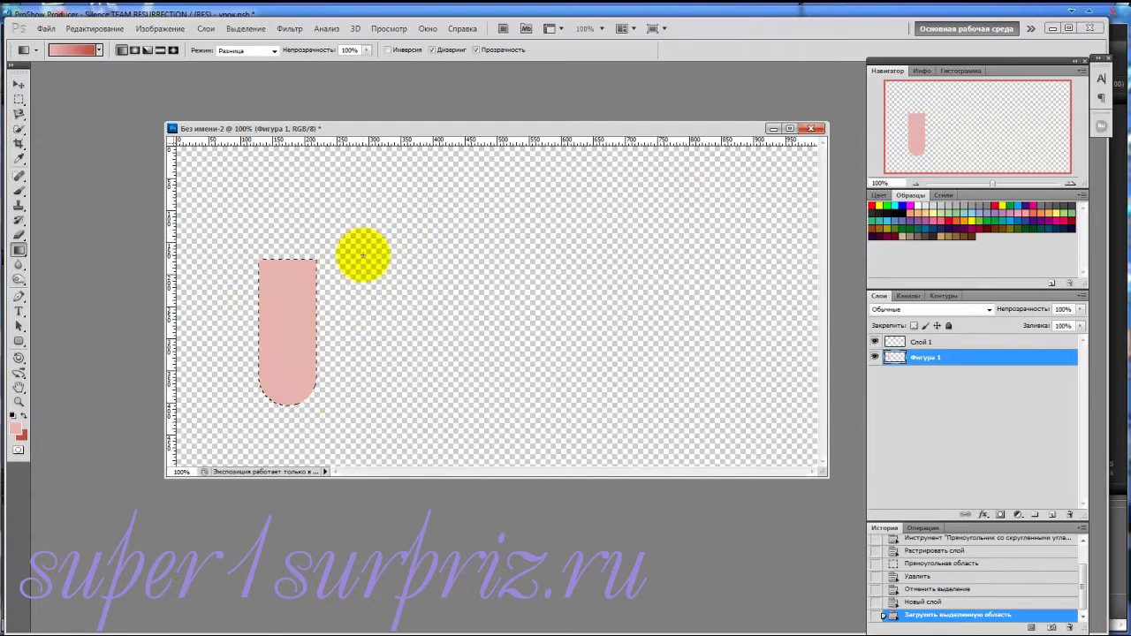
Fill the selection on Слой 1 with the gradient running horizontally from pink to red, keeping the selection active
{"action": "left_click", "coordinate": [922, 344]}
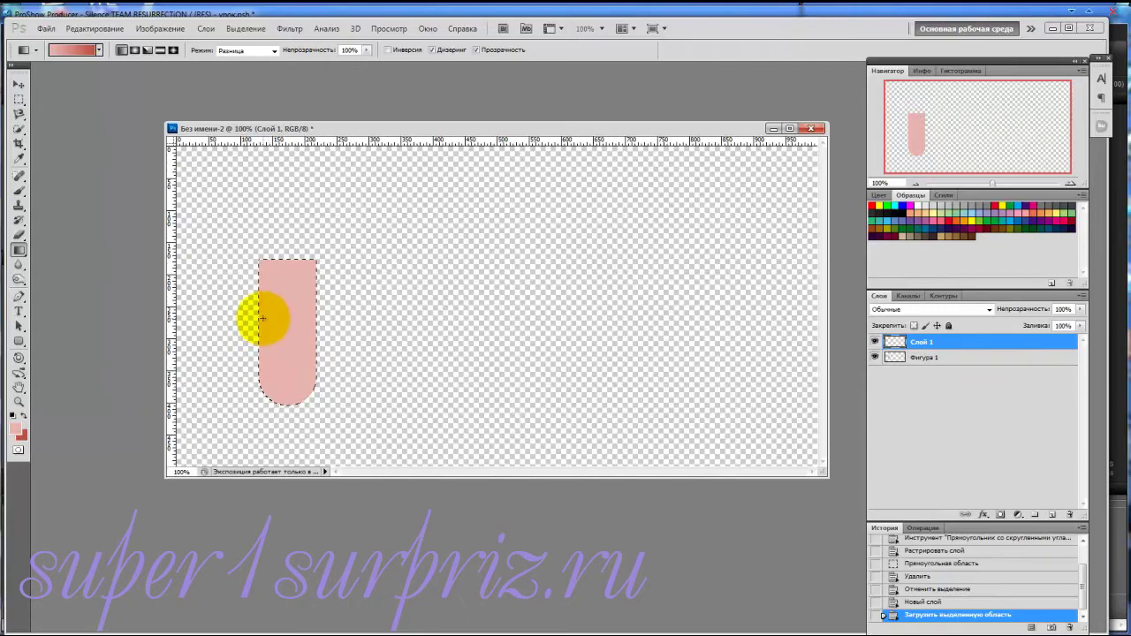
{"action": "left_click_drag", "start_coordinate": [263, 318], "coordinate": [309, 319]}
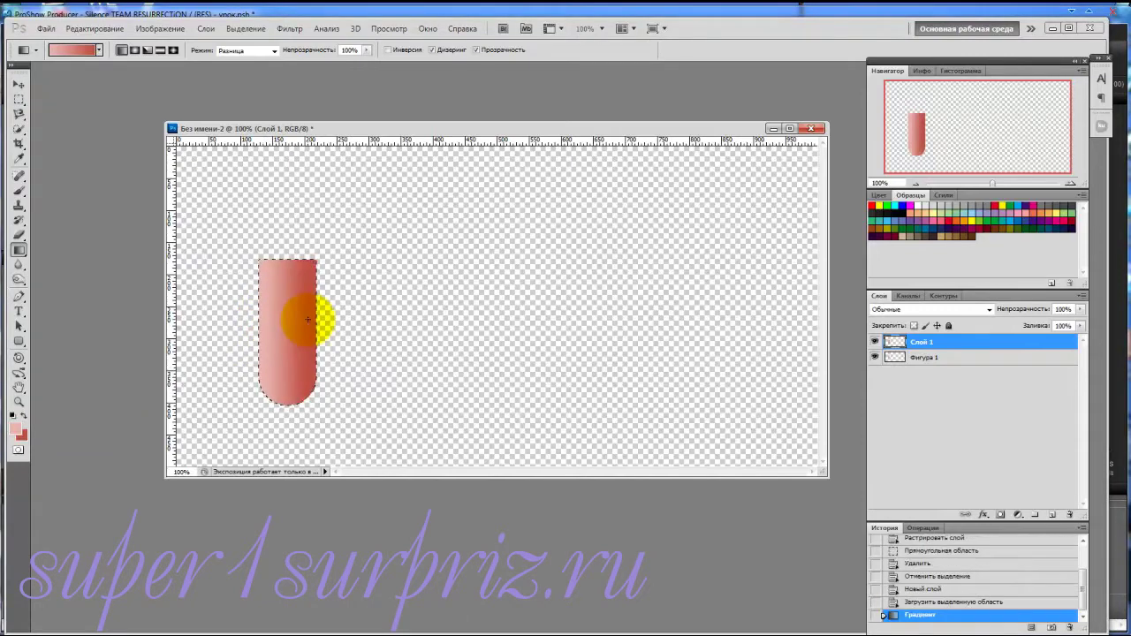
{"action": "key", "text": "ctrl+d"}
{"action": "key", "text": "ctrl+z"}
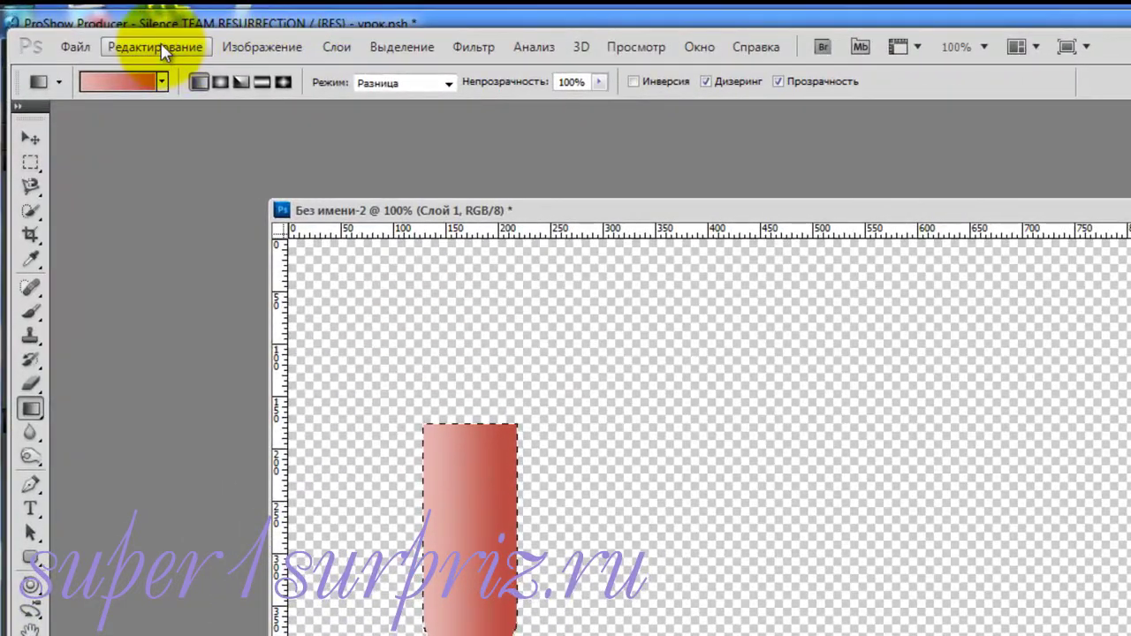
Stroke the selection on Слой 1 with a 5 px outside outline in pale pink e6cbc7, Normal mode, 100% opacity
{"action": "left_click", "coordinate": [159, 47]}
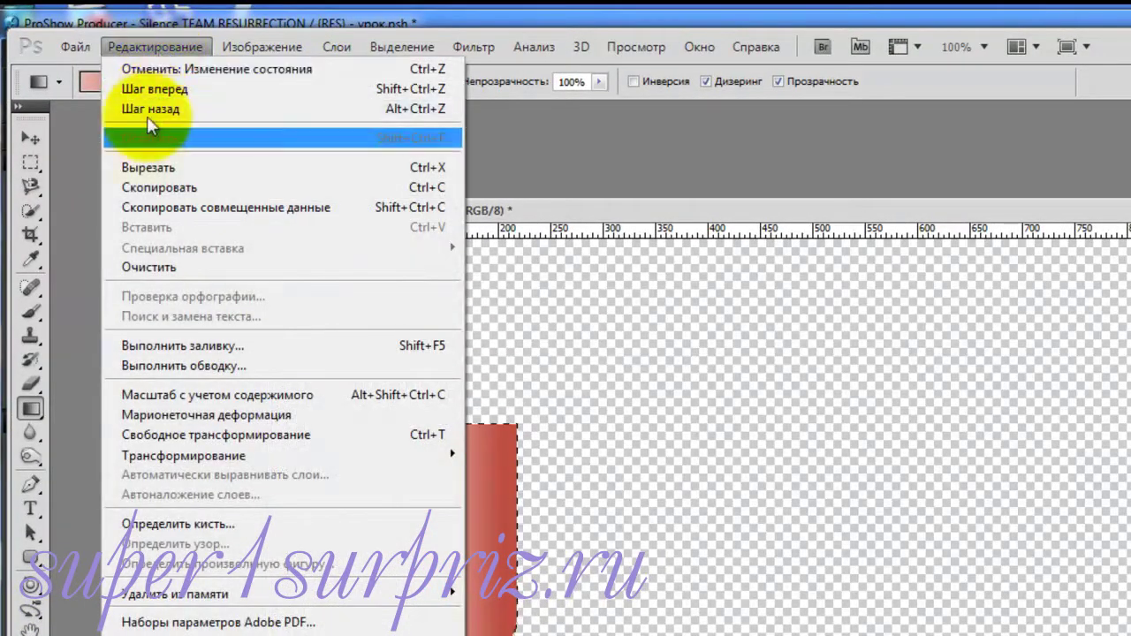
{"action": "left_click", "coordinate": [168, 365]}
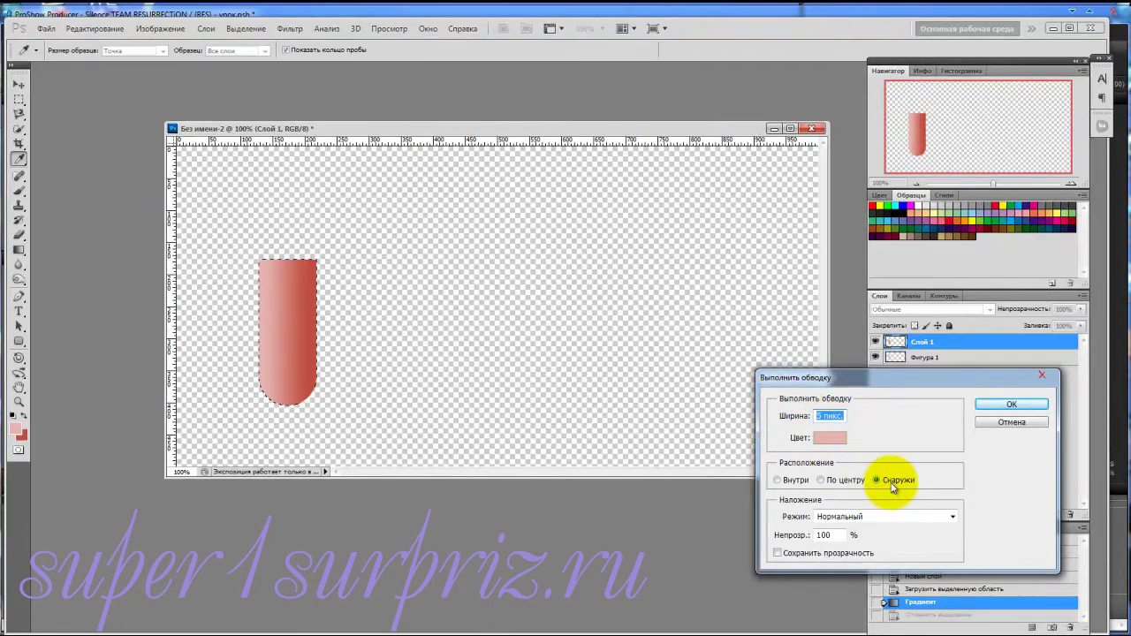
{"action": "left_click", "coordinate": [836, 438]}
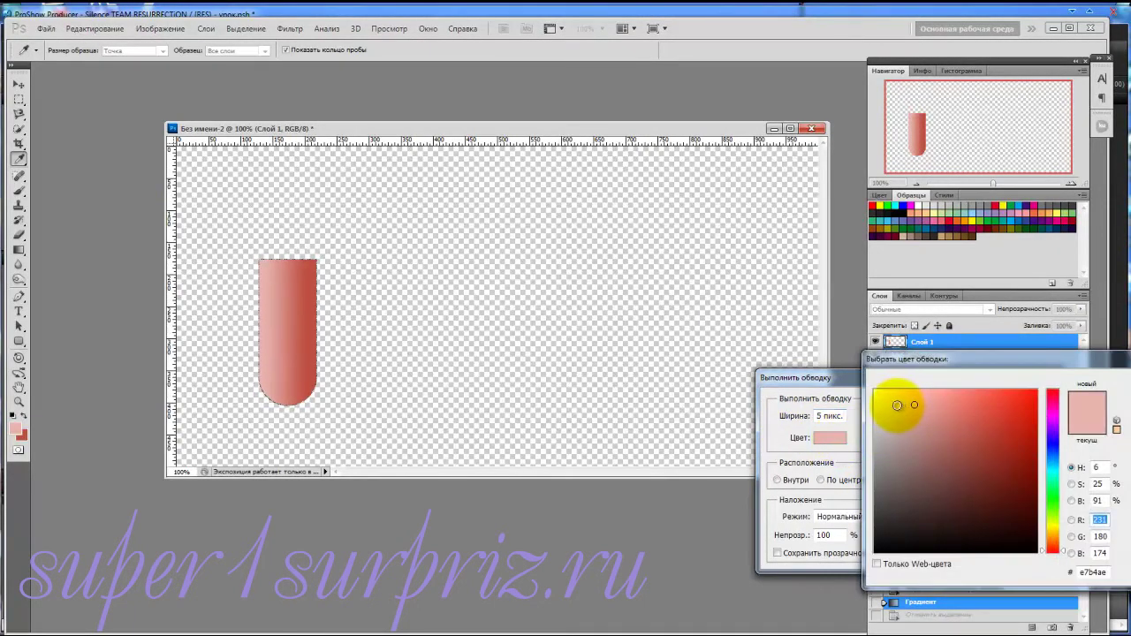
{"action": "left_click", "coordinate": [896, 405]}
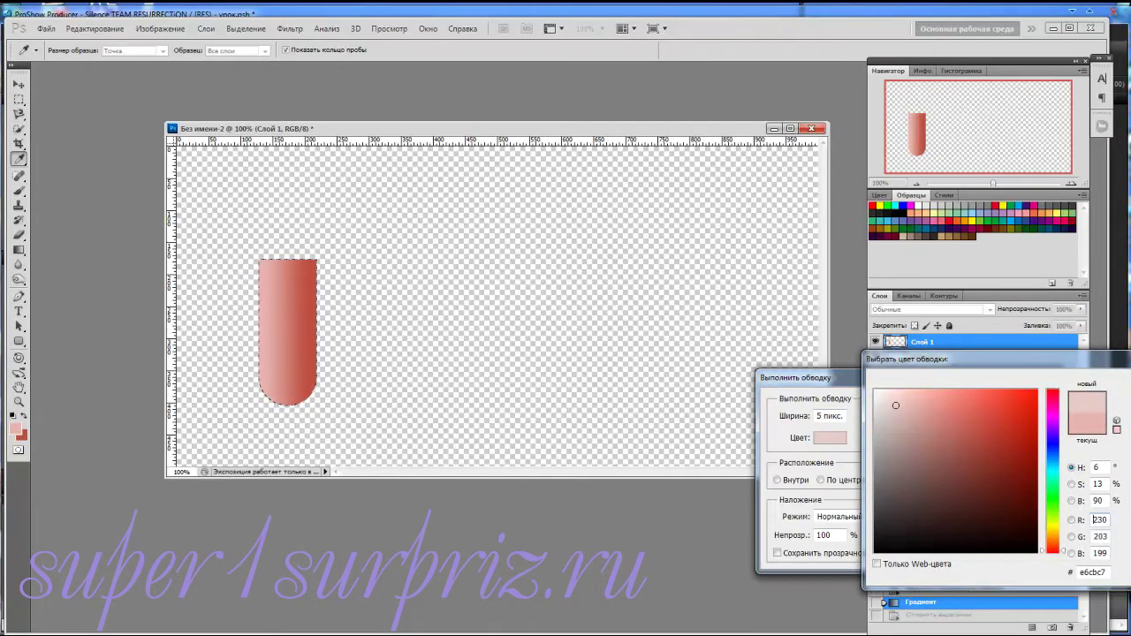
{"action": "left_click", "coordinate": [1128, 380]}
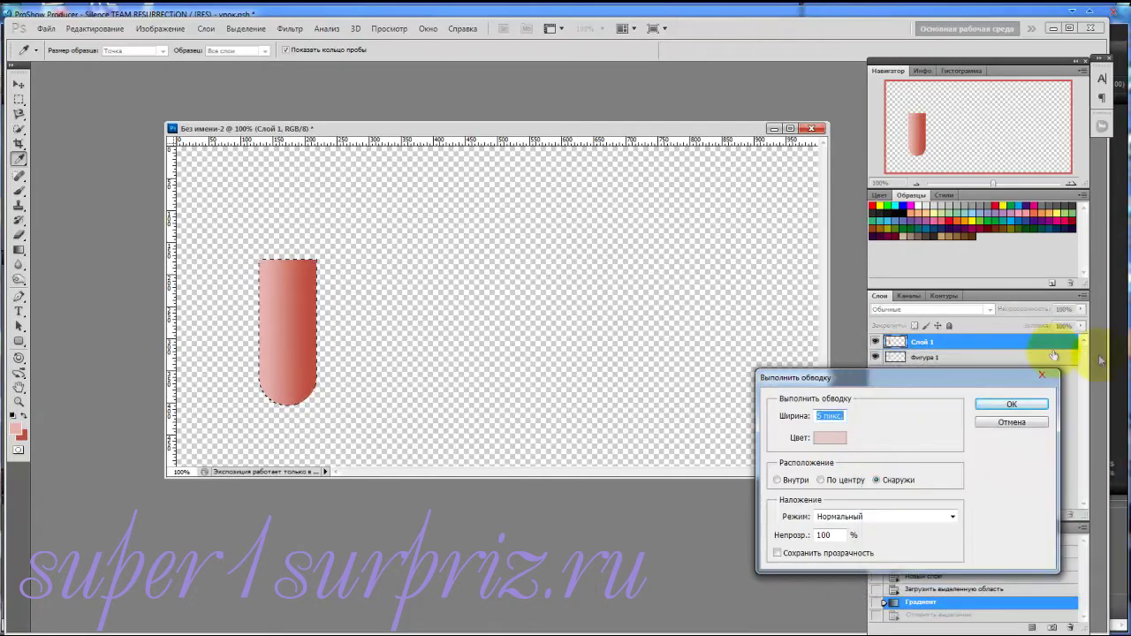
{"action": "left_click", "coordinate": [995, 403]}
{"action": "scroll", "coordinate": [397, 455], "scroll_direction": "up", "scroll_amount": 3}
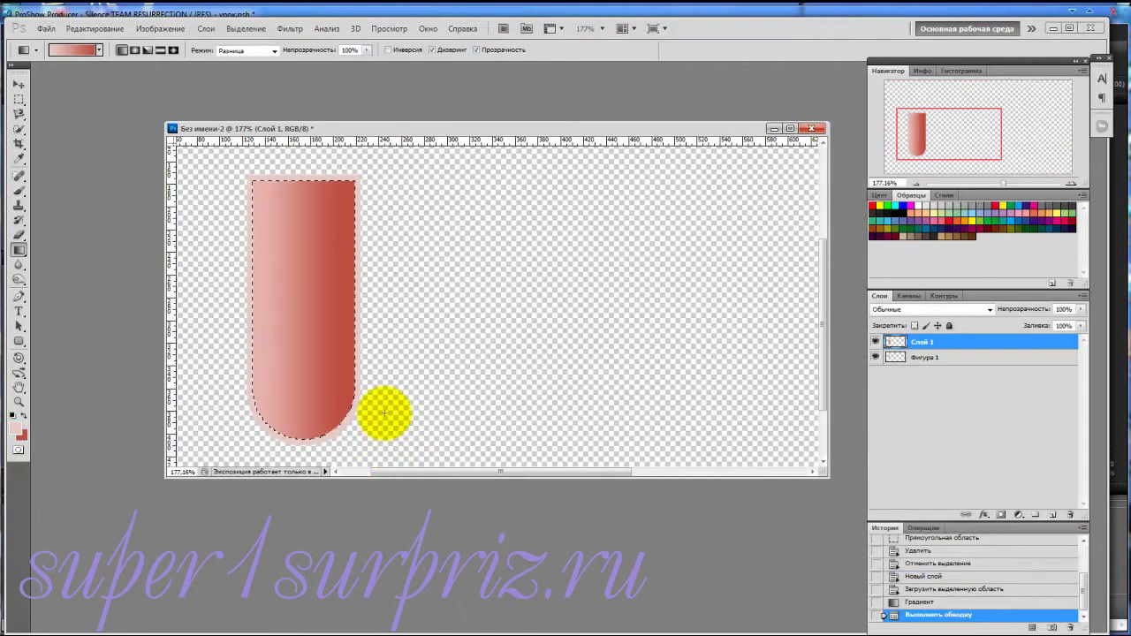
Deselect the outlined shape and delete the original flat pink layer Фигура 1
{"action": "left_click", "coordinate": [247, 29]}
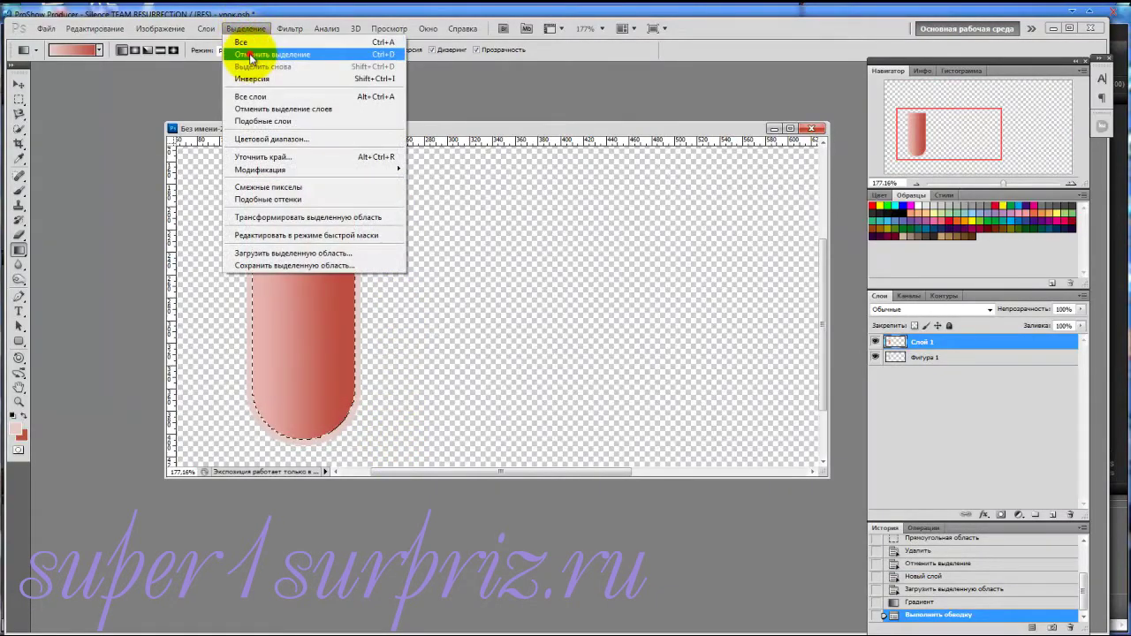
{"action": "left_click", "coordinate": [250, 54]}
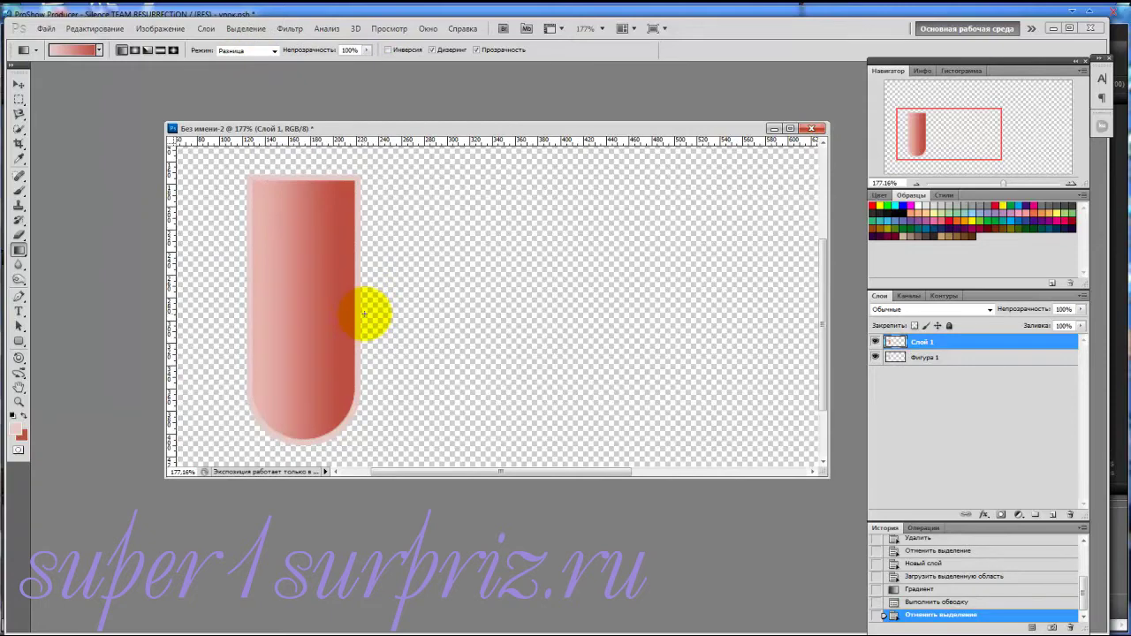
{"action": "scroll", "coordinate": [364, 314], "scroll_direction": "down", "scroll_amount": 5}
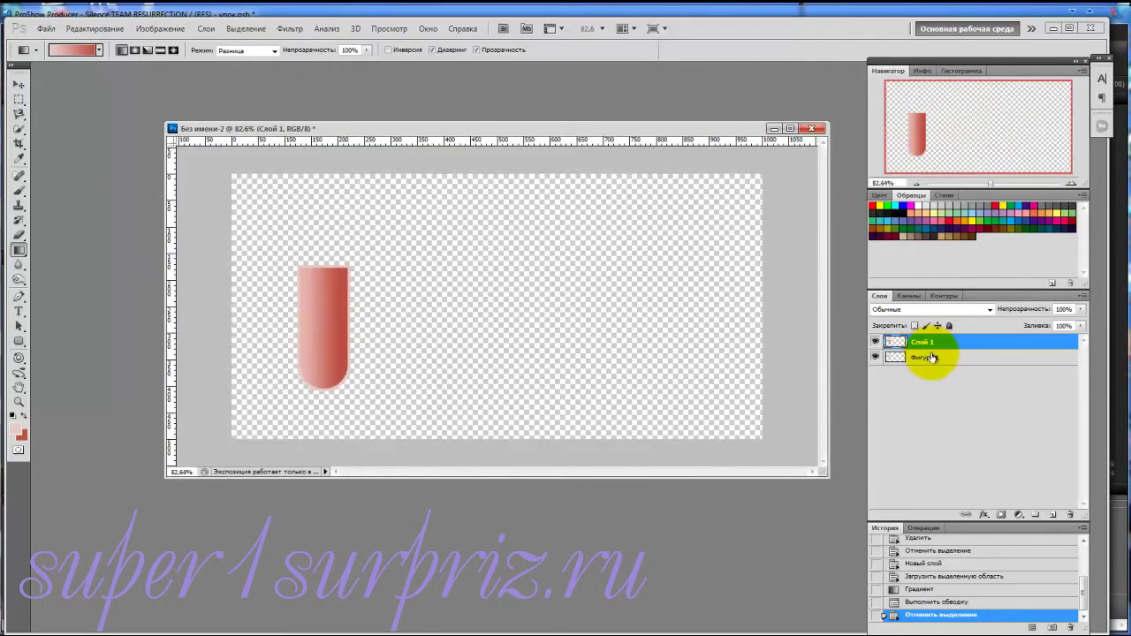
{"action": "left_click", "coordinate": [929, 356]}
{"action": "left_click_drag", "start_coordinate": [1072, 357], "coordinate": [1070, 515]}
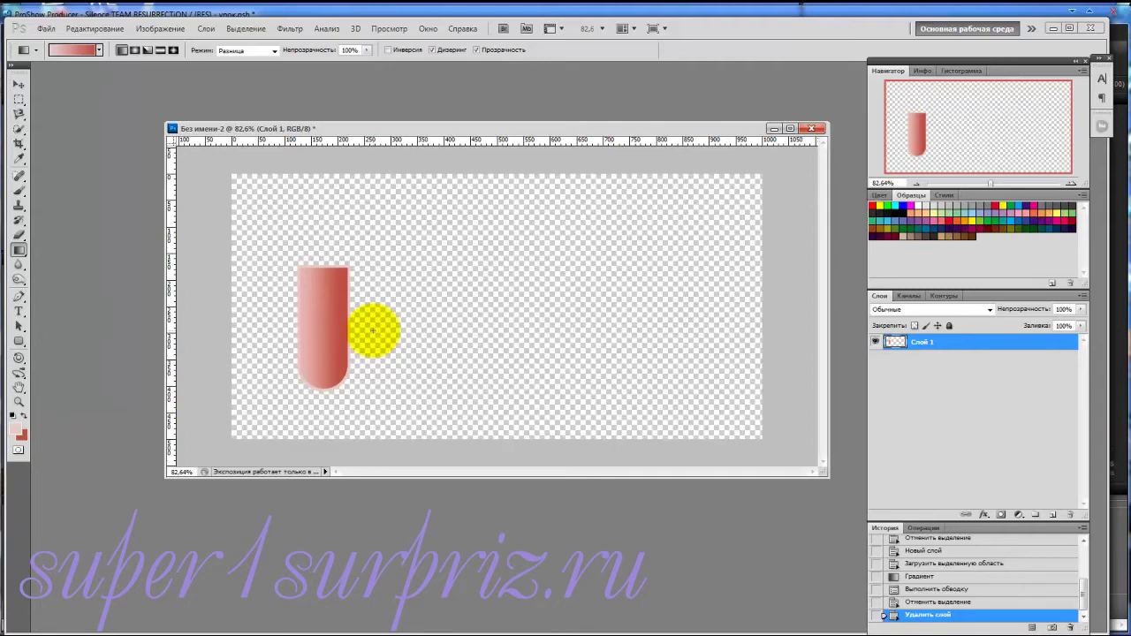
Duplicate the gradient shape layer Слой 1 five times
{"action": "key", "text": "ctrl+j"}
{"action": "key", "text": "ctrl+j"}
{"action": "key", "text": "ctrl+j"}
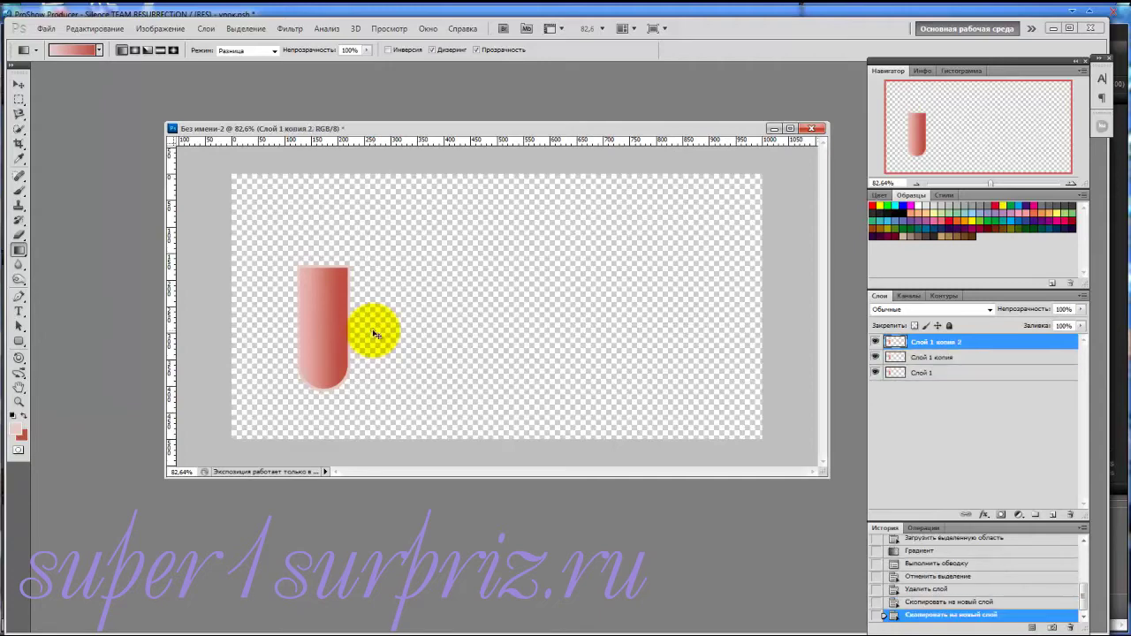
{"action": "key", "text": "ctrl+j"}
{"action": "key", "text": "ctrl+j"}
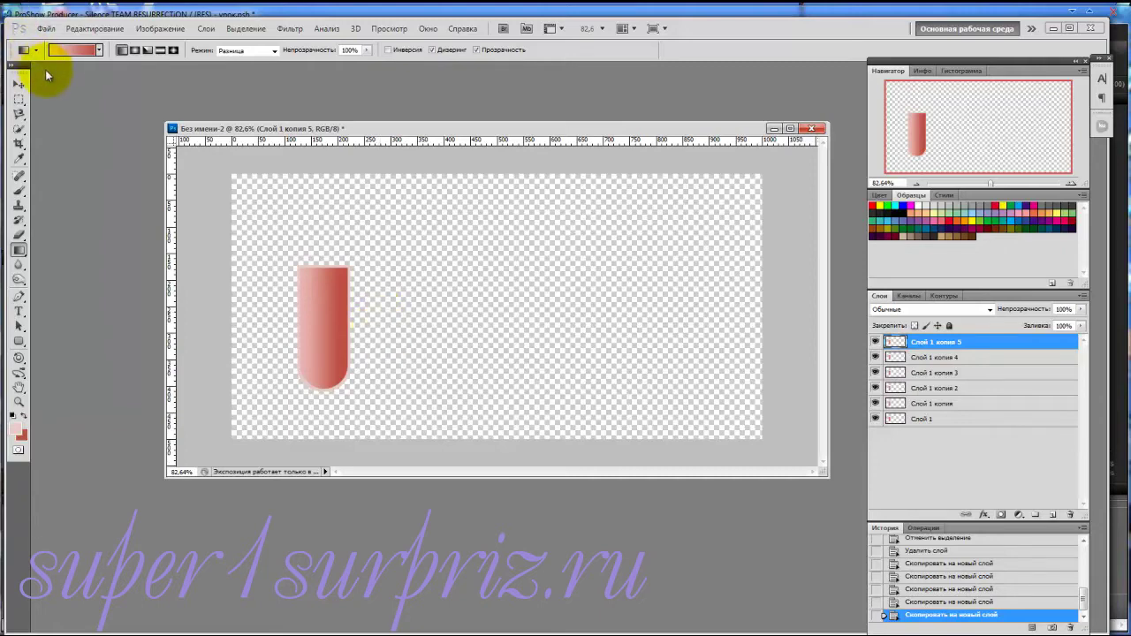
Move Слой 1 копия 5, копия 4 and копия 3 side by side against the canvas's top edge, placing each to the left of the previous
{"action": "left_click", "coordinate": [20, 84]}
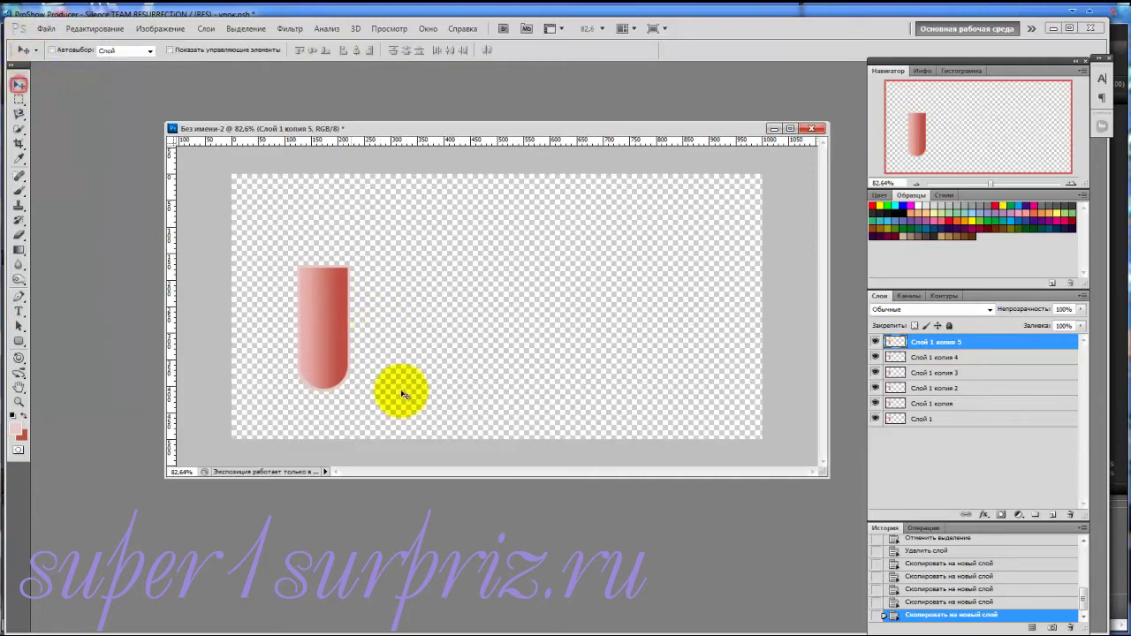
{"action": "left_click_drag", "start_coordinate": [329, 303], "coordinate": [647, 208]}
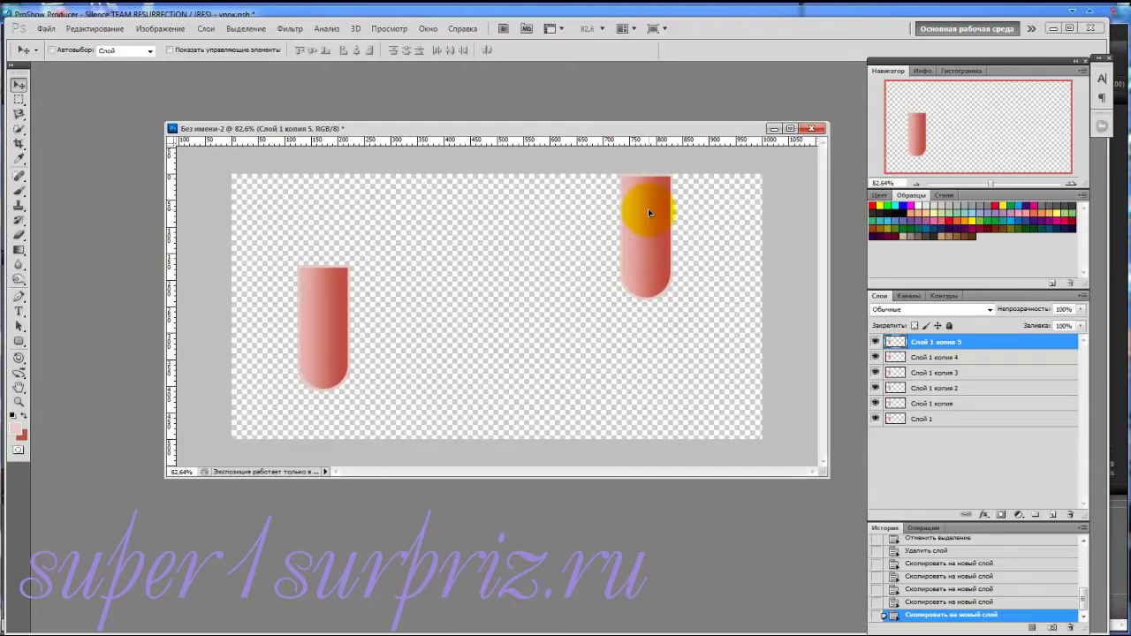
{"action": "left_click_drag", "start_coordinate": [648, 209], "coordinate": [648, 208]}
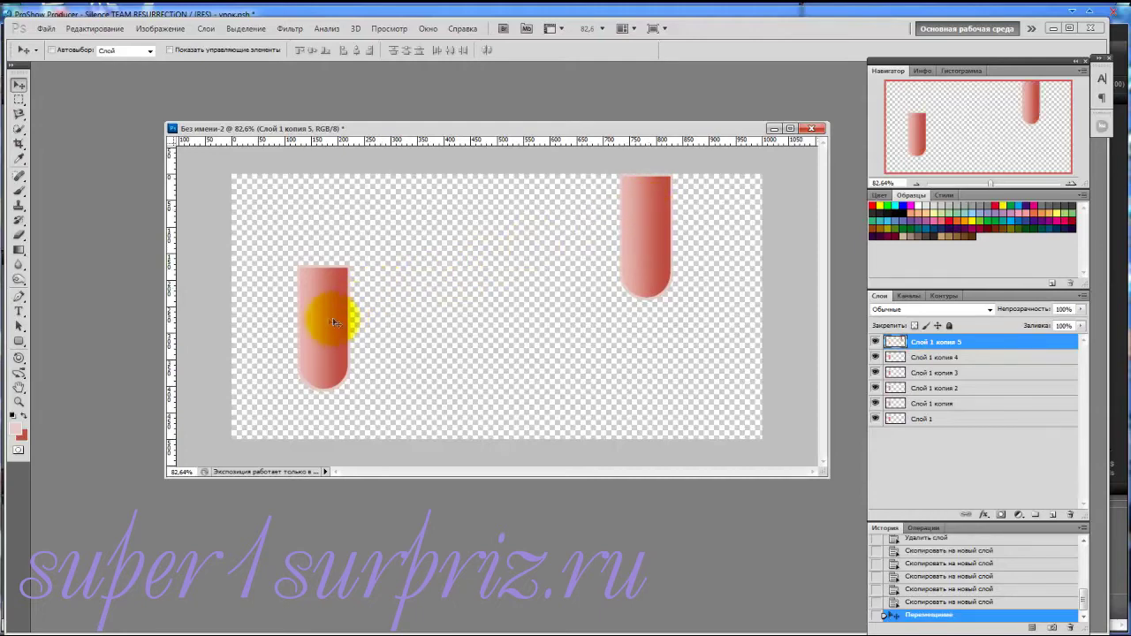
{"action": "left_click", "coordinate": [949, 358]}
{"action": "left_click_drag", "start_coordinate": [324, 318], "coordinate": [595, 230]}
{"action": "left_click", "coordinate": [948, 372]}
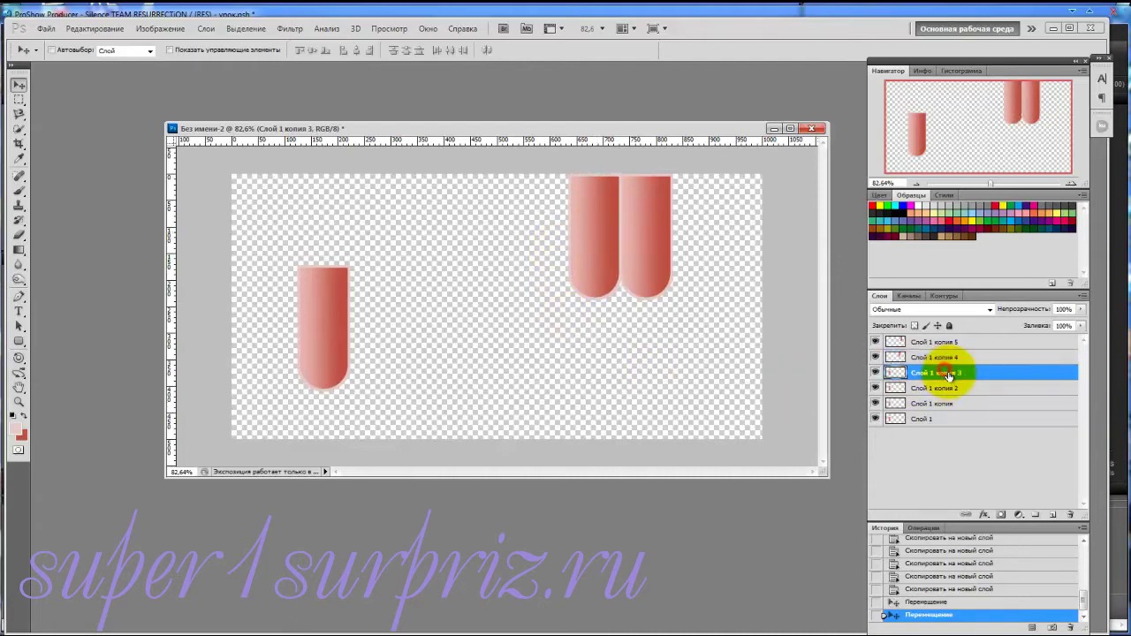
{"action": "left_click_drag", "start_coordinate": [323, 315], "coordinate": [542, 223]}
Continue the row leftward along the canvas's top edge with Слой 1 копия 2, Слой 1 копия and the original Слой 1
{"action": "left_click_drag", "start_coordinate": [882, 382], "coordinate": [915, 389]}
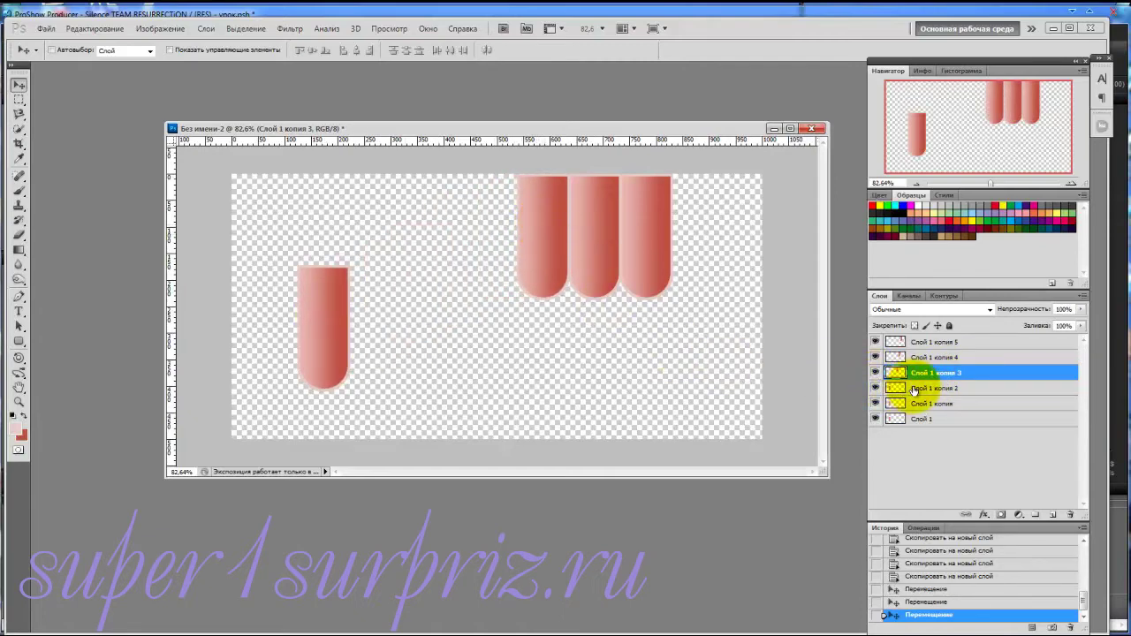
{"action": "left_click", "coordinate": [915, 388]}
{"action": "left_click_drag", "start_coordinate": [320, 338], "coordinate": [489, 245]}
{"action": "left_click", "coordinate": [940, 404]}
{"action": "left_click_drag", "start_coordinate": [314, 373], "coordinate": [448, 258]}
{"action": "left_click_drag", "start_coordinate": [447, 258], "coordinate": [447, 254]}
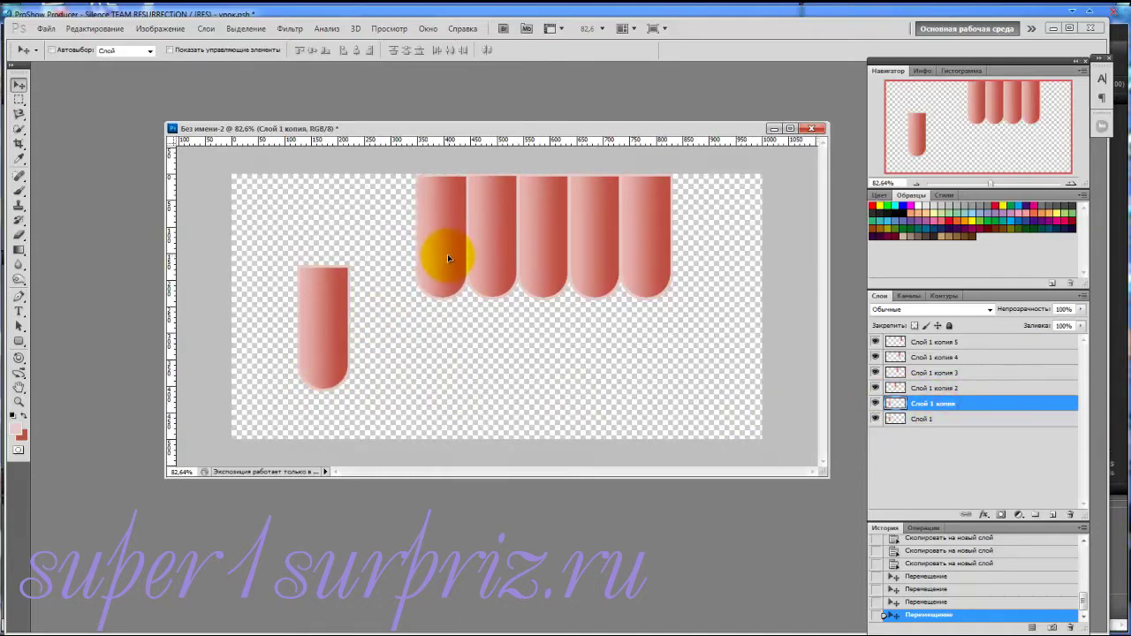
{"action": "left_click", "coordinate": [928, 419]}
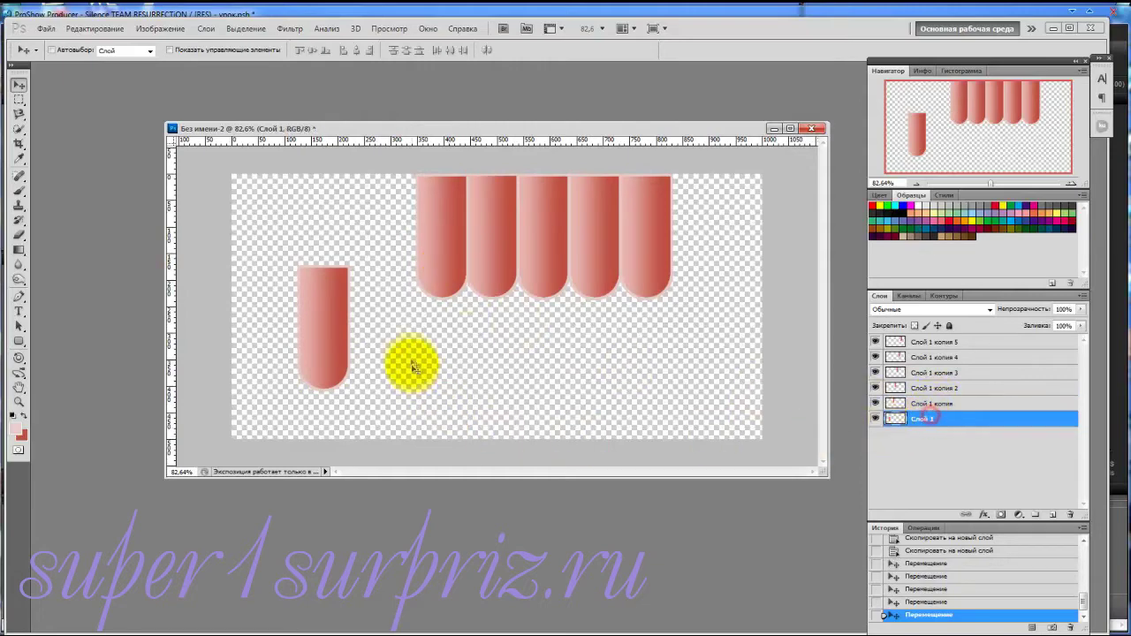
{"action": "left_click_drag", "start_coordinate": [323, 328], "coordinate": [391, 238]}
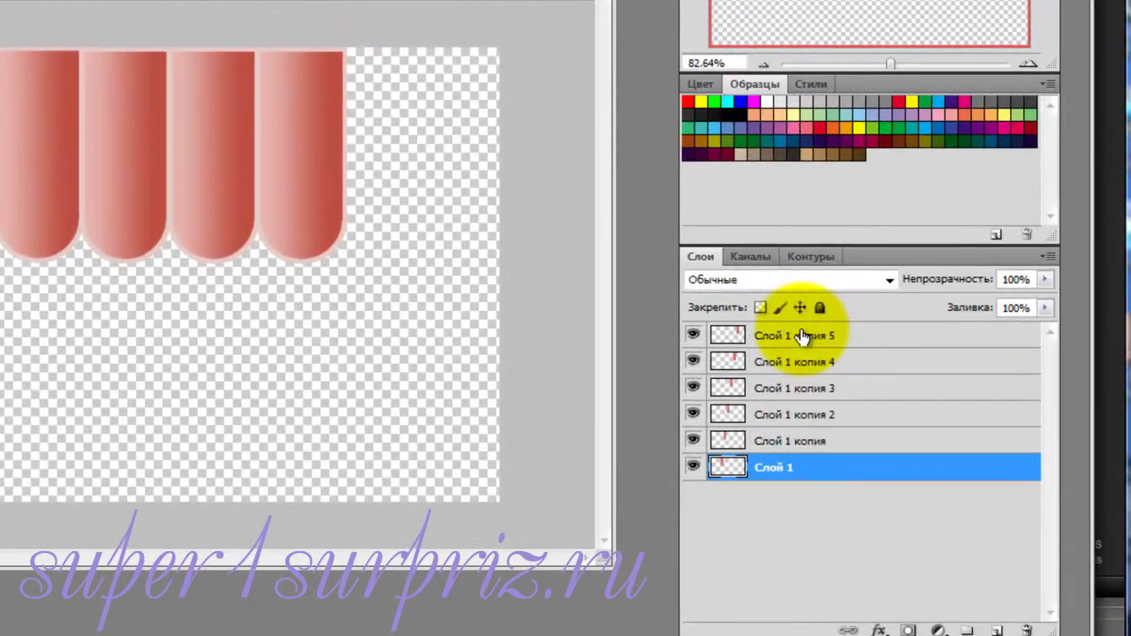
Merge the six shape layers into one and shift the merged row left along the canvas's top edge
{"action": "left_click", "coordinate": [802, 335], "text": "shift"}
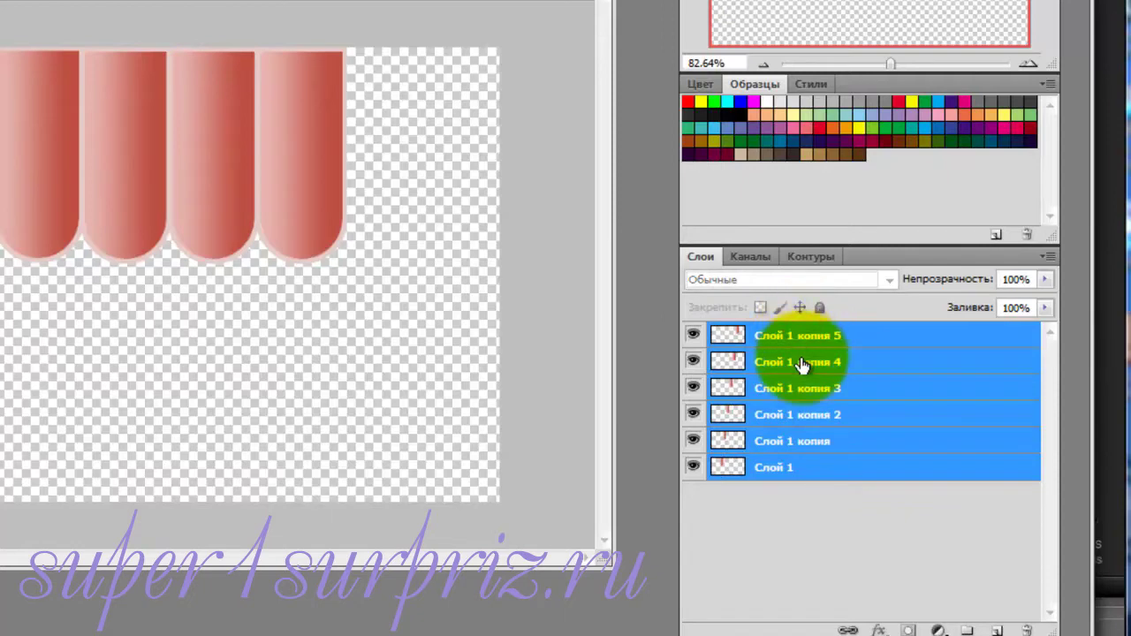
{"action": "right_click", "coordinate": [807, 470]}
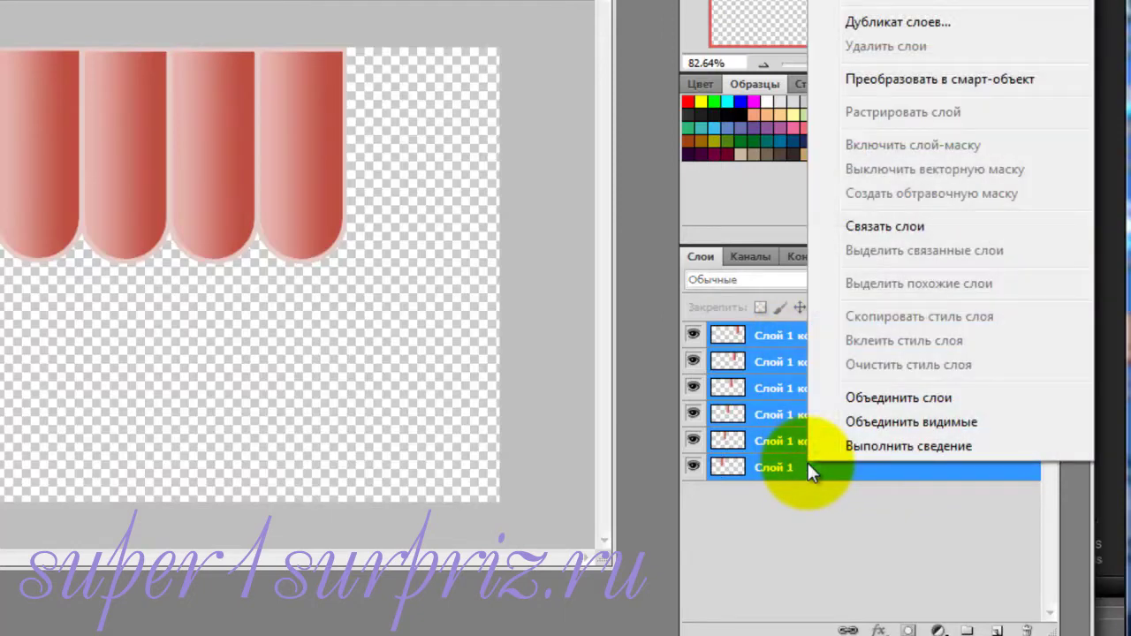
{"action": "left_click", "coordinate": [839, 397]}
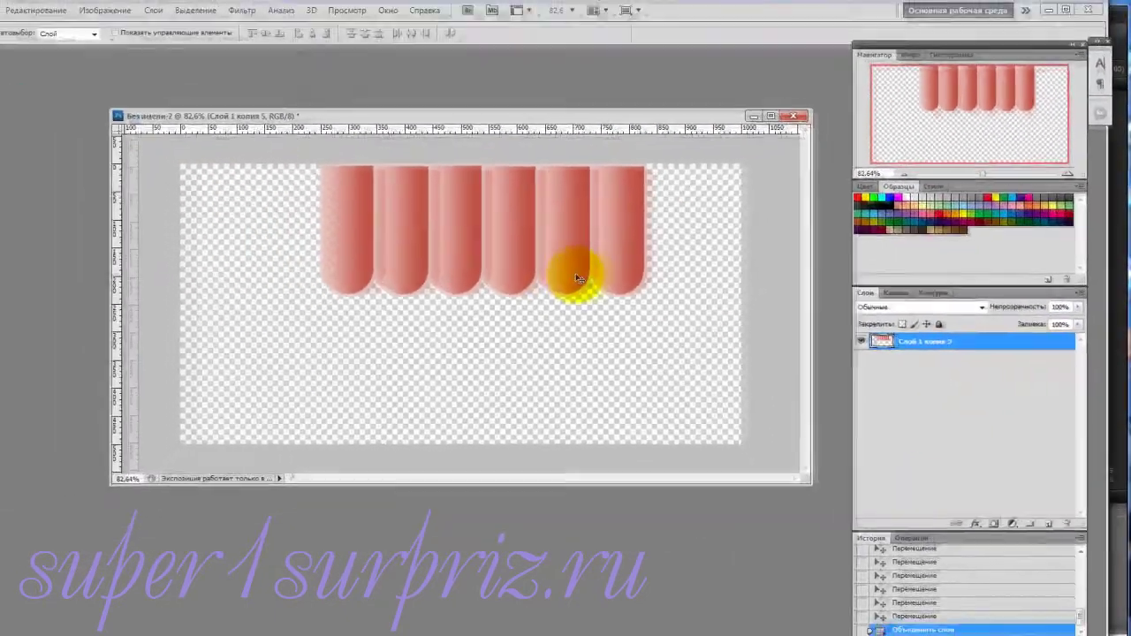
{"action": "mouse_move", "coordinate": [577, 273]}
{"action": "left_mouse_down"}
{"action": "mouse_move", "coordinate": [534, 268]}
{"action": "mouse_move", "coordinate": [505, 291]}
{"action": "mouse_move", "coordinate": [563, 277]}
{"action": "left_mouse_up"}
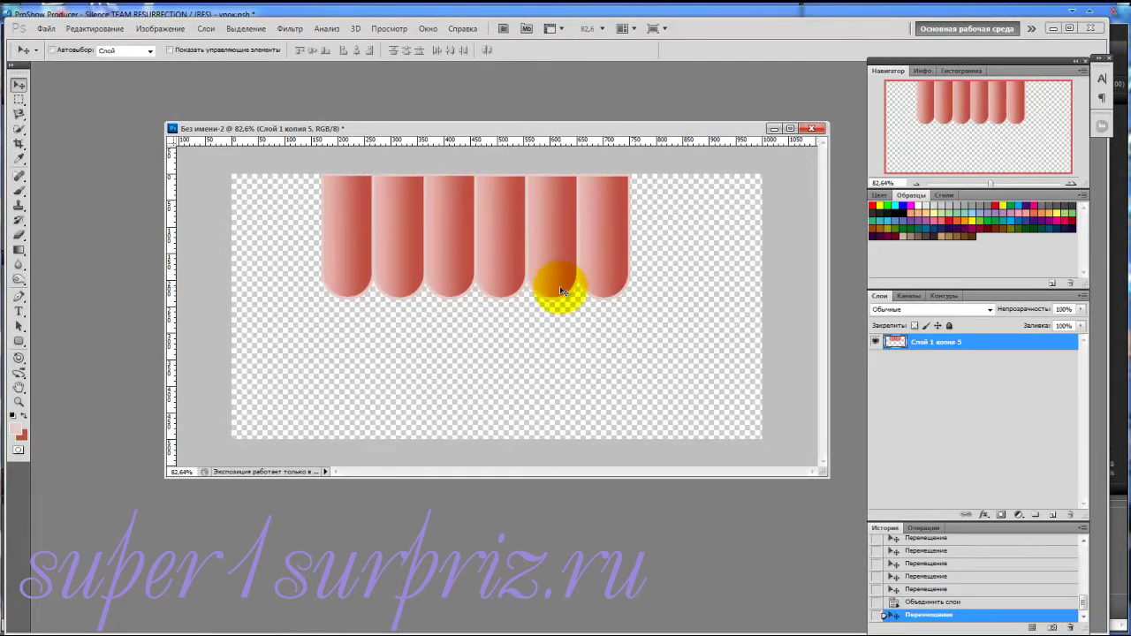
Scale the merged row vertically from its lower edge to a little under half its height, keeping its width
{"action": "left_click", "coordinate": [94, 29]}
{"action": "mouse_move", "coordinate": [104, 281]}
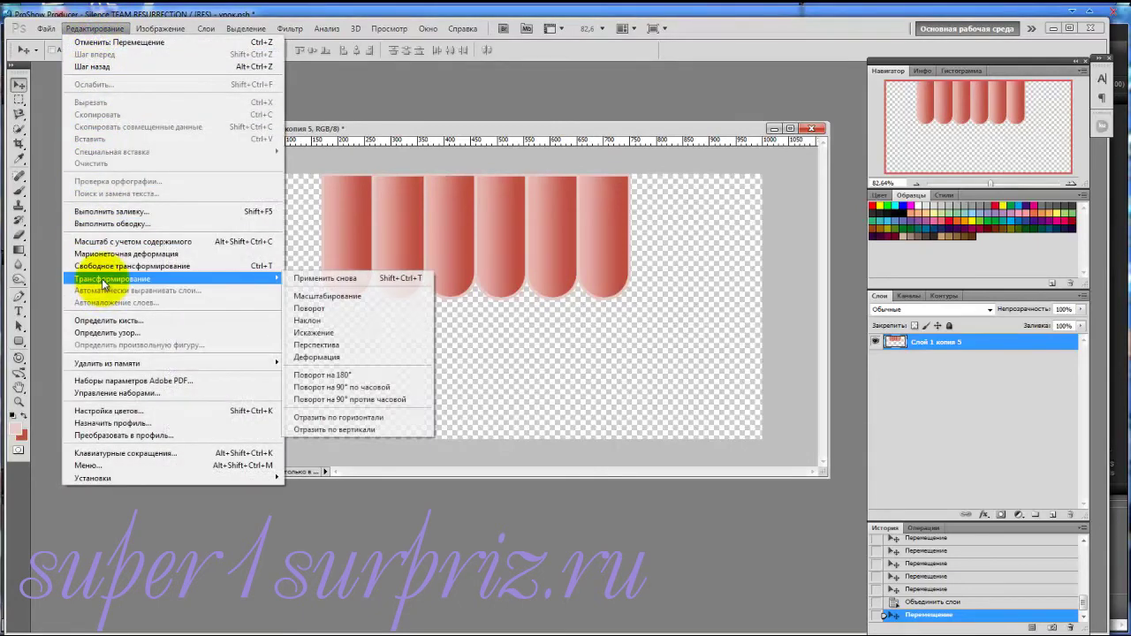
{"action": "left_click", "coordinate": [307, 296]}
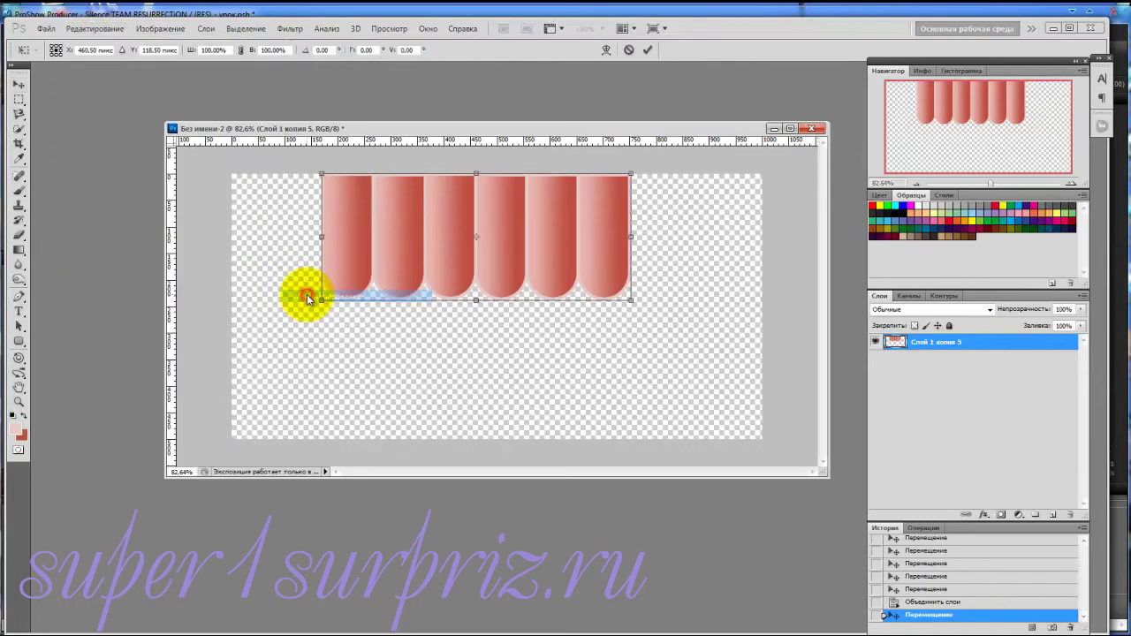
{"action": "left_click_drag", "start_coordinate": [476, 300], "coordinate": [485, 231]}
{"action": "key", "text": "Return"}
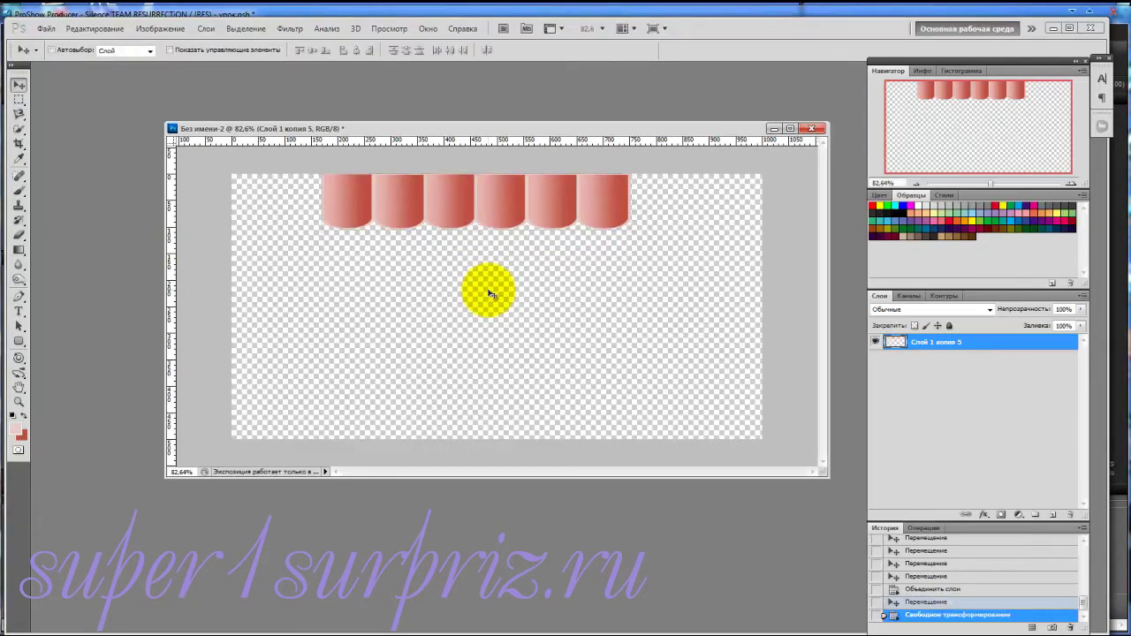
Crop the canvas to the row of shapes, leaving a narrow transparent margin at both sides and below
{"action": "left_click", "coordinate": [19, 144]}
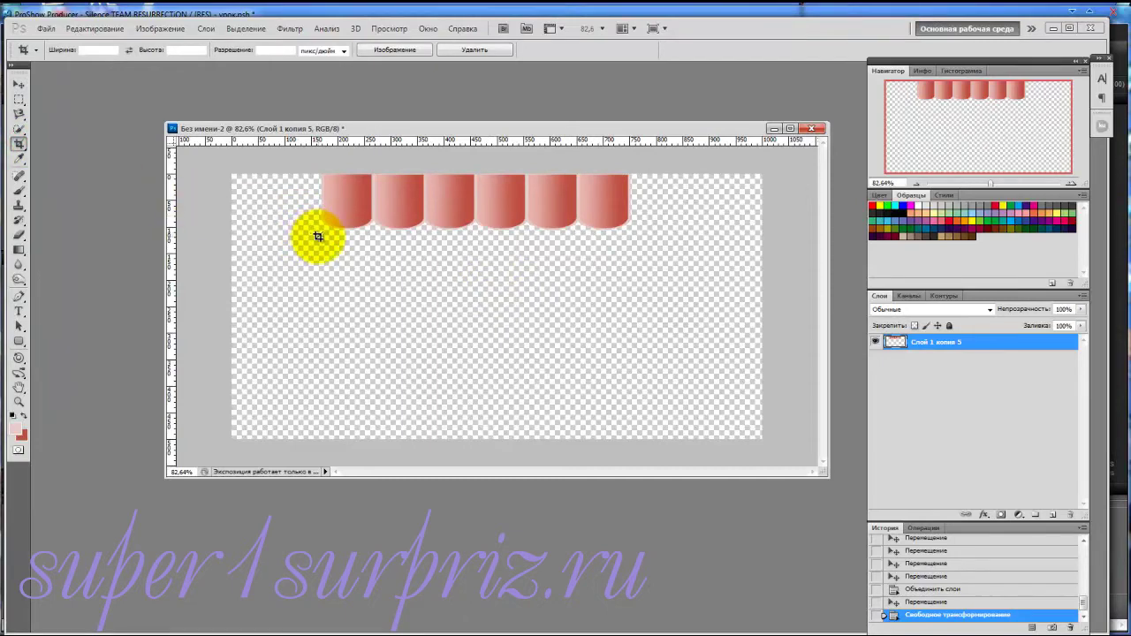
{"action": "mouse_move", "coordinate": [315, 235]}
{"action": "left_mouse_down"}
{"action": "mouse_move", "coordinate": [577, 239]}
{"action": "mouse_move", "coordinate": [624, 203]}
{"action": "mouse_move", "coordinate": [634, 165]}
{"action": "left_mouse_up"}
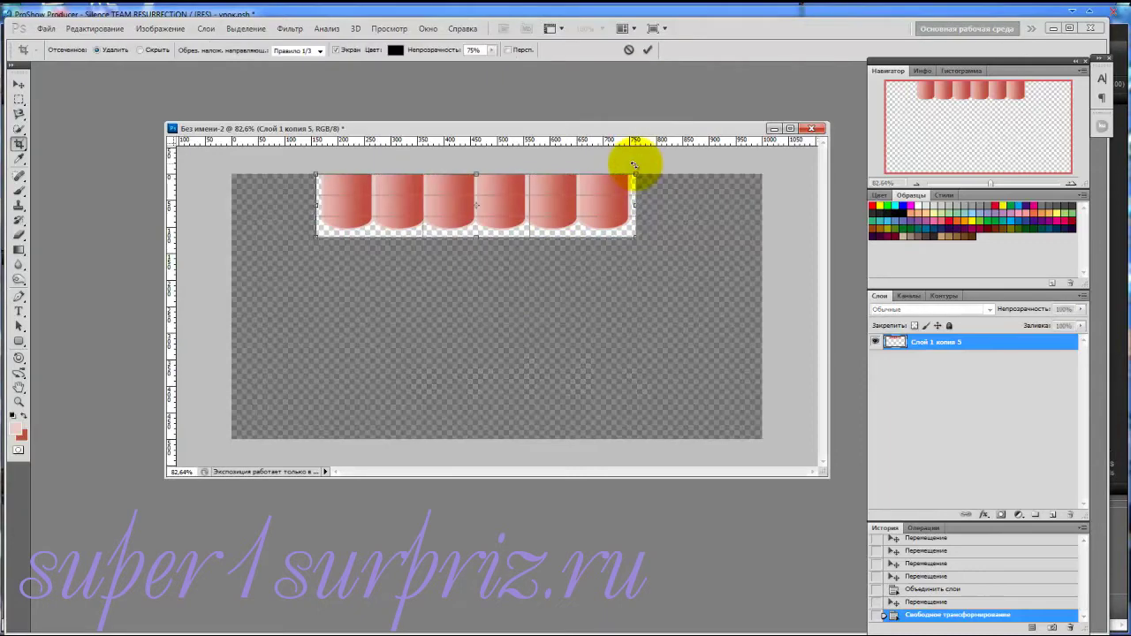
{"action": "double_click", "coordinate": [545, 236]}
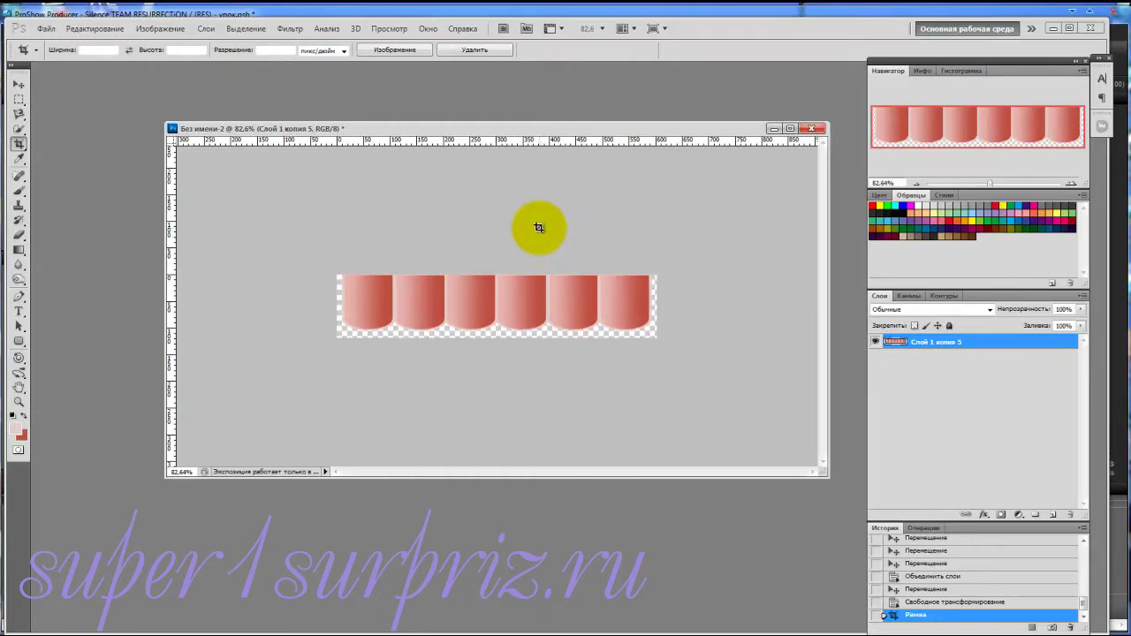
Save the cropped row as a non-interlaced PNG file named 2 in the folder урок
{"action": "left_click", "coordinate": [46, 29]}
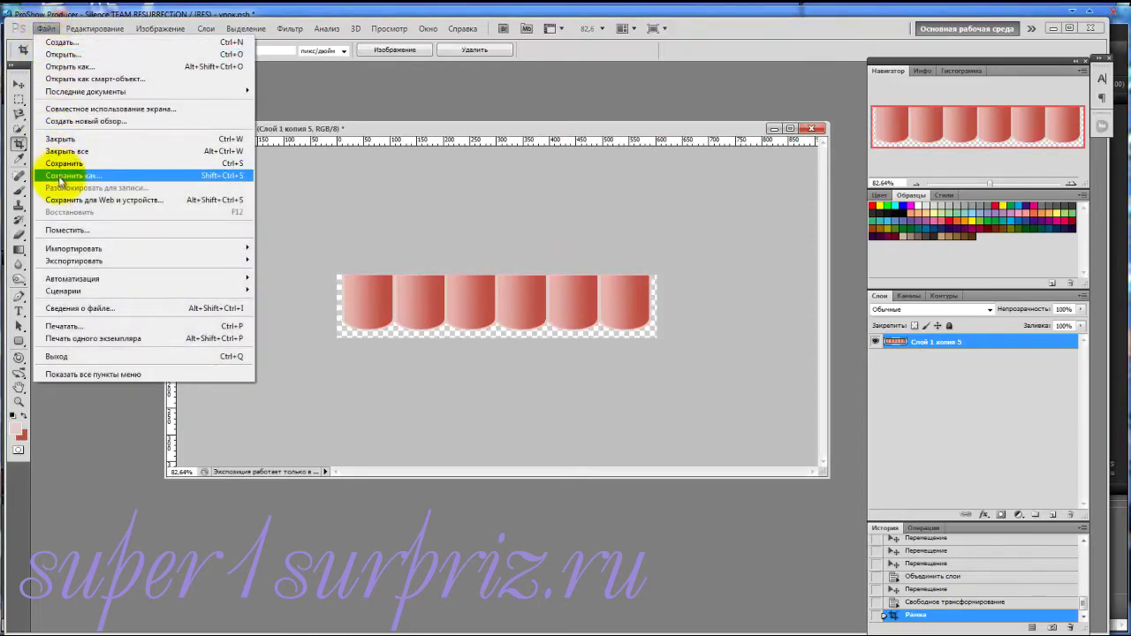
{"action": "left_click", "coordinate": [60, 176]}
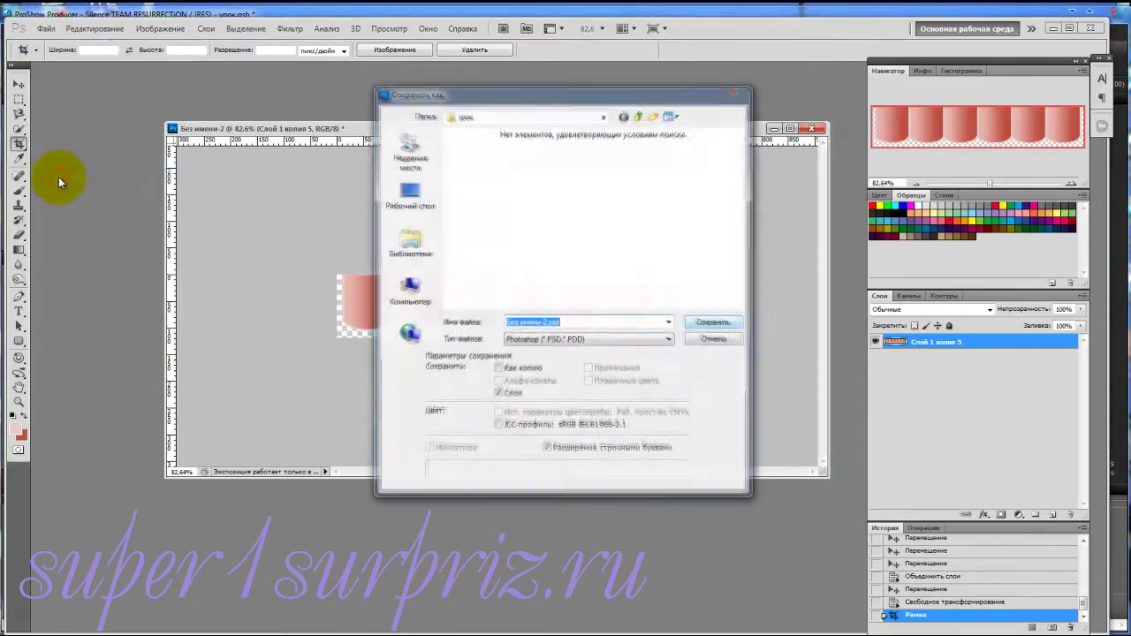
{"action": "left_click", "coordinate": [669, 340]}
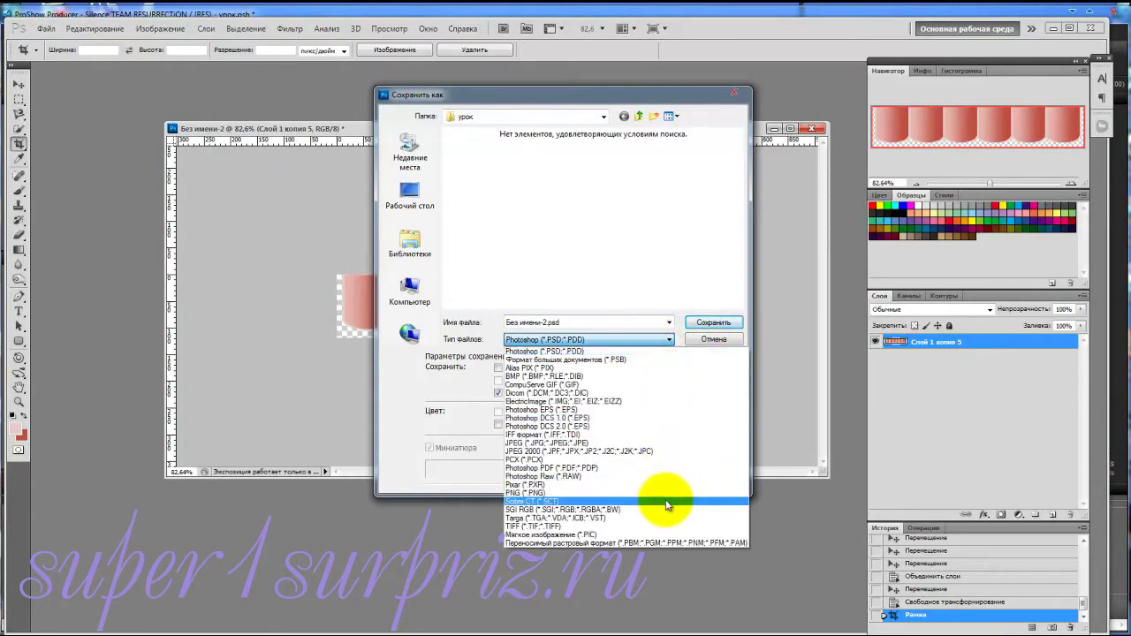
{"action": "left_click", "coordinate": [664, 493]}
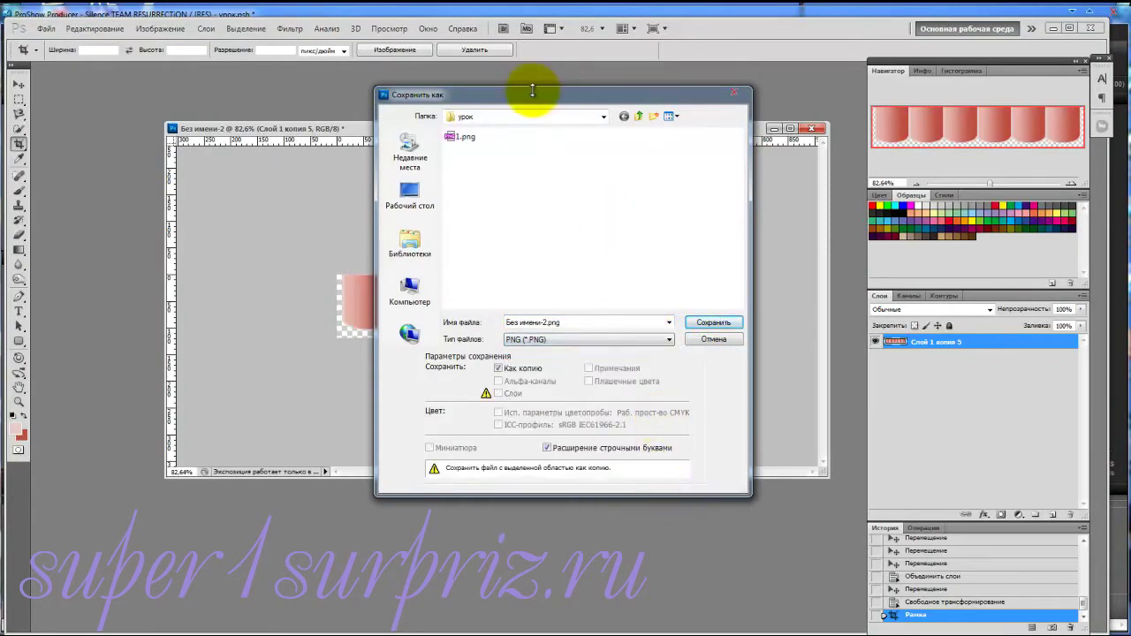
{"action": "double_click", "coordinate": [560, 323]}
{"action": "type", "text": "2"}
{"action": "left_click", "coordinate": [733, 324]}
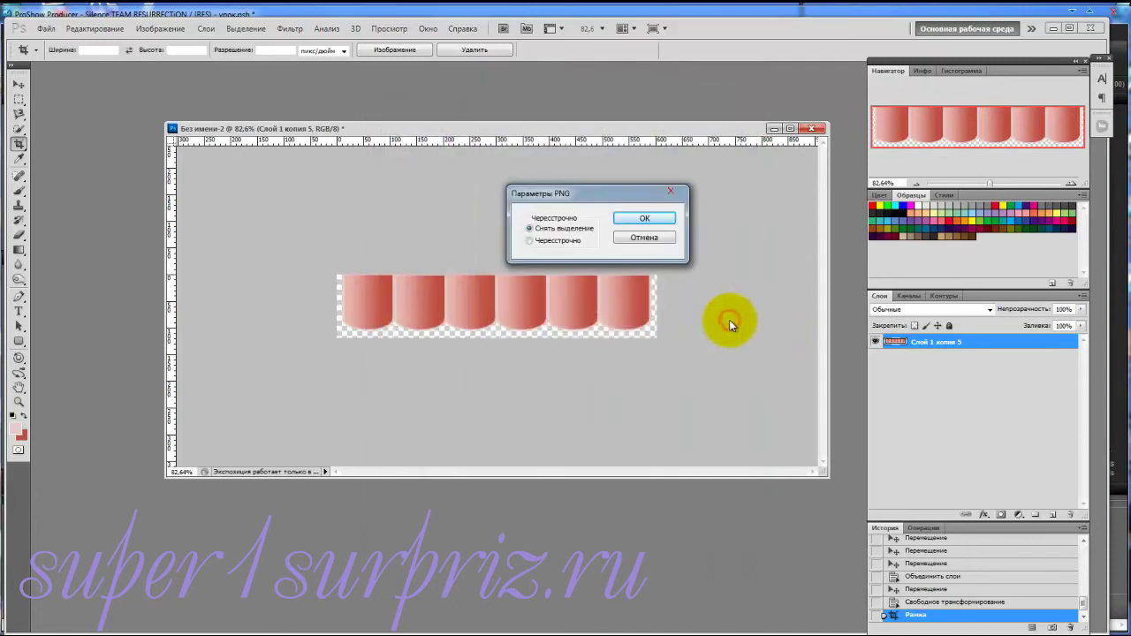
{"action": "left_click", "coordinate": [668, 214]}
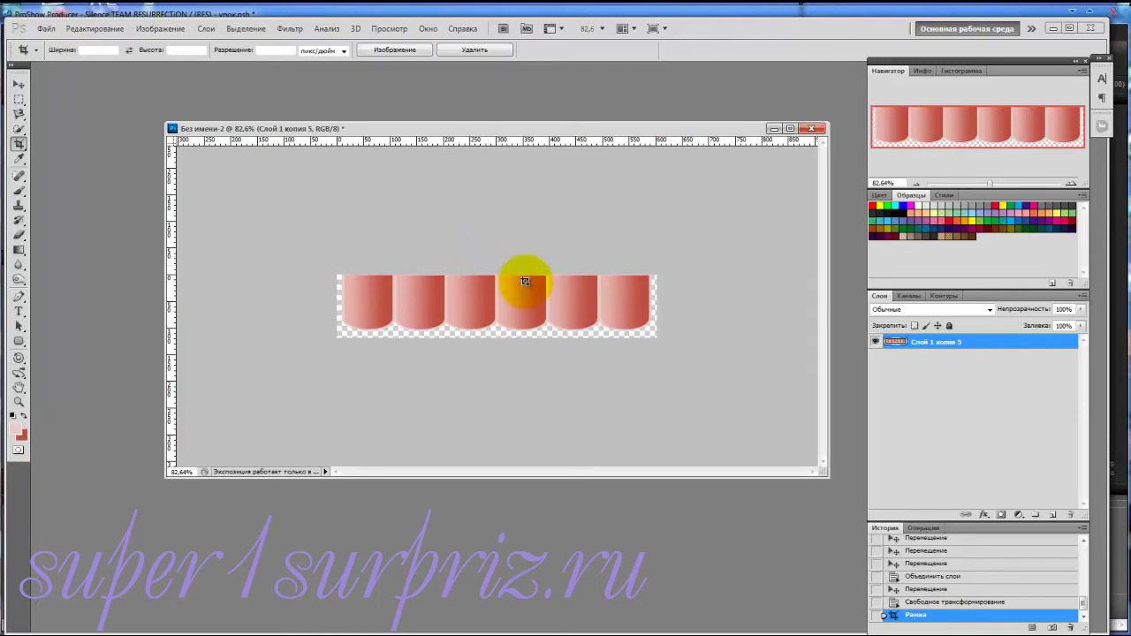
Add a new layer and make a circular selection about 105 px wide on it, moving its centre to about X 281, Y 56 px
{"action": "left_click", "coordinate": [1053, 515]}
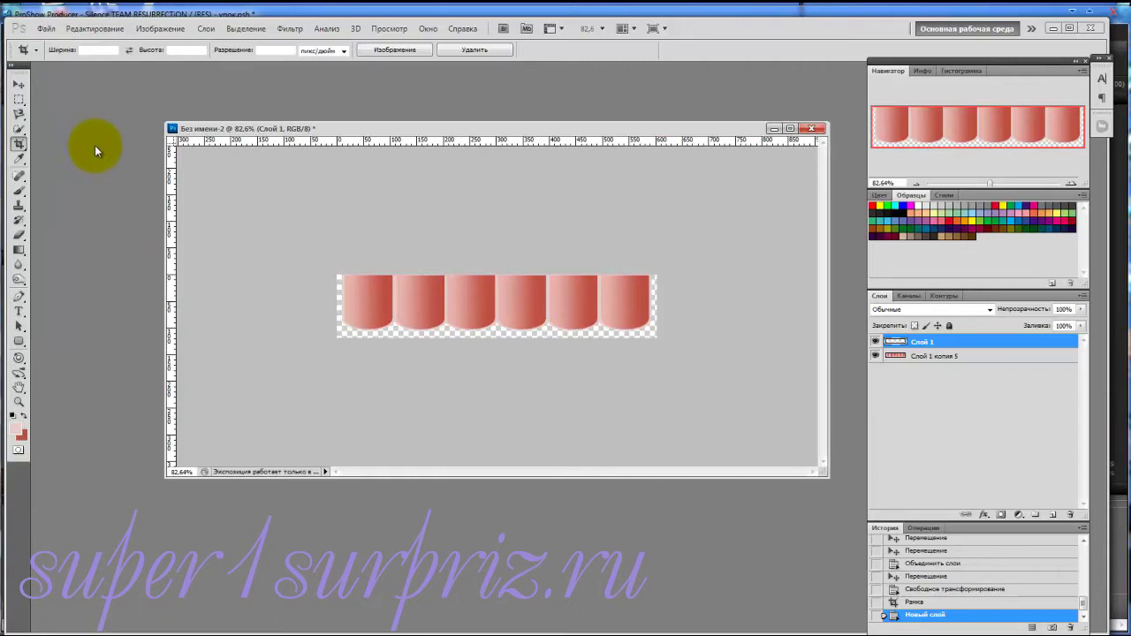
{"action": "left_click", "coordinate": [19, 104]}
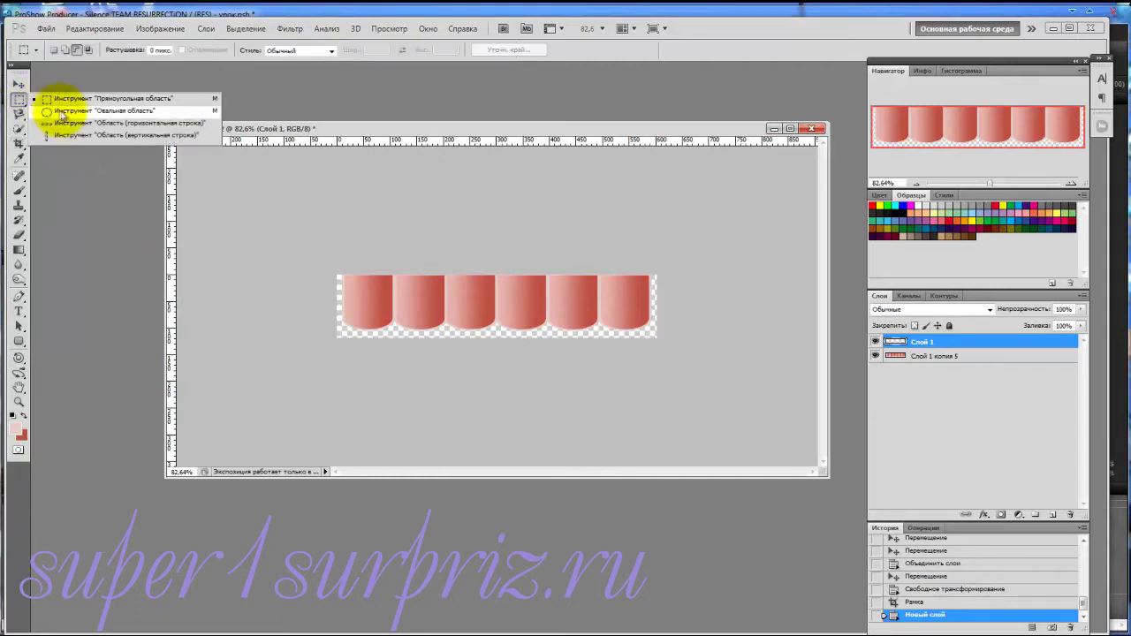
{"action": "left_click", "coordinate": [76, 111]}
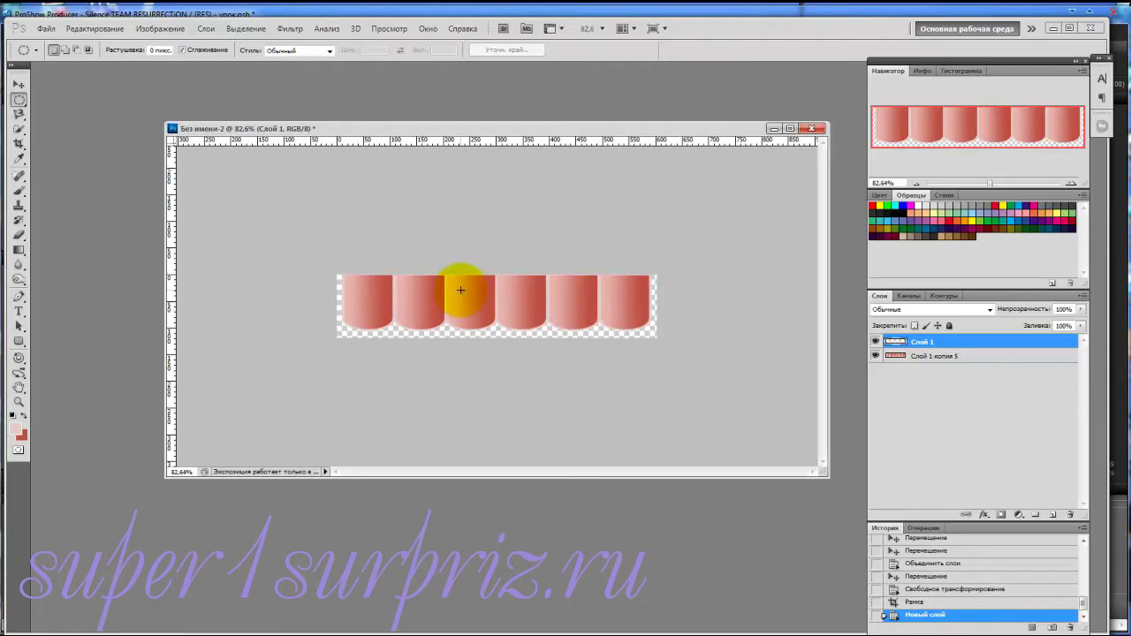
{"action": "left_click_drag", "start_coordinate": [456, 282], "coordinate": [510, 347]}
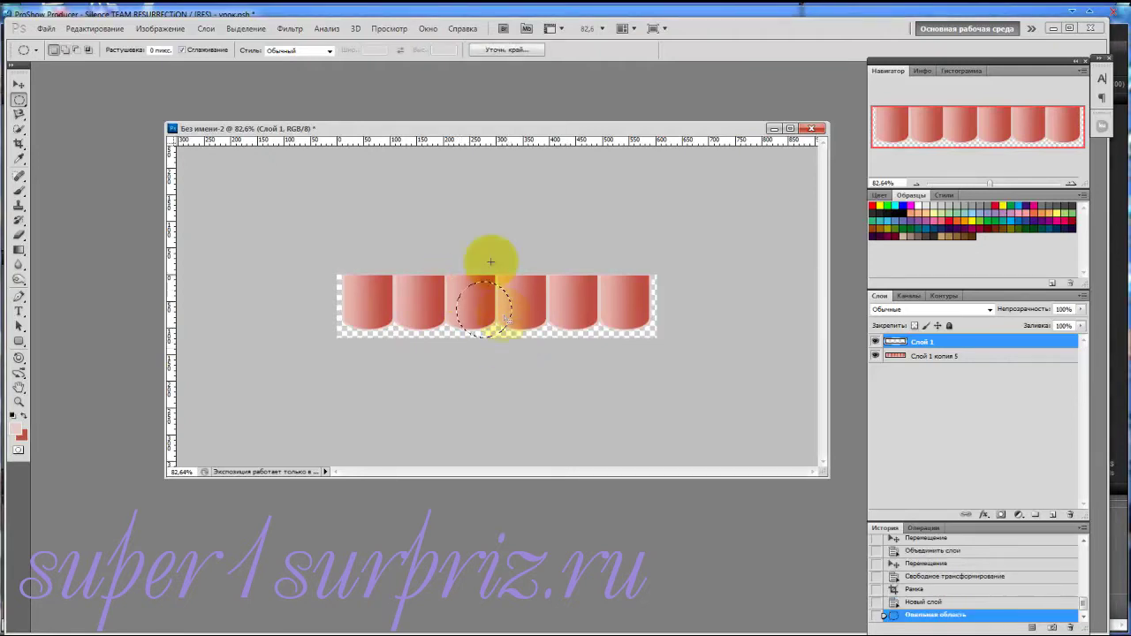
{"action": "left_click", "coordinate": [249, 29]}
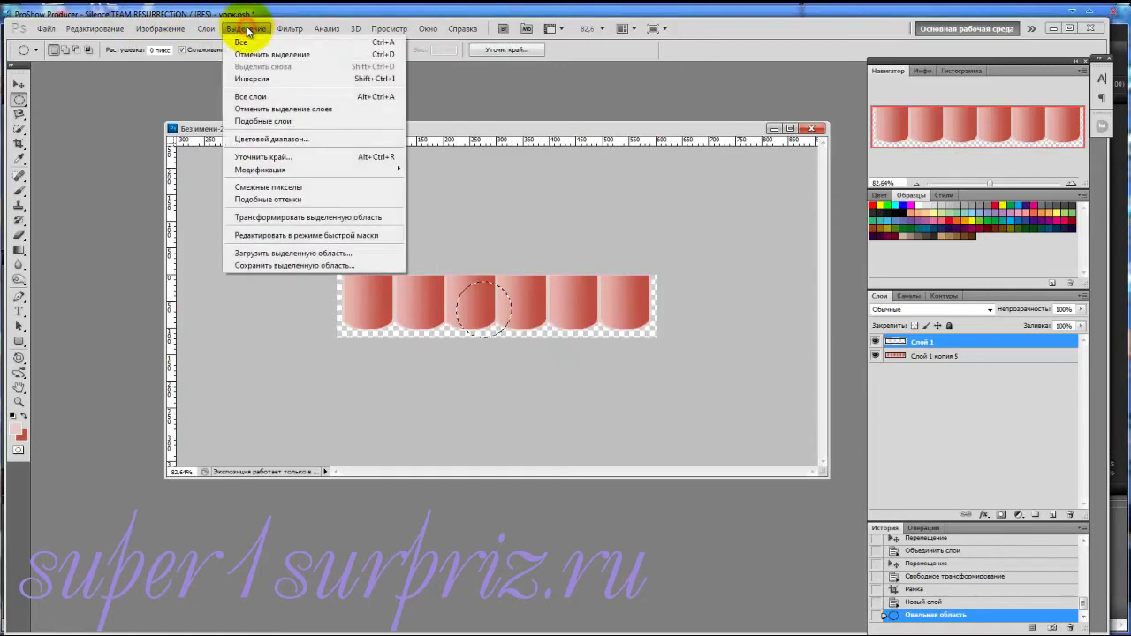
{"action": "left_click", "coordinate": [283, 220]}
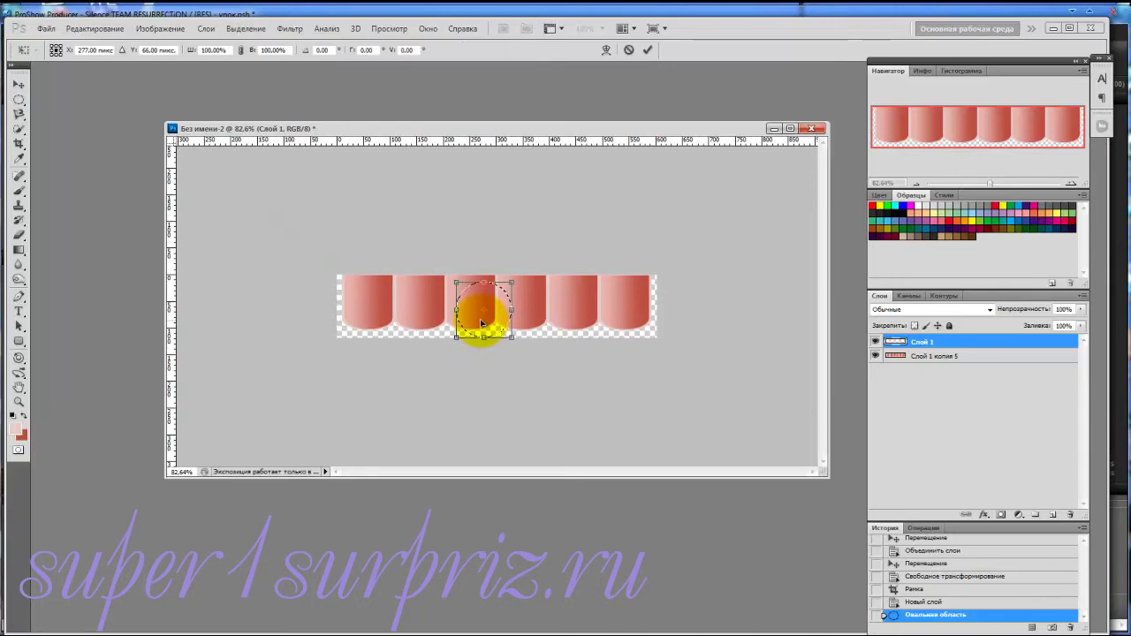
{"action": "left_click_drag", "start_coordinate": [481, 324], "coordinate": [484, 317]}
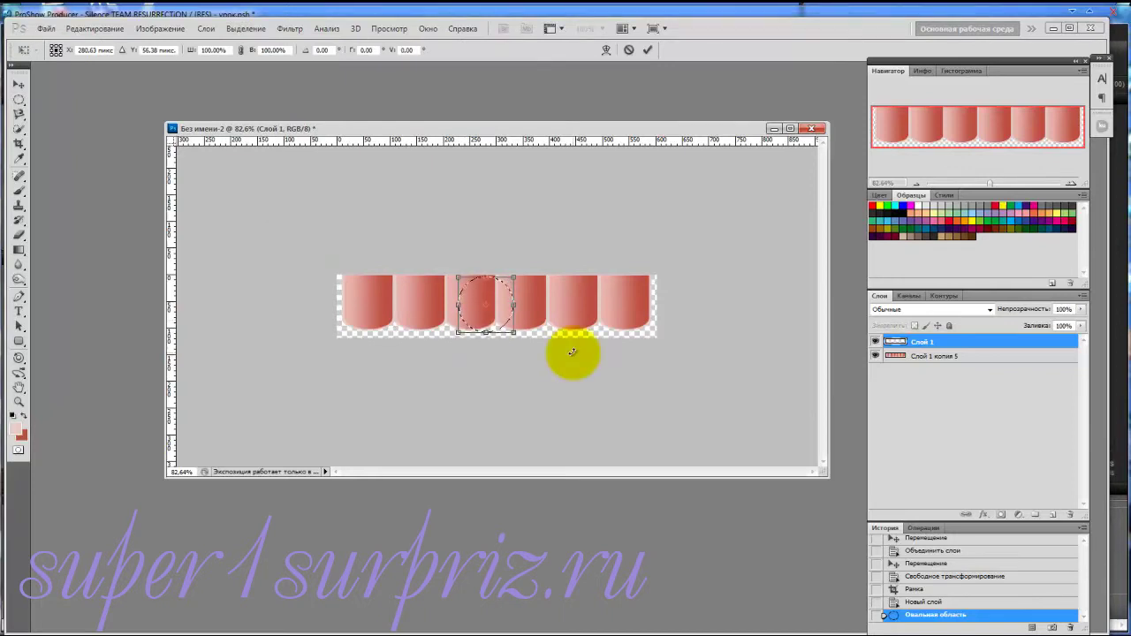
{"action": "key", "text": "Return"}
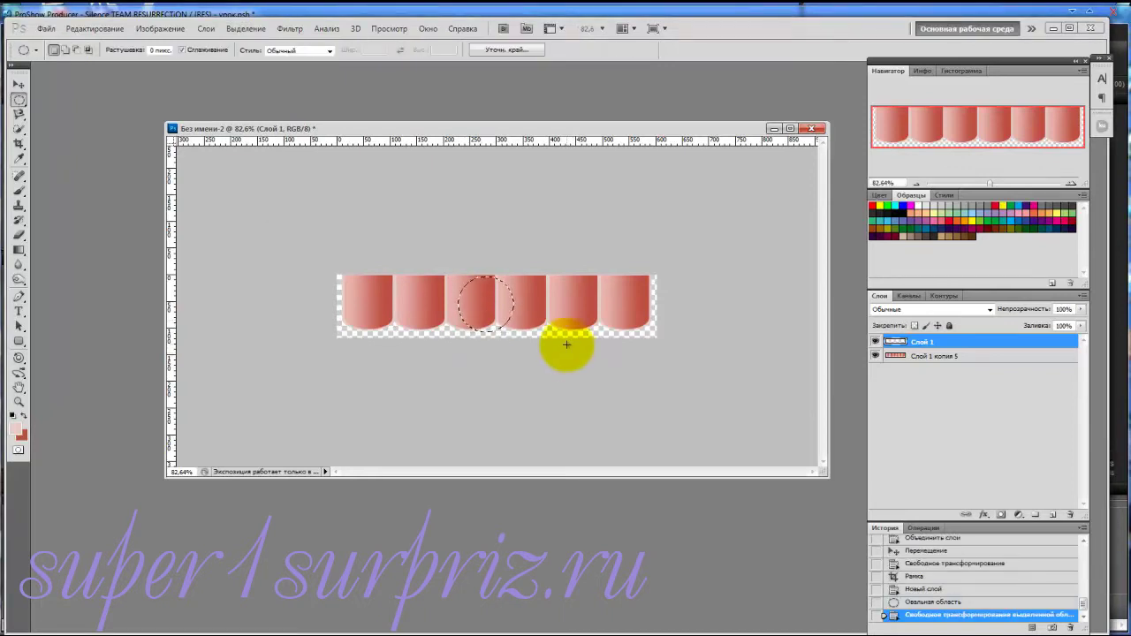
Hide the row layer and fill the circular selection with a light-to-red radial gradient running from its centre toward the upper-right edge
{"action": "left_click", "coordinate": [875, 356]}
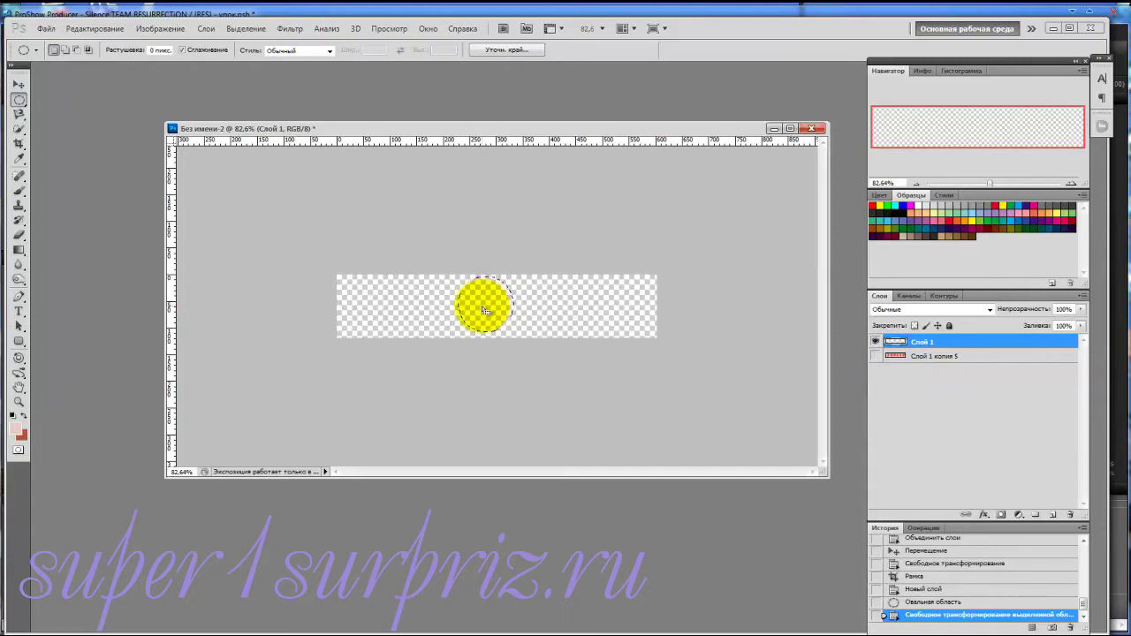
{"action": "left_click", "coordinate": [19, 250]}
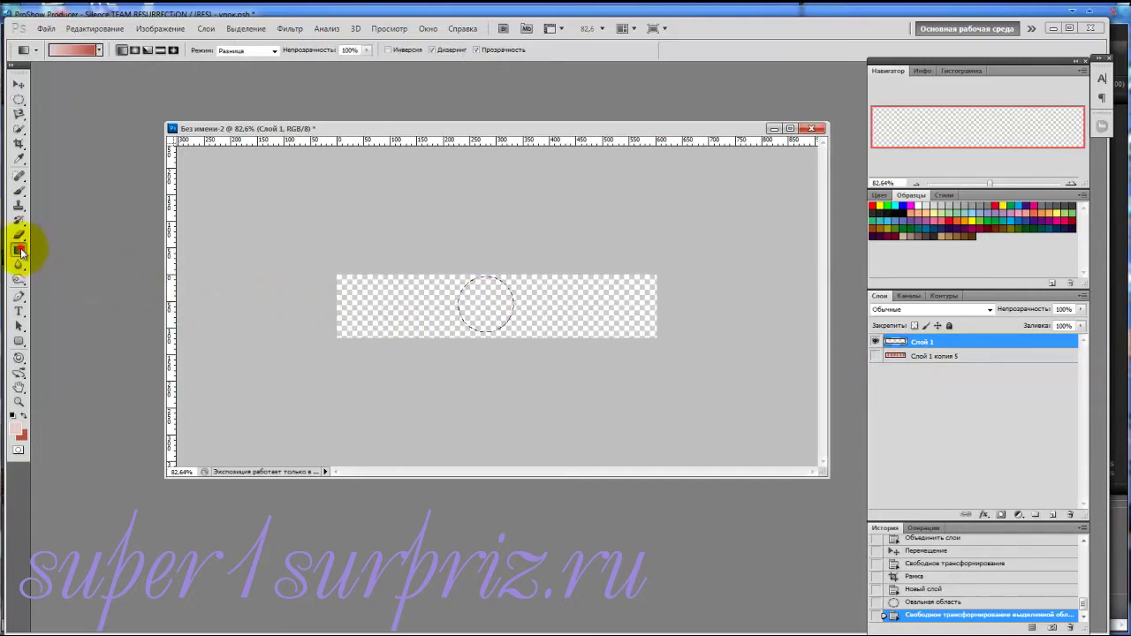
{"action": "left_click", "coordinate": [136, 50]}
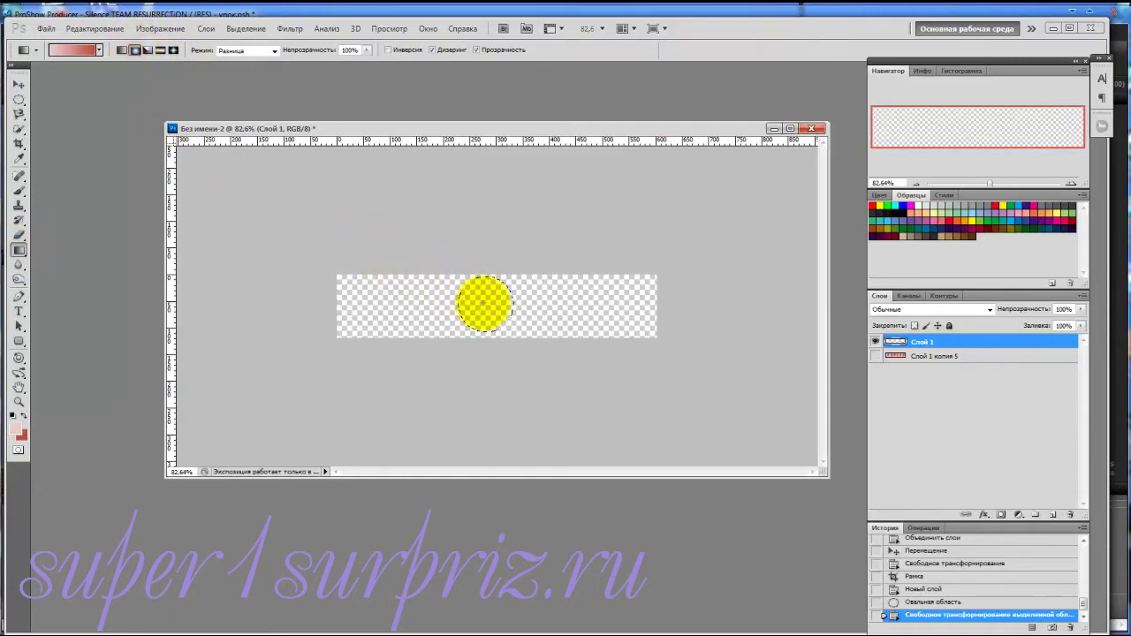
{"action": "left_click_drag", "start_coordinate": [486, 303], "coordinate": [504, 289]}
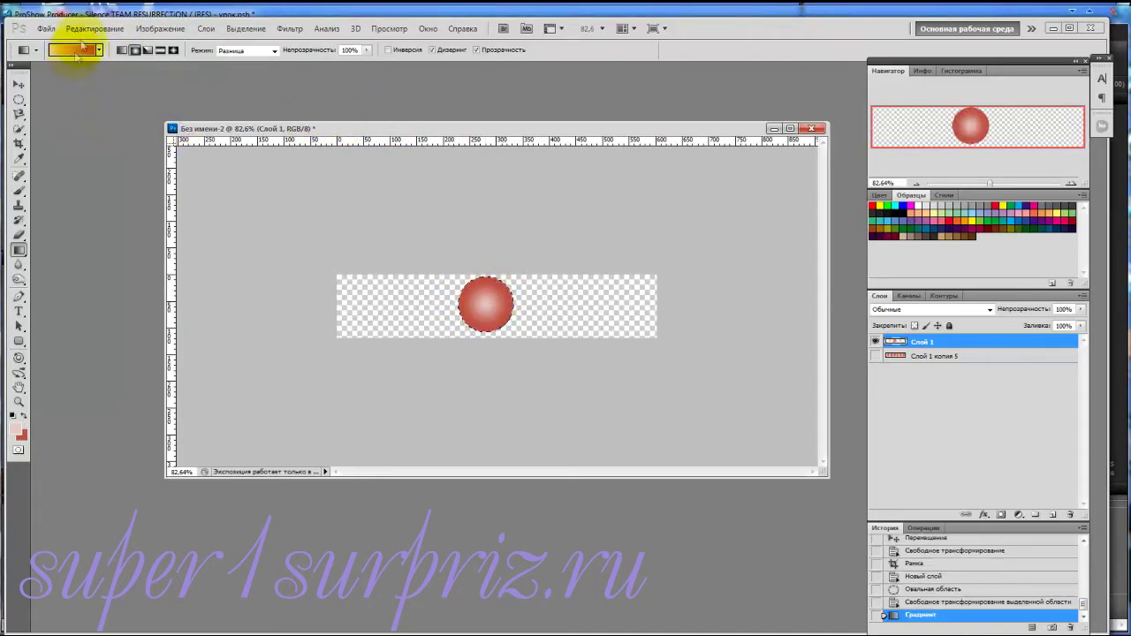
Stroke the circle with a 5 px light pink outline on the outside in Normal mode at 100% opacity, and deselect it
{"action": "left_click", "coordinate": [89, 28]}
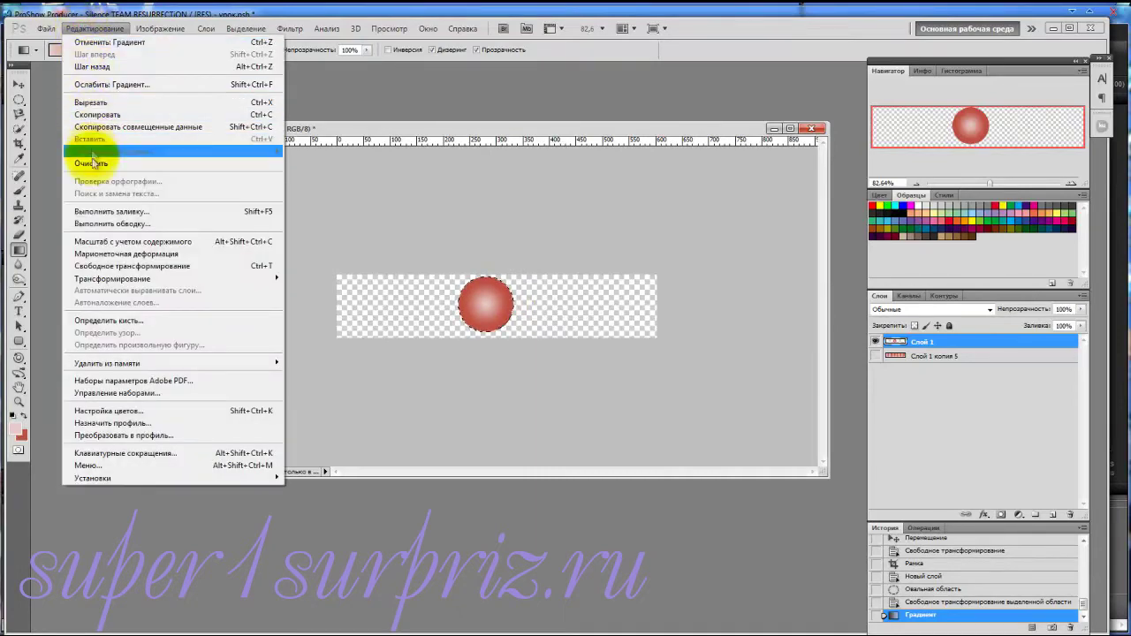
{"action": "left_click", "coordinate": [94, 223]}
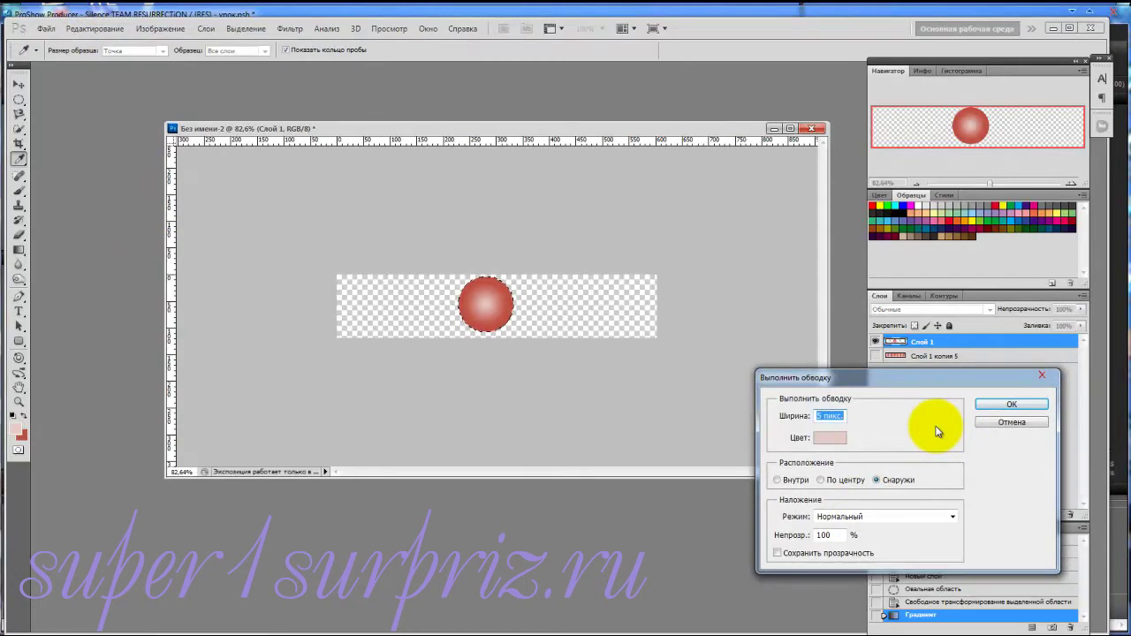
{"action": "left_click", "coordinate": [999, 407]}
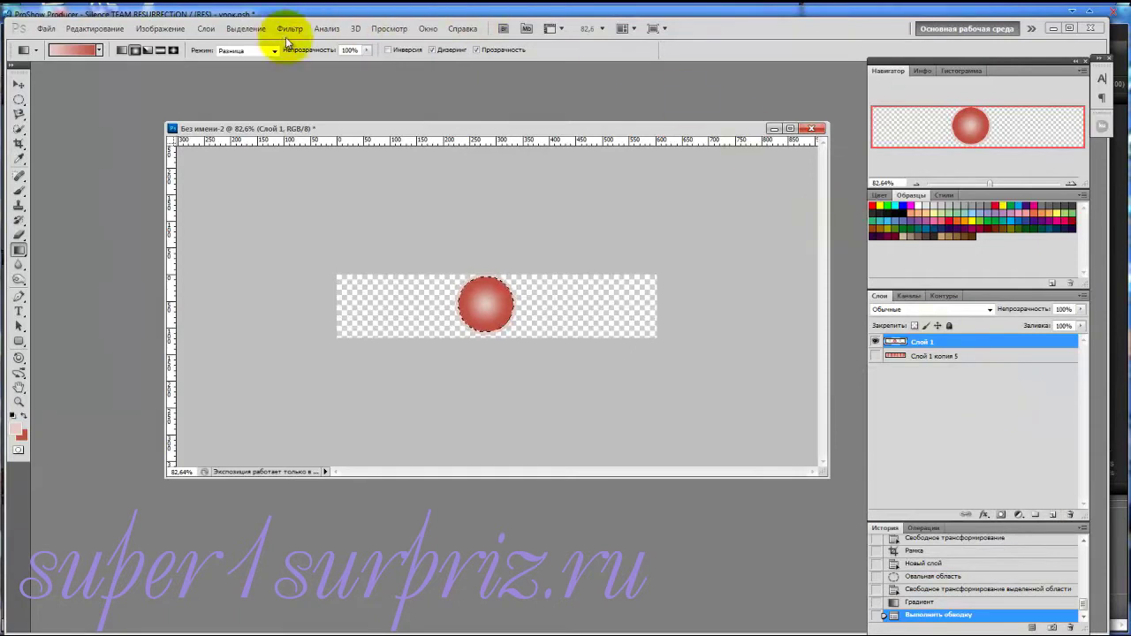
{"action": "left_click", "coordinate": [248, 29]}
{"action": "left_click", "coordinate": [256, 54]}
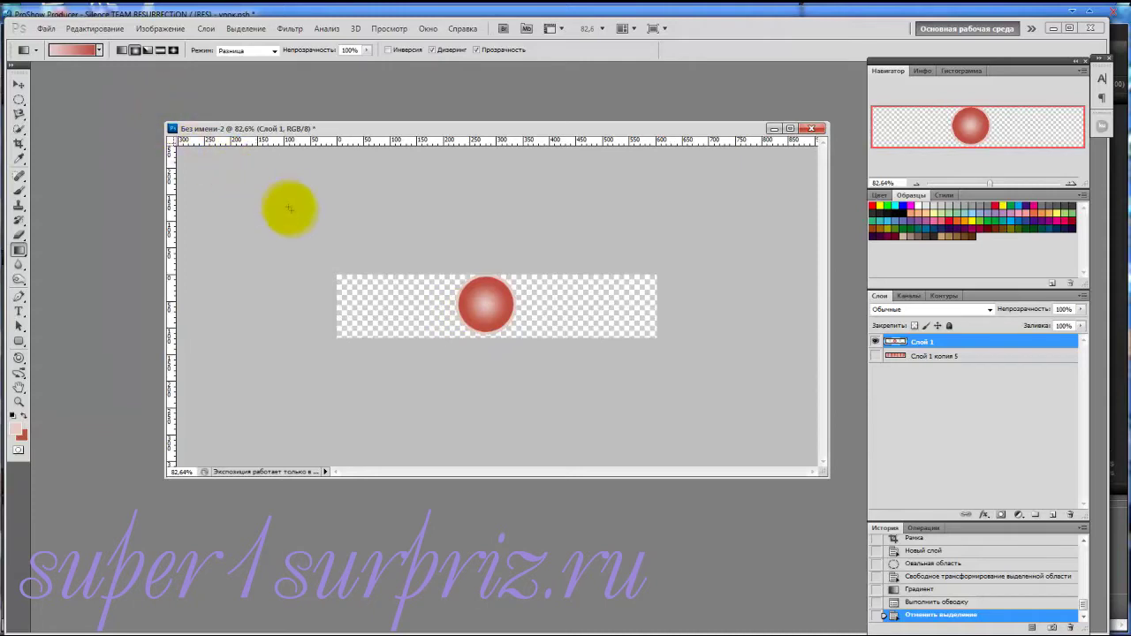
Crop the canvas to the gradient circle, about 130 px wide, leaving a narrow transparent margin at both sides
{"action": "left_click", "coordinate": [19, 145]}
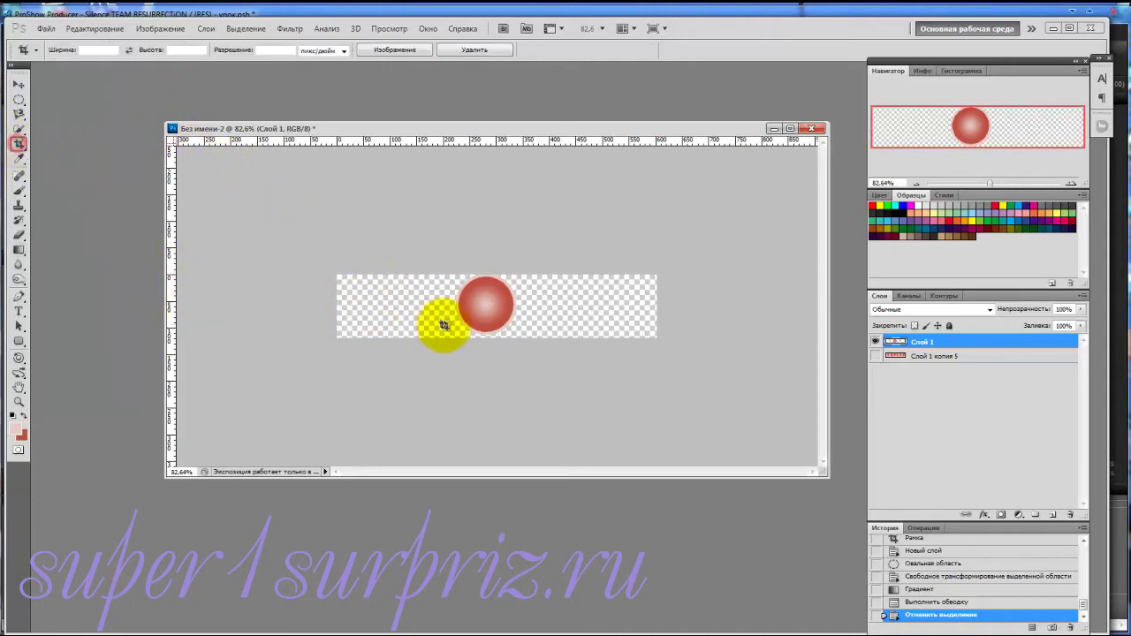
{"action": "mouse_move", "coordinate": [451, 334]}
{"action": "left_mouse_down"}
{"action": "mouse_move", "coordinate": [525, 304]}
{"action": "mouse_move", "coordinate": [518, 260]}
{"action": "mouse_move", "coordinate": [522, 273]}
{"action": "left_mouse_up"}
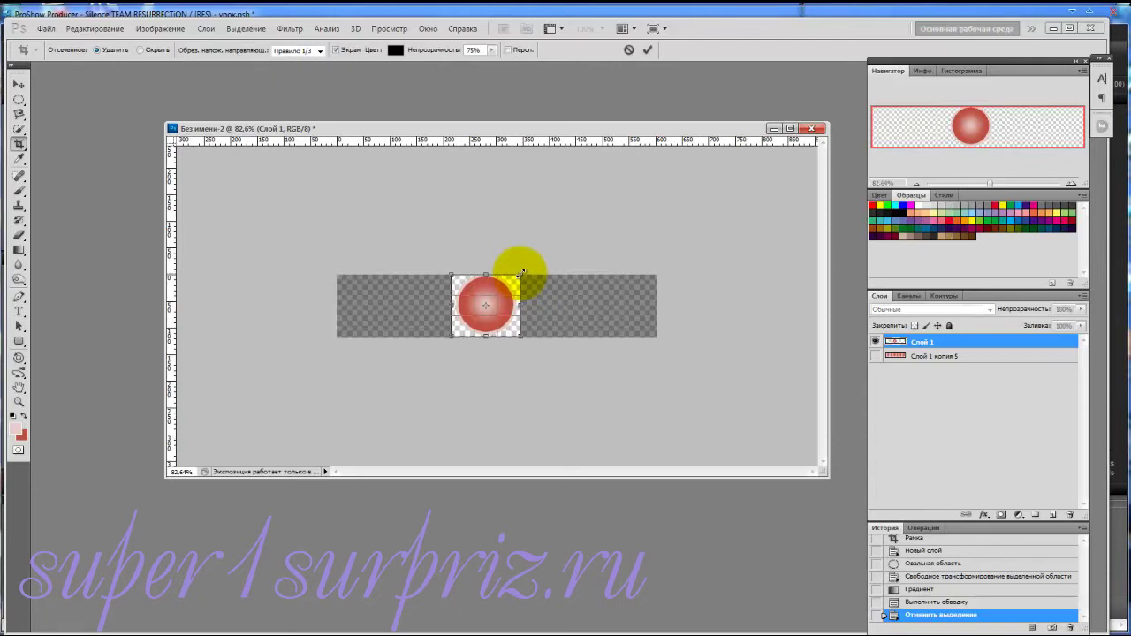
{"action": "key", "text": "Return"}
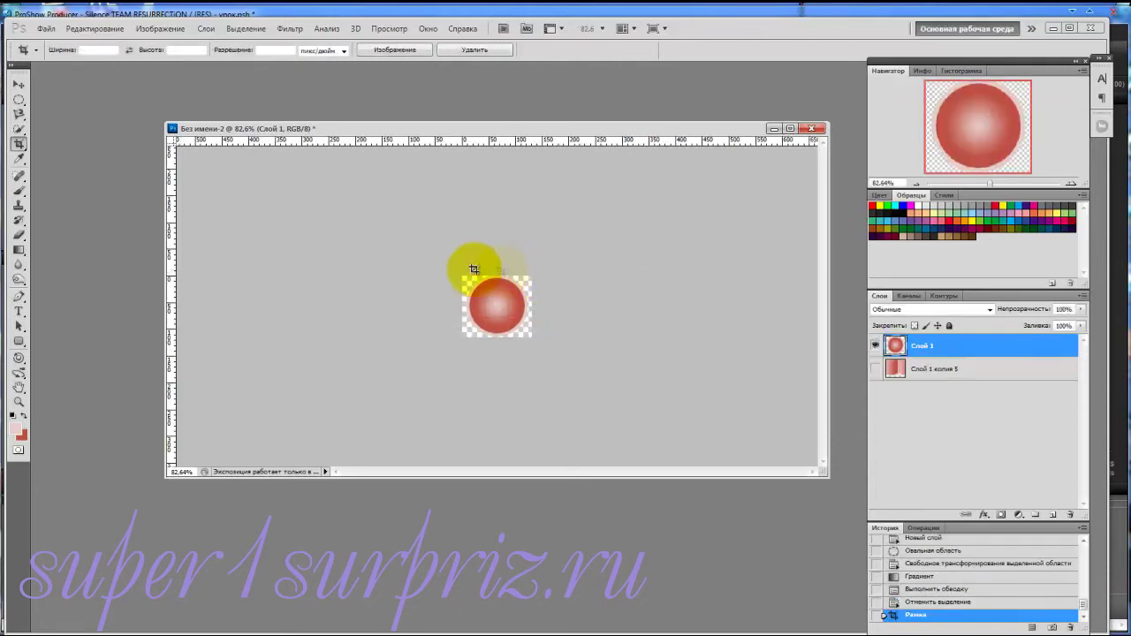
Save the cropped circle as a non-interlaced PNG file named 3 in the folder урок, and close the document without saving changes
{"action": "left_click", "coordinate": [48, 31]}
{"action": "left_click", "coordinate": [58, 175]}
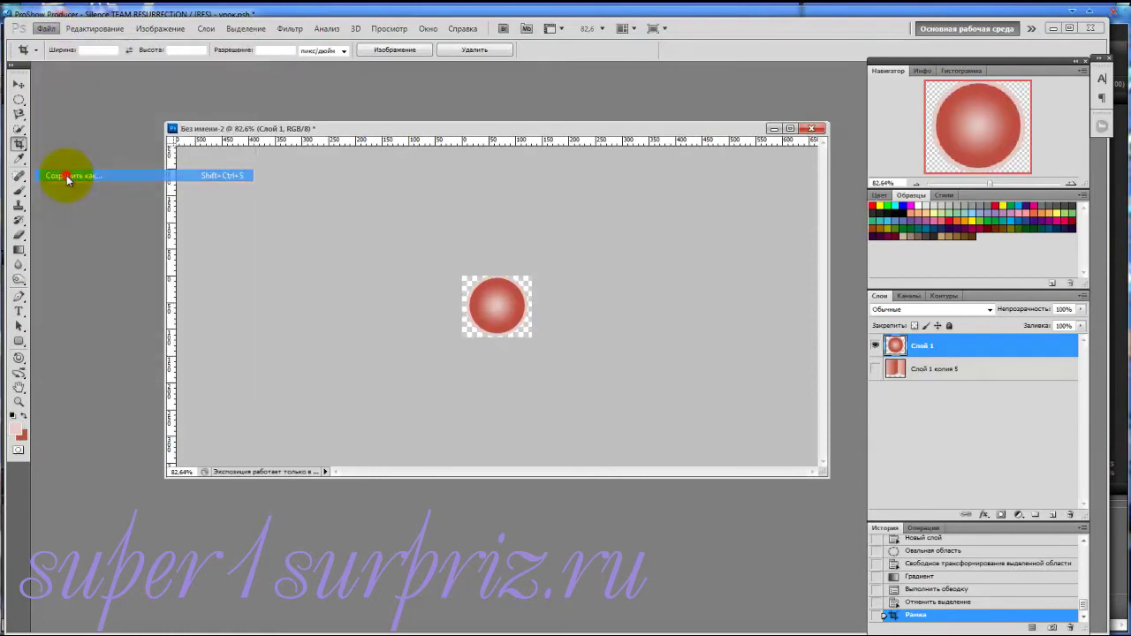
{"action": "left_click", "coordinate": [668, 339]}
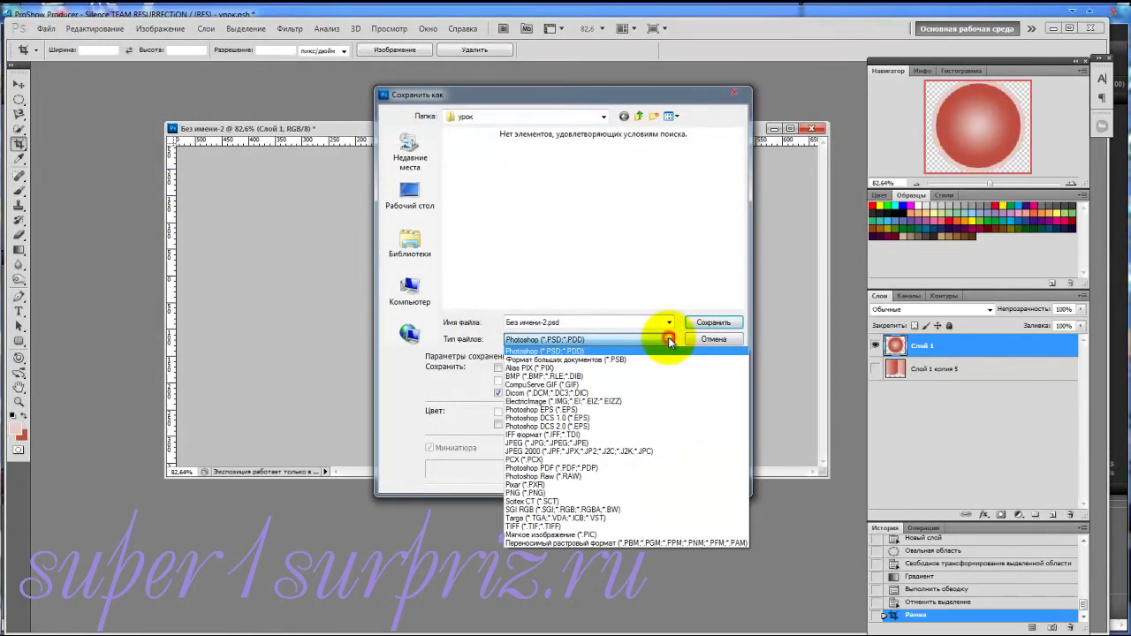
{"action": "left_click", "coordinate": [649, 485]}
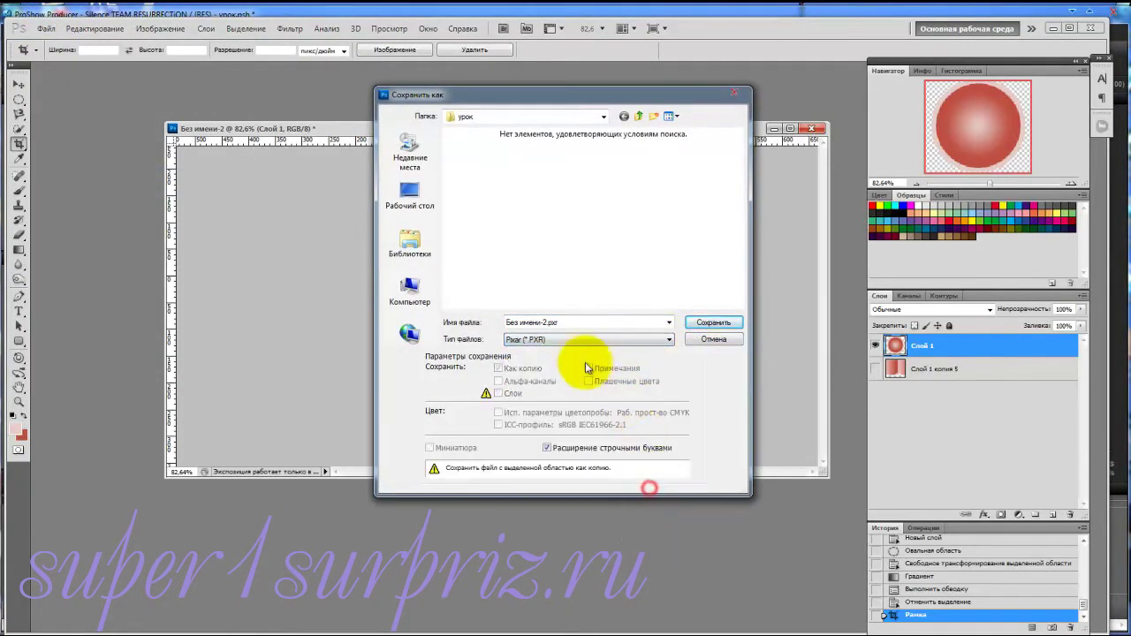
{"action": "left_click", "coordinate": [669, 339]}
{"action": "left_click", "coordinate": [661, 493]}
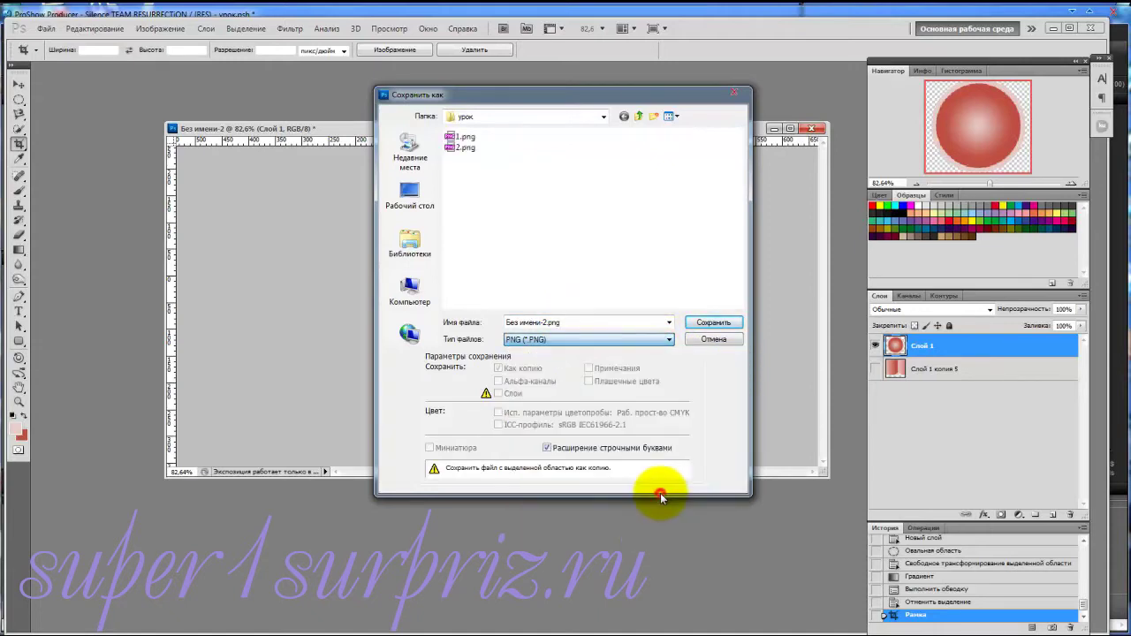
{"action": "left_click", "coordinate": [567, 323]}
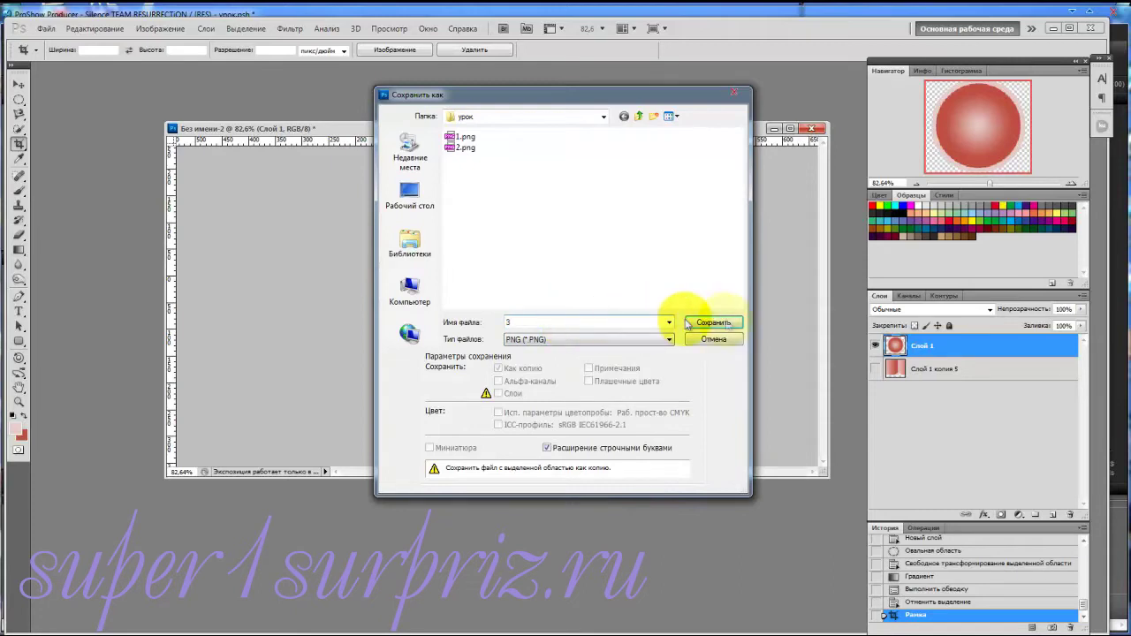
{"action": "left_click", "coordinate": [714, 323]}
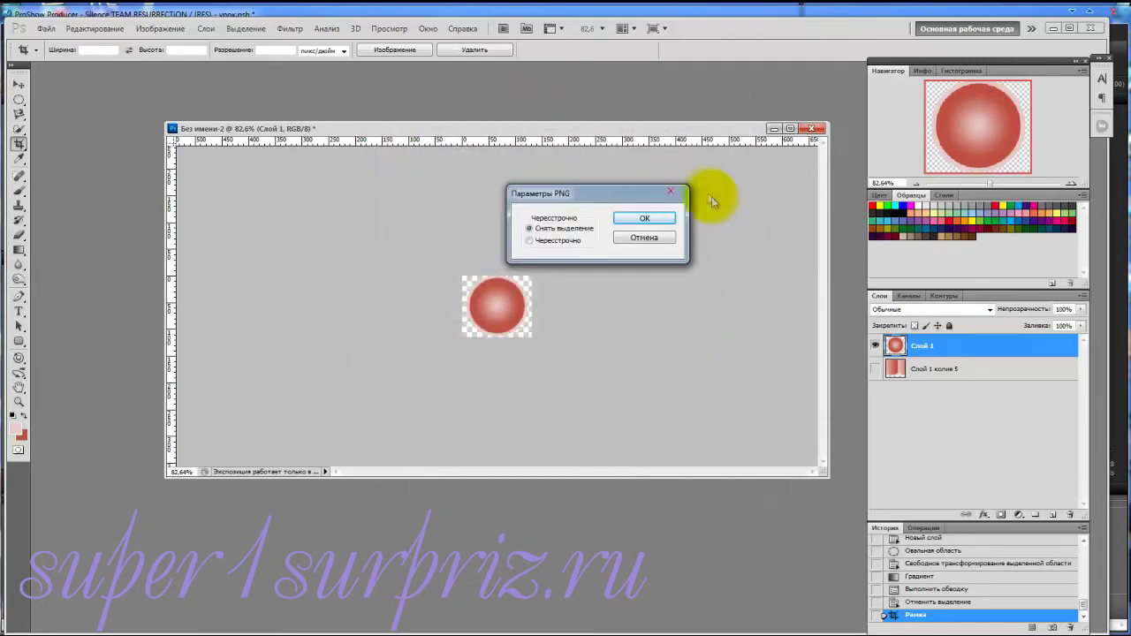
{"action": "left_click", "coordinate": [665, 217]}
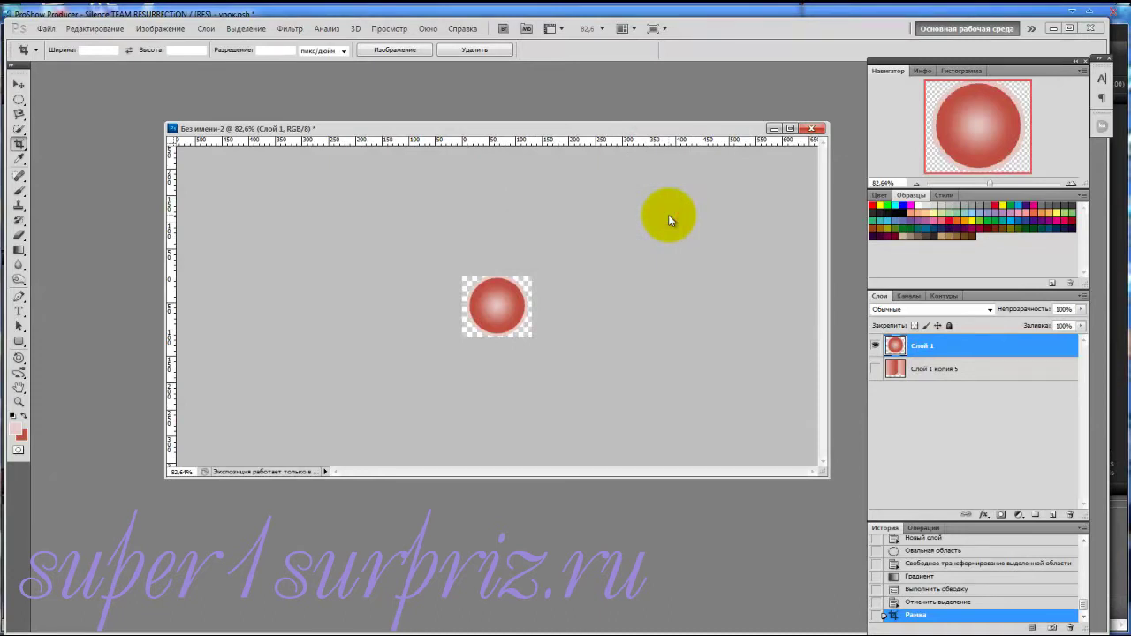
{"action": "left_click", "coordinate": [817, 130]}
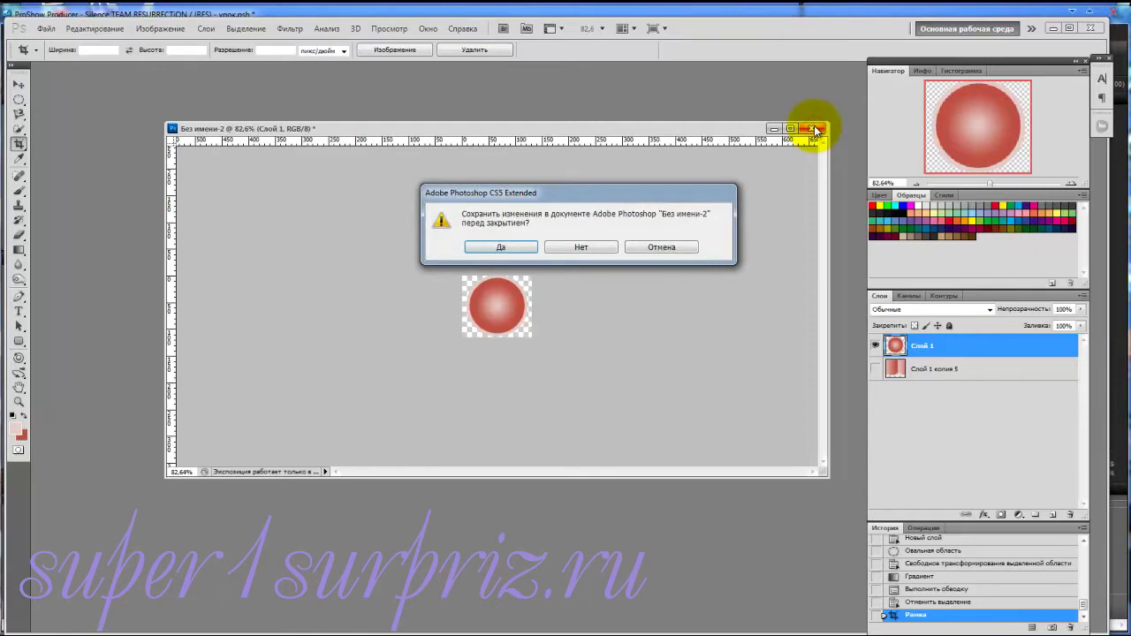
{"action": "left_click", "coordinate": [577, 245]}
Create a new 200 × 200 px RGB document at 72 pixels per inch with a transparent background
{"action": "left_click", "coordinate": [46, 28]}
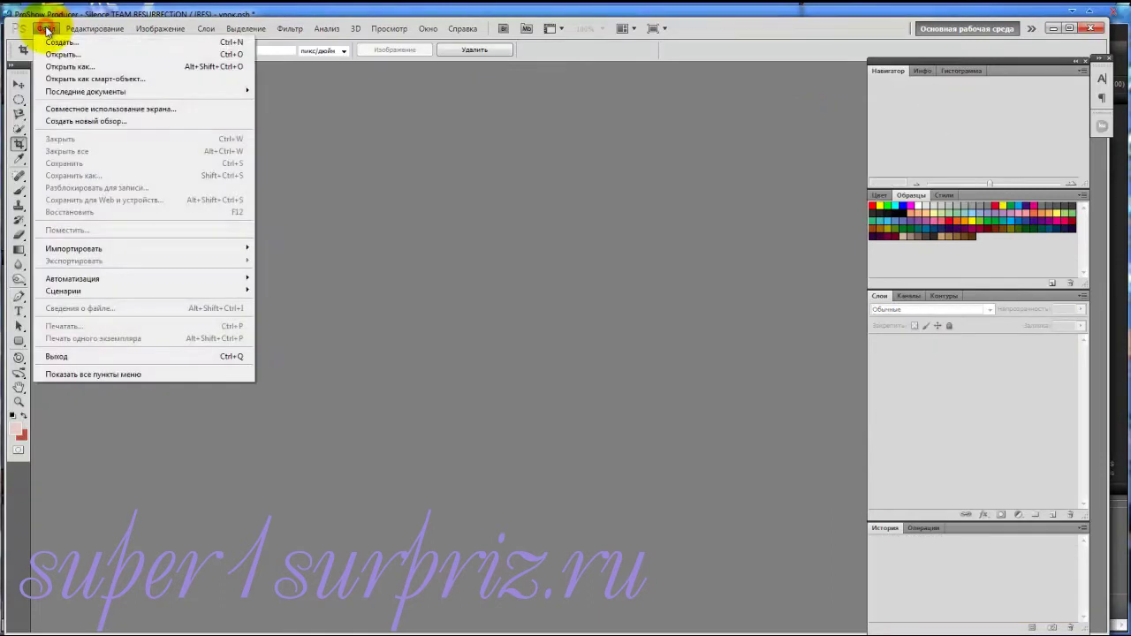
{"action": "left_click", "coordinate": [53, 45]}
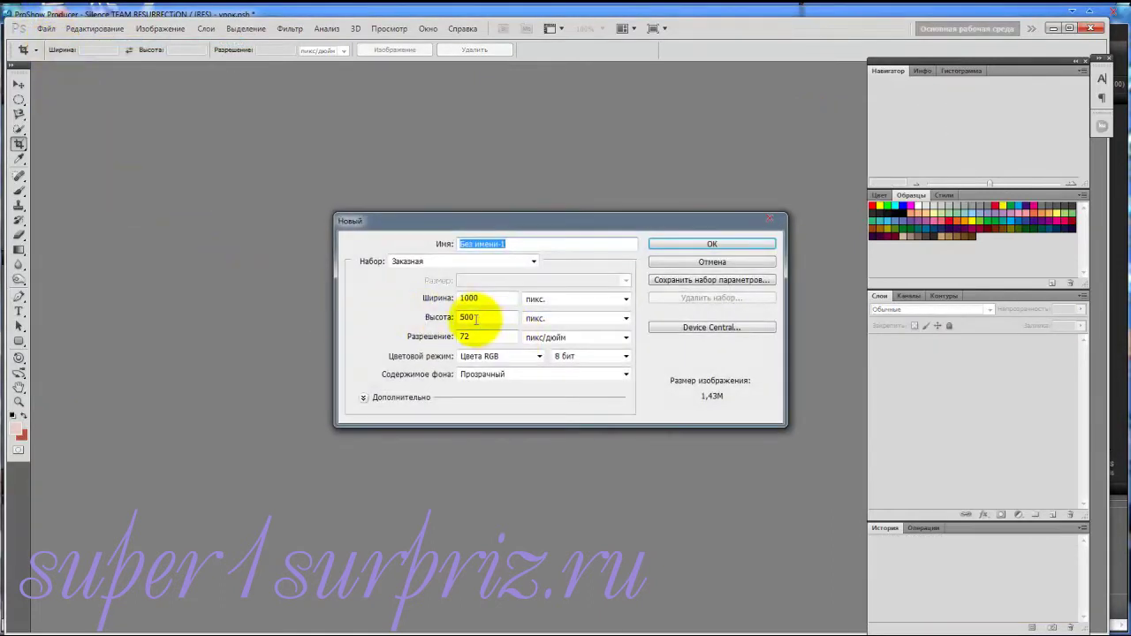
{"action": "left_click", "coordinate": [474, 317]}
{"action": "left_click_drag", "start_coordinate": [474, 318], "coordinate": [453, 320]}
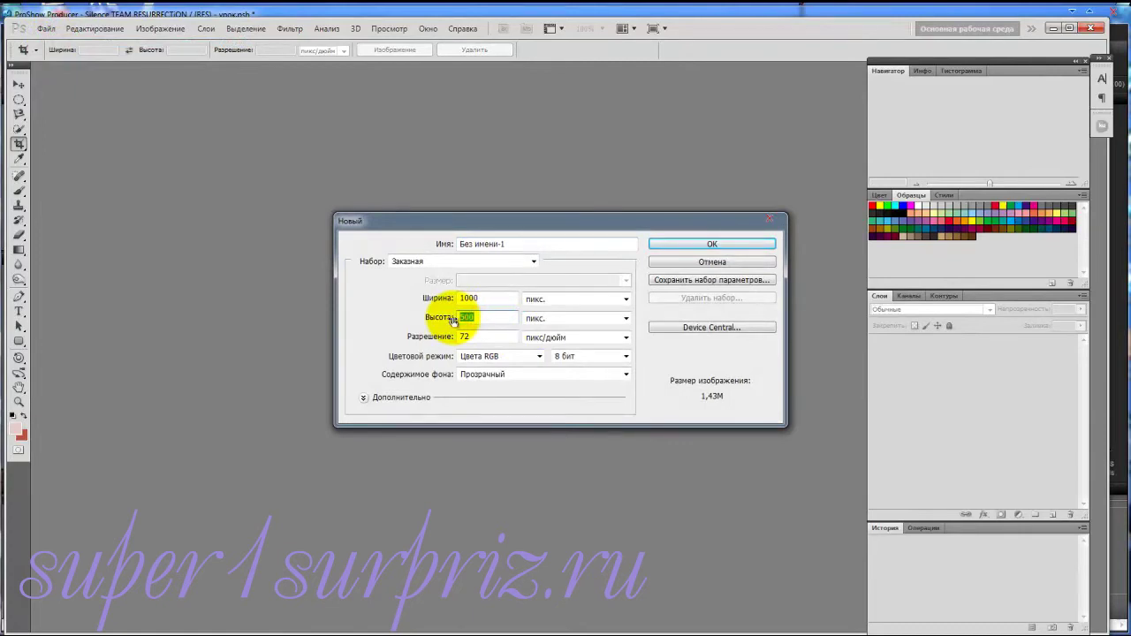
{"action": "type", "text": "200"}
{"action": "left_click_drag", "start_coordinate": [480, 298], "coordinate": [450, 298]}
{"action": "type", "text": "200"}
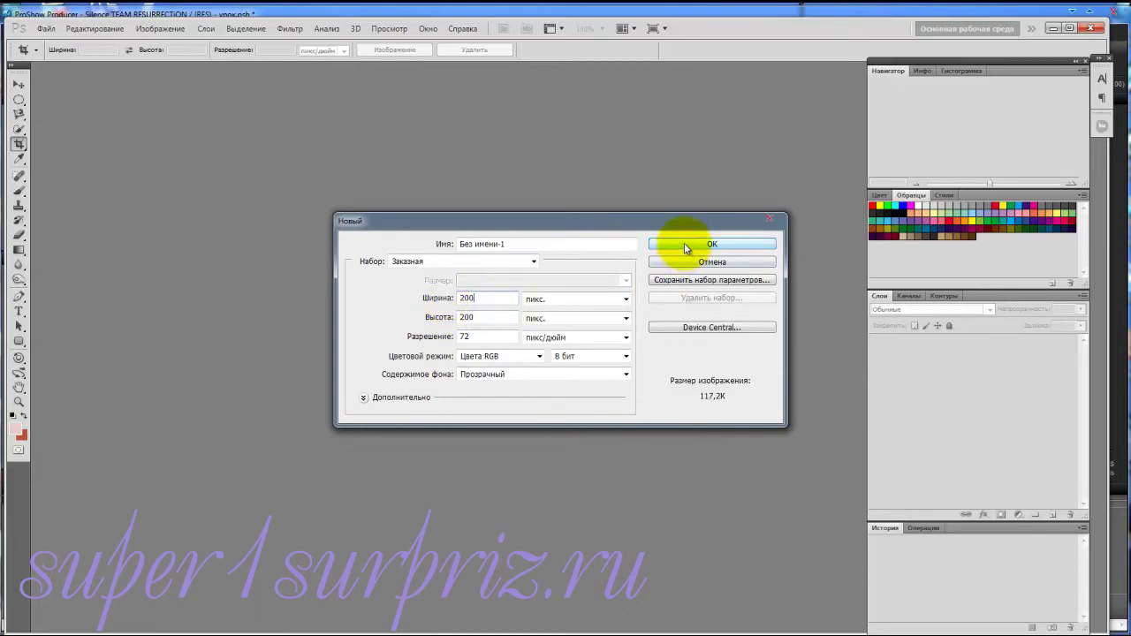
{"action": "left_click", "coordinate": [687, 250]}
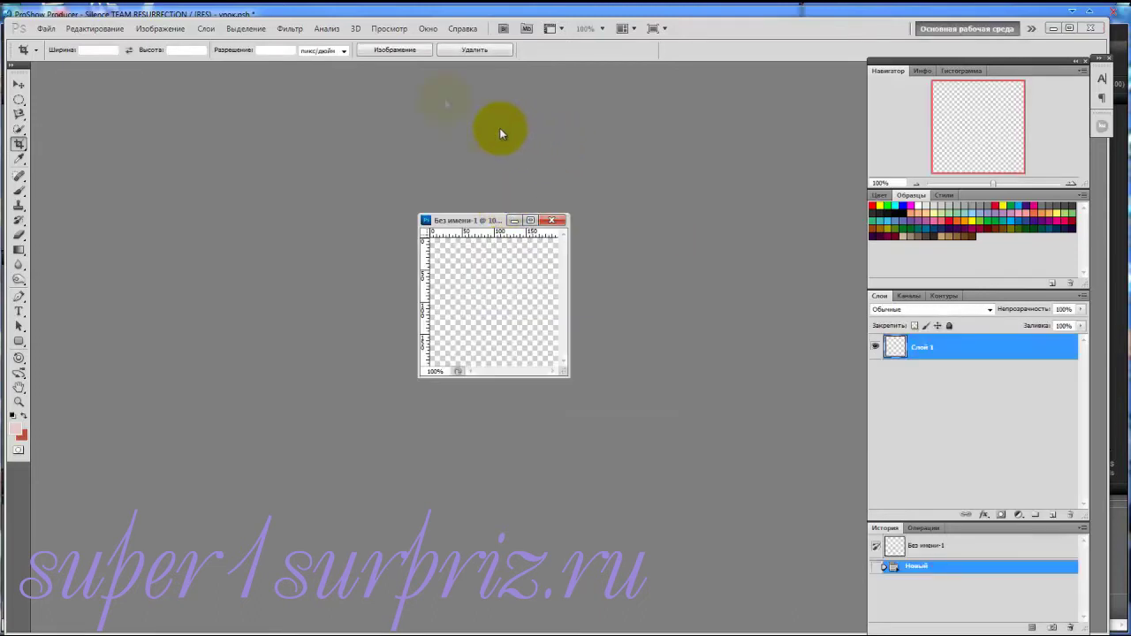
Create a 3D sphere (Сфера) preset shape from the selected empty layer
{"action": "left_click", "coordinate": [429, 29]}
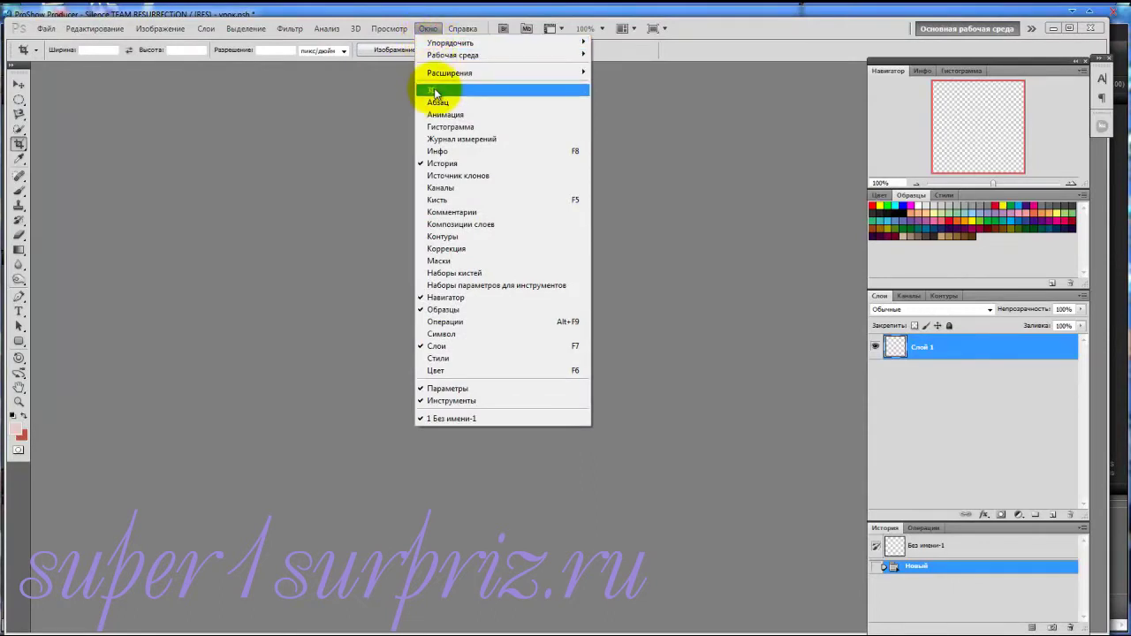
{"action": "left_click", "coordinate": [433, 90]}
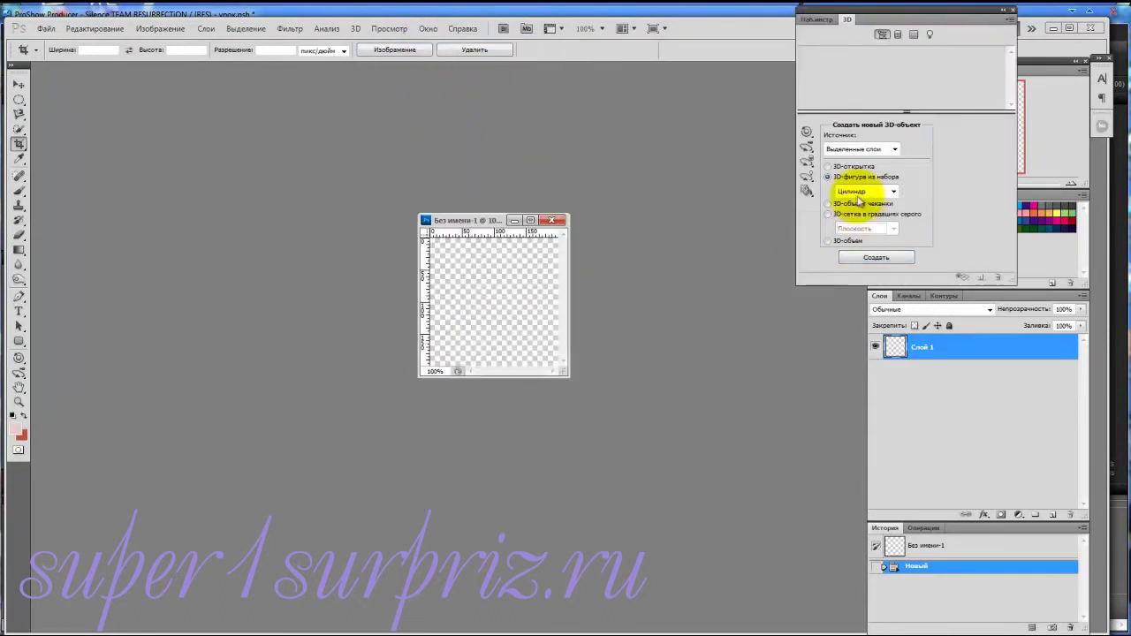
{"action": "left_click", "coordinate": [894, 192]}
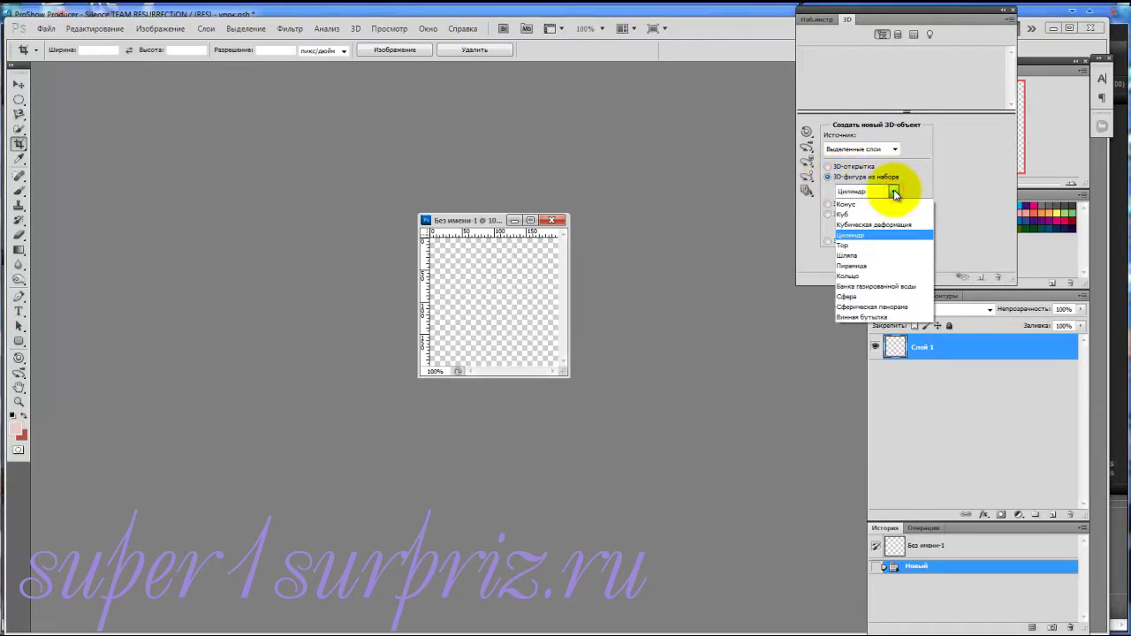
{"action": "left_click", "coordinate": [861, 297]}
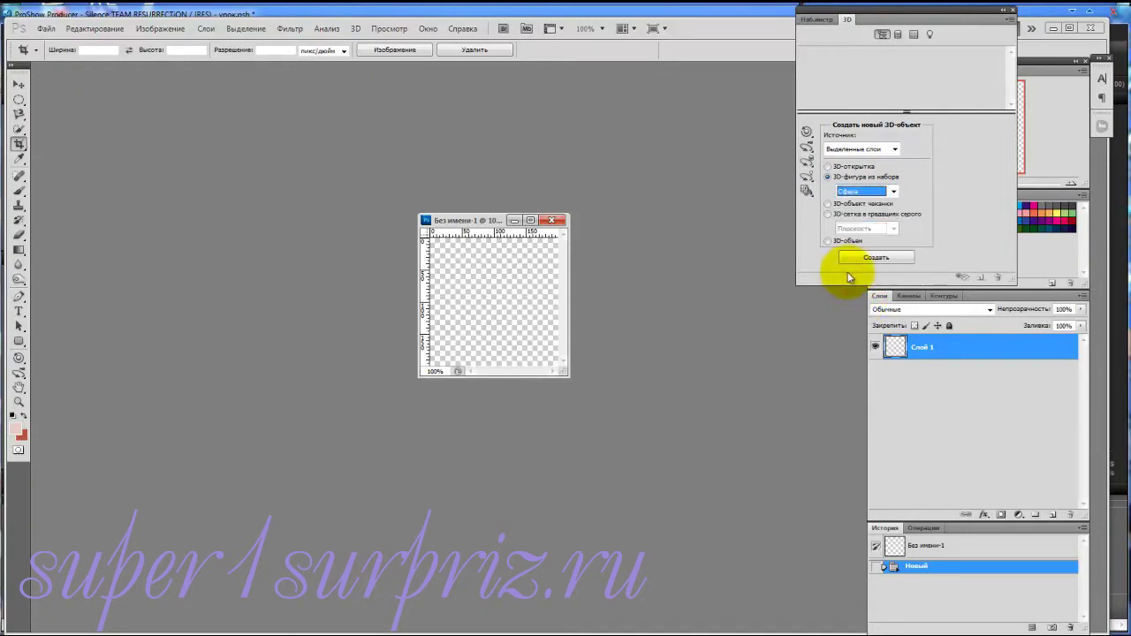
{"action": "left_click", "coordinate": [875, 258]}
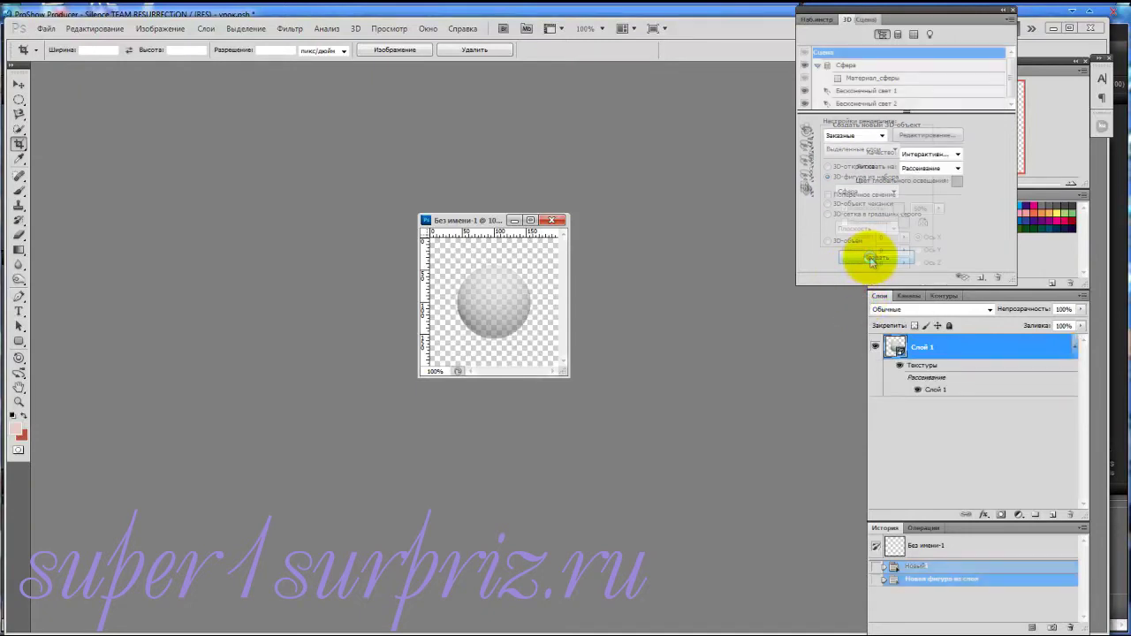
{"action": "left_click_drag", "start_coordinate": [469, 318], "coordinate": [501, 308]}
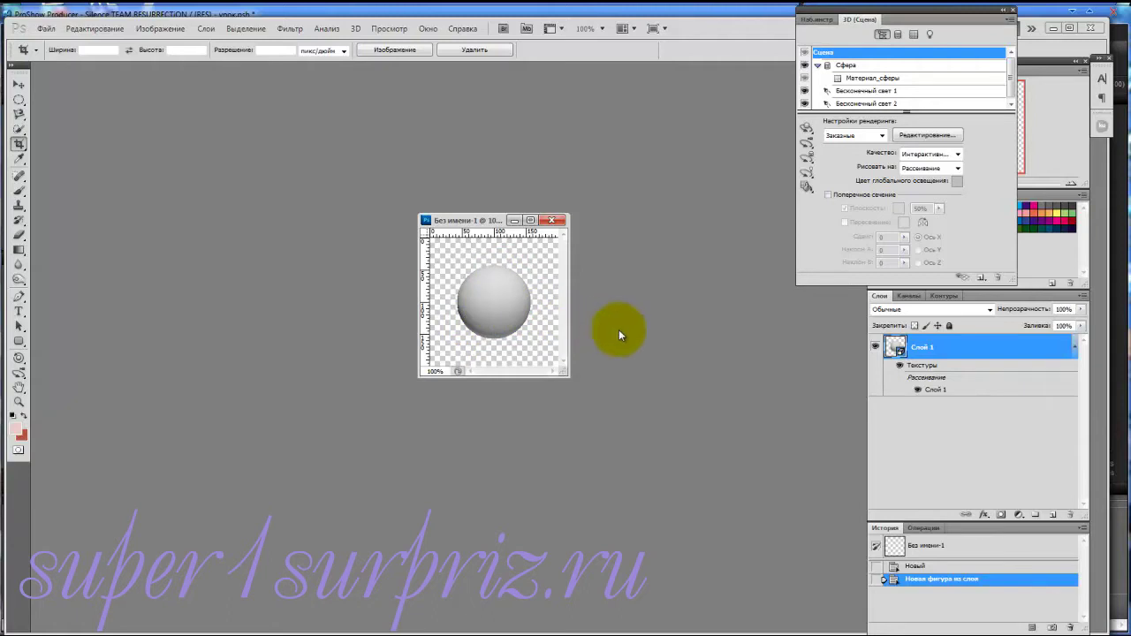
Load 1.png from the folder урок as the diffuse (Рассеивание) texture of the sphere's material
{"action": "left_click", "coordinate": [870, 79]}
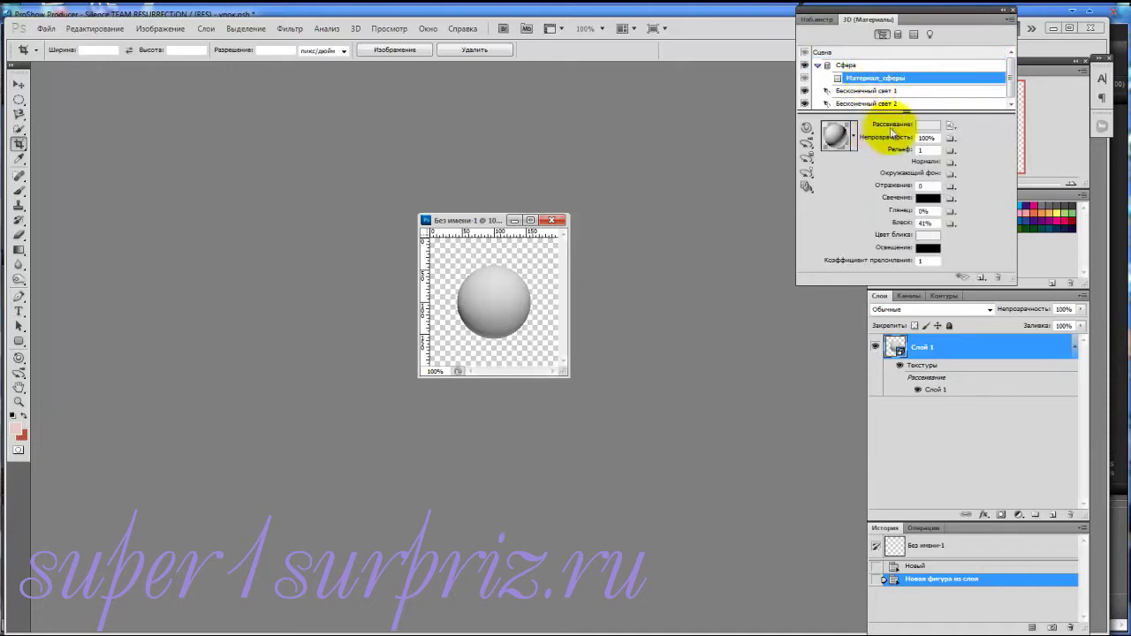
{"action": "left_click", "coordinate": [951, 127]}
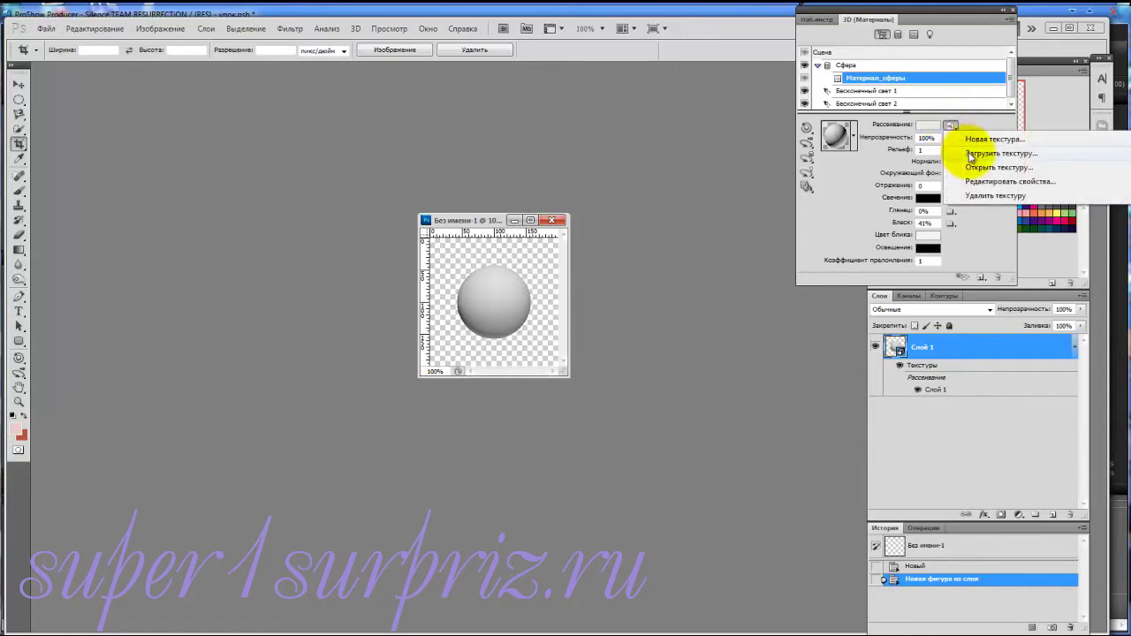
{"action": "left_click", "coordinate": [972, 153]}
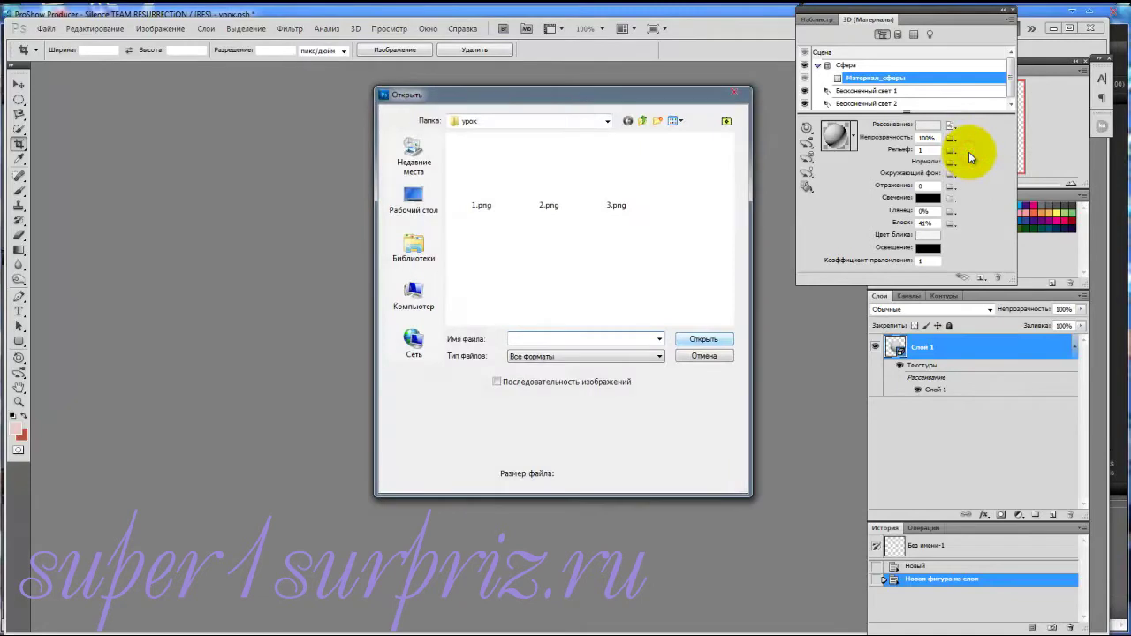
{"action": "left_click_drag", "start_coordinate": [626, 85], "coordinate": [860, 126]}
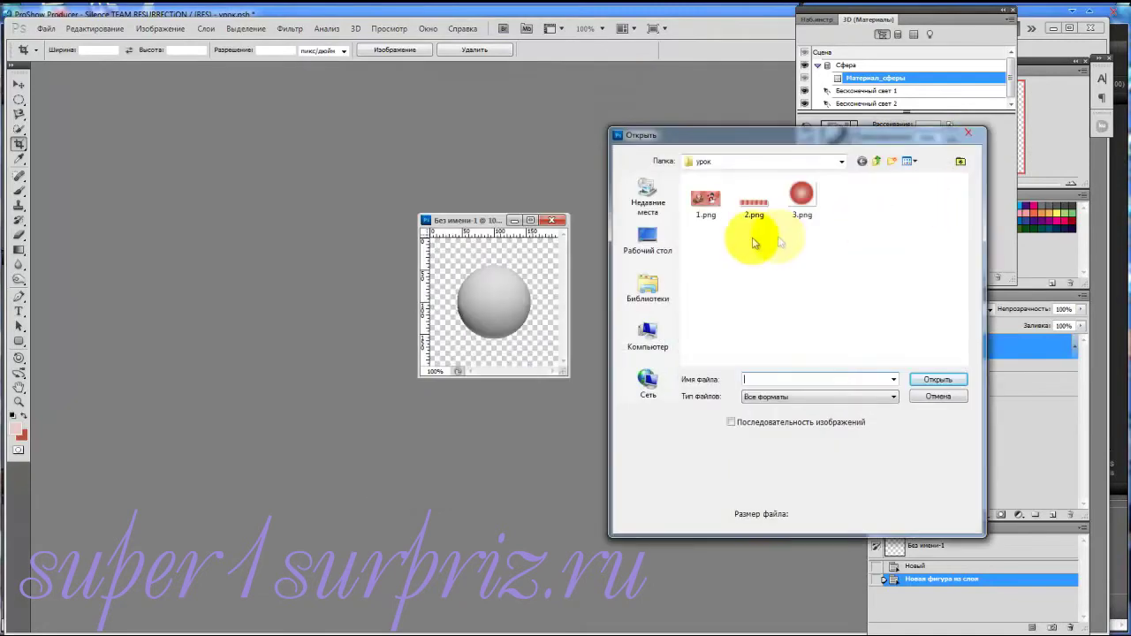
{"action": "left_click", "coordinate": [708, 202]}
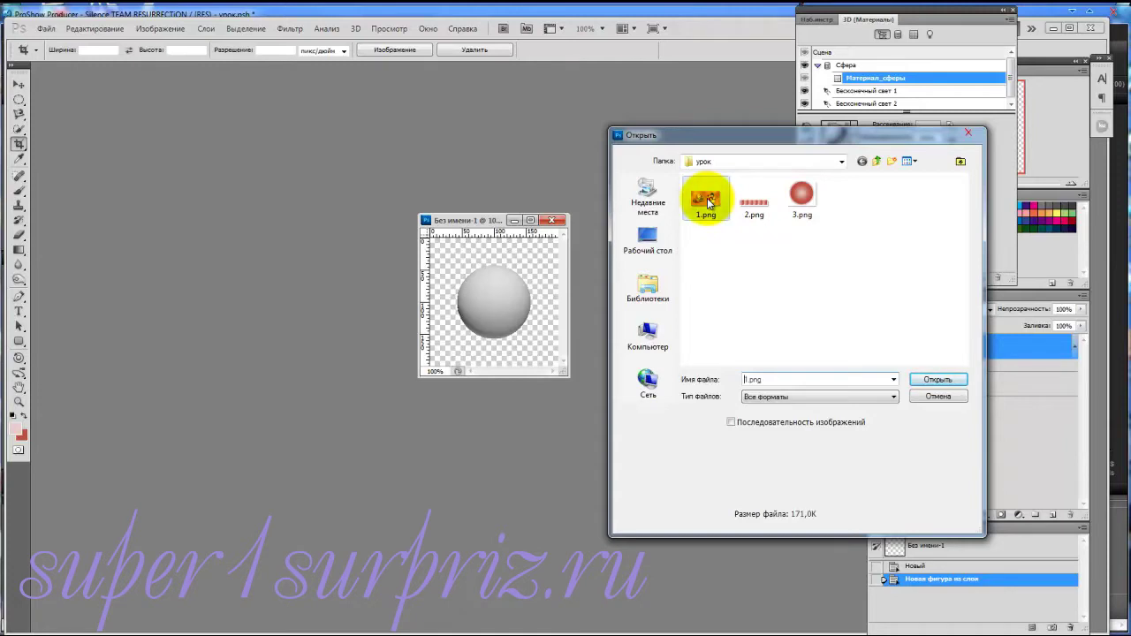
{"action": "left_click", "coordinate": [939, 380]}
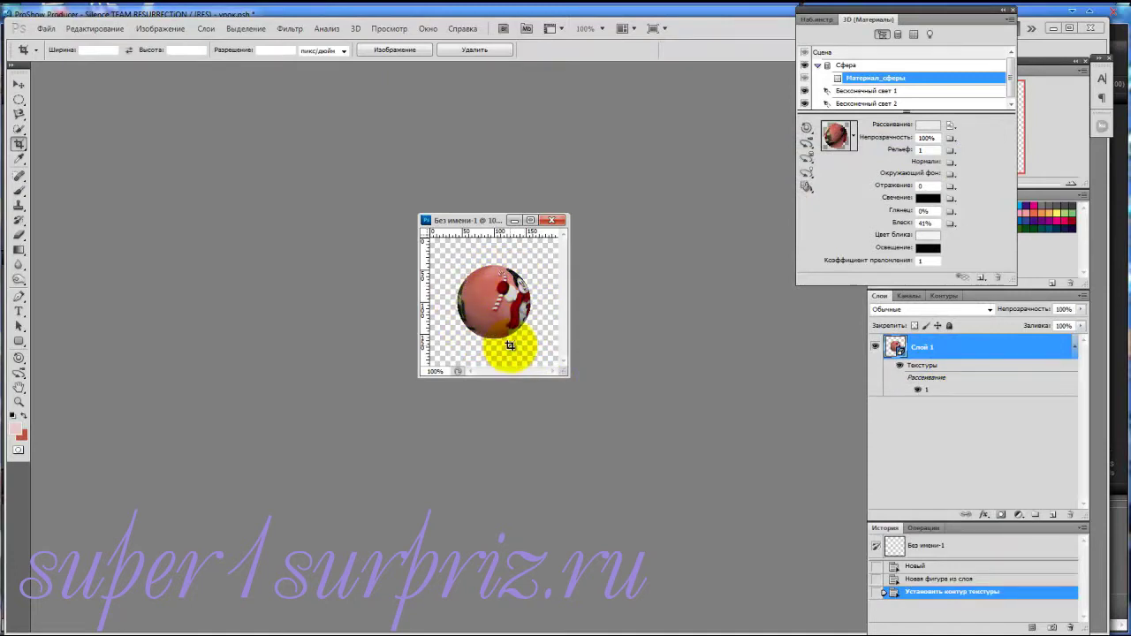
Activate the 3D object rotate tool and show the animation timeline
{"action": "left_click", "coordinate": [18, 85]}
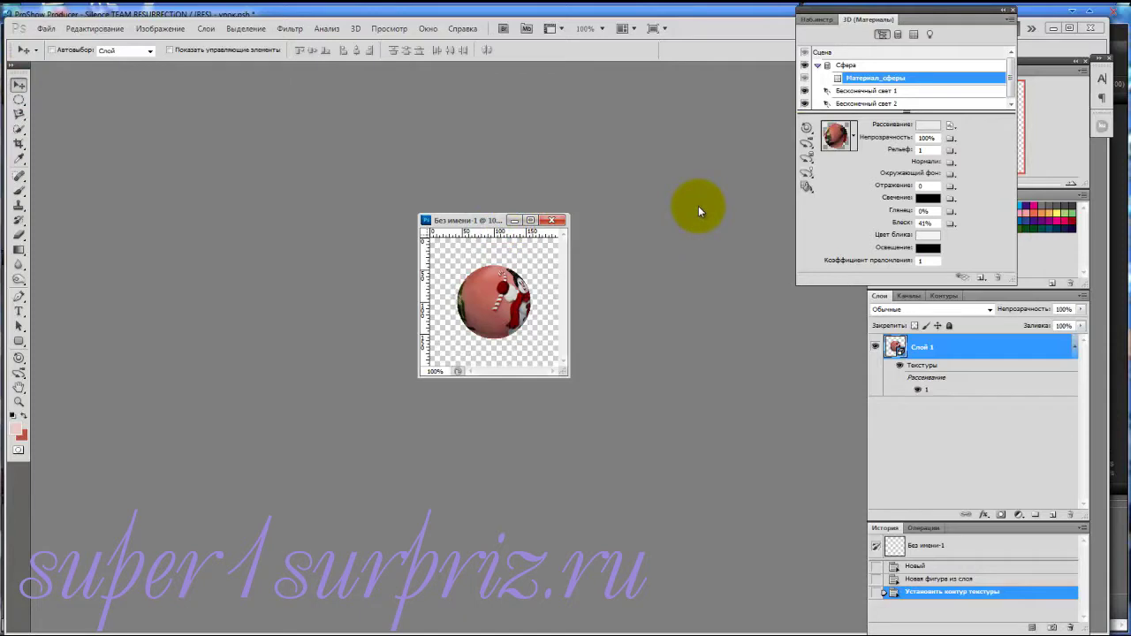
{"action": "left_click", "coordinate": [807, 129]}
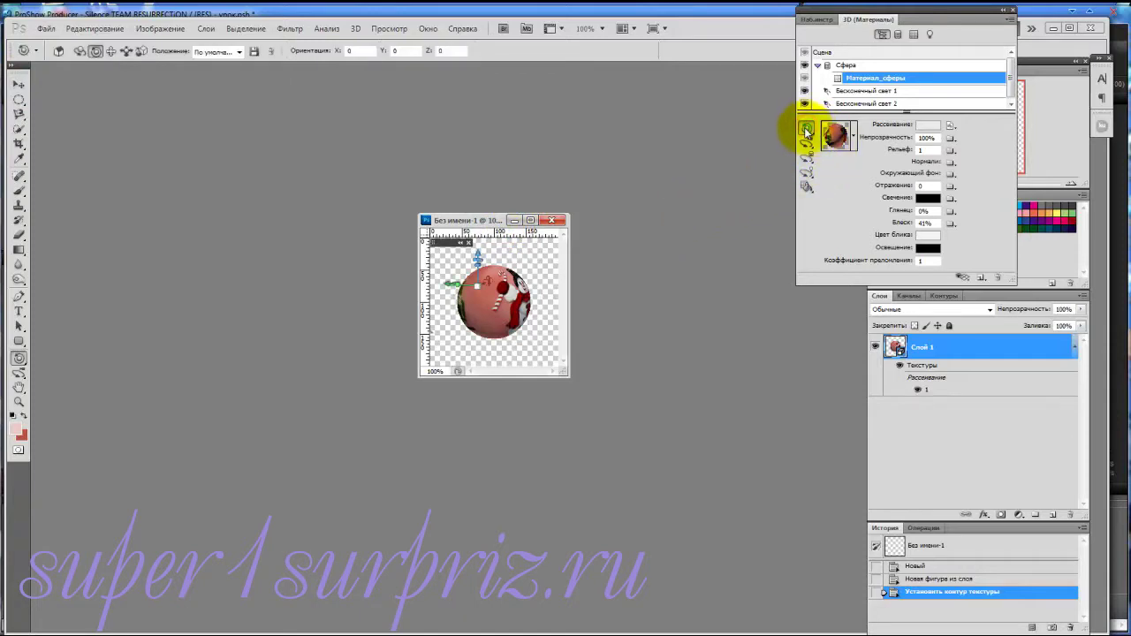
{"action": "left_click_drag", "start_coordinate": [799, 129], "coordinate": [849, 139]}
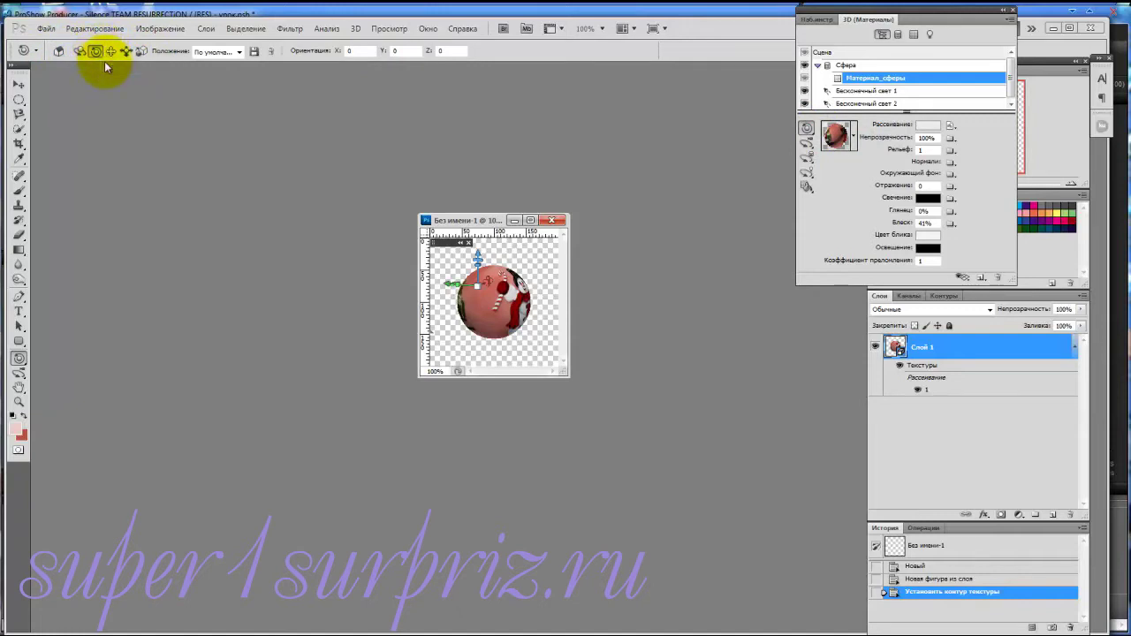
{"action": "left_click", "coordinate": [428, 29]}
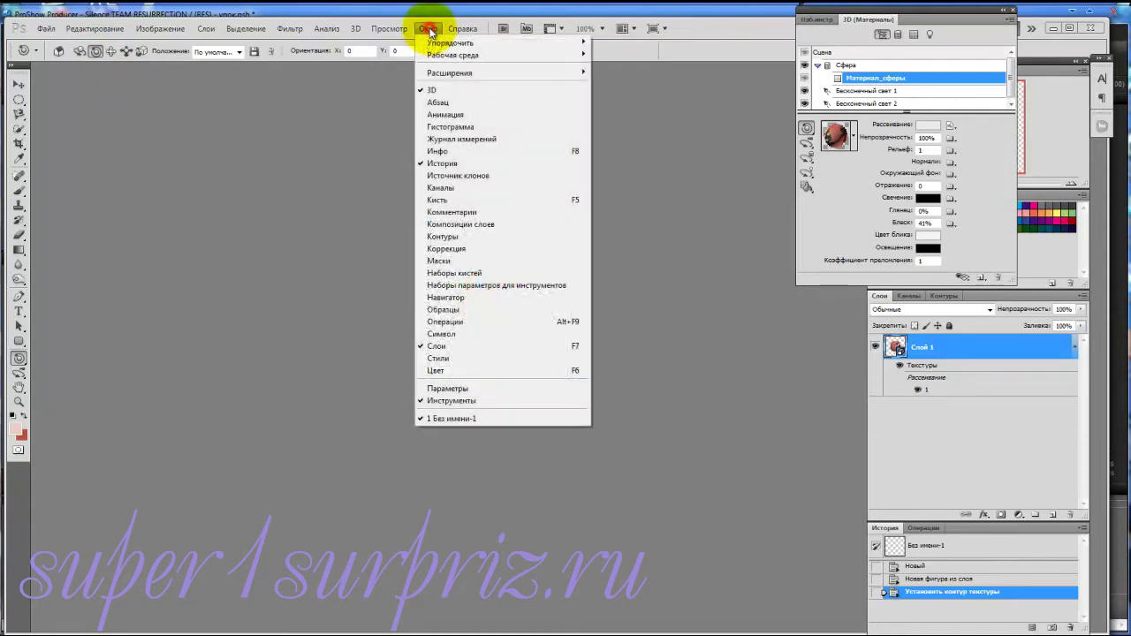
{"action": "left_click", "coordinate": [433, 116]}
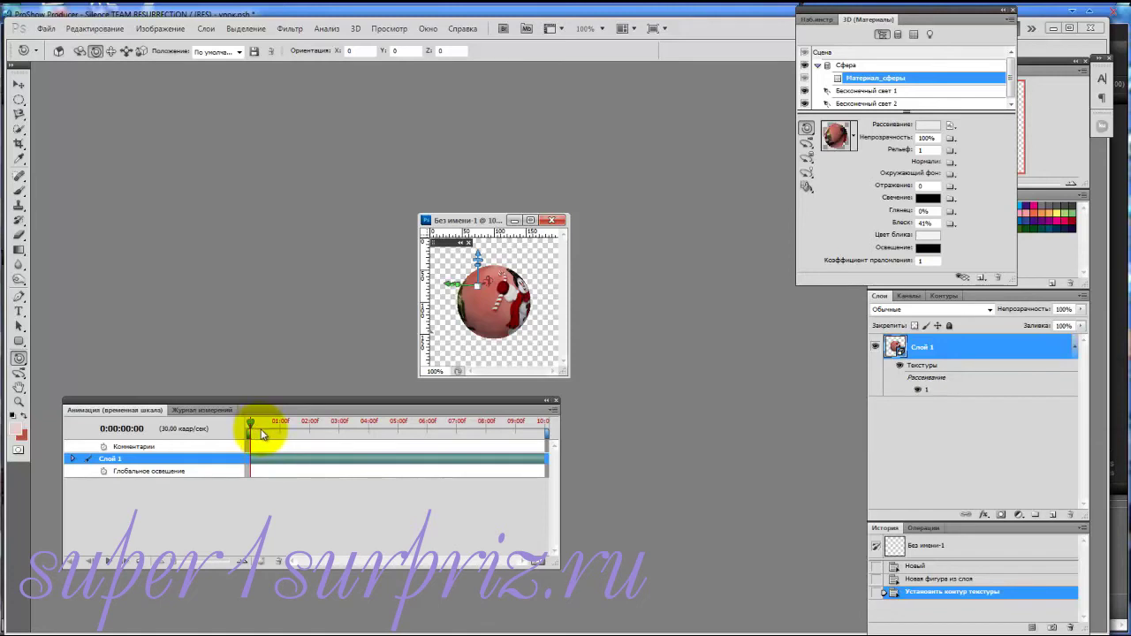
Set the document timeline to a duration of 0:00:2:00 and a frame rate of 15 frames per second
{"action": "left_click", "coordinate": [555, 412]}
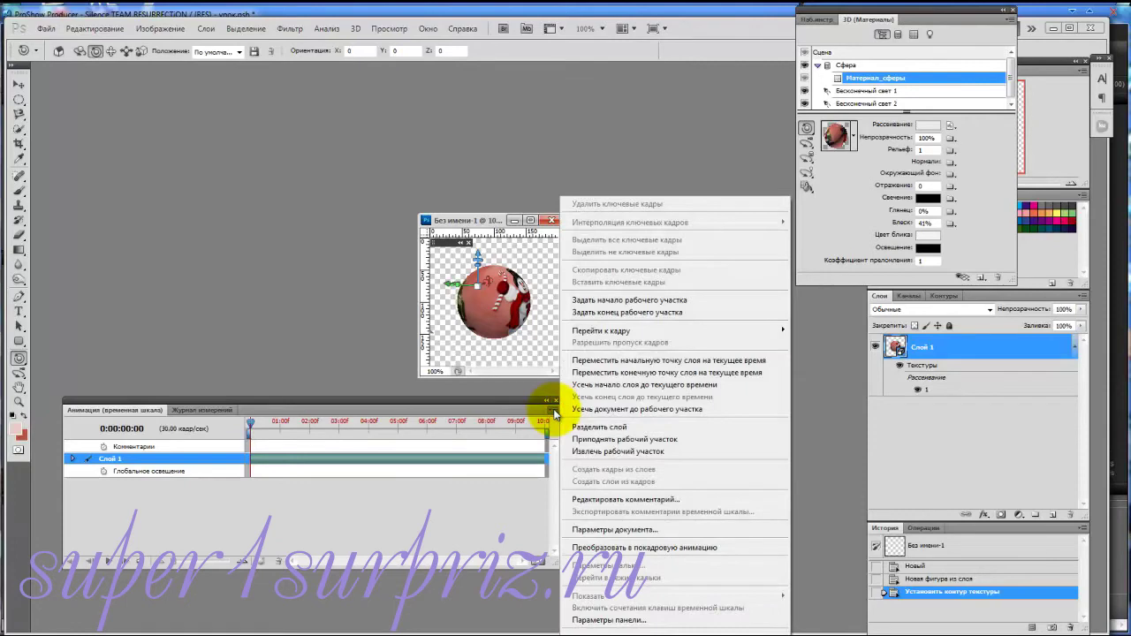
{"action": "left_click", "coordinate": [590, 531]}
{"action": "left_click_drag", "start_coordinate": [586, 240], "coordinate": [572, 244]}
{"action": "type", "text": "15"}
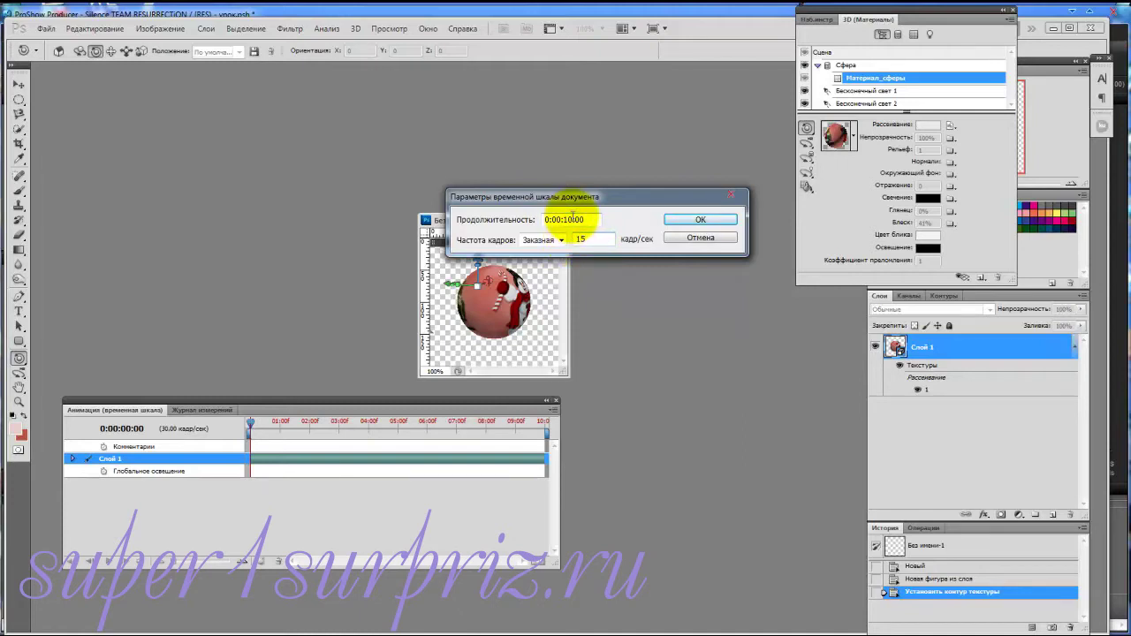
{"action": "left_click_drag", "start_coordinate": [572, 220], "coordinate": [564, 220]}
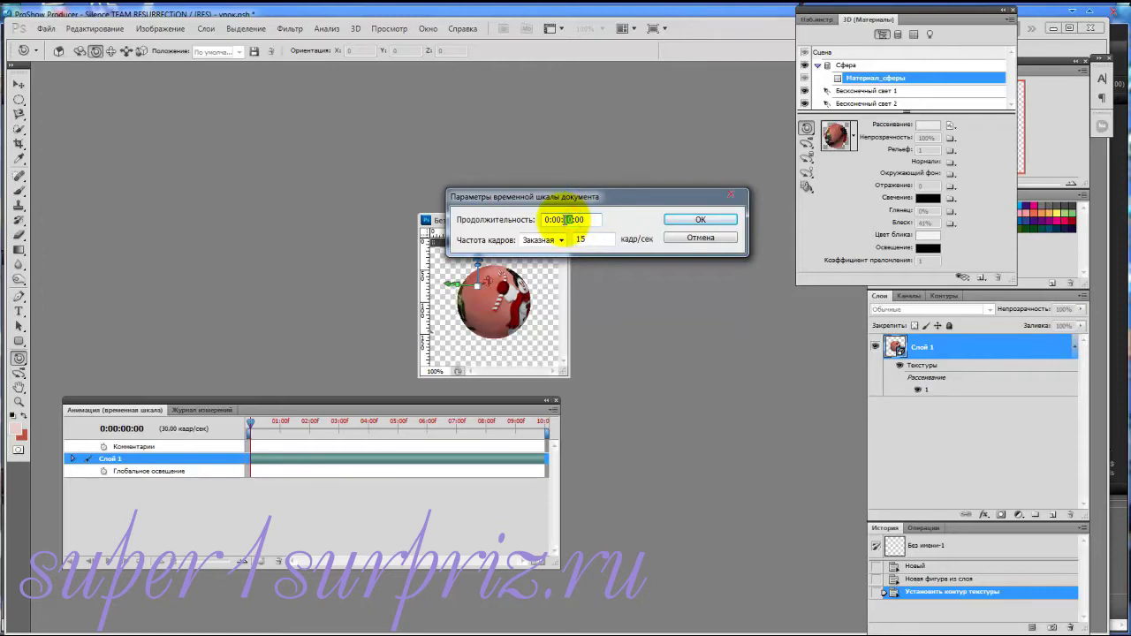
{"action": "type", "text": "3"}
{"action": "key", "text": "BackSpace"}
{"action": "type", "text": "2"}
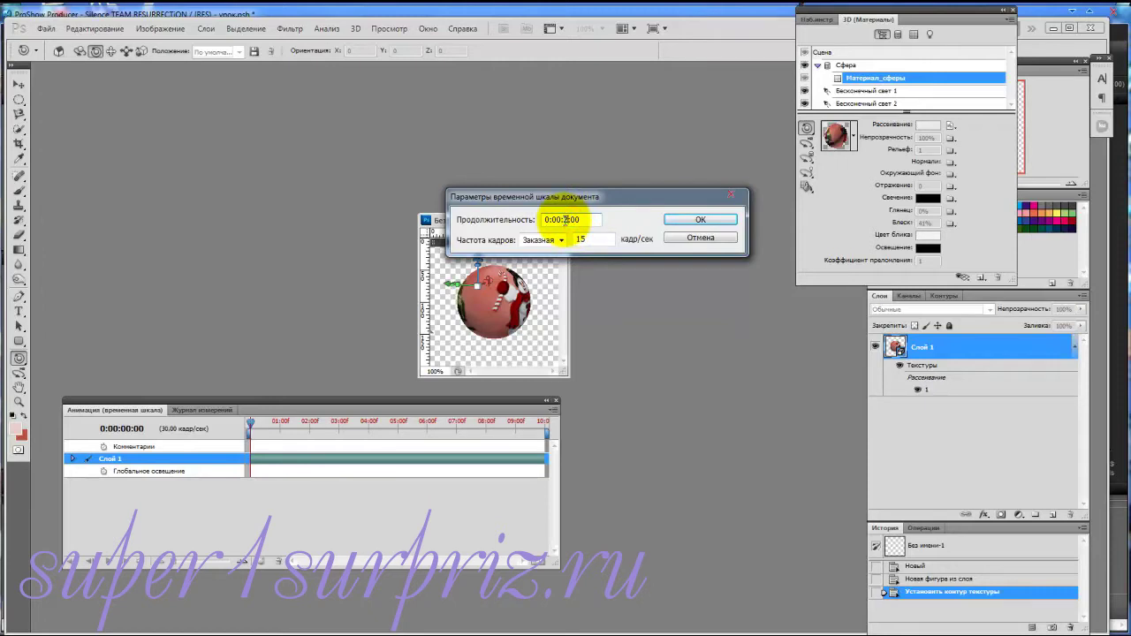
{"action": "left_click", "coordinate": [711, 223]}
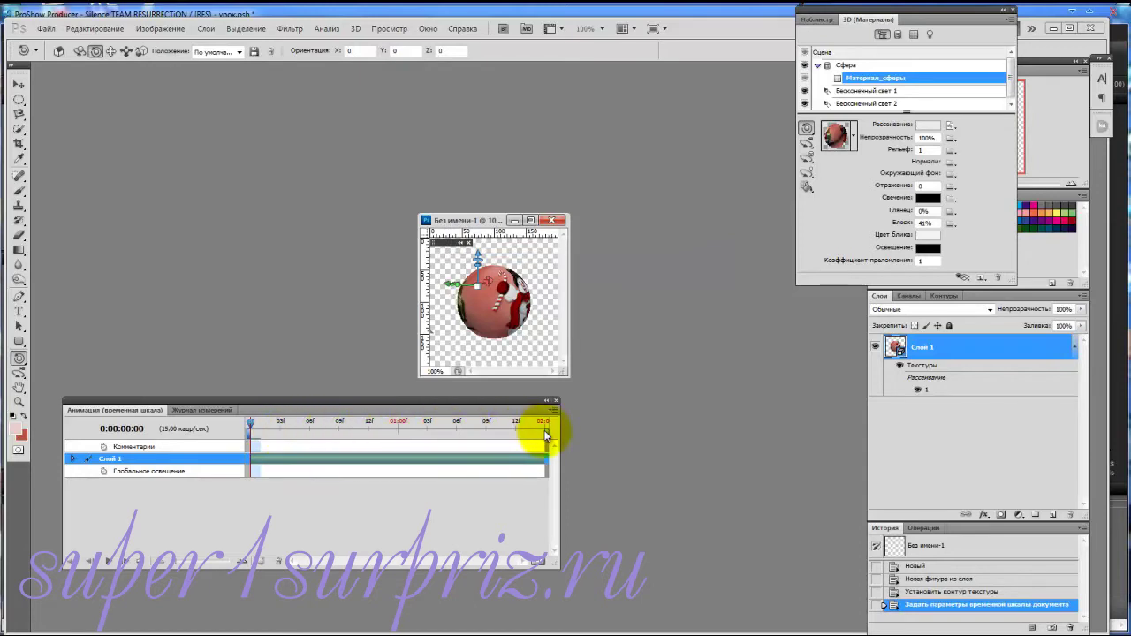
Keyframe the sphere's 3D object position at the start and with Z orientation 360 at 0:00:01:14, and preview the rotation
{"action": "left_click", "coordinate": [74, 459]}
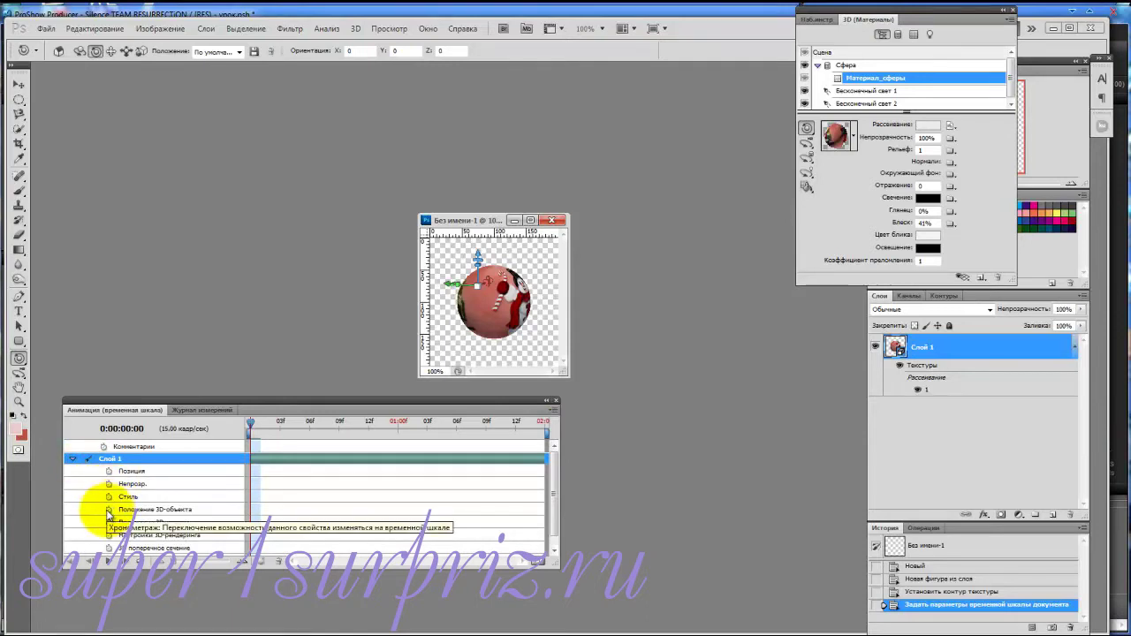
{"action": "left_click", "coordinate": [109, 510]}
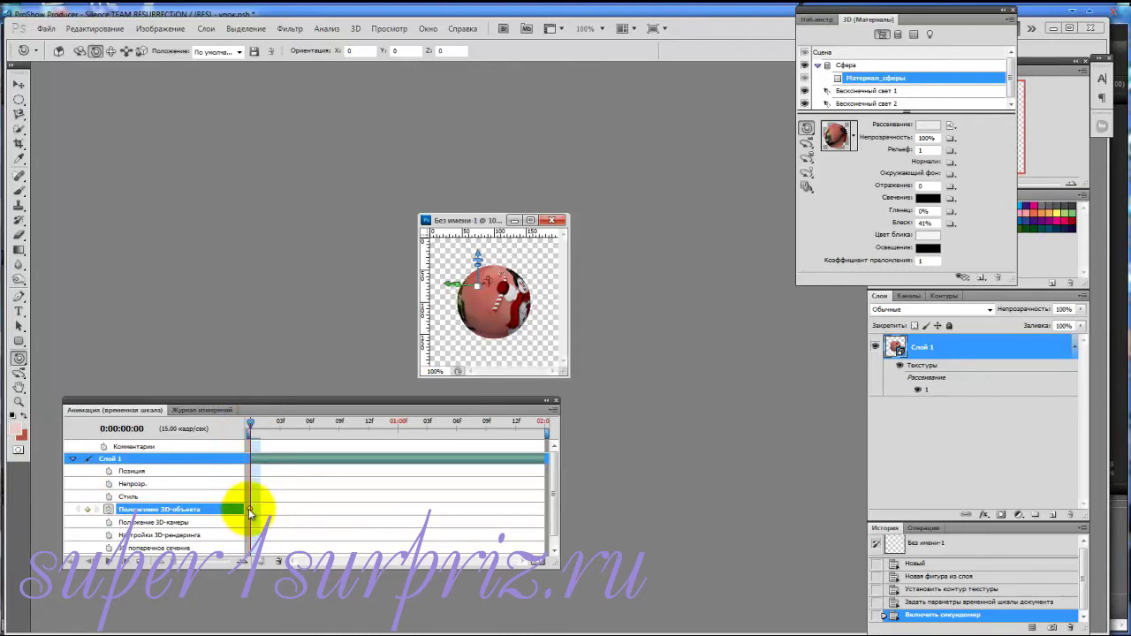
{"action": "mouse_move", "coordinate": [478, 253]}
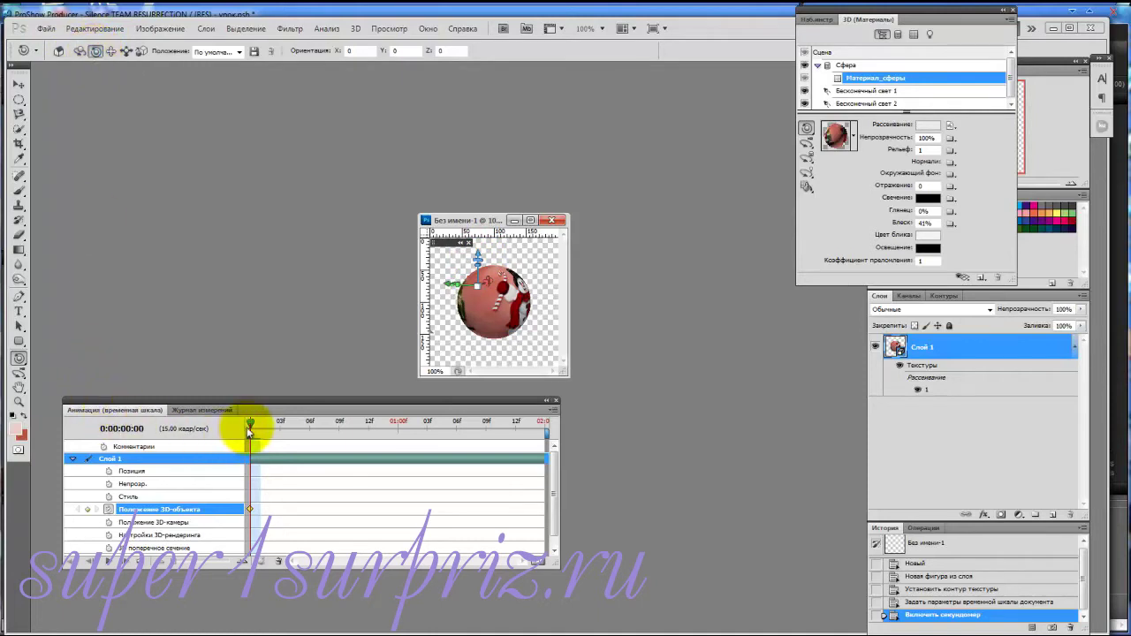
{"action": "left_click_drag", "start_coordinate": [251, 427], "coordinate": [537, 428]}
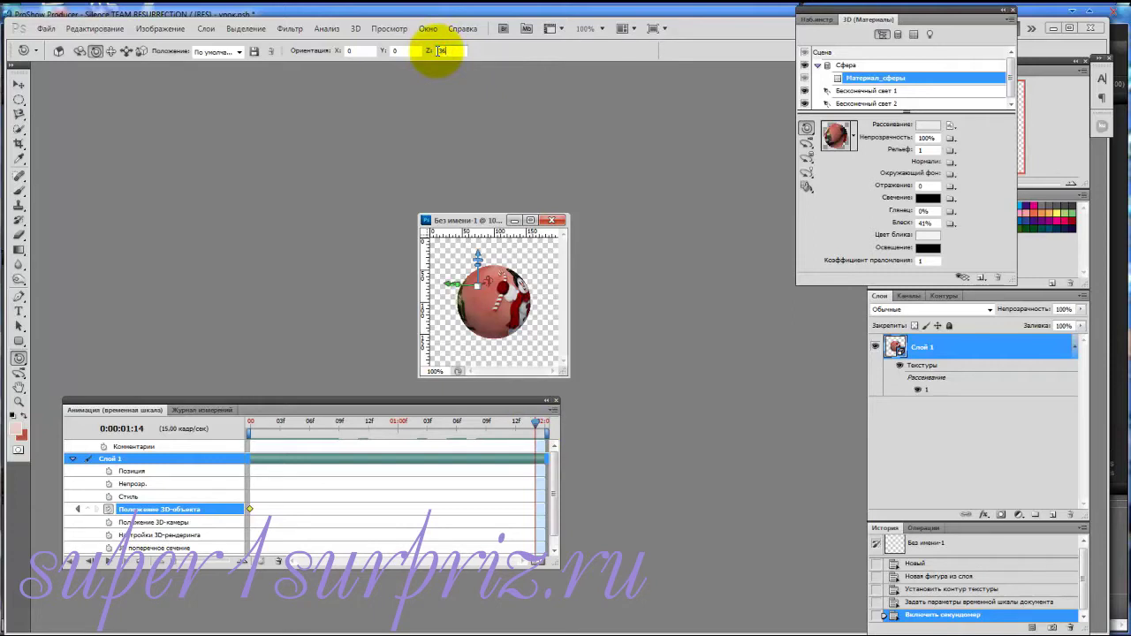
{"action": "key", "text": "Return"}
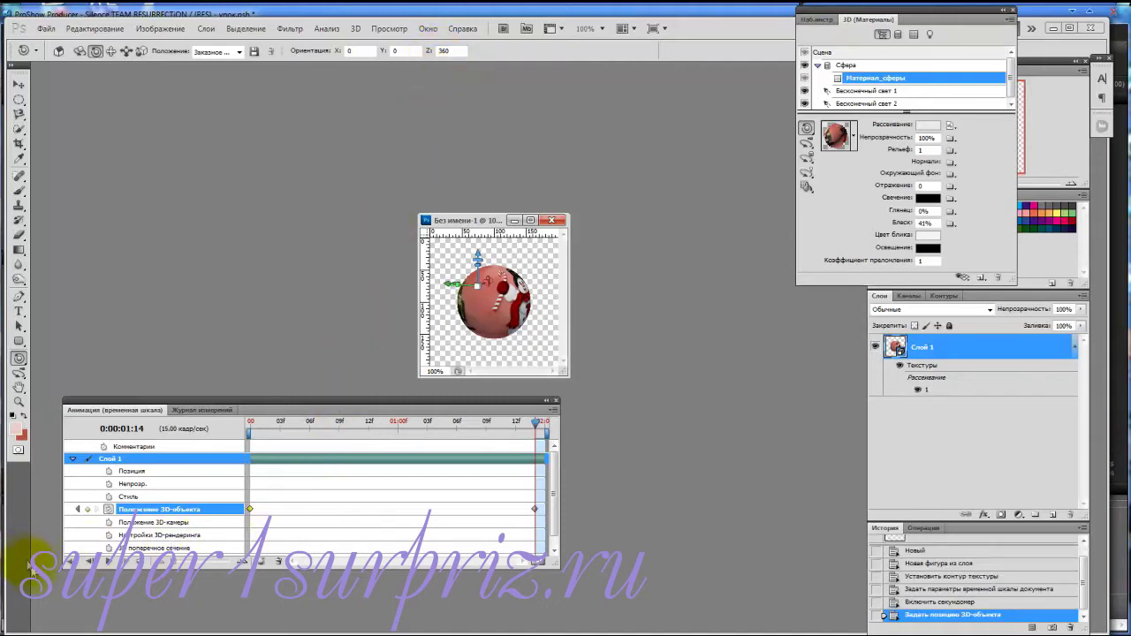
{"action": "left_click", "coordinate": [108, 562]}
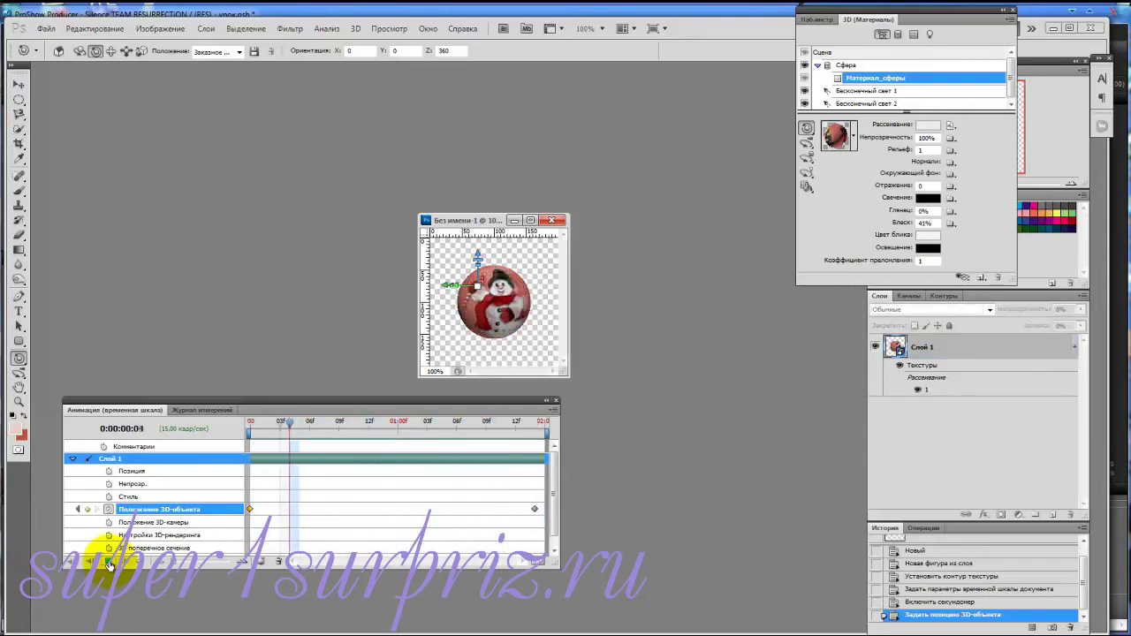
{"action": "left_click", "coordinate": [108, 562]}
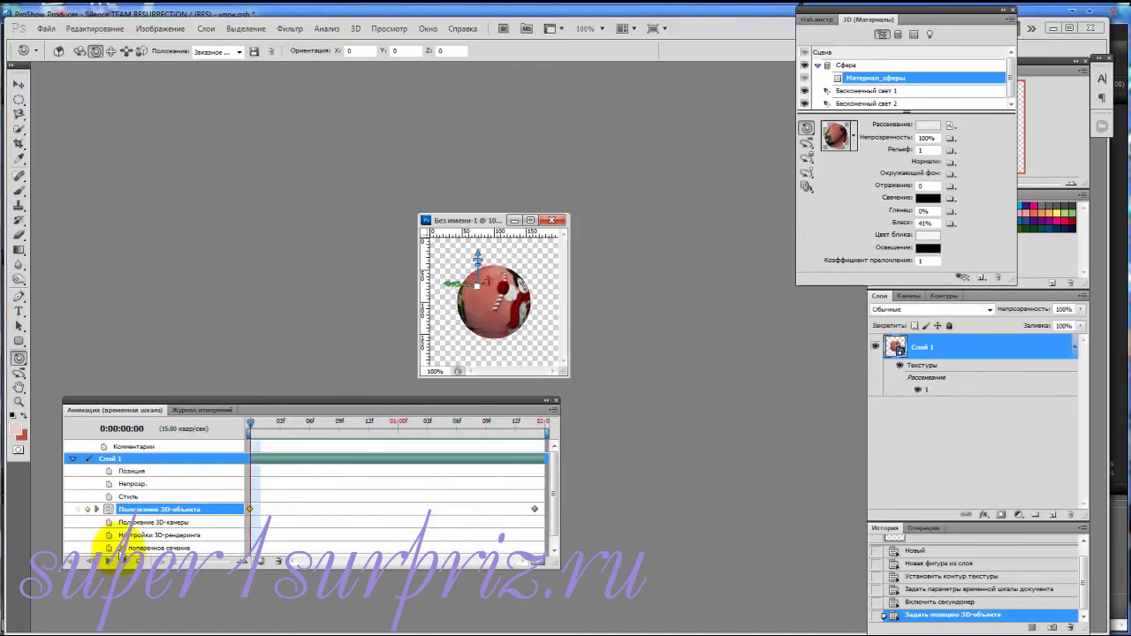
Save the sphere animation for web as a 256-colour transparent GIF in the folder урок, and close the document
{"action": "left_click", "coordinate": [46, 29]}
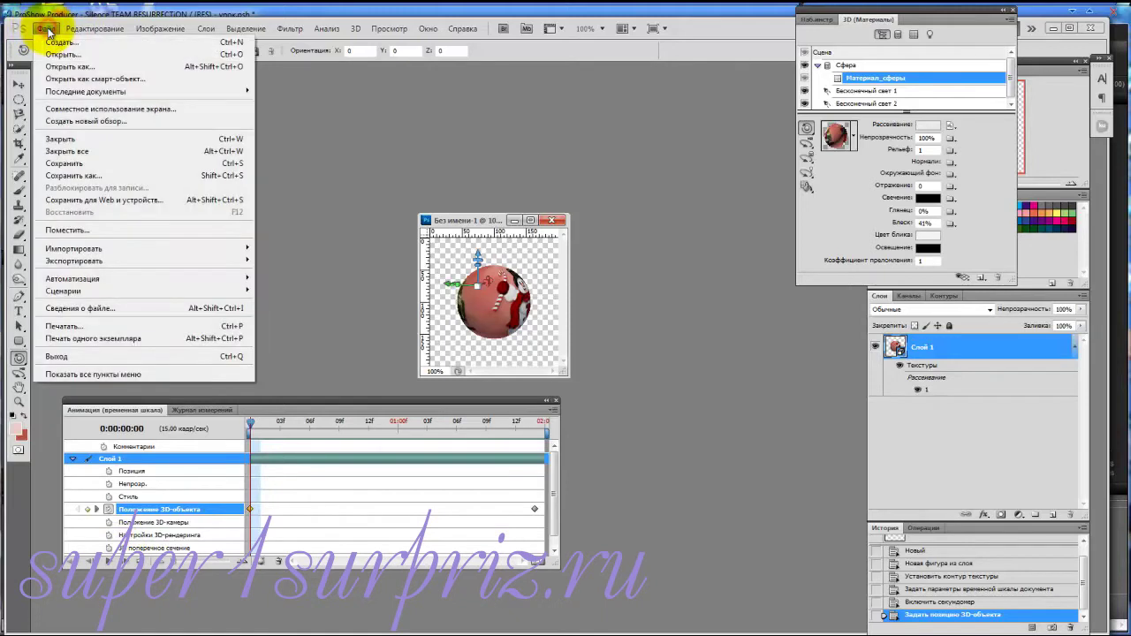
{"action": "left_click", "coordinate": [68, 202]}
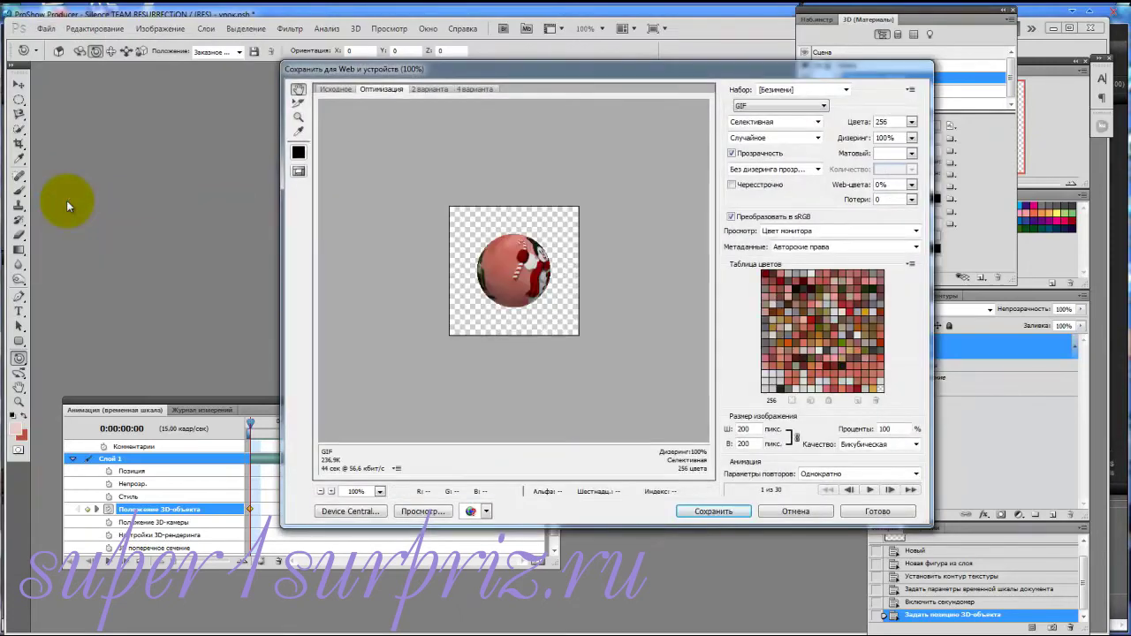
{"action": "left_click", "coordinate": [710, 511]}
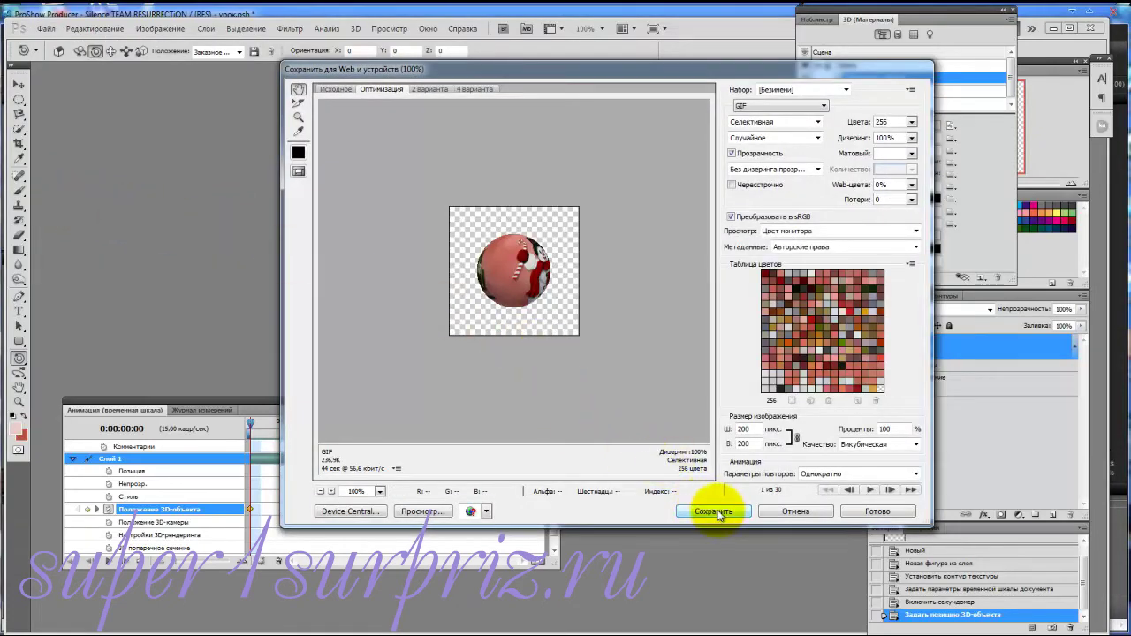
{"action": "key", "text": "BackSpace"}
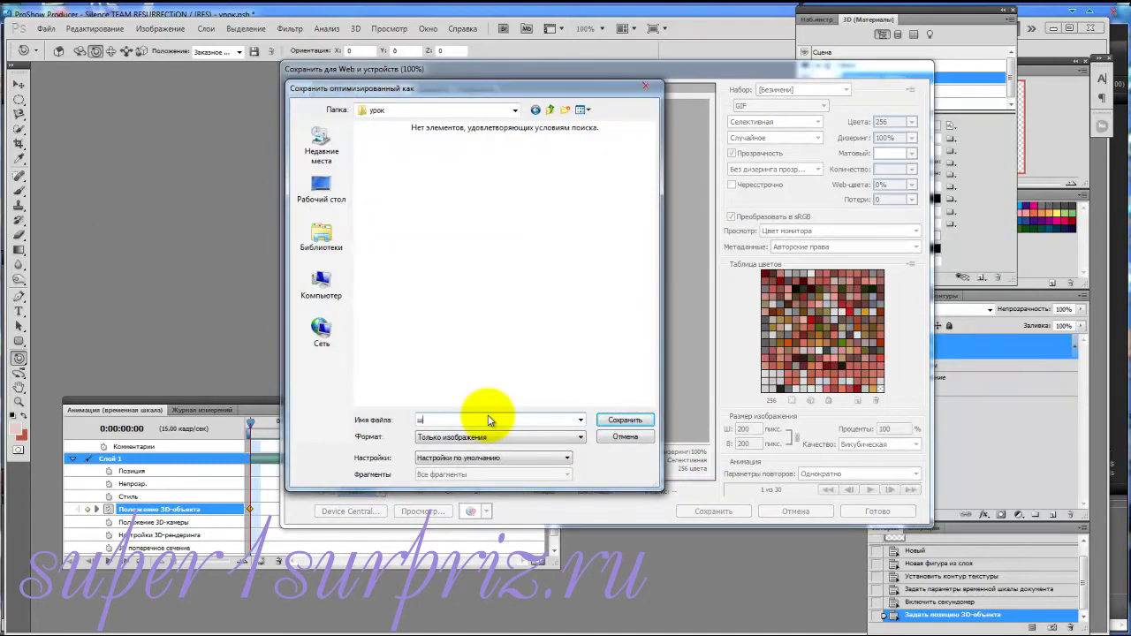
{"action": "left_click", "coordinate": [625, 421]}
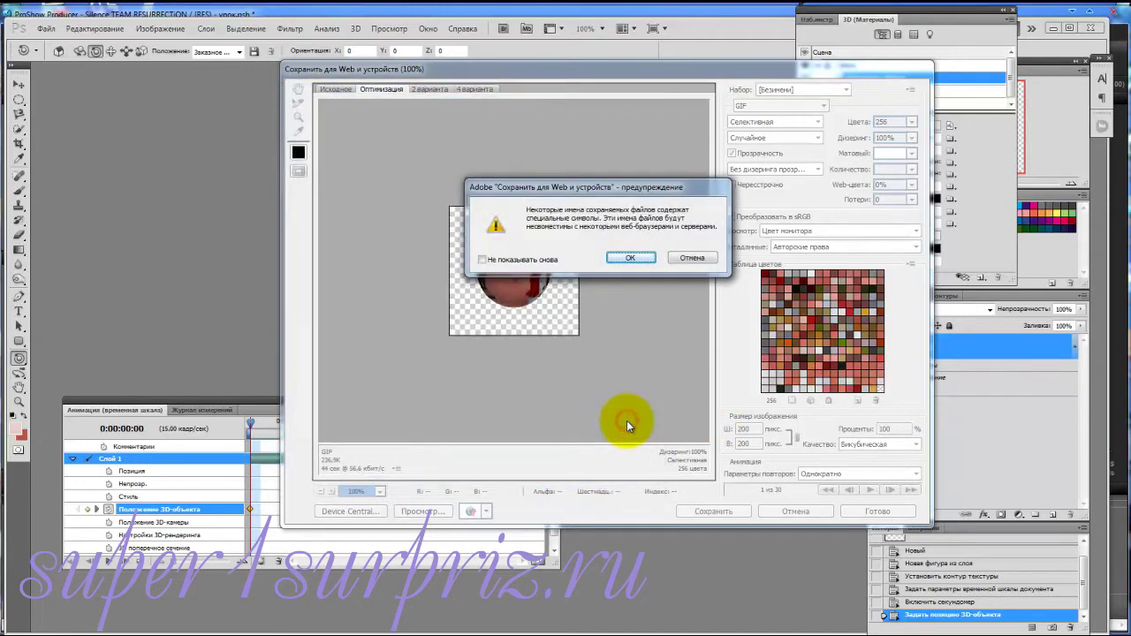
{"action": "left_click", "coordinate": [631, 258]}
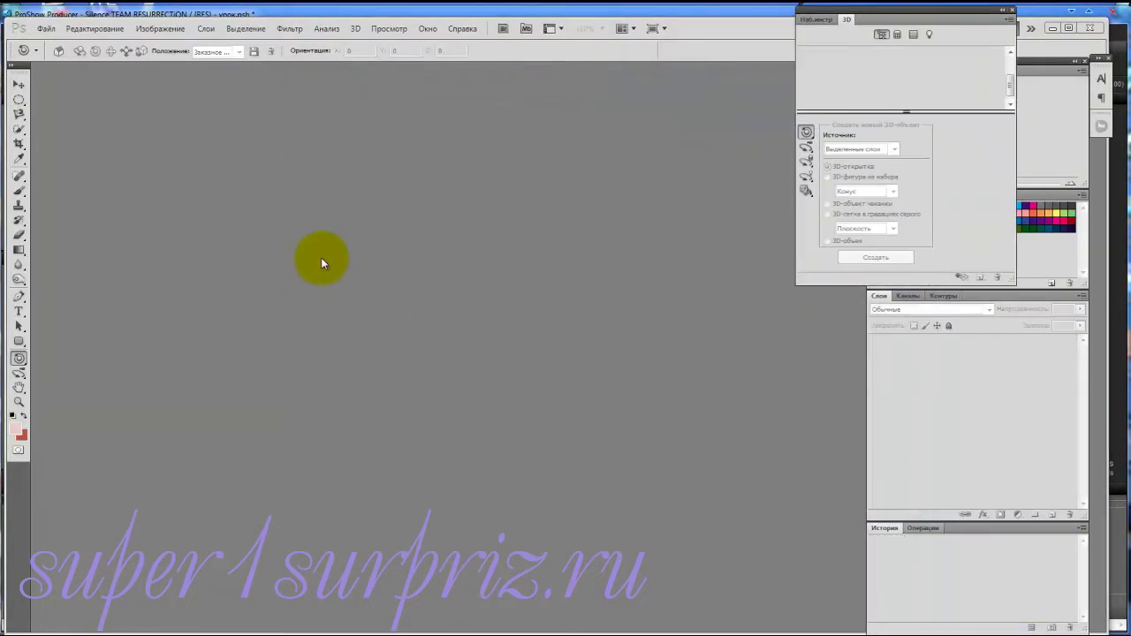
Create a new 200 × 200 px RGB document at 72 resolution with a transparent background, and move its window toward the workspace centre
{"action": "left_click", "coordinate": [46, 28]}
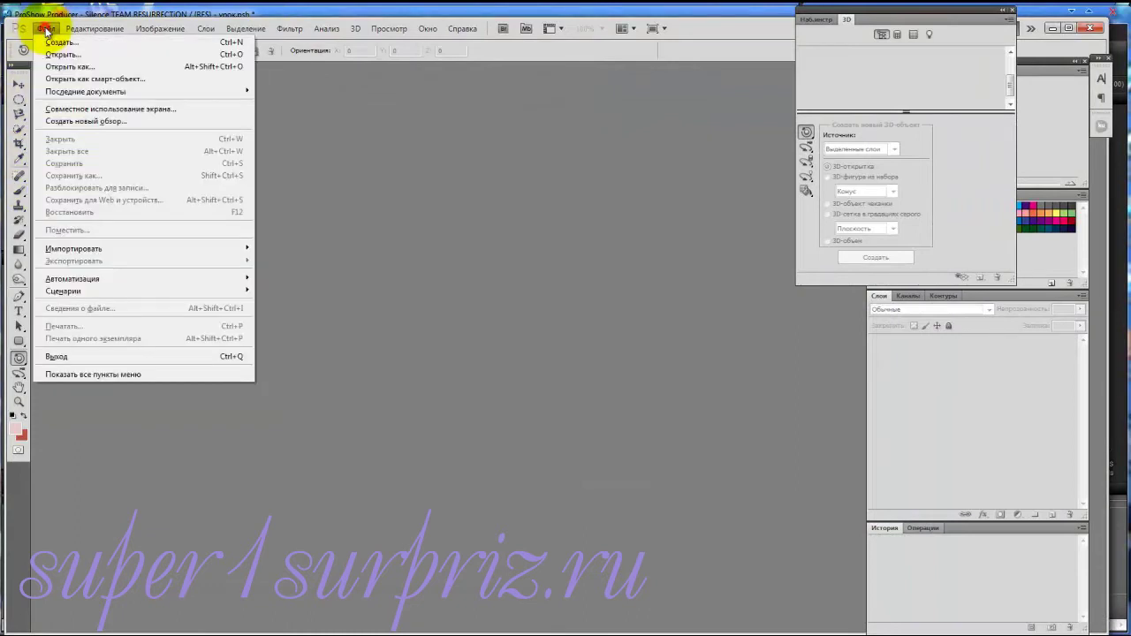
{"action": "left_click", "coordinate": [53, 42]}
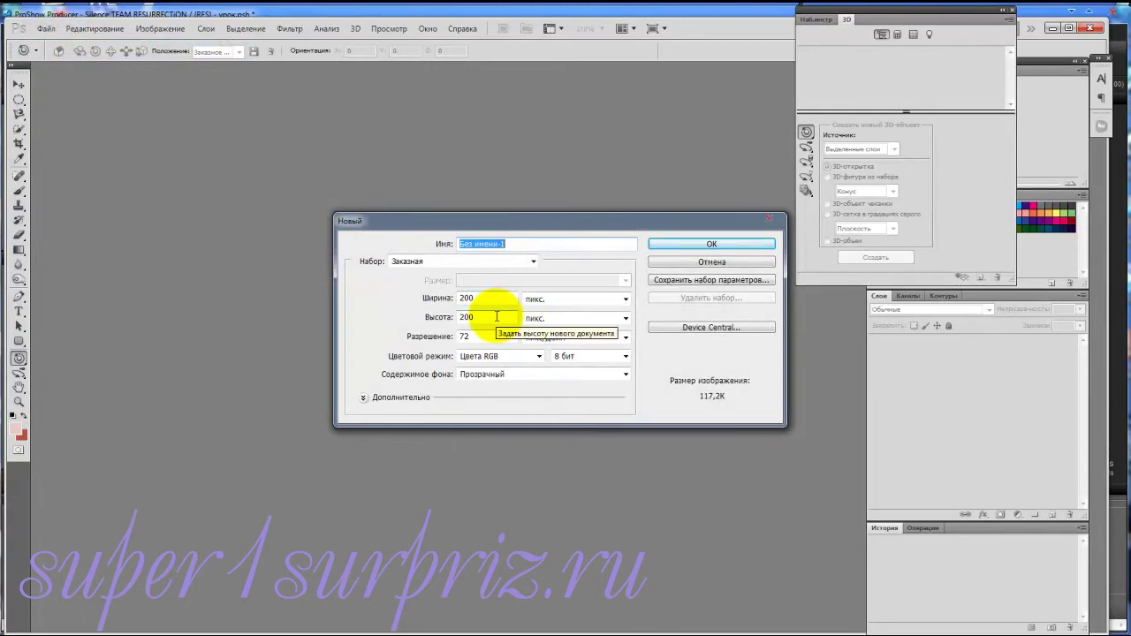
{"action": "left_click", "coordinate": [699, 247]}
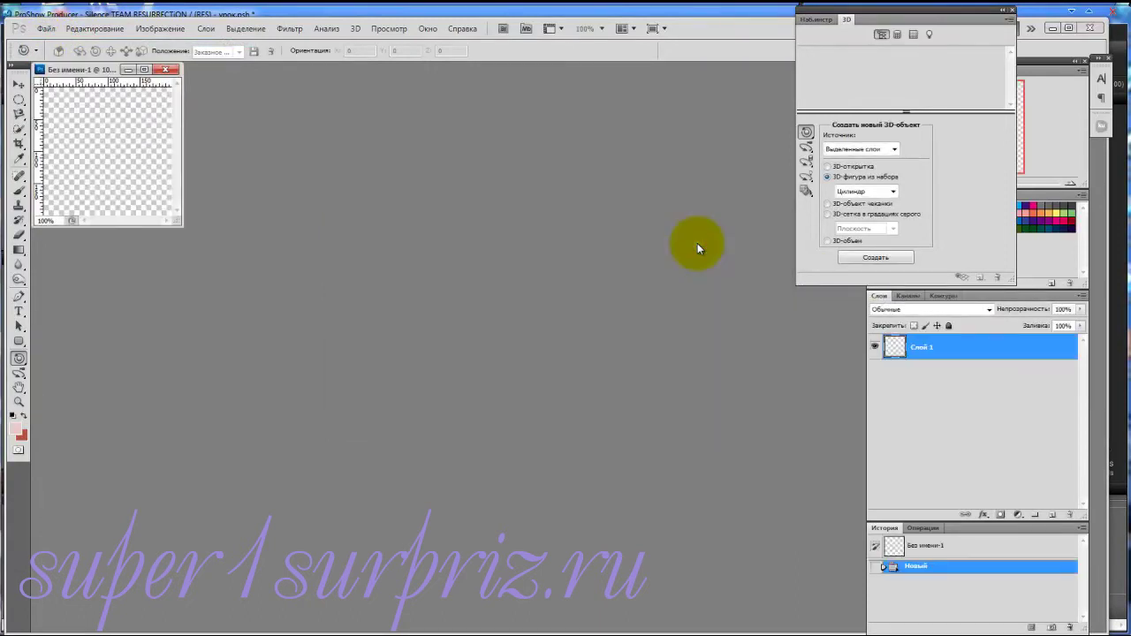
{"action": "left_click_drag", "start_coordinate": [114, 70], "coordinate": [525, 183]}
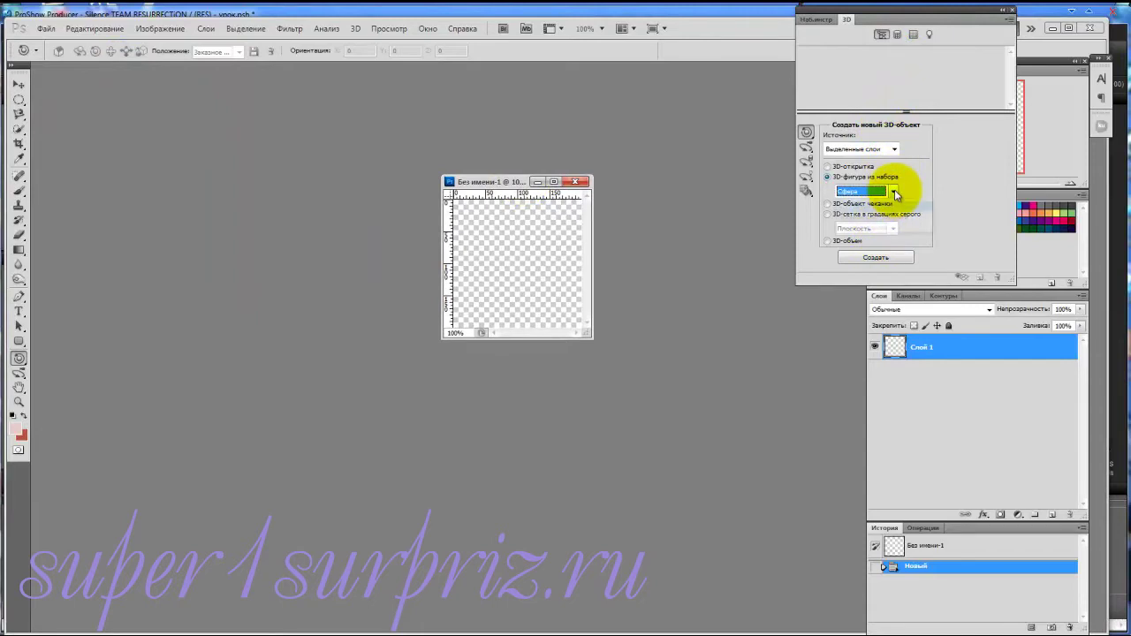
Create a 3D cylinder (Цилиндр) preset shape from the selected empty layer
{"action": "left_click", "coordinate": [895, 193]}
{"action": "left_click", "coordinate": [891, 237]}
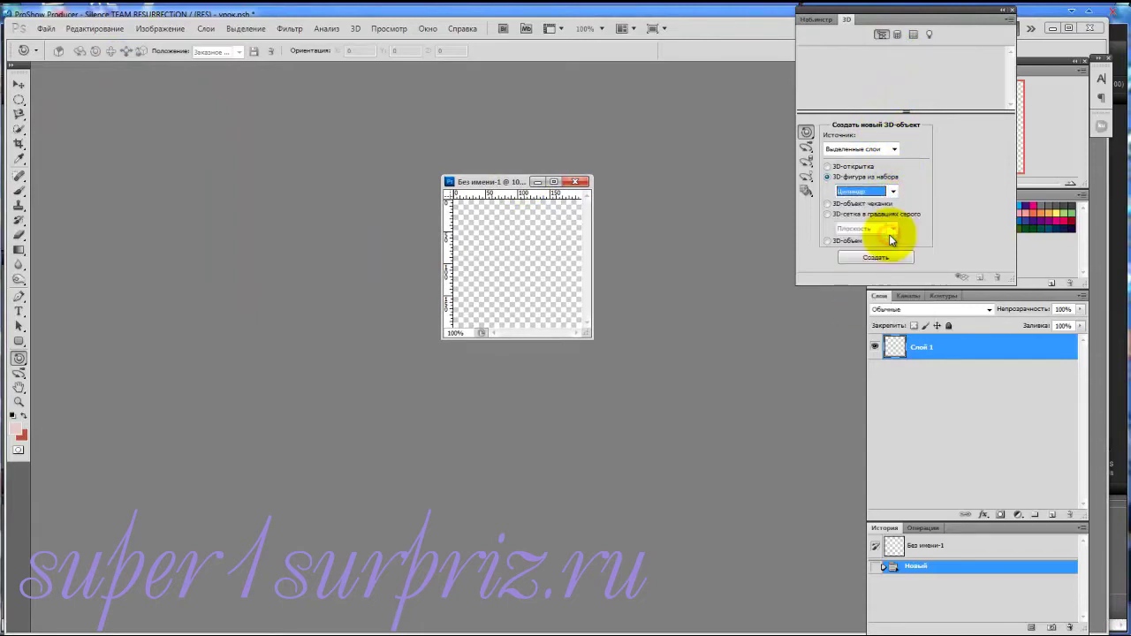
{"action": "left_click", "coordinate": [879, 257]}
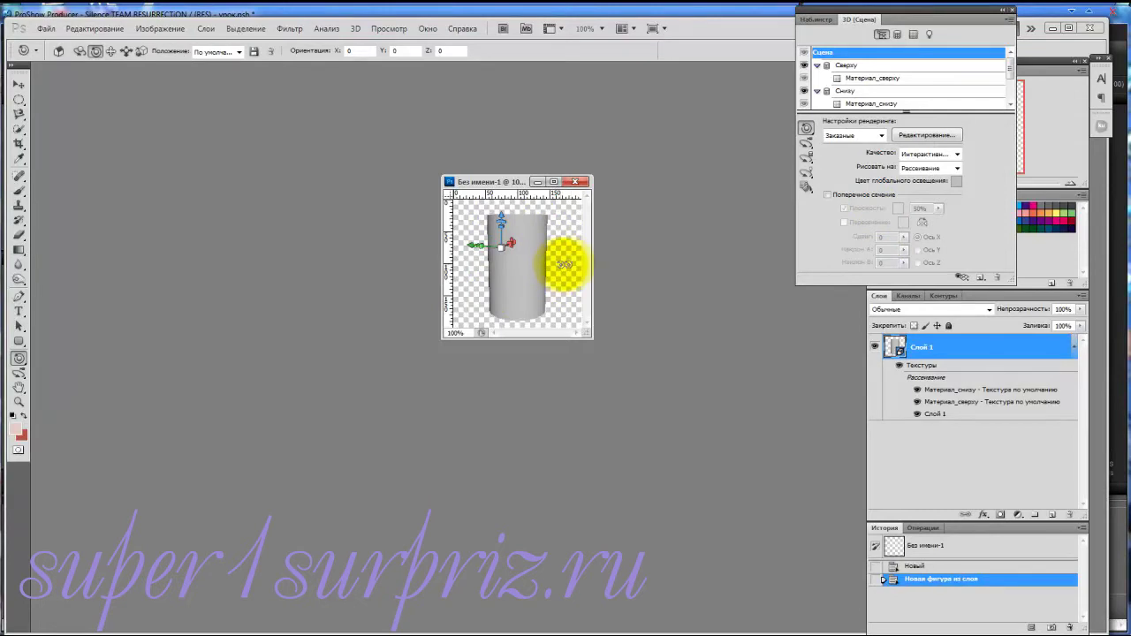
Load 3.png from the folder урок as the diffuse texture of the cylinder's top material, Материал_сверху
{"action": "left_click", "coordinate": [865, 79]}
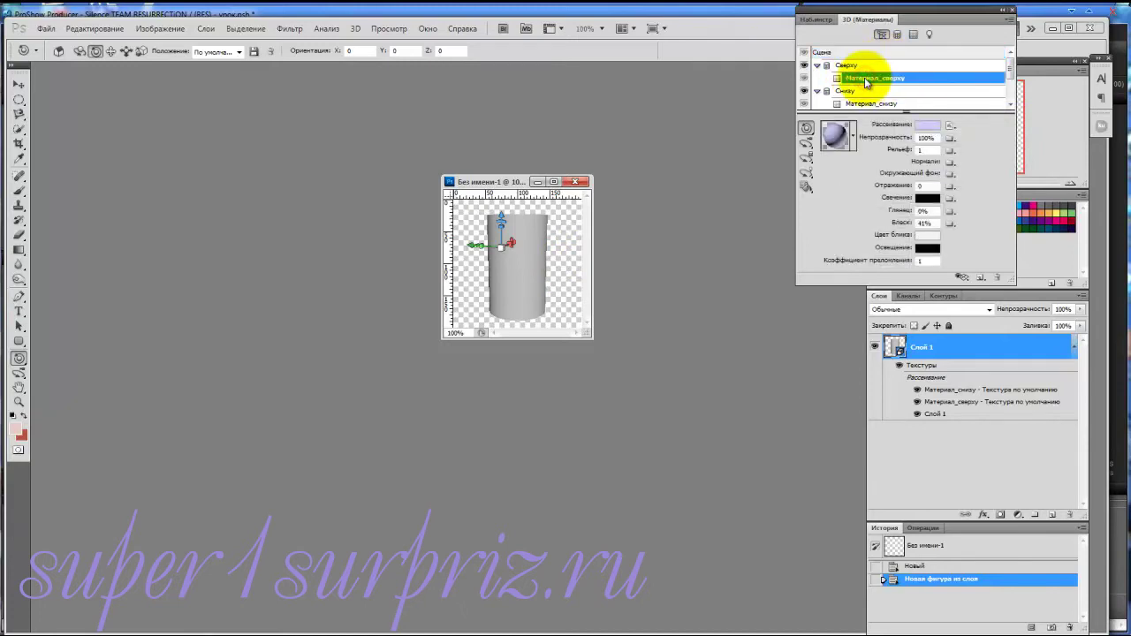
{"action": "left_click", "coordinate": [950, 126]}
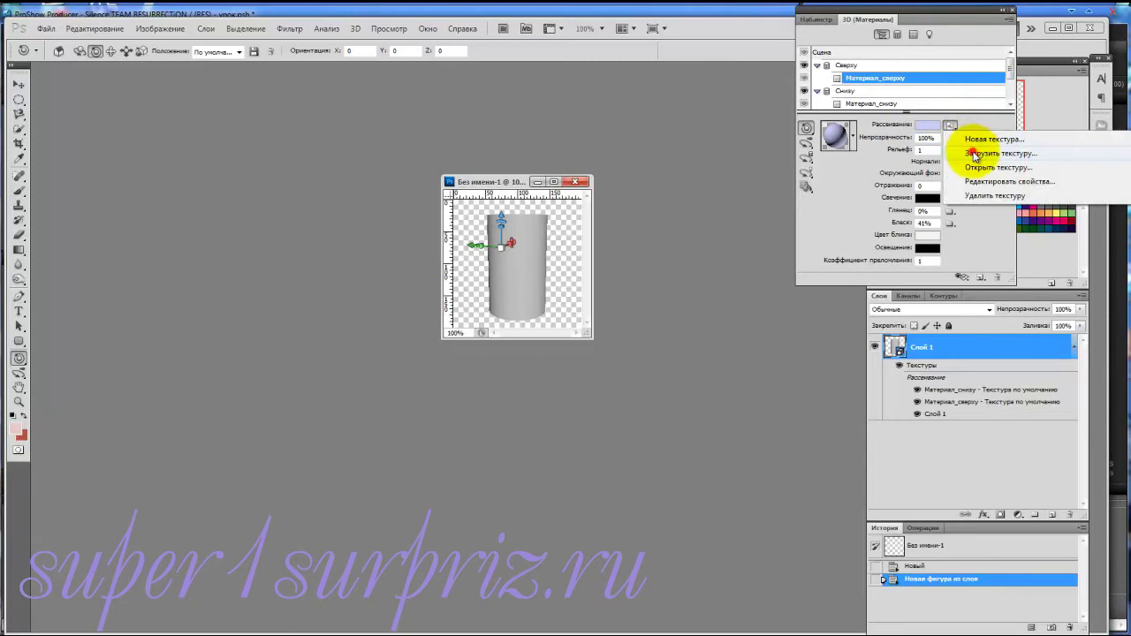
{"action": "left_click", "coordinate": [974, 155]}
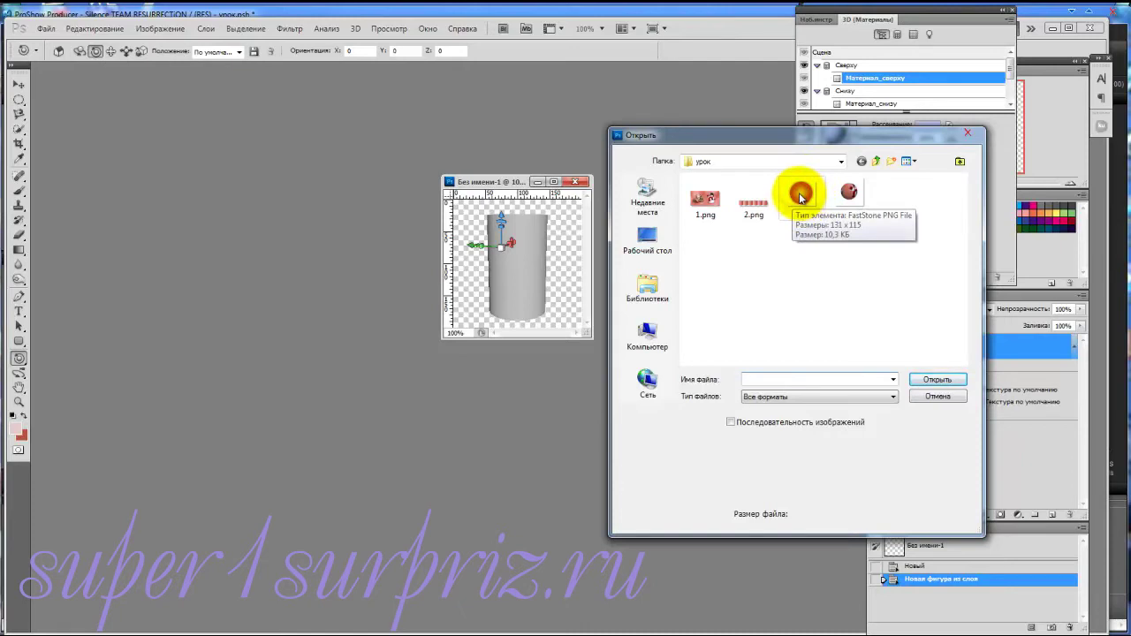
{"action": "left_click", "coordinate": [800, 195]}
{"action": "left_click", "coordinate": [937, 379]}
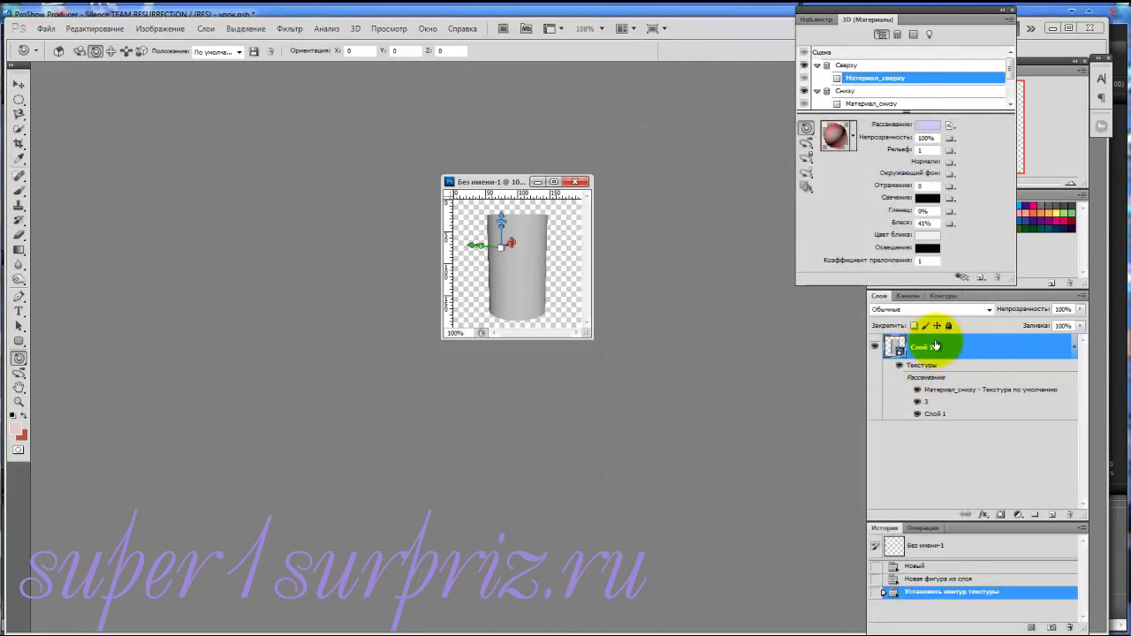
Set the opacity of the cylinder's bottom material, Материал_снизу, to 0%
{"action": "scroll", "coordinate": [1011, 78], "scroll_direction": "down", "scroll_amount": 2}
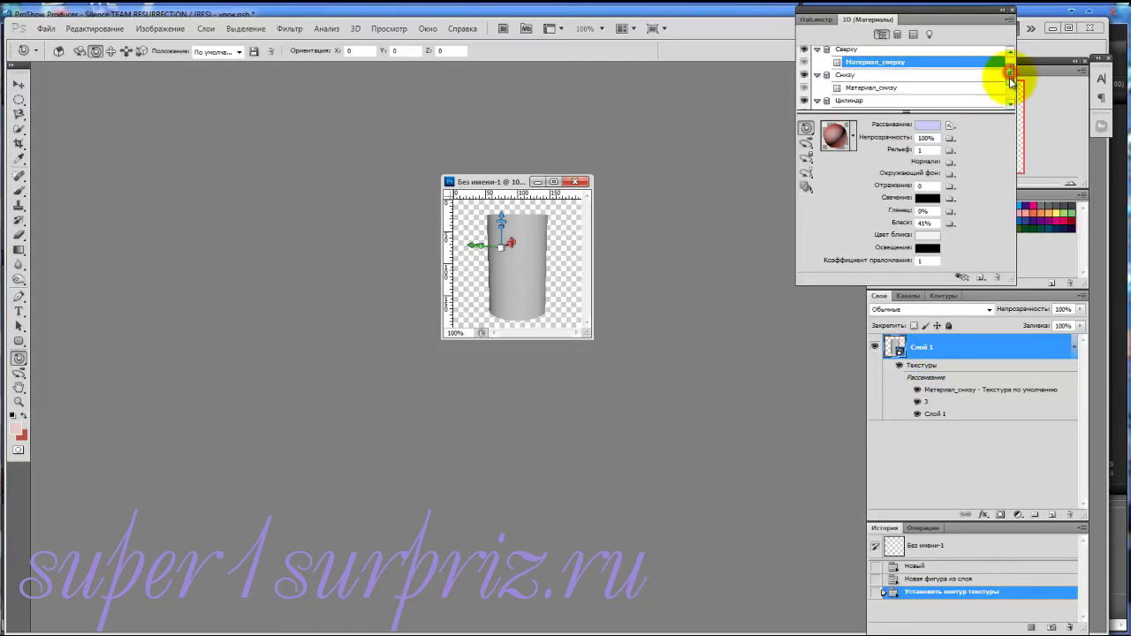
{"action": "left_click", "coordinate": [872, 82]}
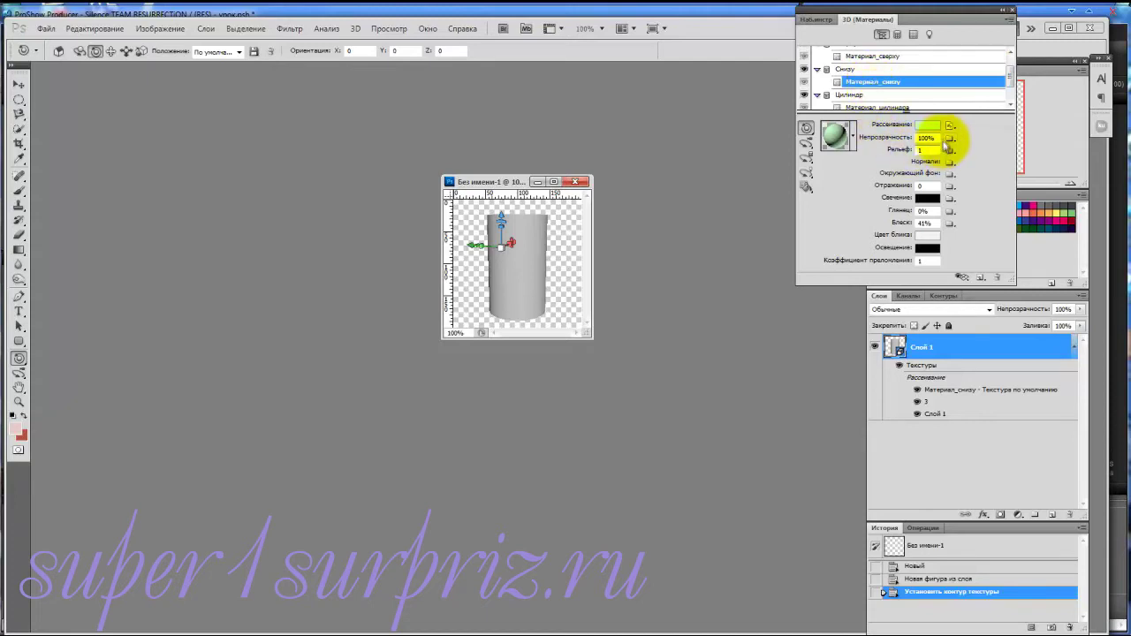
{"action": "double_click", "coordinate": [932, 137]}
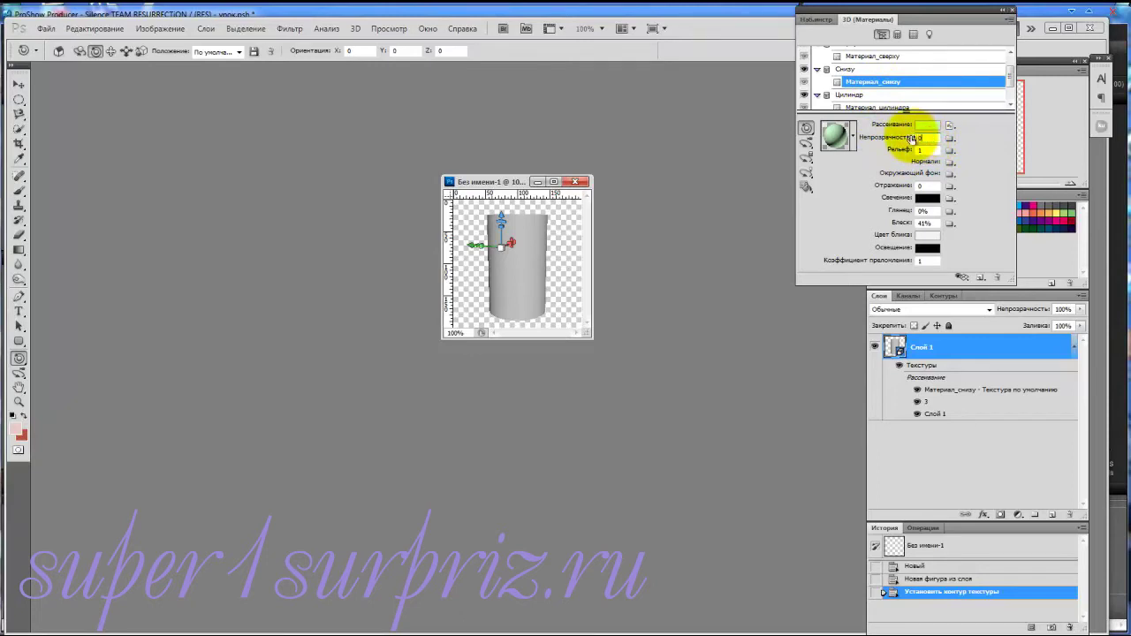
{"action": "key", "text": "Return"}
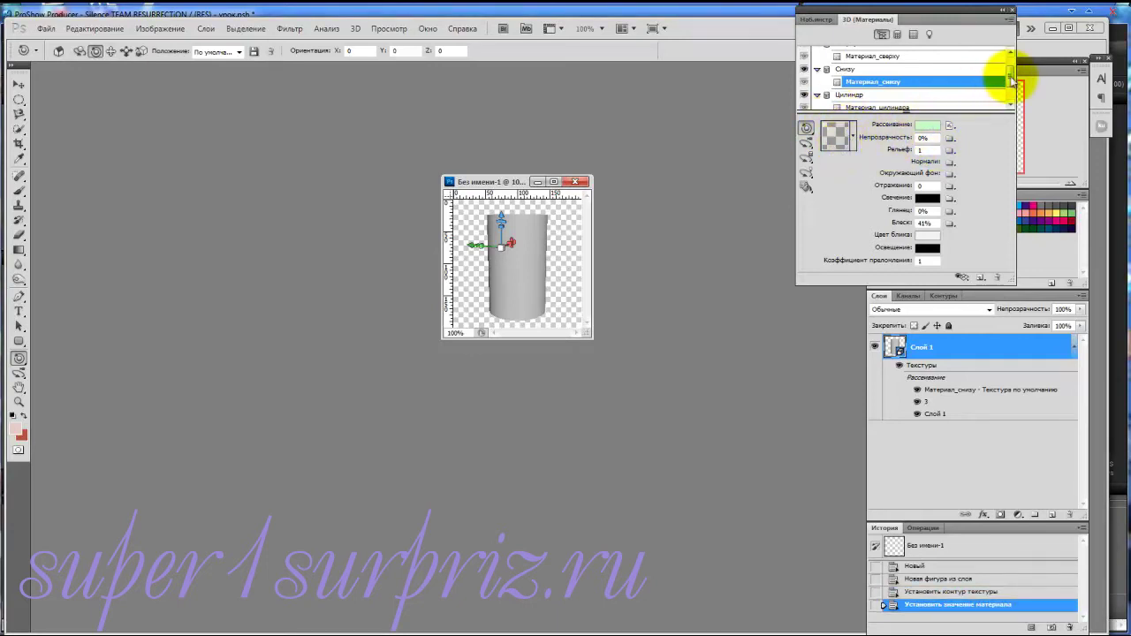
Load 2.png as the diffuse texture of the cylinder's side material, Материал_цилиндра
{"action": "left_click_drag", "start_coordinate": [1010, 76], "coordinate": [1012, 86]}
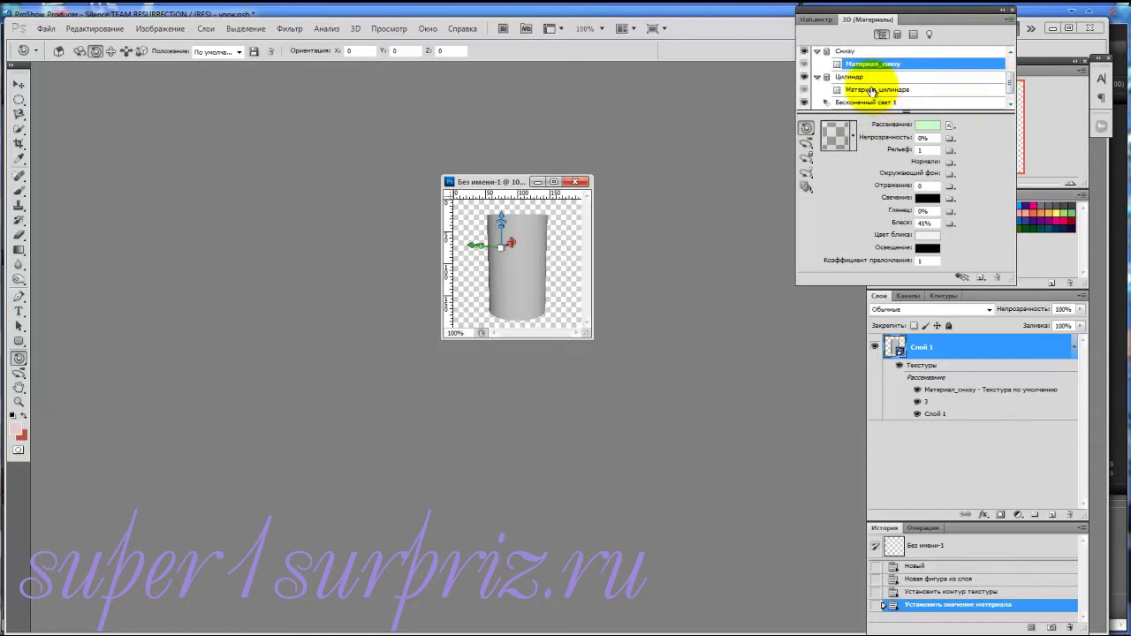
{"action": "left_click", "coordinate": [872, 90]}
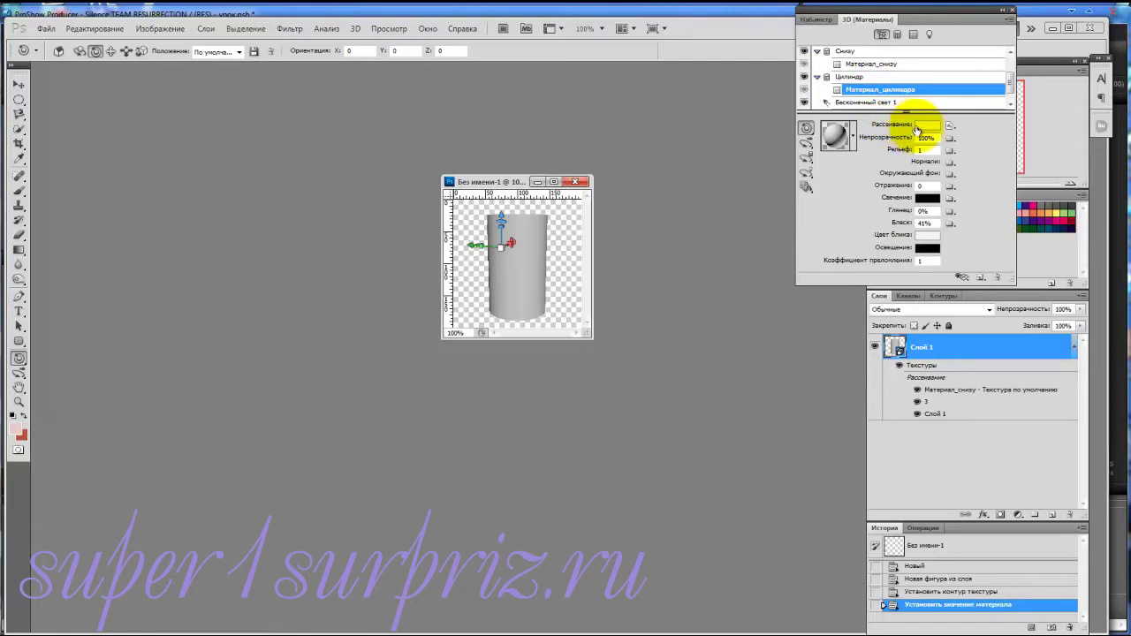
{"action": "left_click", "coordinate": [950, 126]}
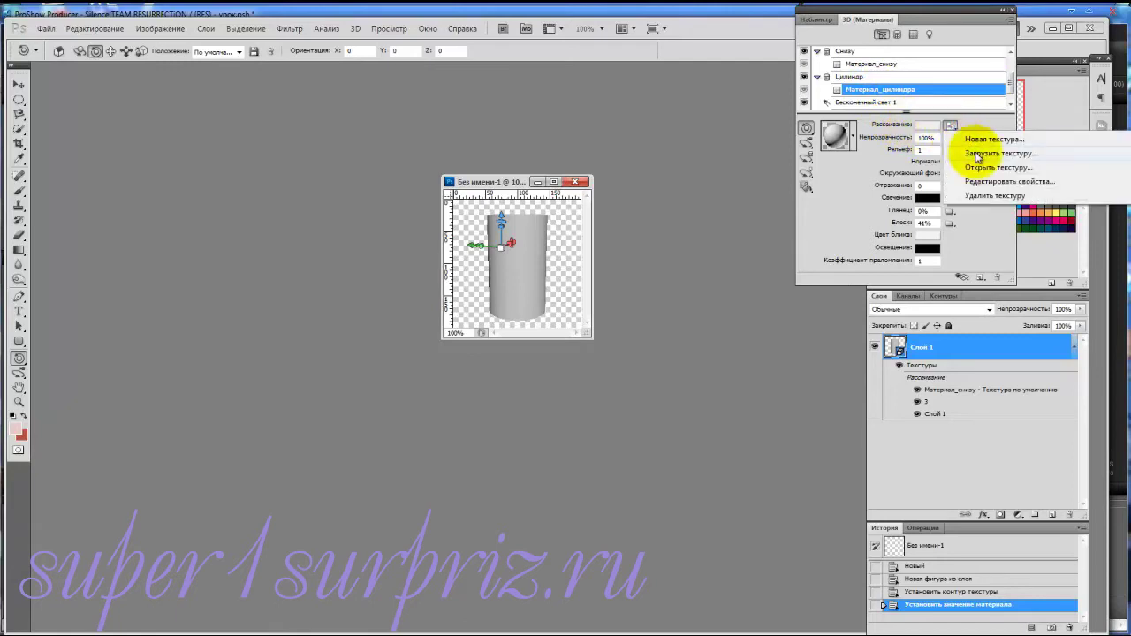
{"action": "left_click", "coordinate": [978, 154]}
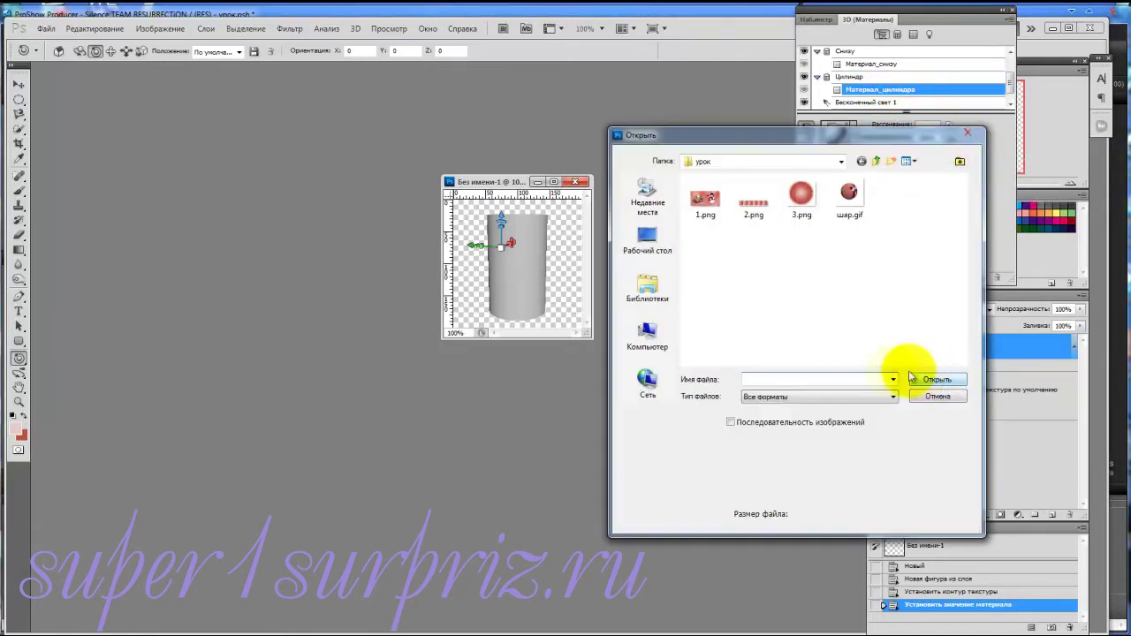
{"action": "left_click", "coordinate": [751, 211]}
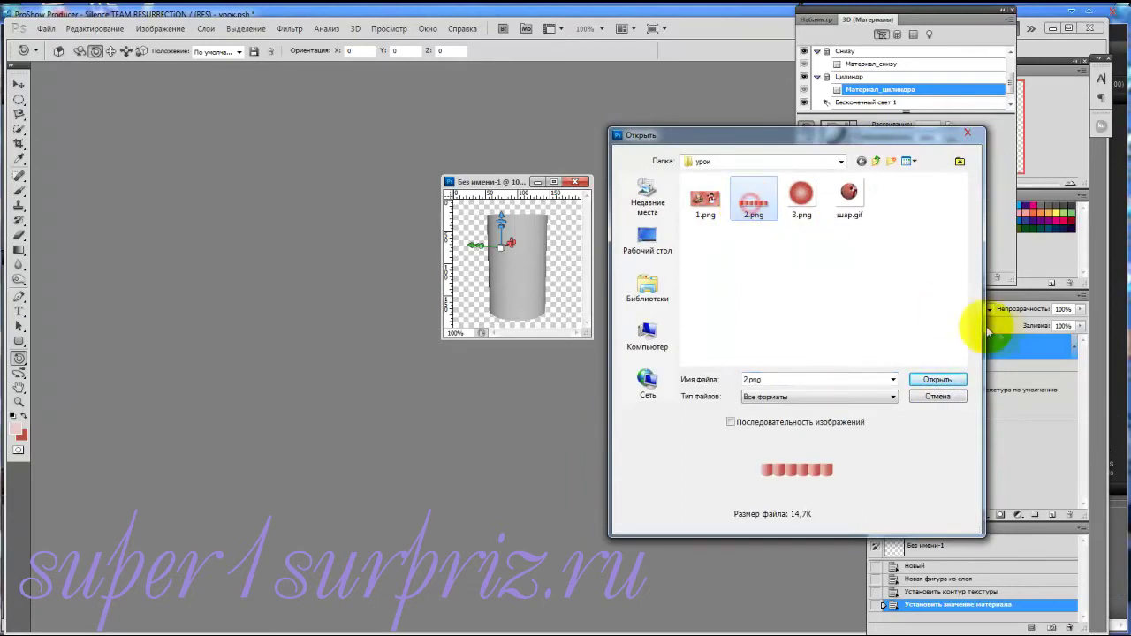
{"action": "left_click", "coordinate": [936, 380]}
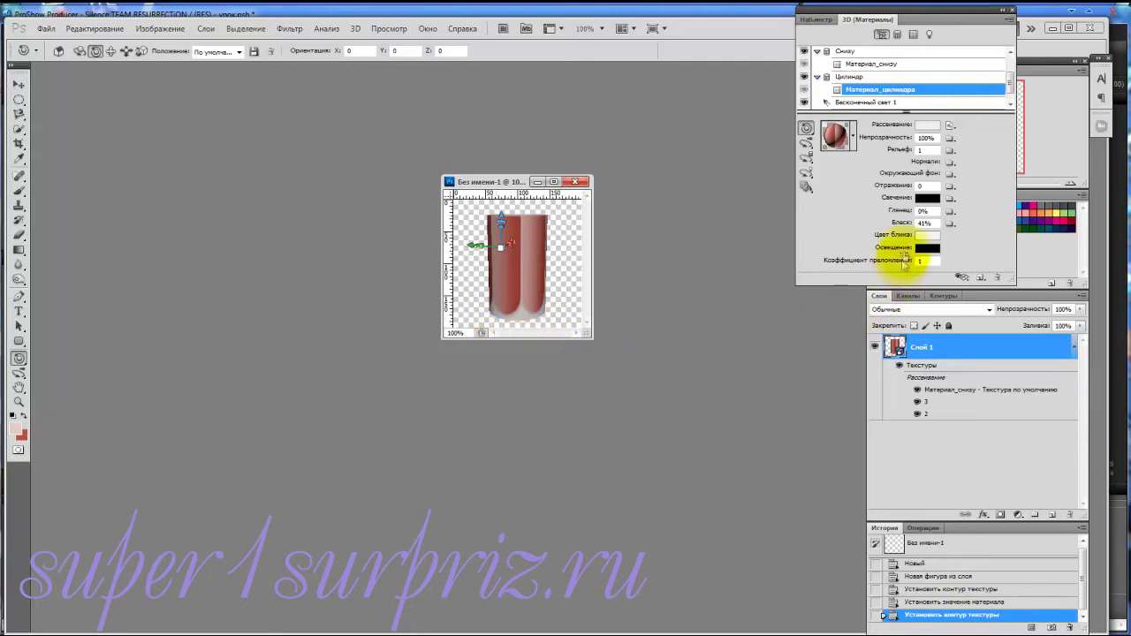
Load 2.png as the opacity texture of Материал_цилиндра too, accepting a second link to the existing texture
{"action": "left_click", "coordinate": [951, 139]}
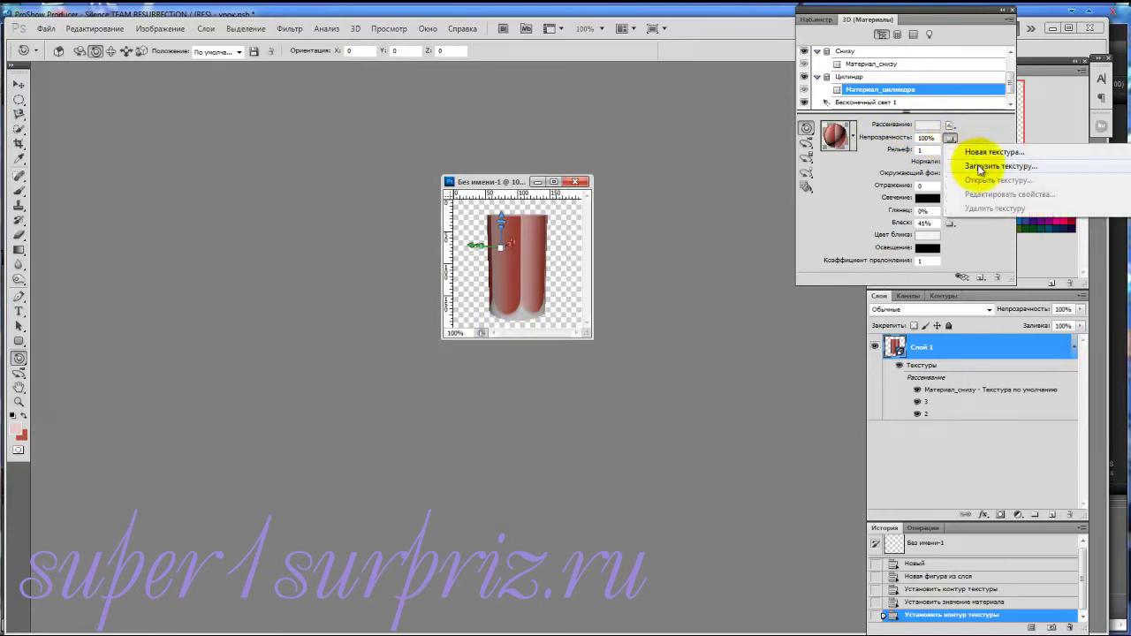
{"action": "left_click", "coordinate": [979, 167]}
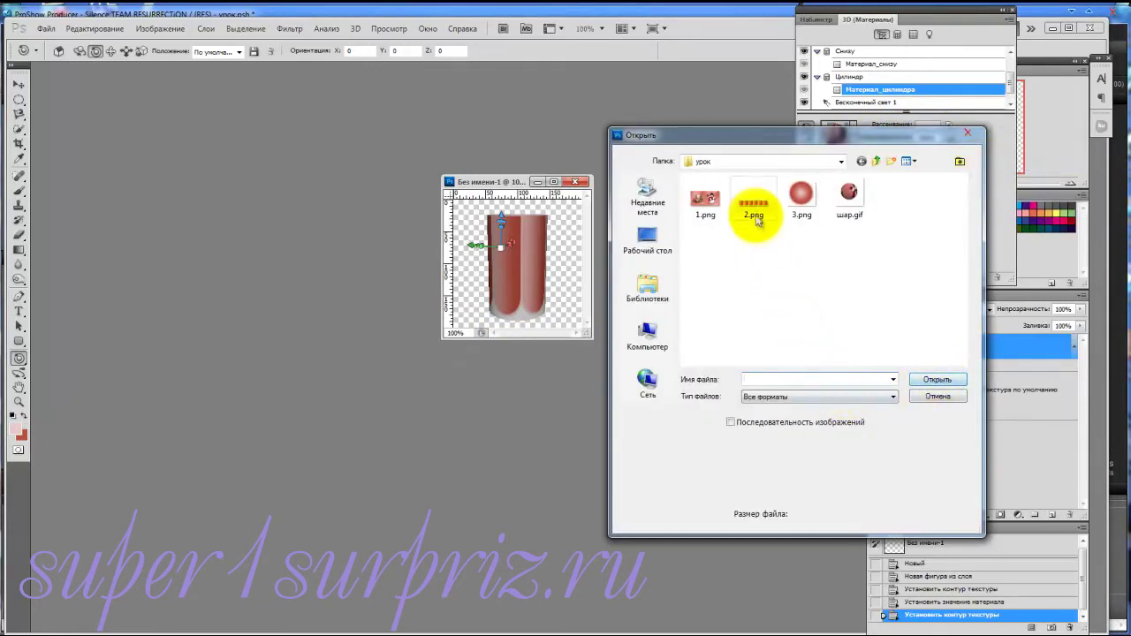
{"action": "left_click", "coordinate": [755, 221]}
{"action": "left_click", "coordinate": [934, 380]}
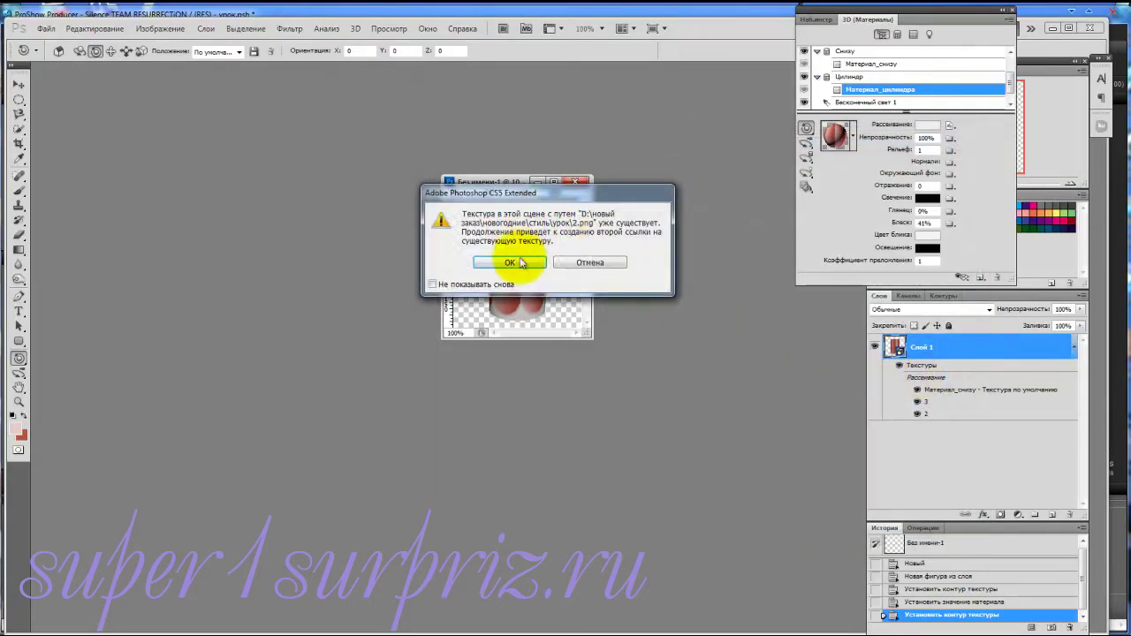
{"action": "left_click", "coordinate": [520, 263]}
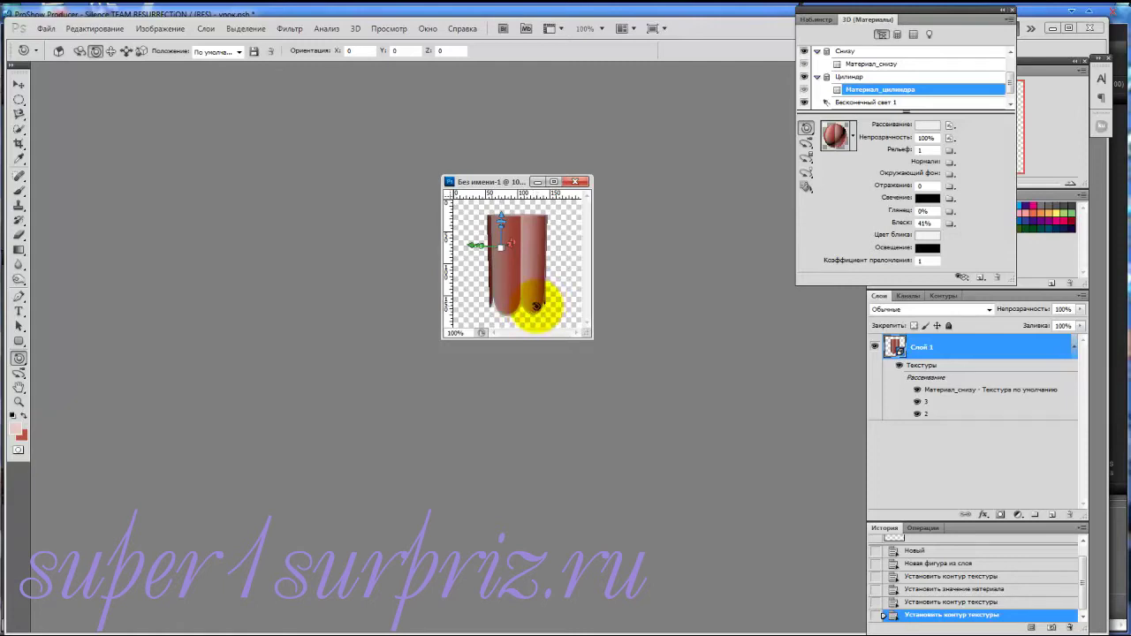
Scale the 3D cylinder to 0.4 along Z and enlarge it slightly to 1.01 along X and Y
{"action": "left_click", "coordinate": [809, 131]}
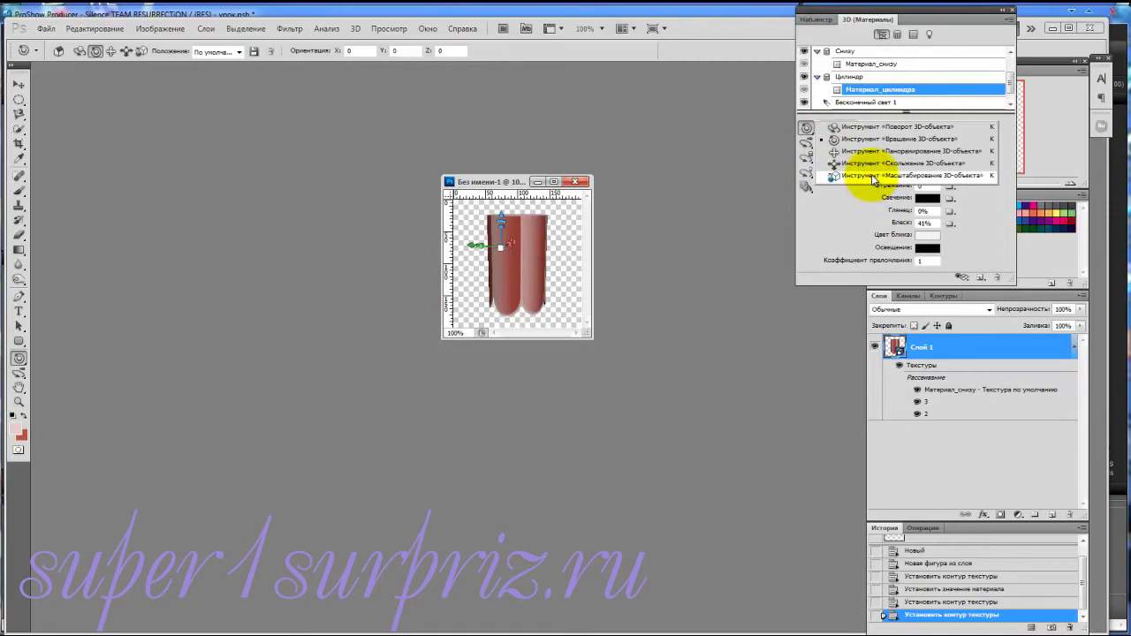
{"action": "left_click", "coordinate": [873, 176]}
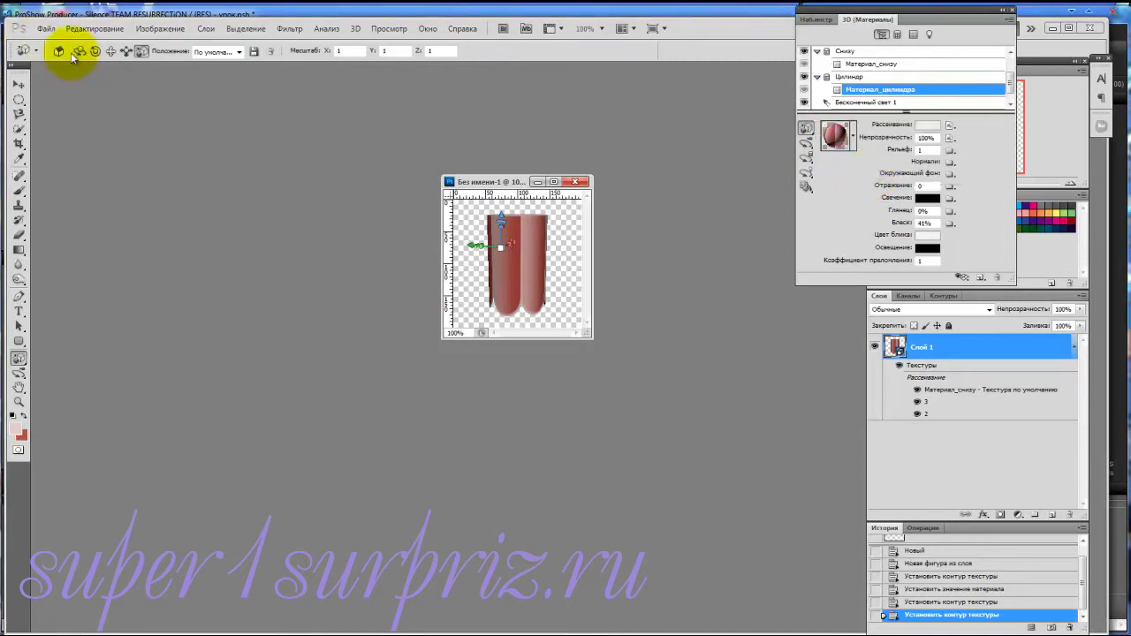
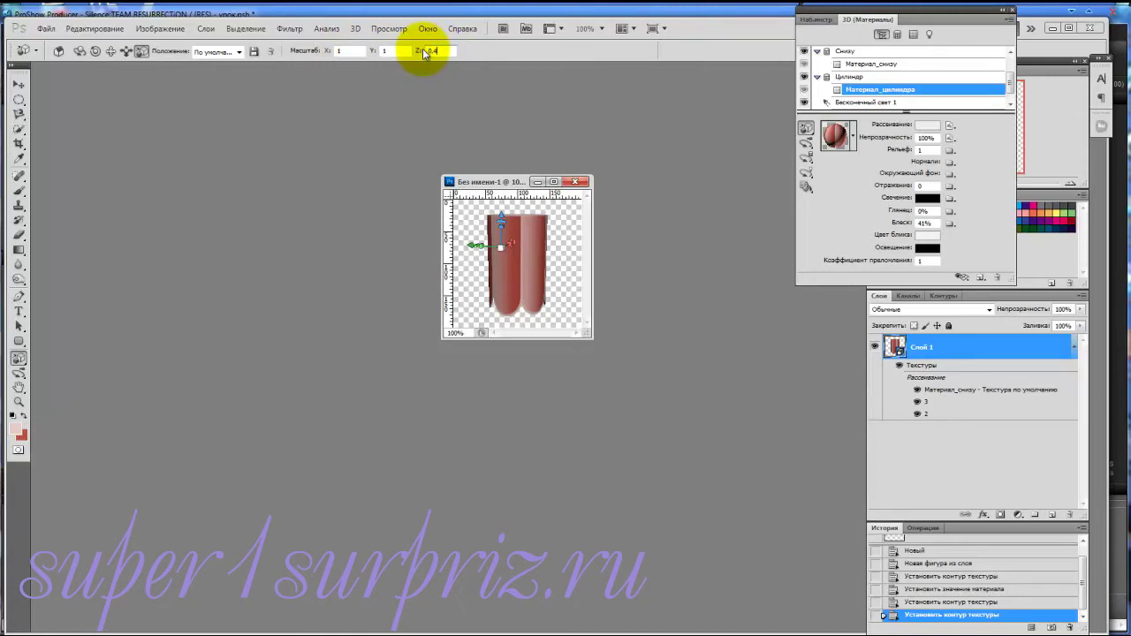
{"action": "key", "text": "Return"}
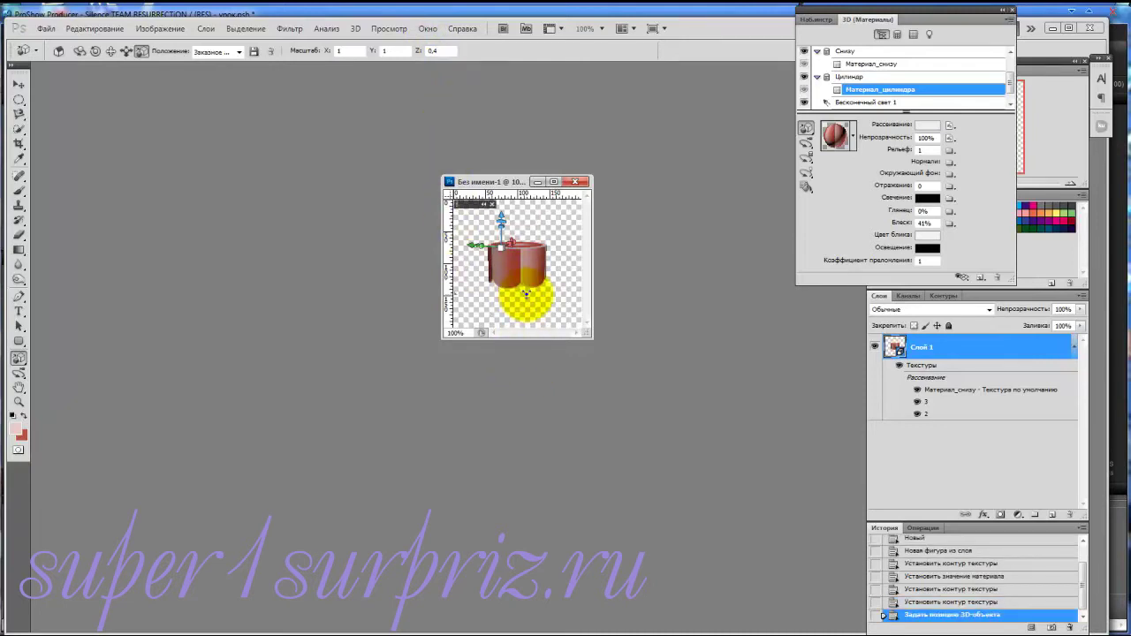
{"action": "left_click_drag", "start_coordinate": [526, 293], "coordinate": [572, 251]}
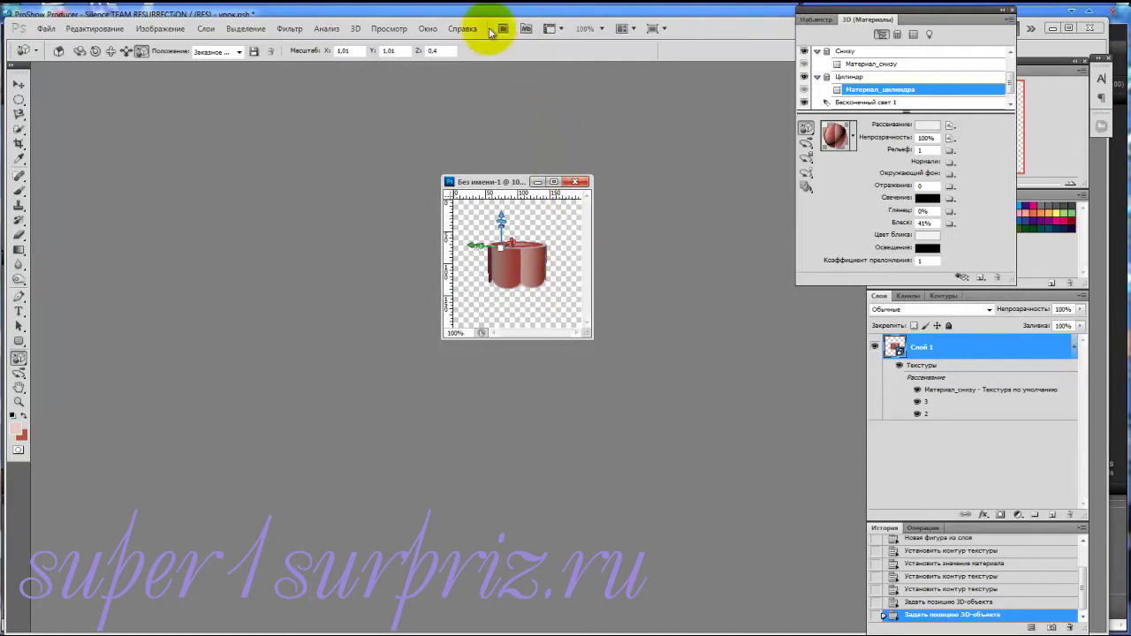
Show the animation timeline and set the document's frame rate to 15 fps and its duration to 0:00:02:00
{"action": "left_click", "coordinate": [429, 29]}
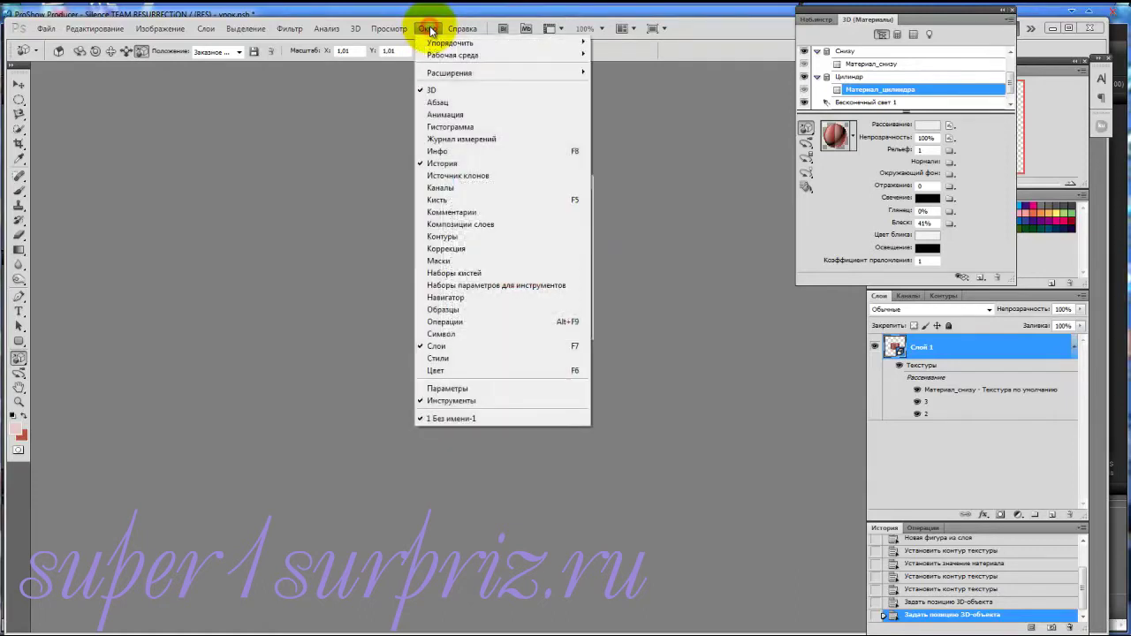
{"action": "left_click", "coordinate": [432, 114]}
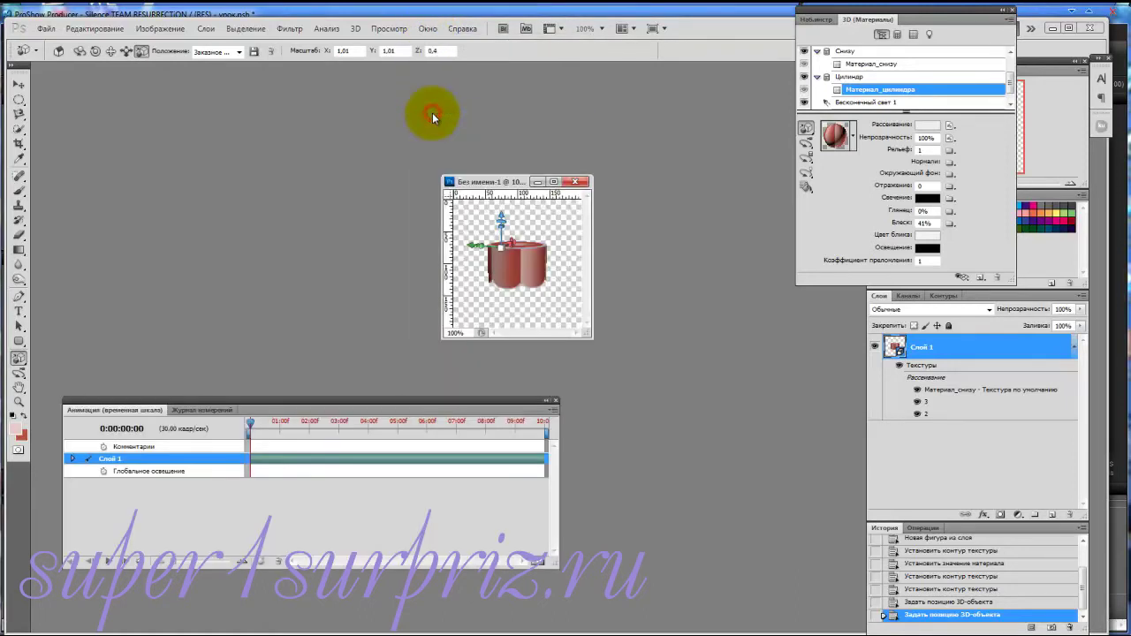
{"action": "left_click", "coordinate": [554, 409]}
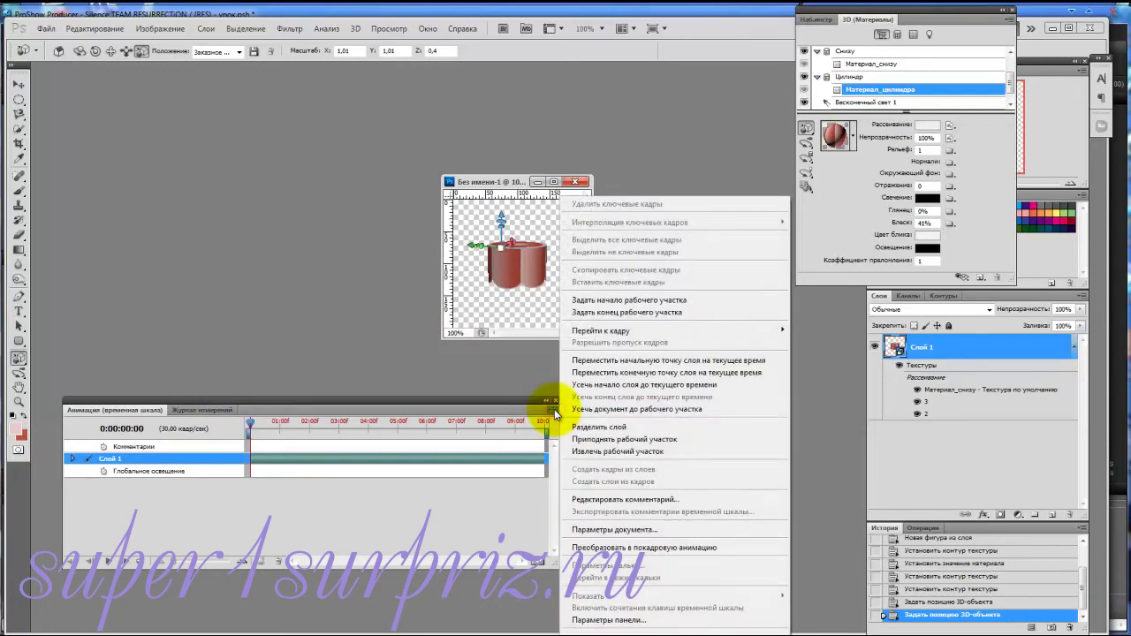
{"action": "left_click", "coordinate": [597, 530]}
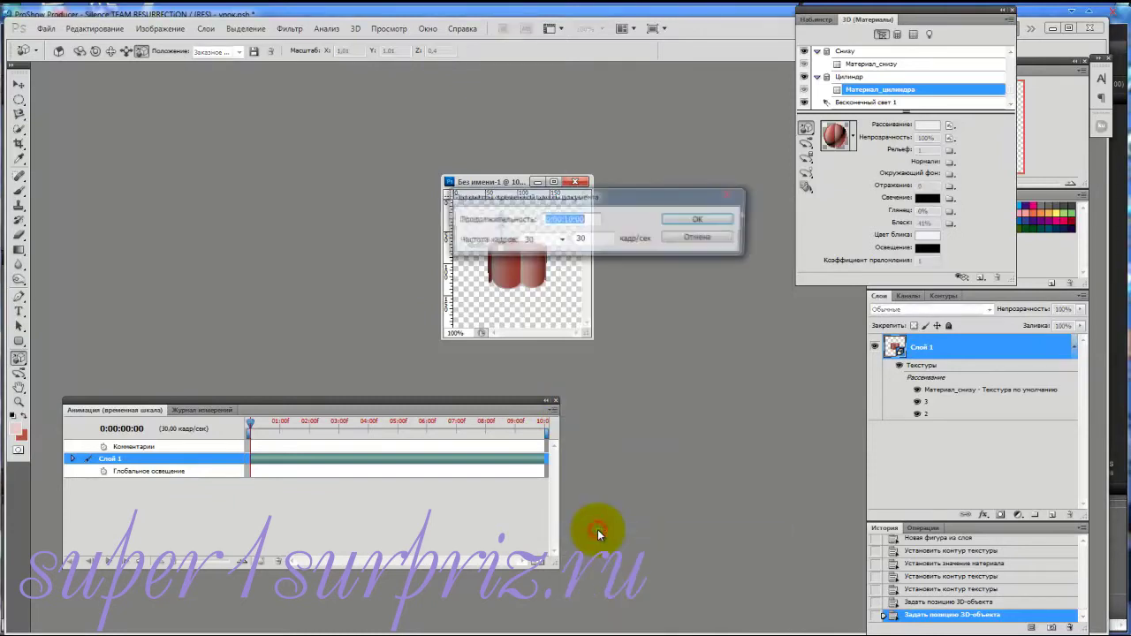
{"action": "double_click", "coordinate": [580, 239]}
{"action": "type", "text": "15"}
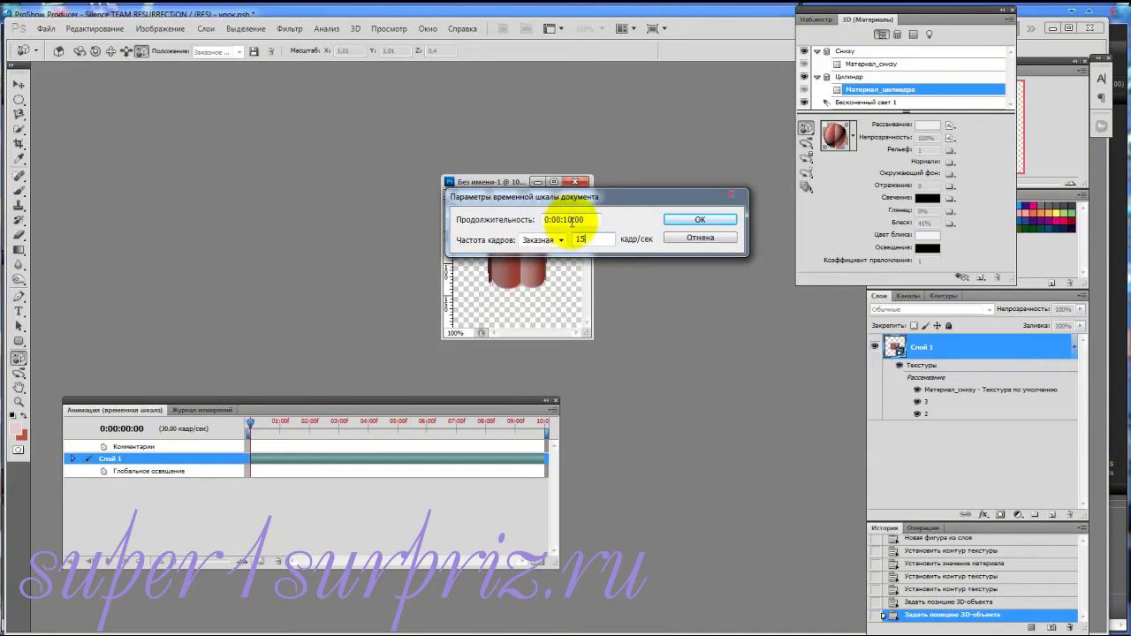
{"action": "double_click", "coordinate": [566, 219]}
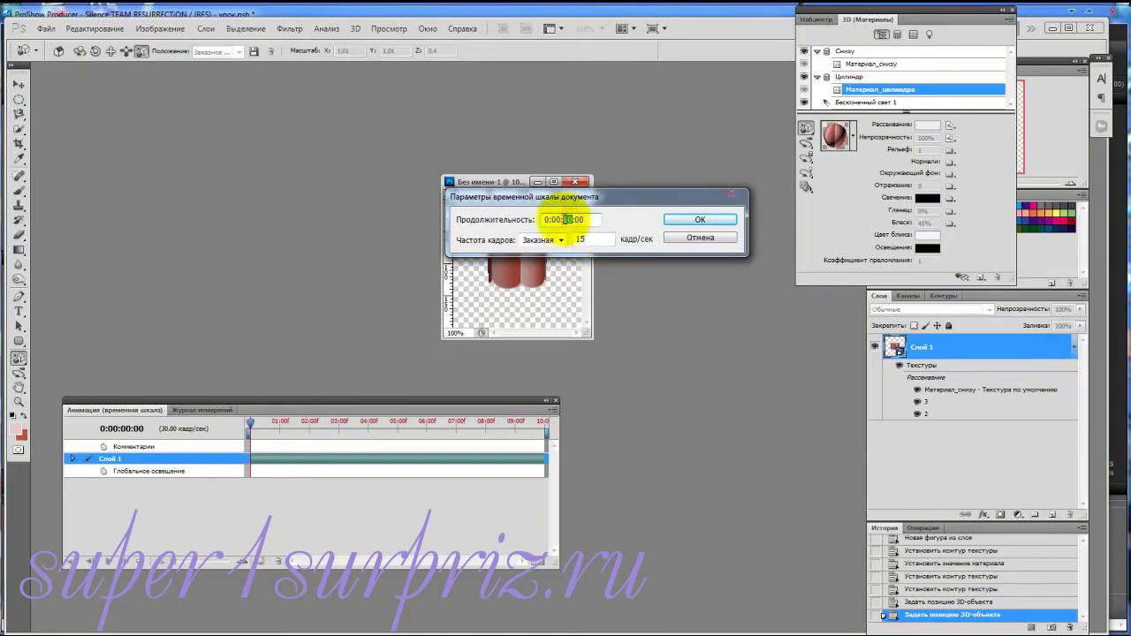
{"action": "type", "text": "02"}
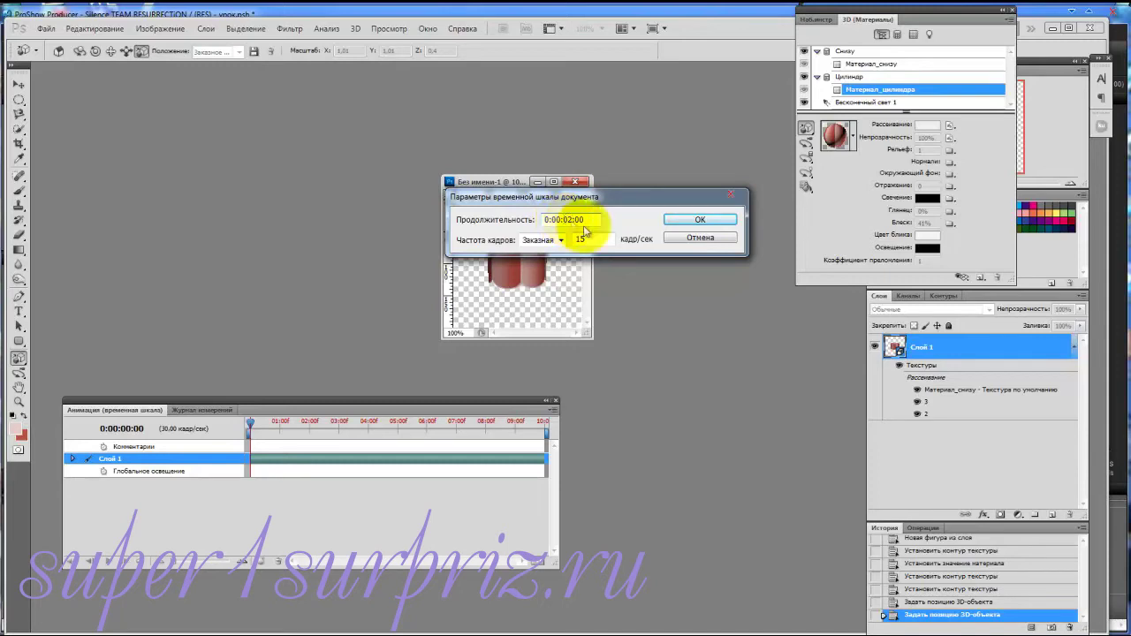
{"action": "left_click", "coordinate": [698, 220]}
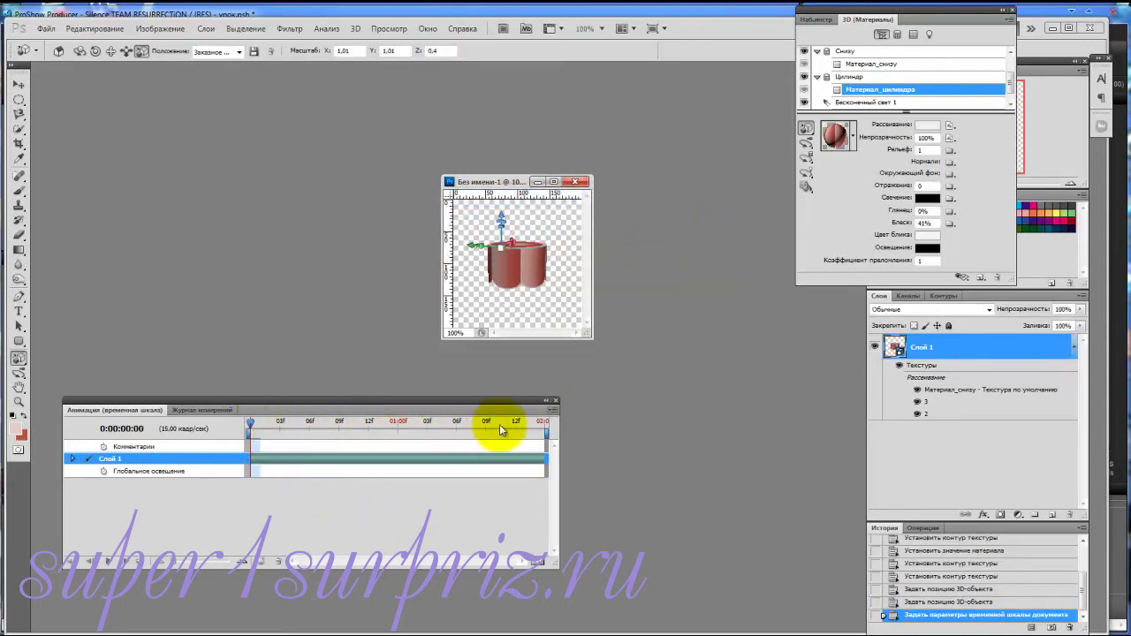
Keyframe the cylinder layer's 3D object position at the start and, with Z orientation 360, at 0:00:01:14, and preview the rotation
{"action": "left_click", "coordinate": [75, 460]}
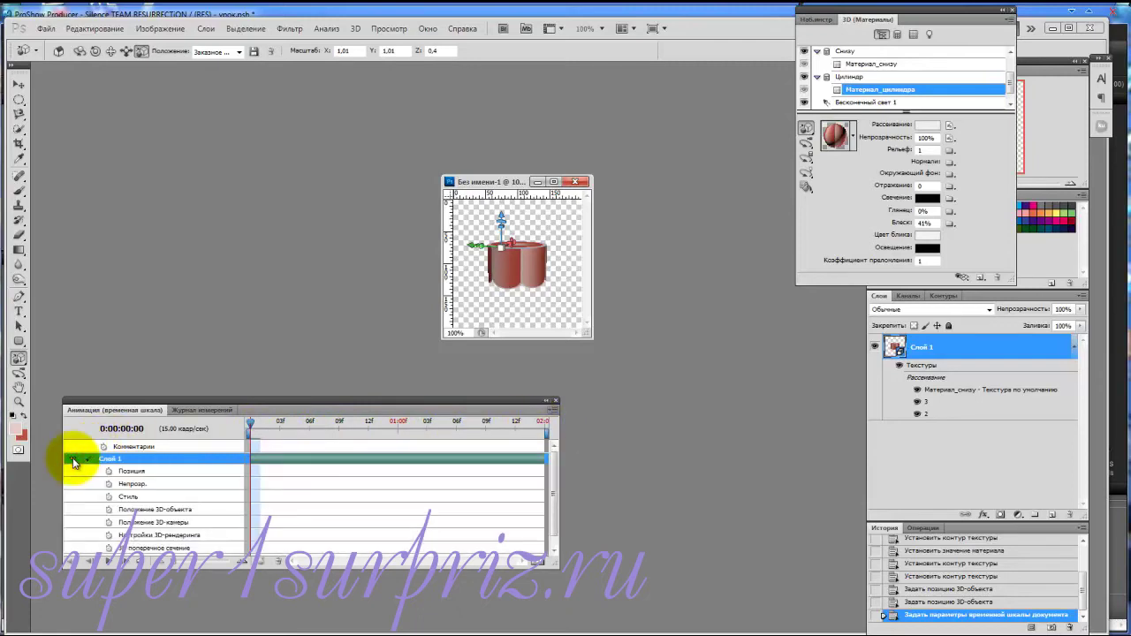
{"action": "left_click", "coordinate": [109, 510]}
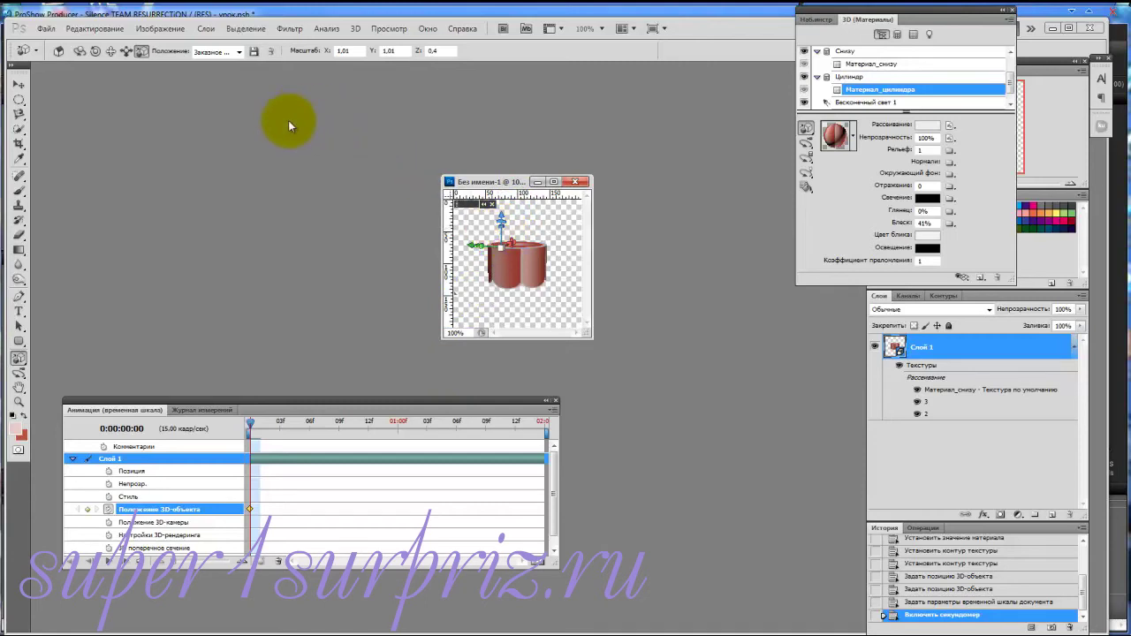
{"action": "left_click", "coordinate": [96, 53]}
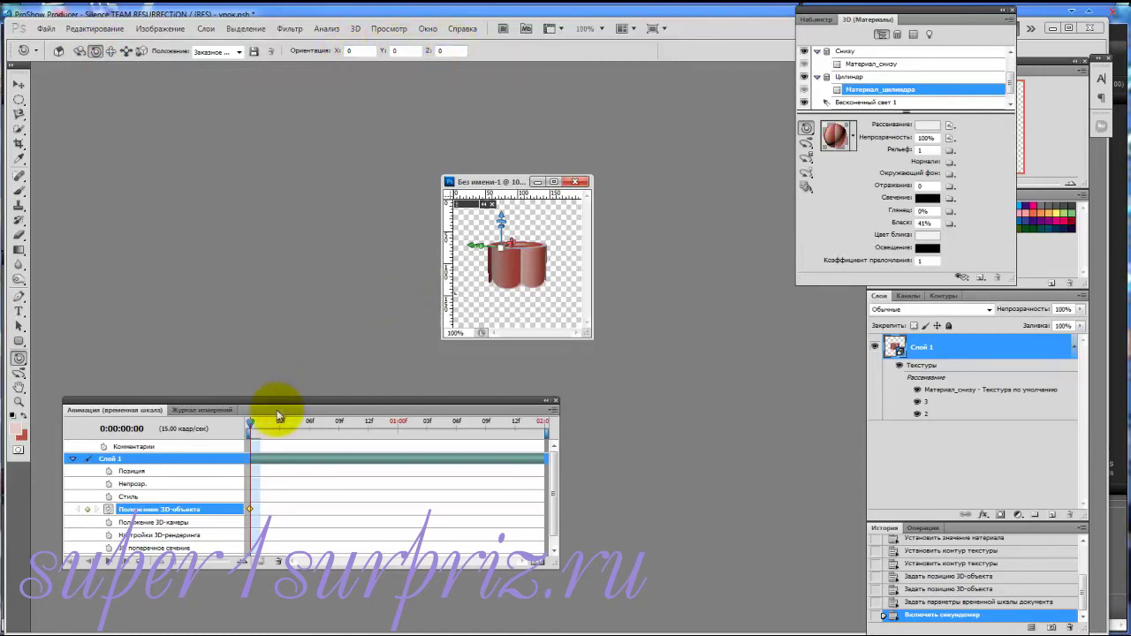
{"action": "left_click", "coordinate": [252, 425]}
{"action": "left_click_drag", "start_coordinate": [253, 428], "coordinate": [568, 433]}
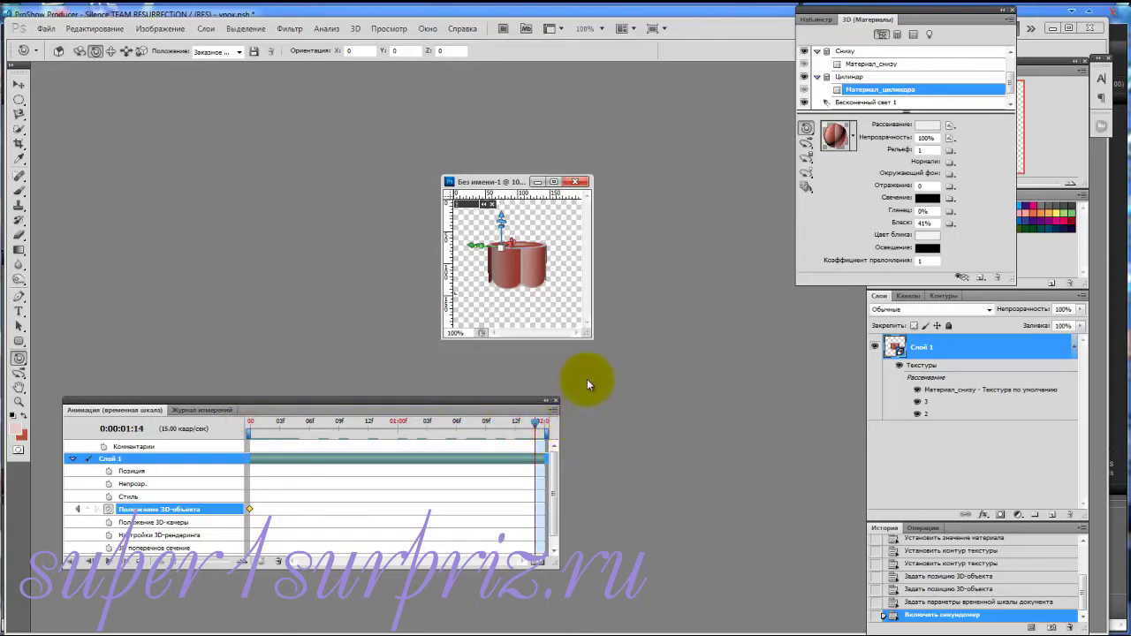
{"action": "left_click", "coordinate": [442, 50]}
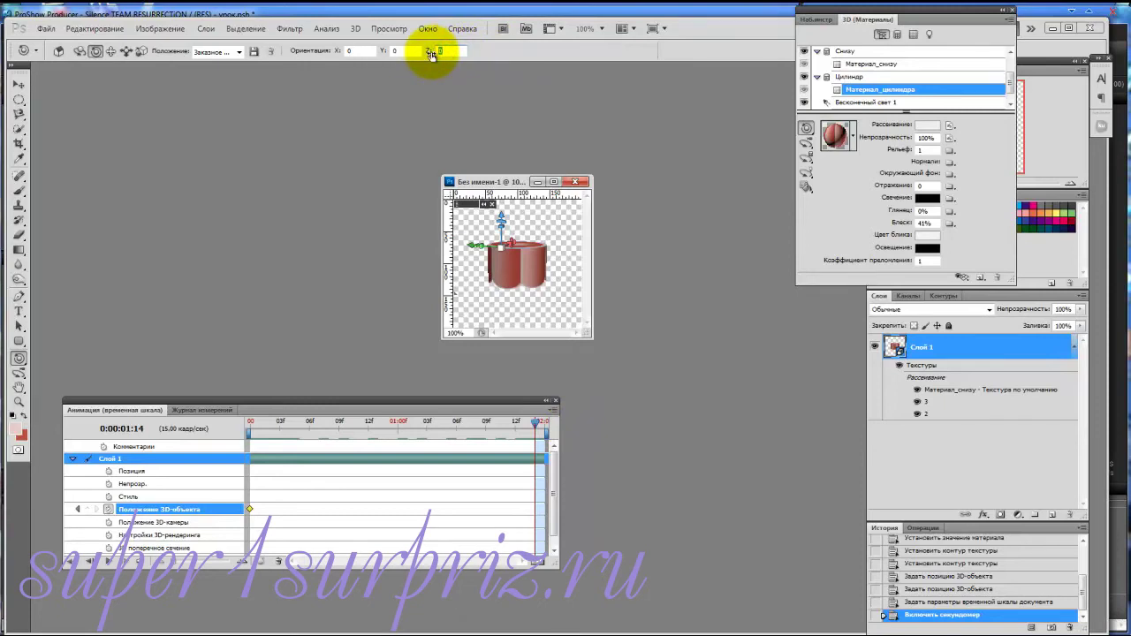
{"action": "type", "text": "36"}
{"action": "key", "text": "Return"}
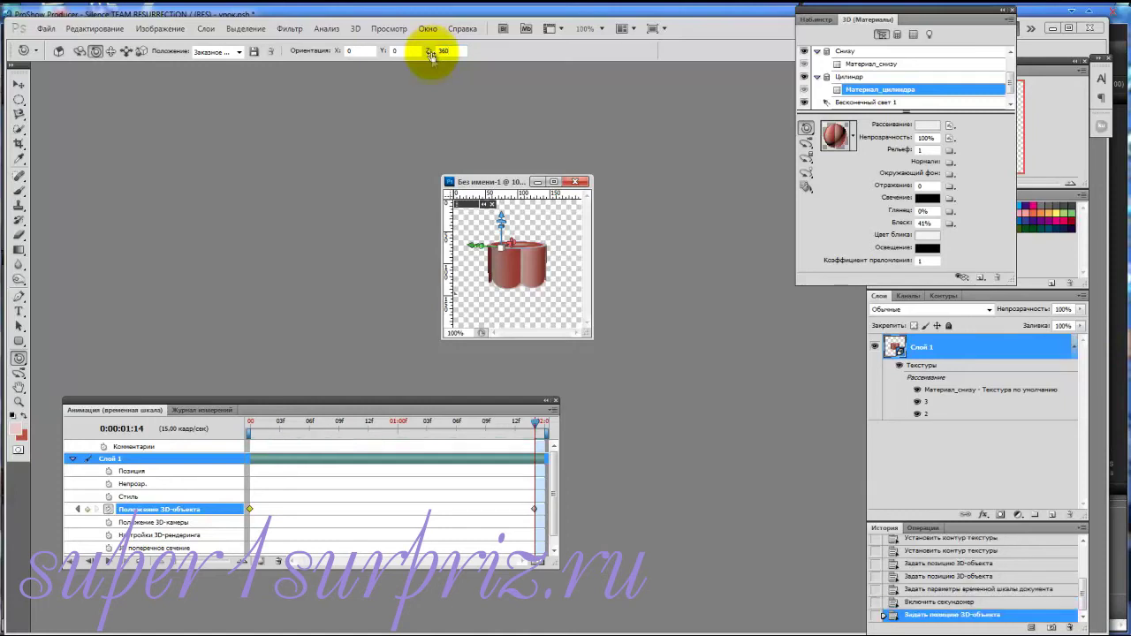
{"action": "left_click", "coordinate": [107, 562]}
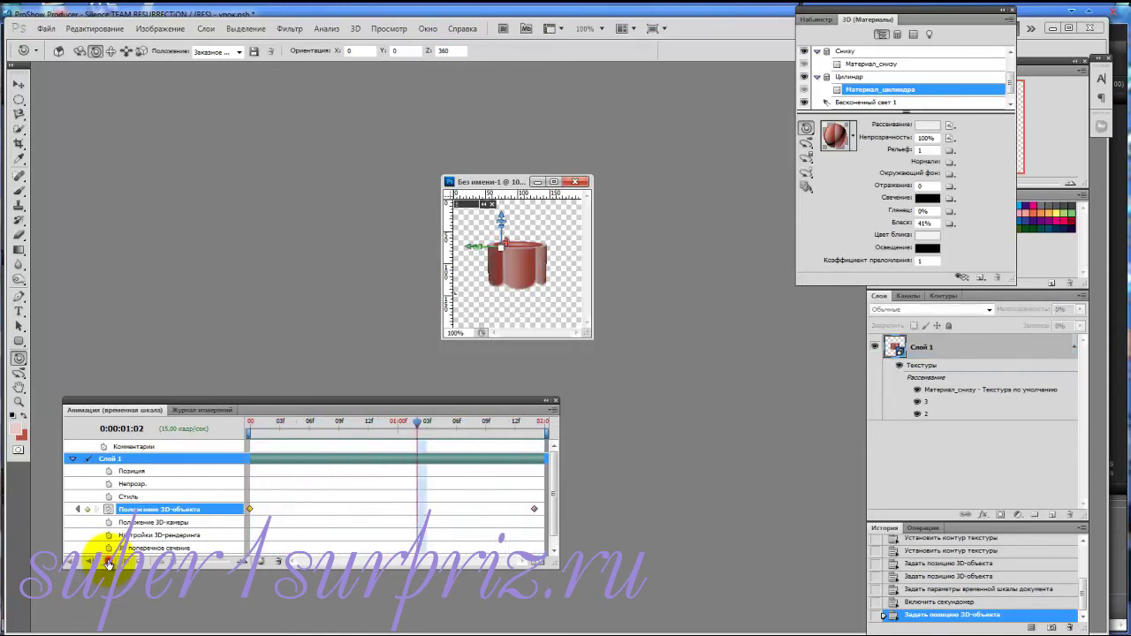
{"action": "left_click", "coordinate": [106, 562]}
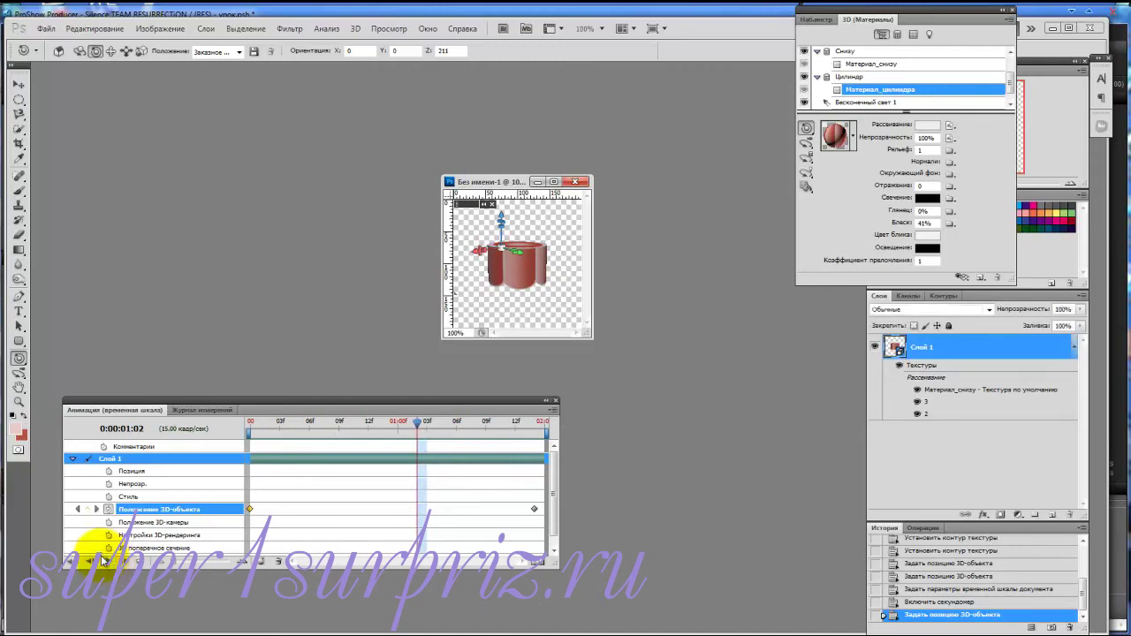
Save the cylinder animation for the web as a 256-color transparent GIF named шляпа in the урок folder, accepting the special-characters file name
{"action": "left_click", "coordinate": [44, 30]}
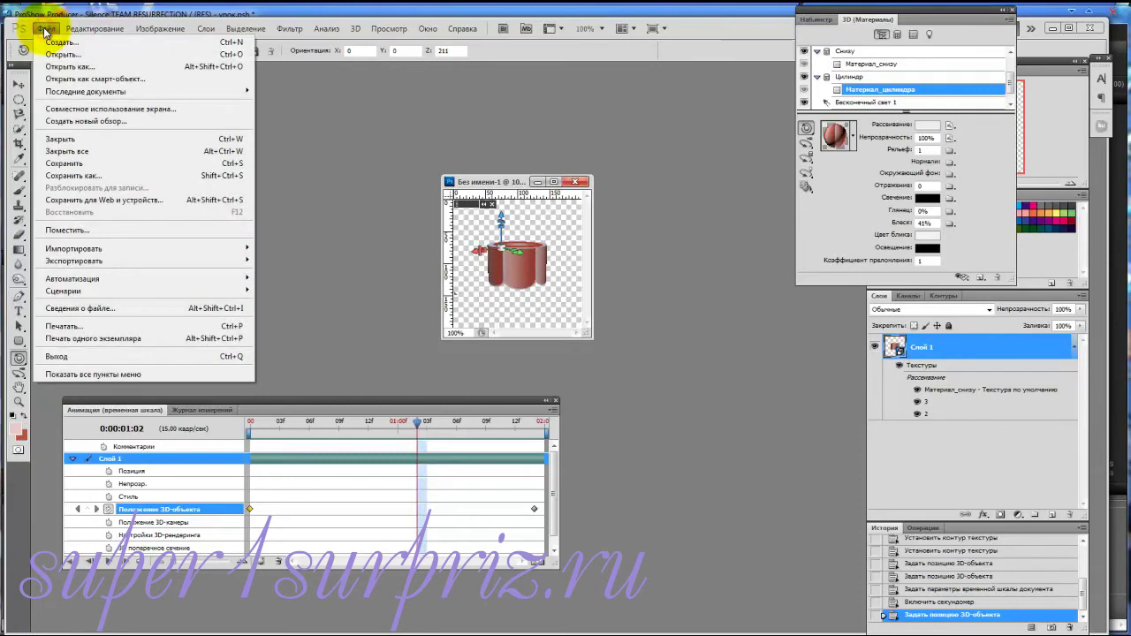
{"action": "left_click", "coordinate": [74, 201]}
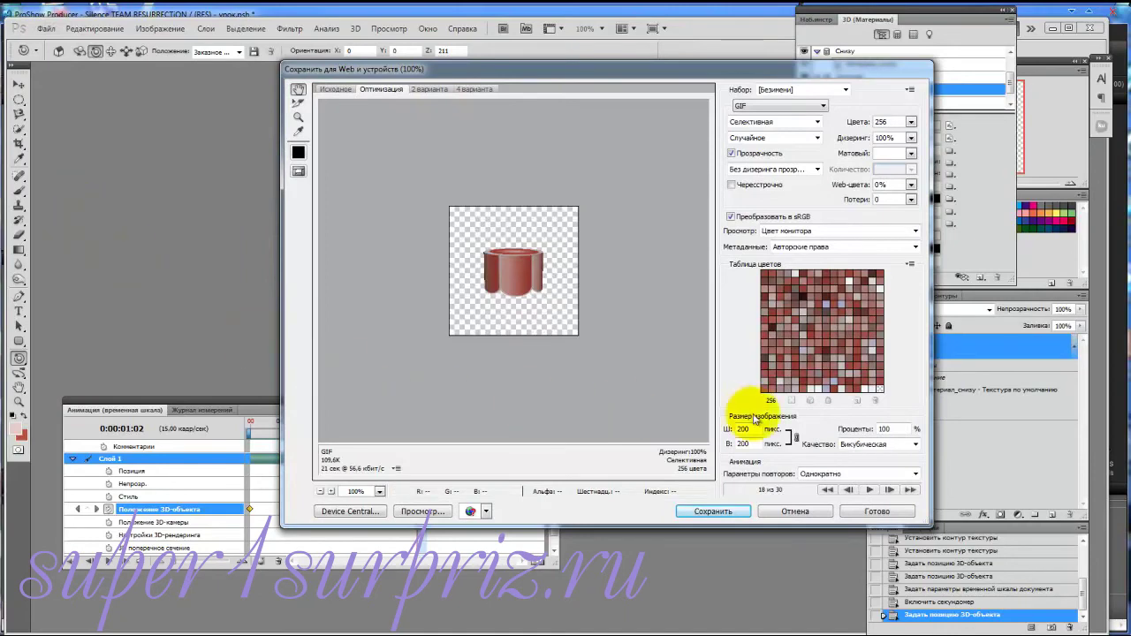
{"action": "left_click", "coordinate": [714, 512]}
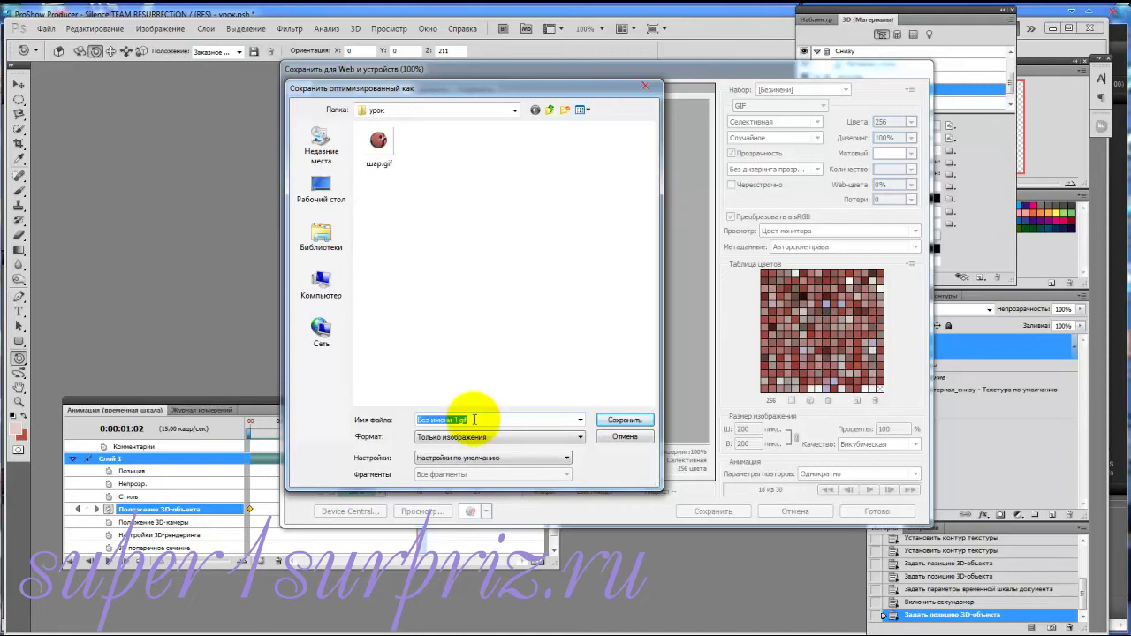
{"action": "type", "text": "шляпа"}
{"action": "left_click", "coordinate": [624, 422]}
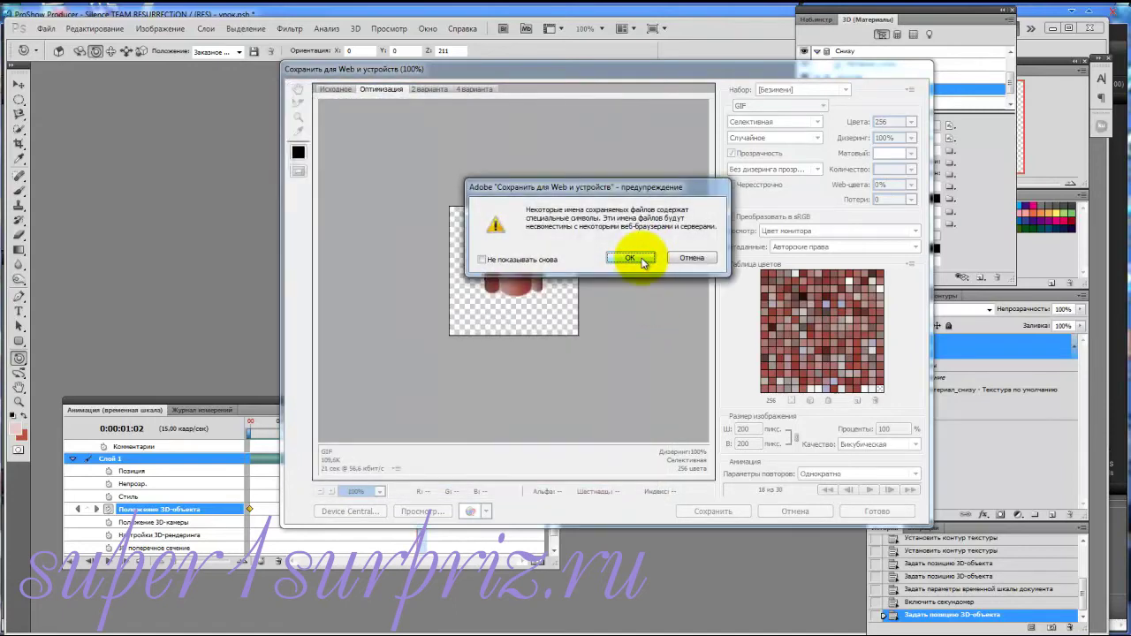
{"action": "left_click", "coordinate": [641, 259]}
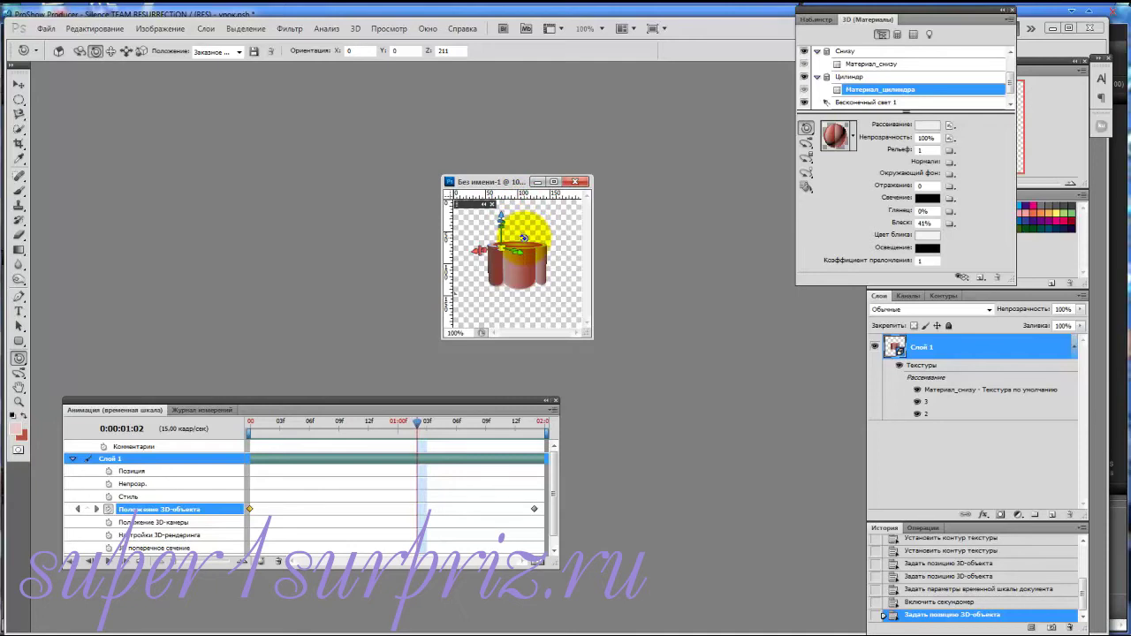
Close the cylinder document without saving it, and hide the 3D and animation panels
{"action": "left_click", "coordinate": [578, 183]}
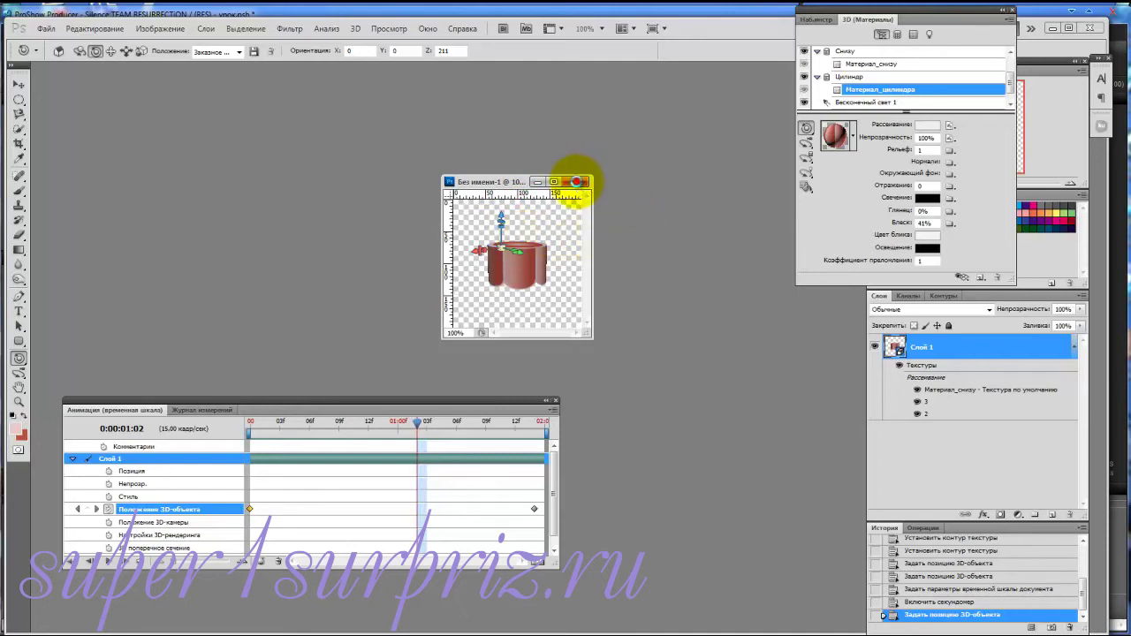
{"action": "left_click", "coordinate": [581, 248]}
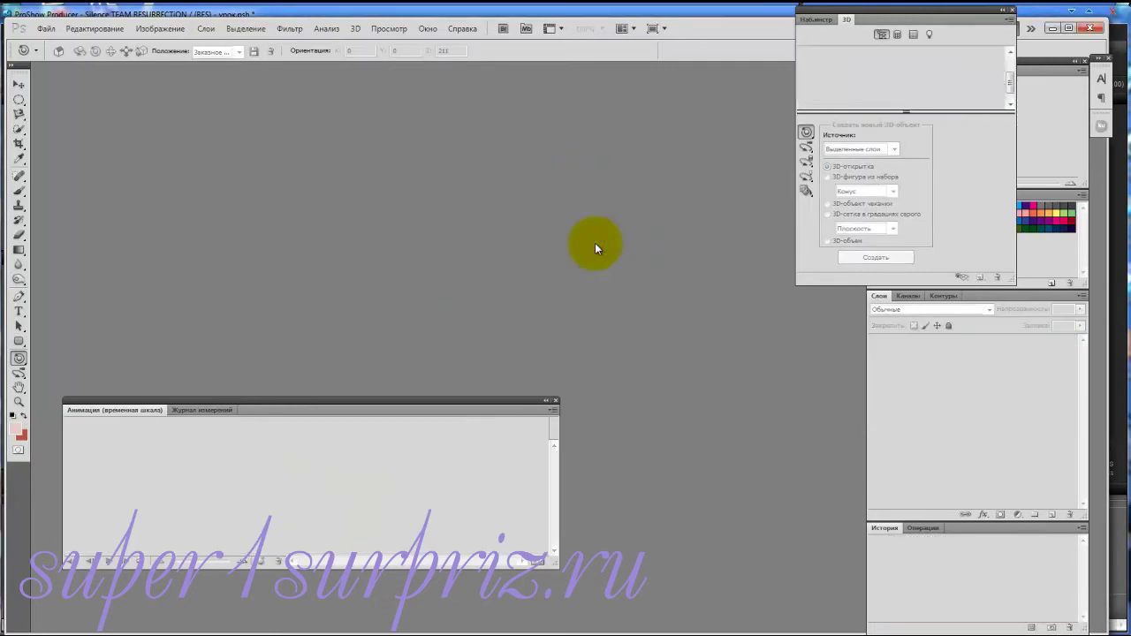
{"action": "left_click", "coordinate": [1011, 10]}
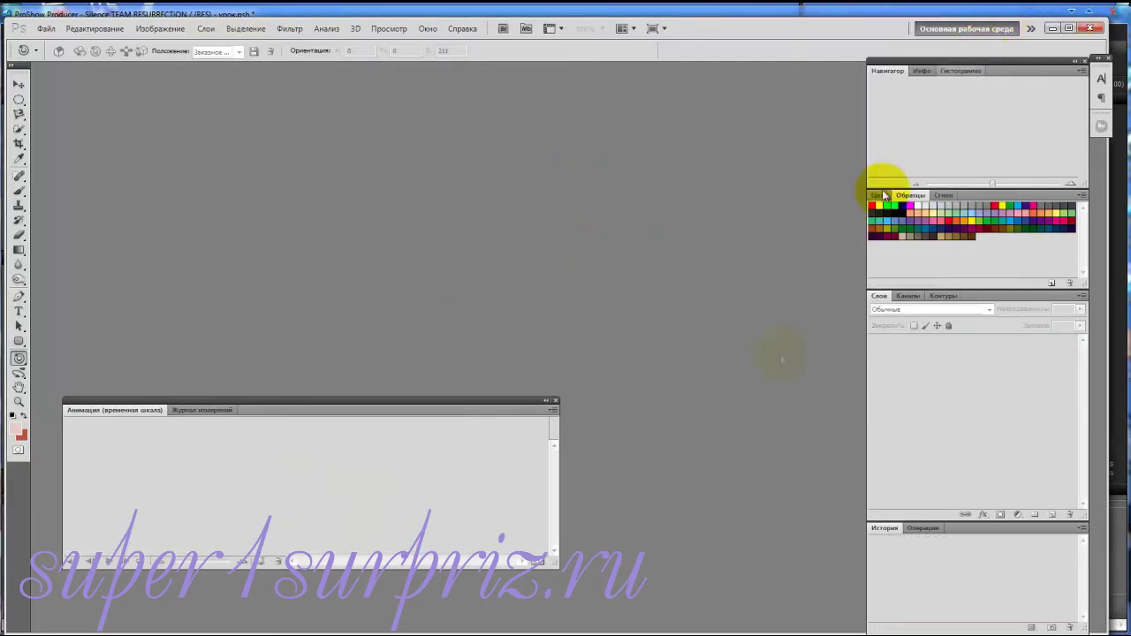
{"action": "left_click", "coordinate": [555, 400]}
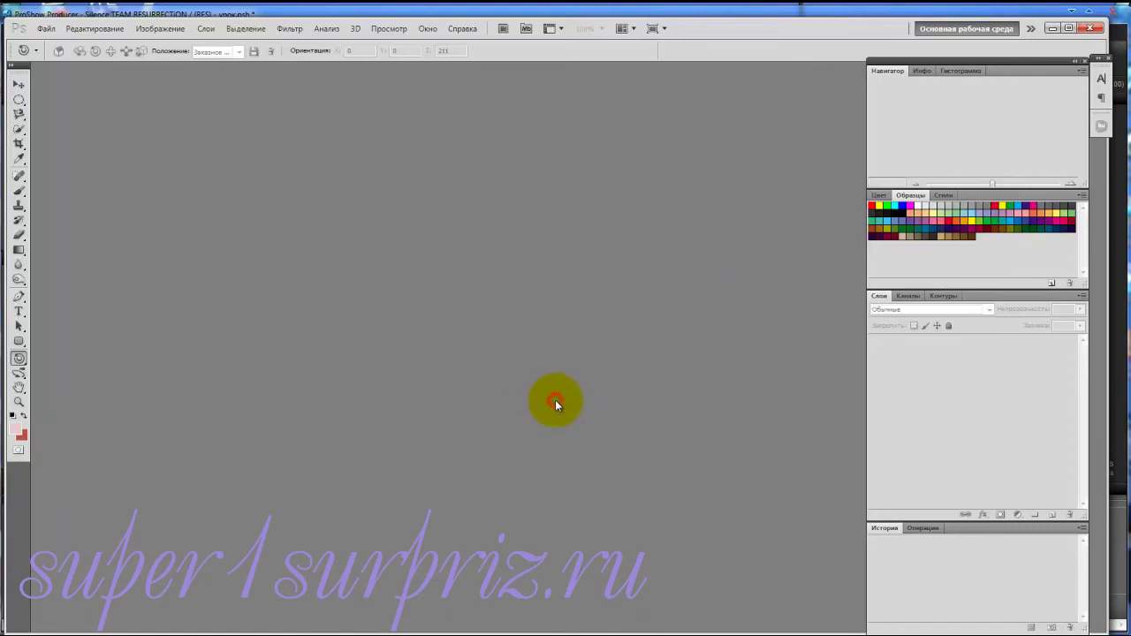
Create a 200 x 200 px, 72 ppi, 8-bit RGB document with a transparent background and place its window mid-workspace
{"action": "left_click", "coordinate": [46, 31]}
{"action": "left_click", "coordinate": [48, 38]}
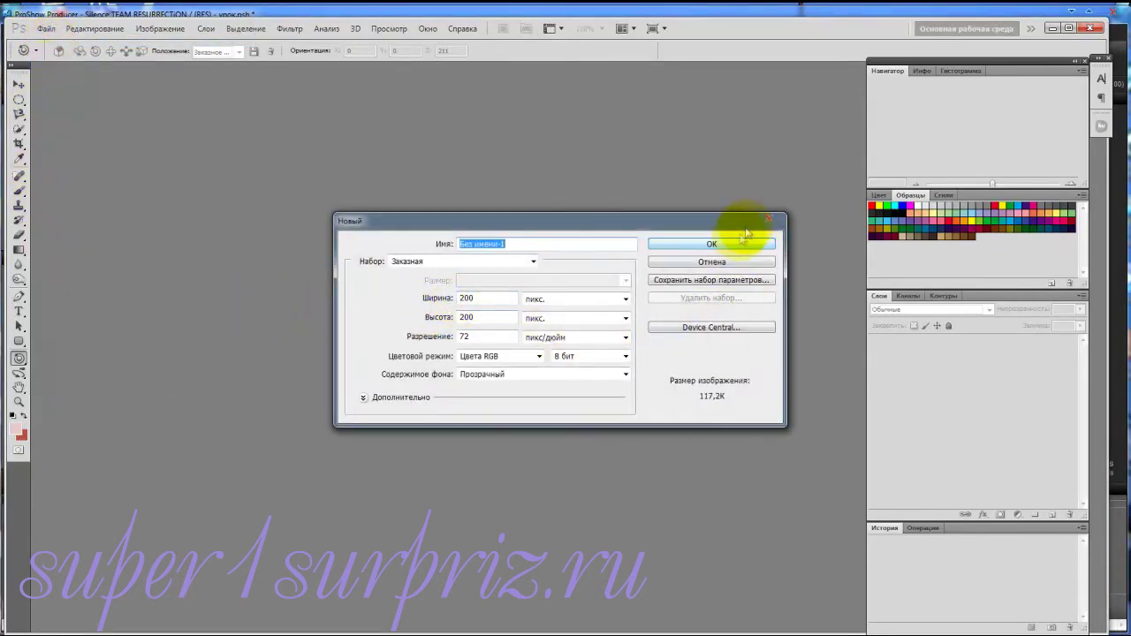
{"action": "left_click", "coordinate": [718, 243]}
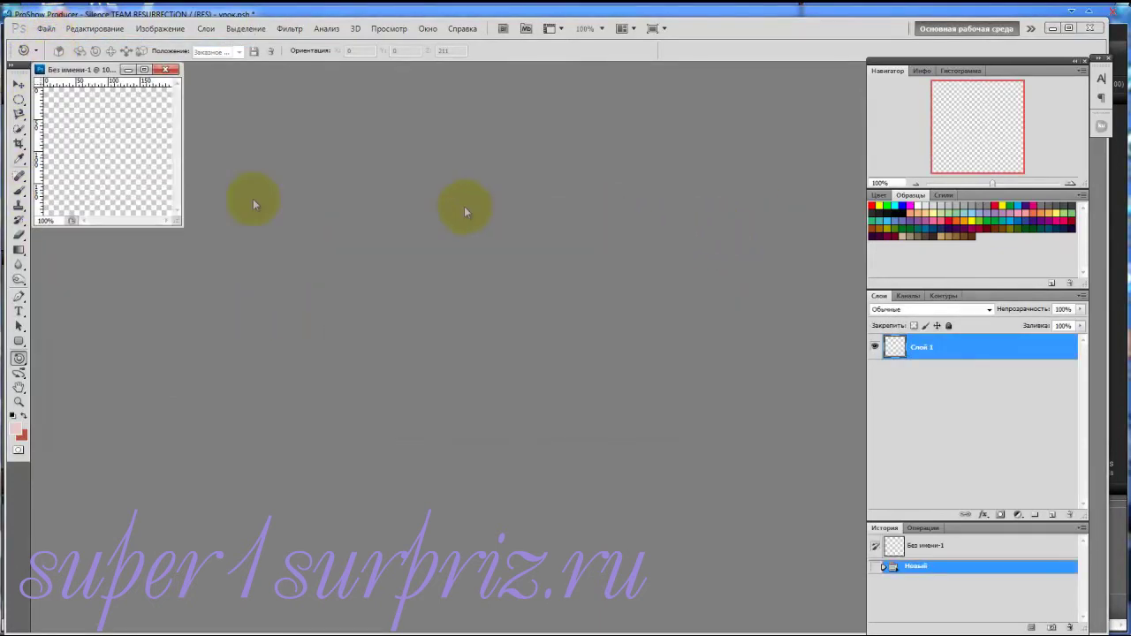
{"action": "left_click_drag", "start_coordinate": [114, 67], "coordinate": [483, 240]}
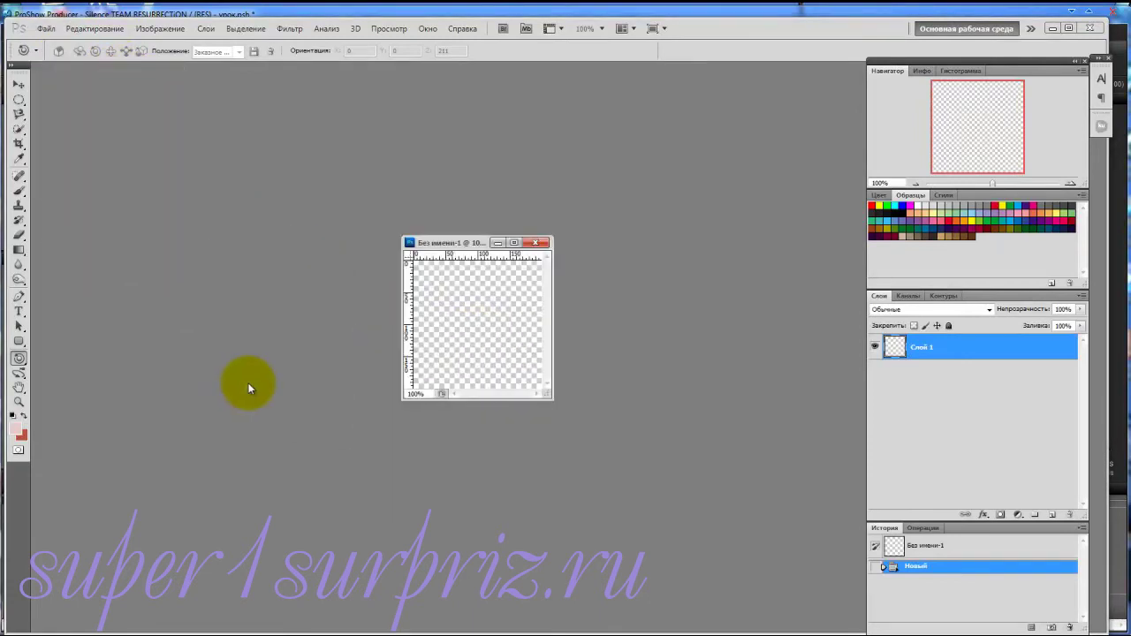
Draw the left curve of a teardrop path about 100 px high with the Pen tool, going from the lower tip to the upper anchor
{"action": "left_click", "coordinate": [20, 300]}
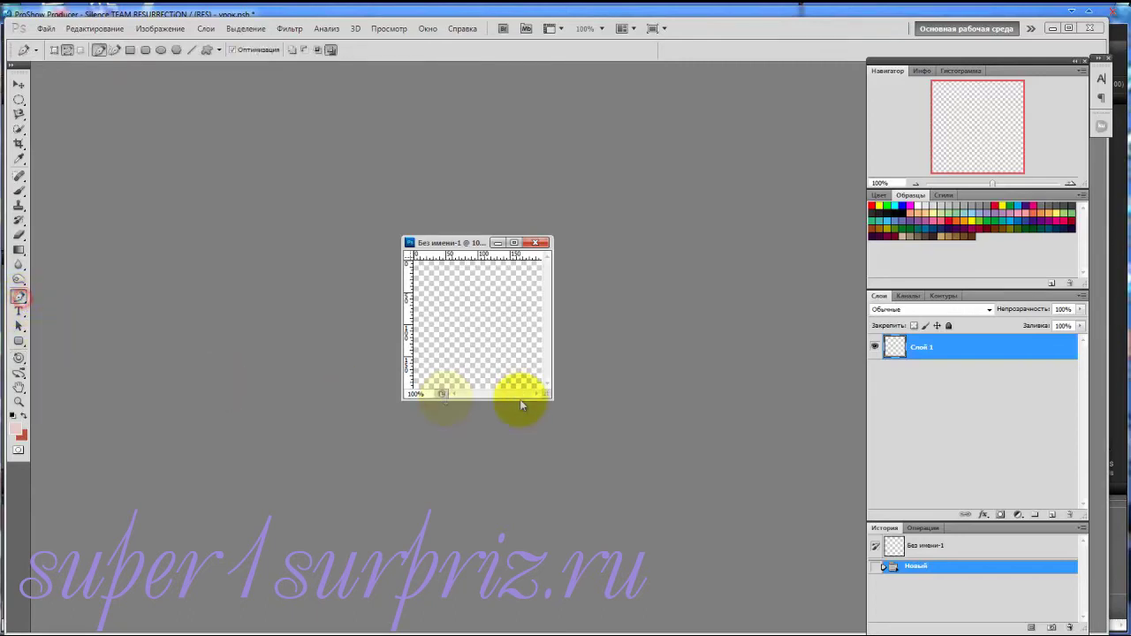
{"action": "left_click", "coordinate": [472, 359]}
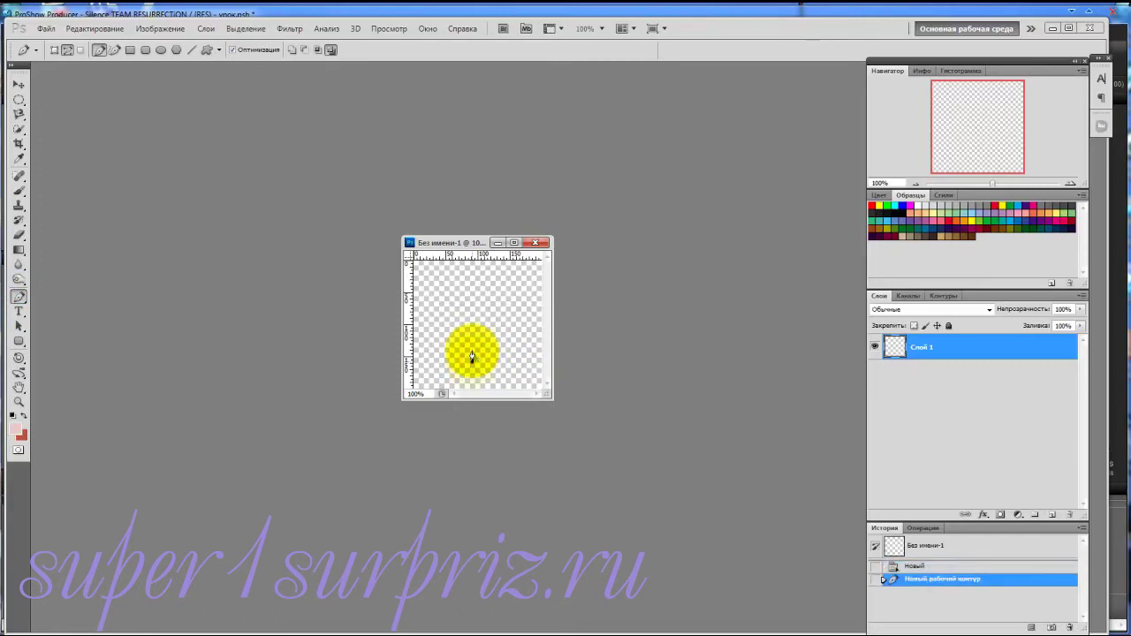
{"action": "left_click", "coordinate": [472, 298]}
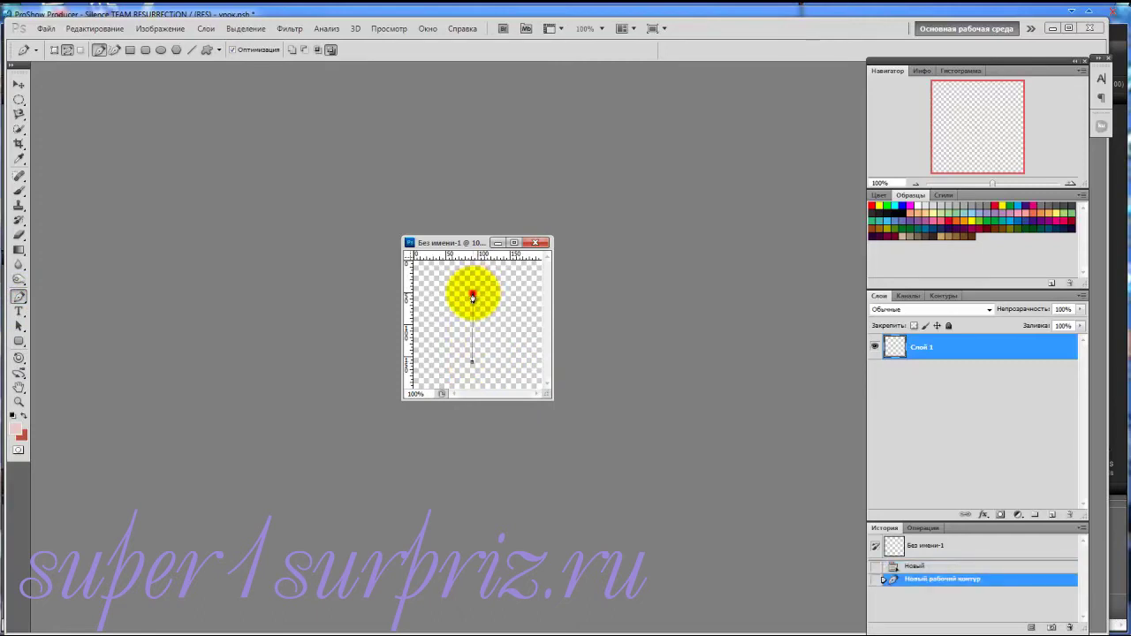
{"action": "left_click_drag", "start_coordinate": [472, 297], "coordinate": [510, 299]}
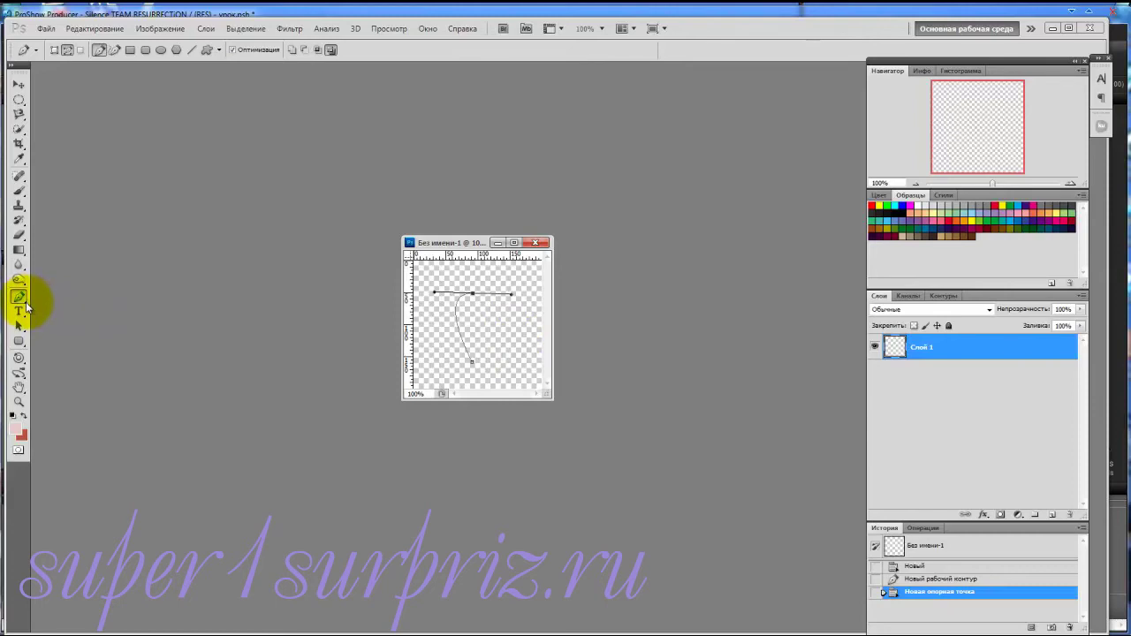
Retract the right-hand direction handle of the path's upper anchor into the anchor with the Convert Point tool
{"action": "right_click", "coordinate": [26, 305]}
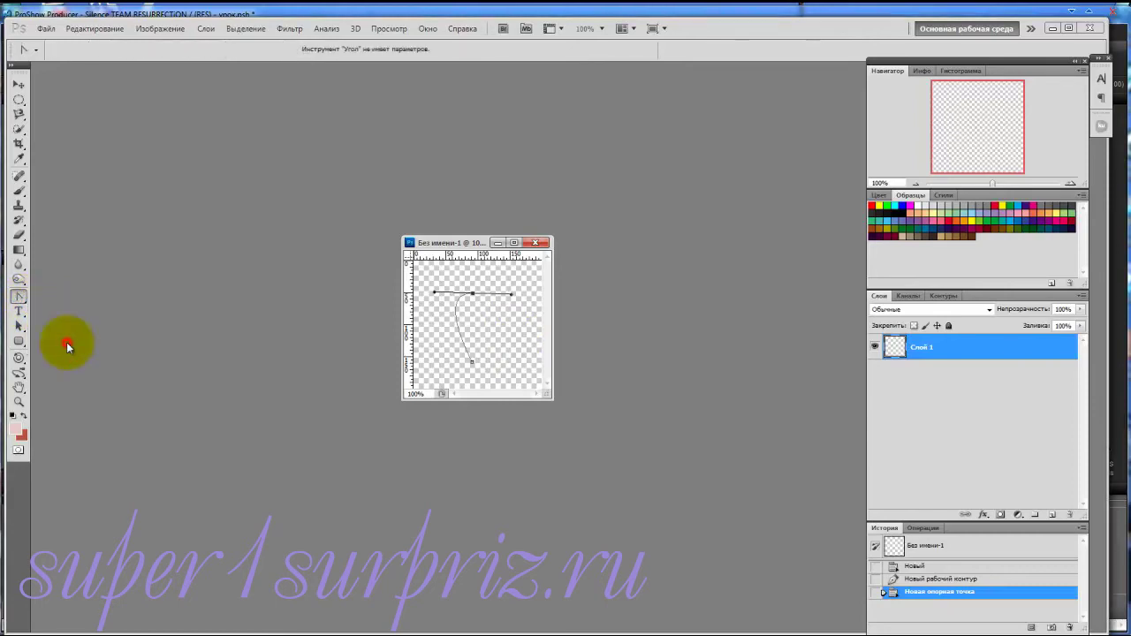
{"action": "left_click", "coordinate": [67, 343]}
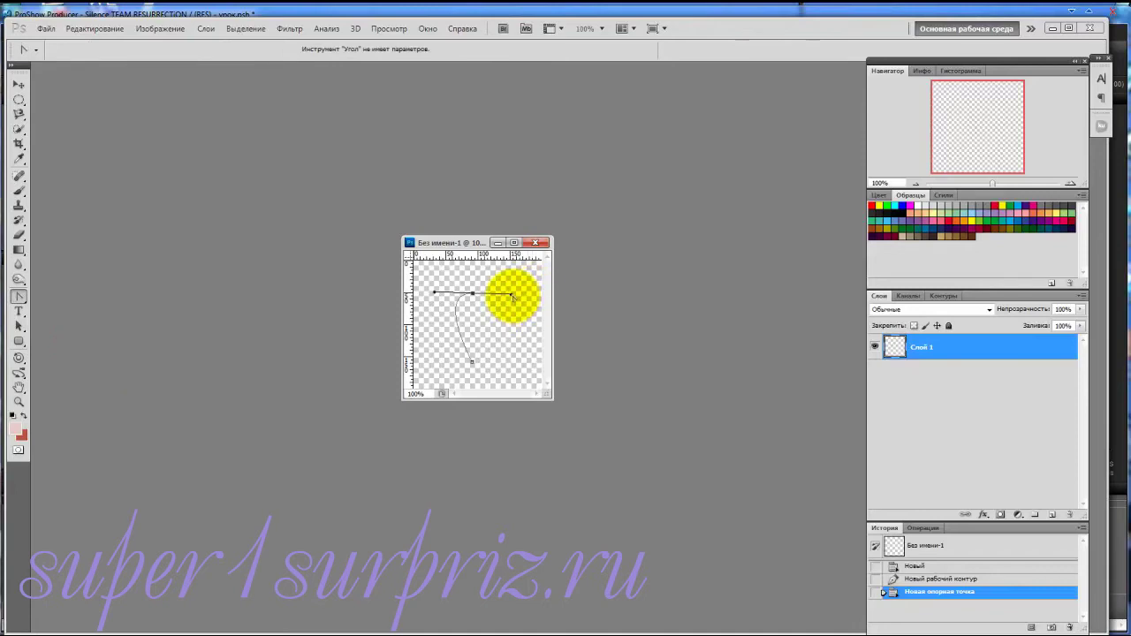
{"action": "left_click_drag", "start_coordinate": [512, 296], "coordinate": [475, 297]}
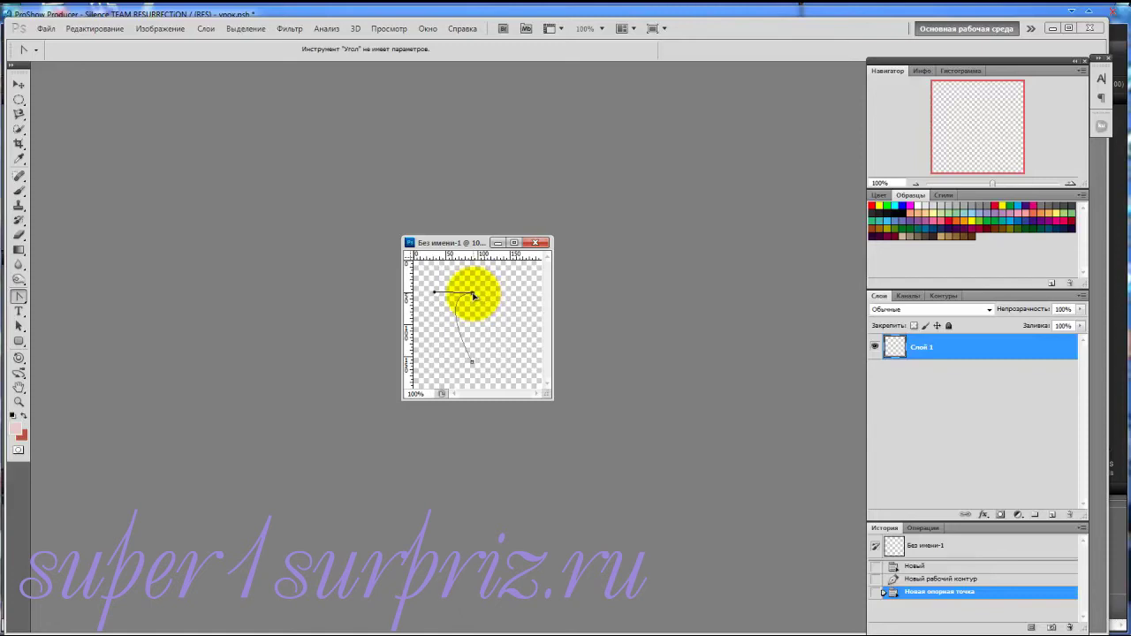
{"action": "left_click_drag", "start_coordinate": [474, 295], "coordinate": [474, 295]}
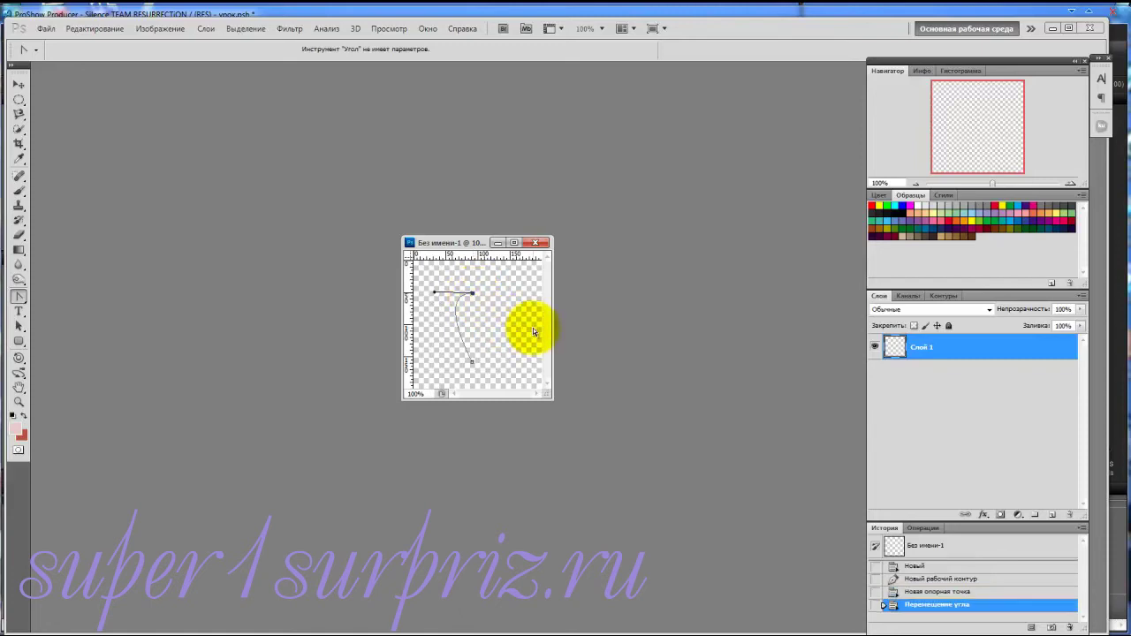
Close the path at the lower tip with a curved right side, forming a symmetrical teardrop about 50 px wide
{"action": "left_click_drag", "start_coordinate": [26, 307], "coordinate": [51, 298]}
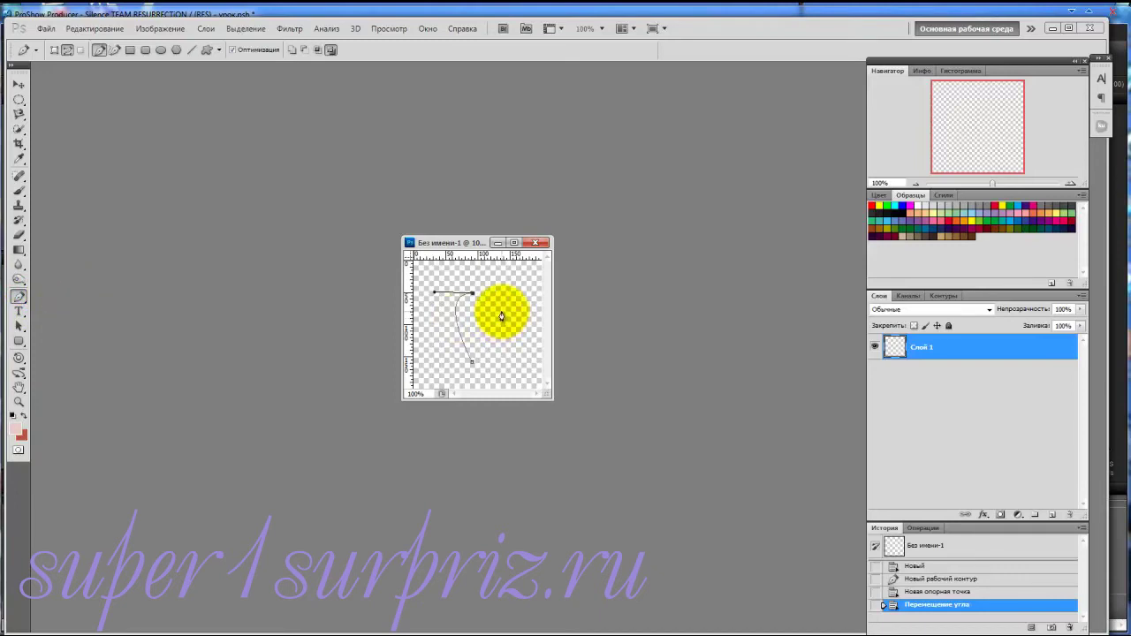
{"action": "left_click", "coordinate": [472, 365]}
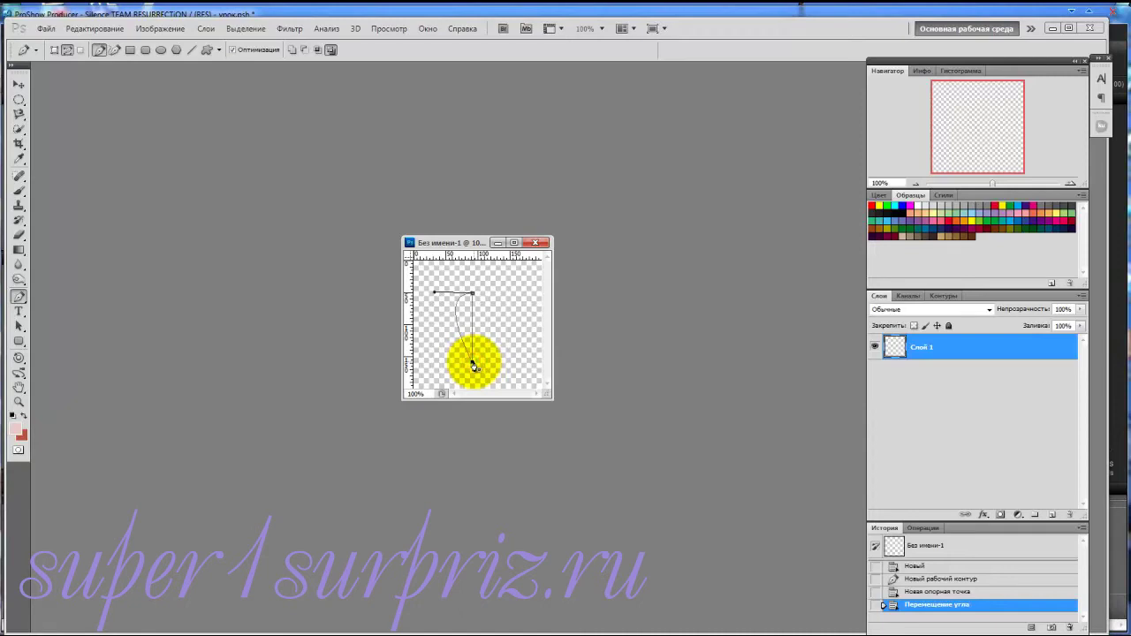
{"action": "left_click_drag", "start_coordinate": [473, 365], "coordinate": [440, 424]}
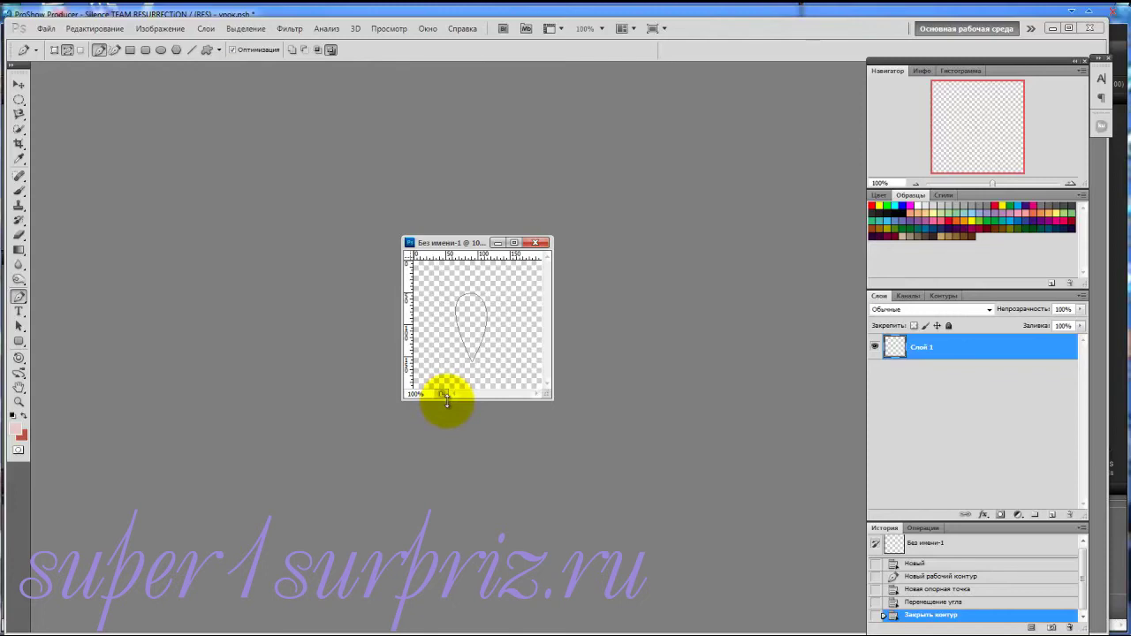
Convert the teardrop path into a new anti-aliased selection with a 0-pixel feather radius
{"action": "right_click", "coordinate": [471, 320]}
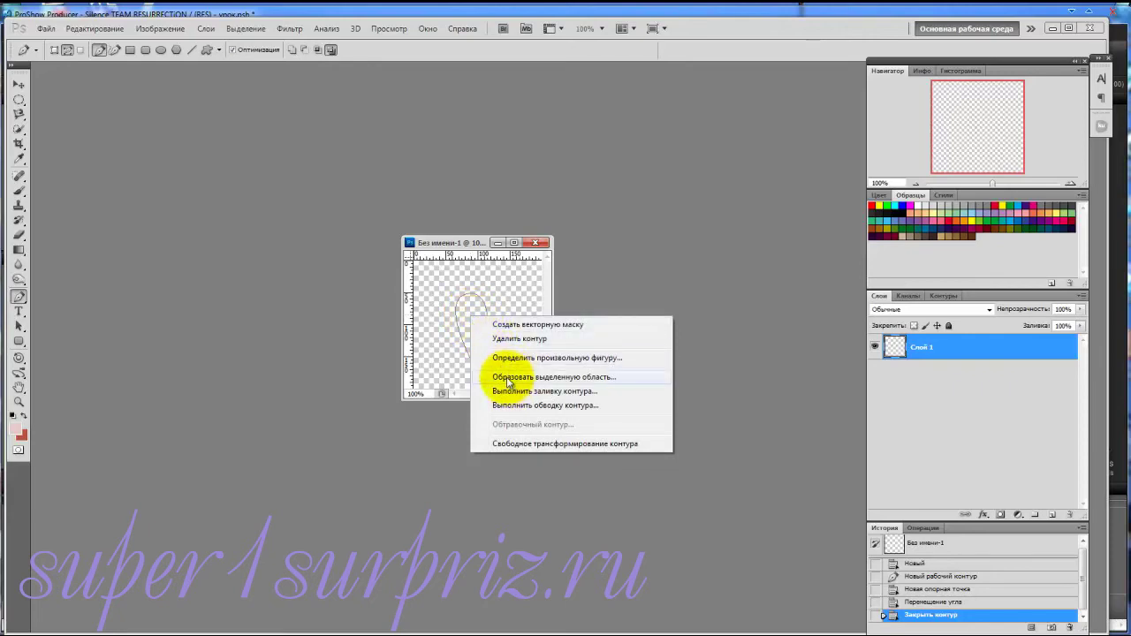
{"action": "left_click", "coordinate": [508, 378]}
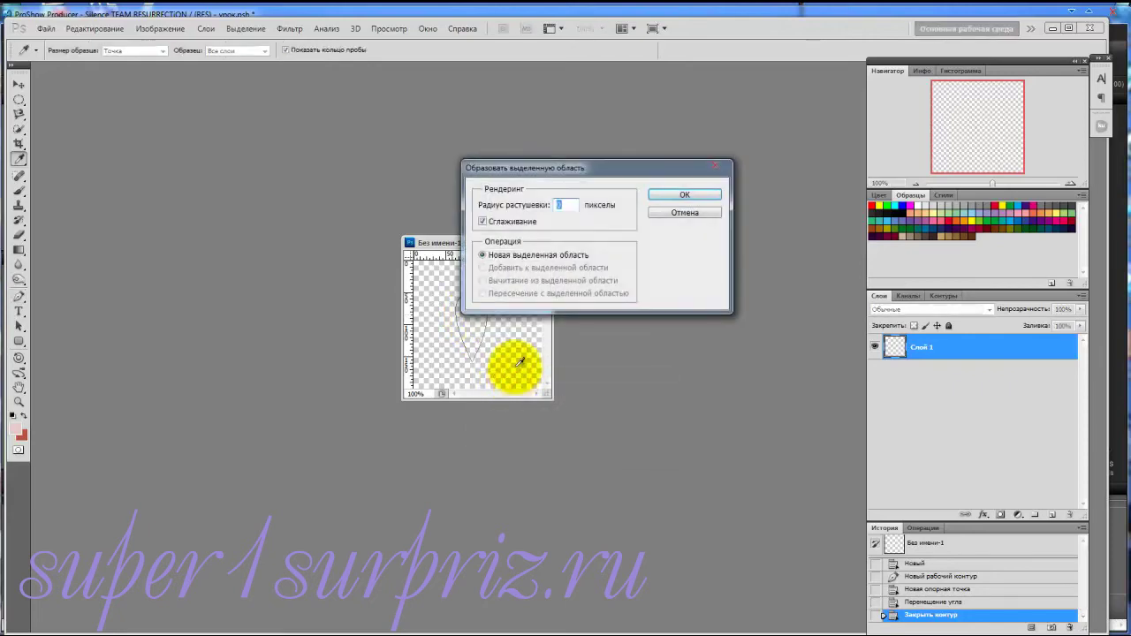
{"action": "left_click", "coordinate": [669, 195]}
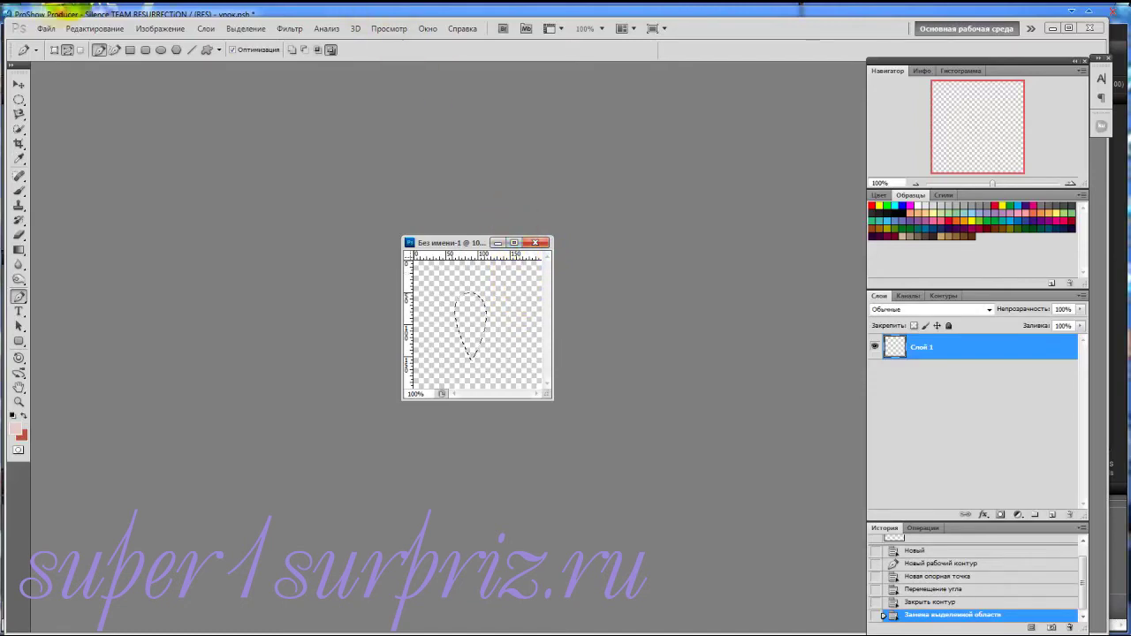
Stroke the teardrop selection 5 px outside in the red background colour #be4f42 at 100% opacity, and deselect
{"action": "left_click", "coordinate": [86, 32]}
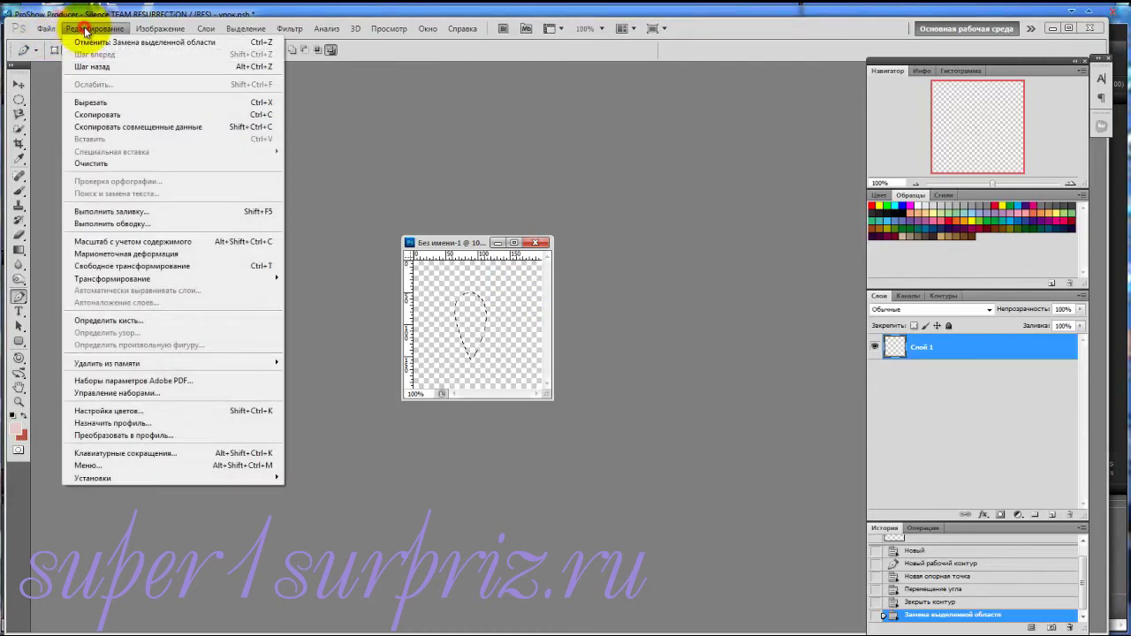
{"action": "left_click", "coordinate": [89, 224]}
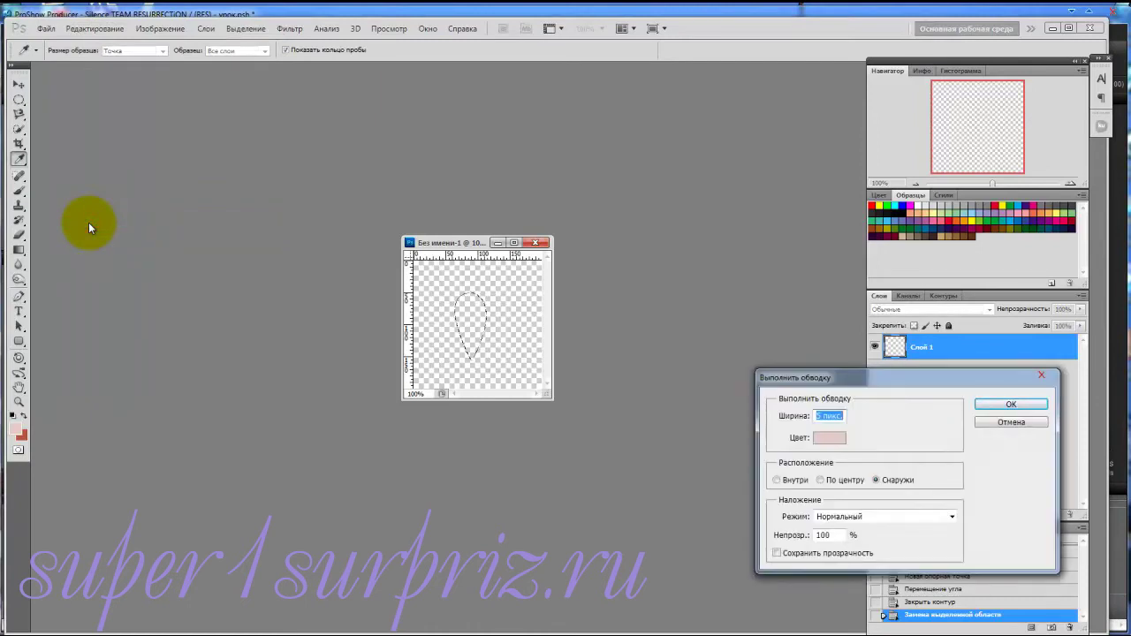
{"action": "left_click", "coordinate": [839, 438]}
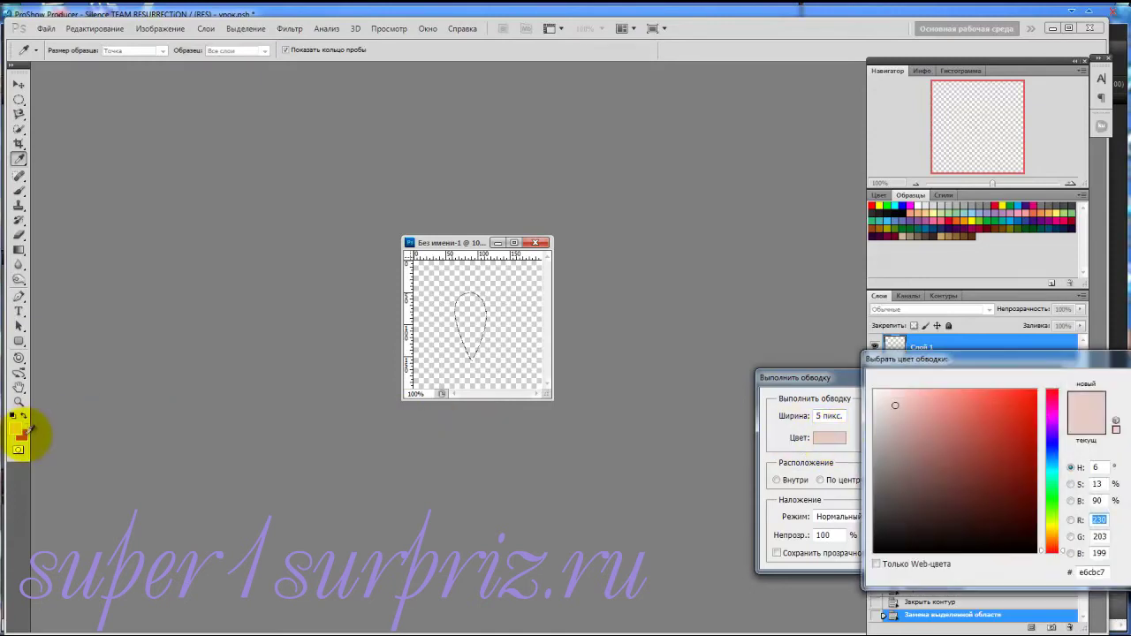
{"action": "left_click", "coordinate": [23, 435]}
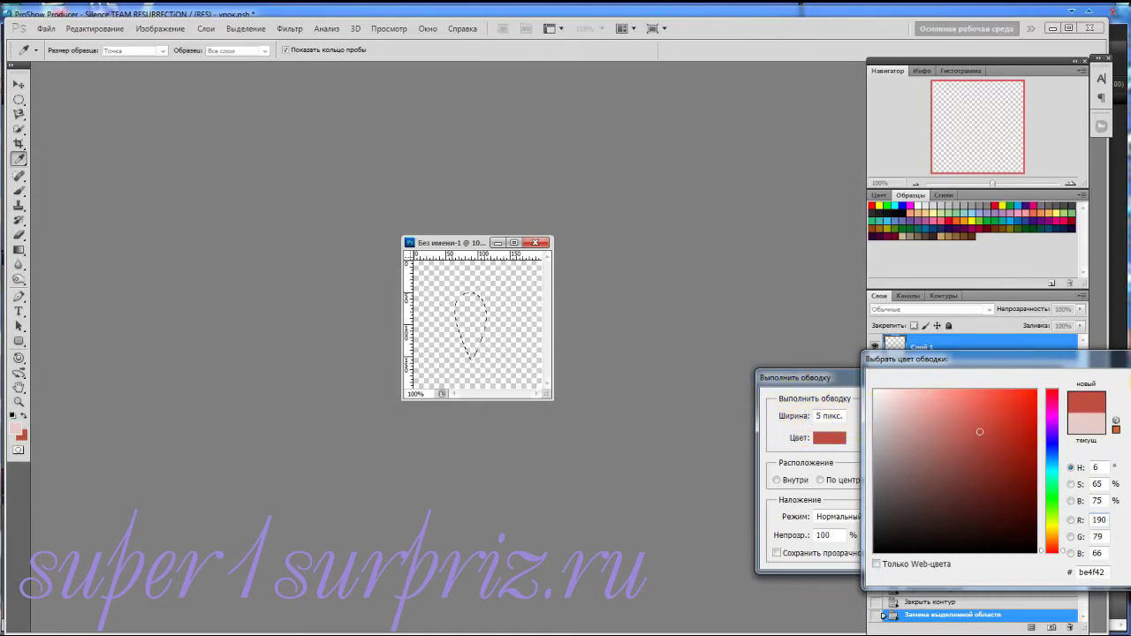
{"action": "left_click_drag", "start_coordinate": [1098, 353], "coordinate": [900, 114]}
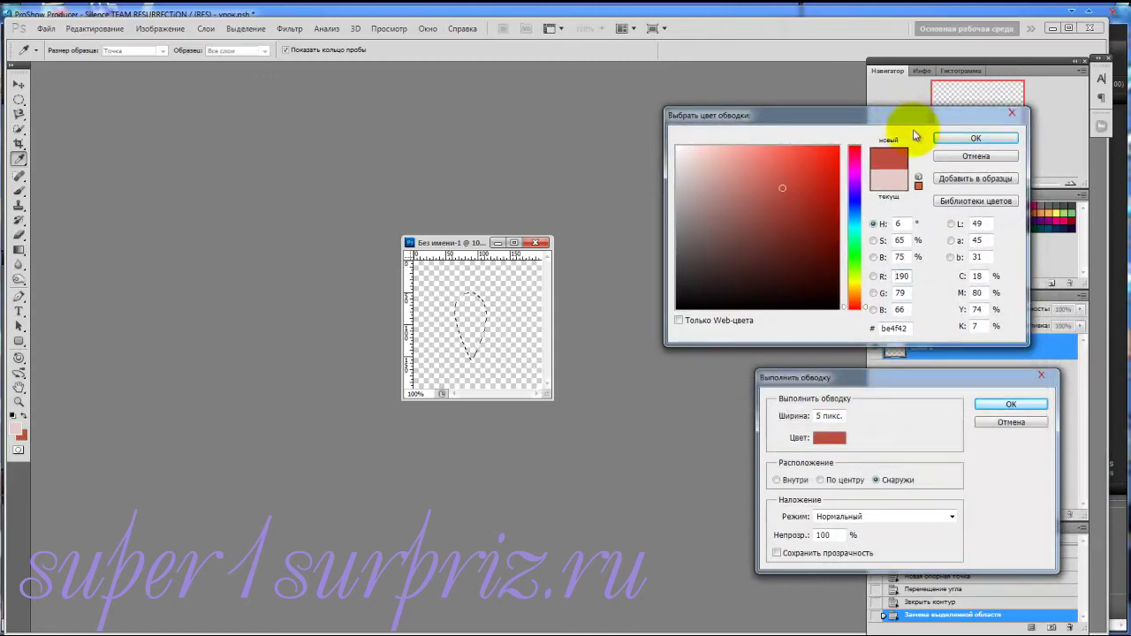
{"action": "left_click", "coordinate": [963, 140]}
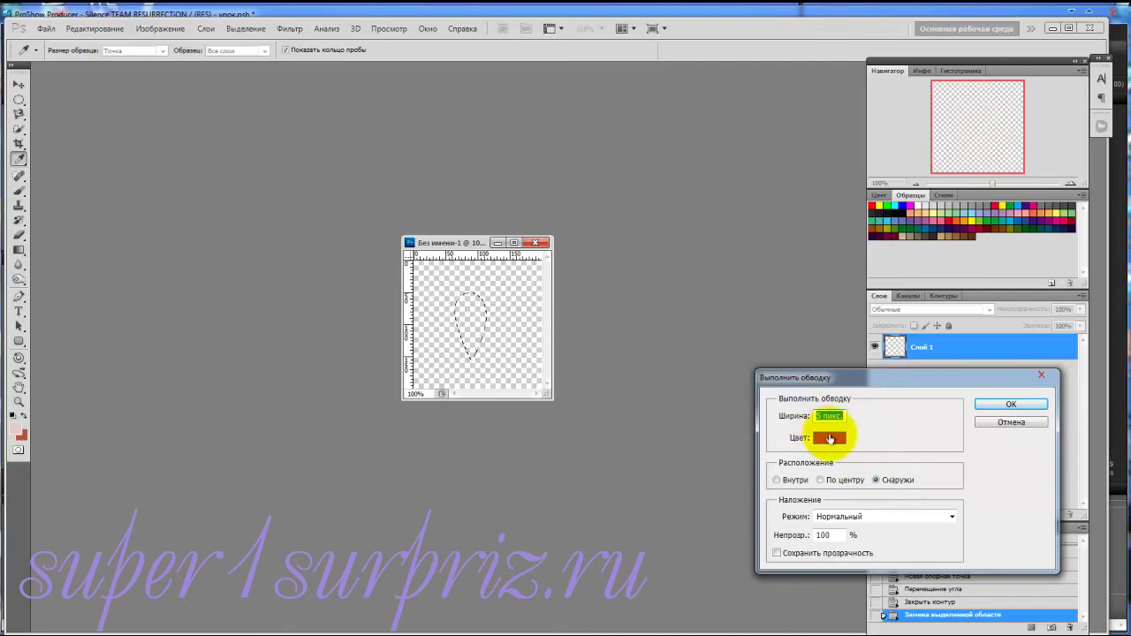
{"action": "left_click", "coordinate": [999, 405]}
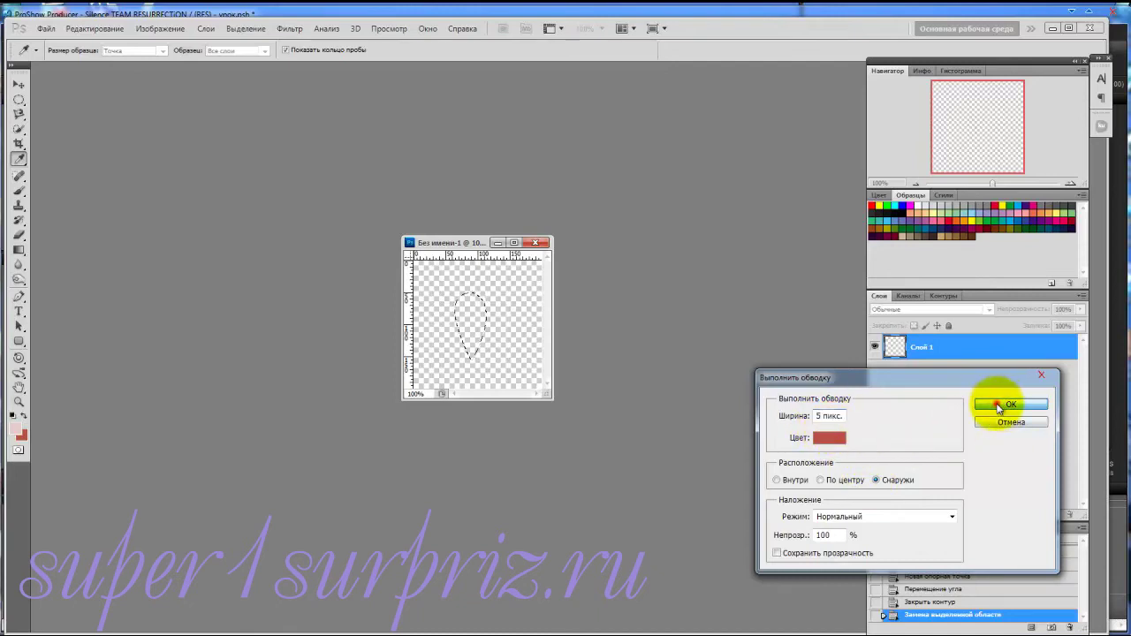
{"action": "left_click", "coordinate": [247, 29]}
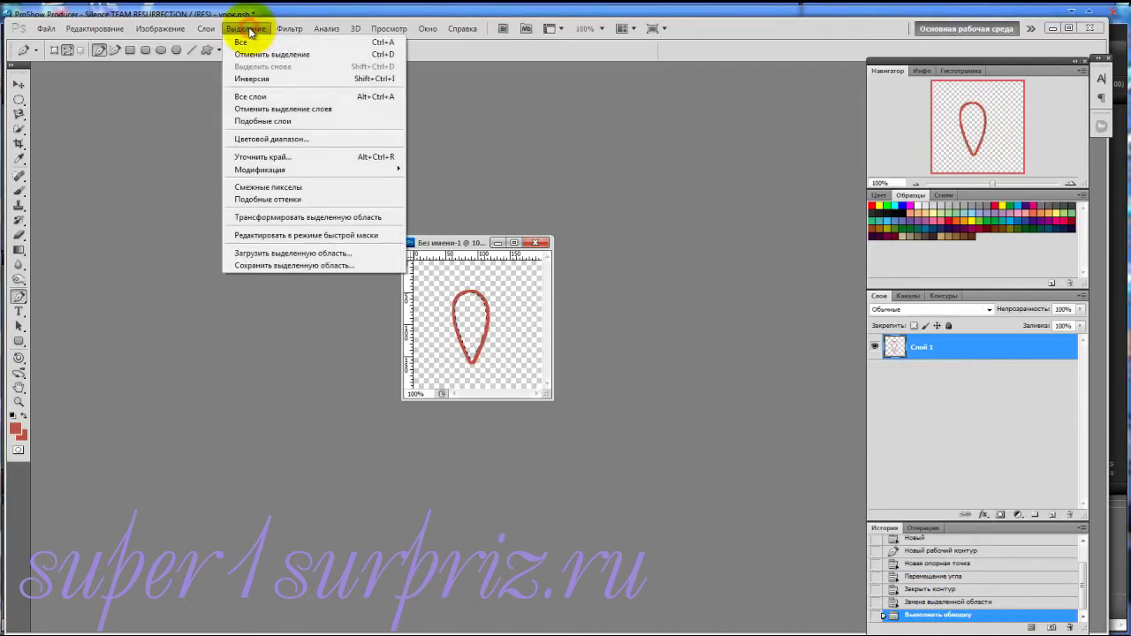
{"action": "left_click", "coordinate": [250, 55]}
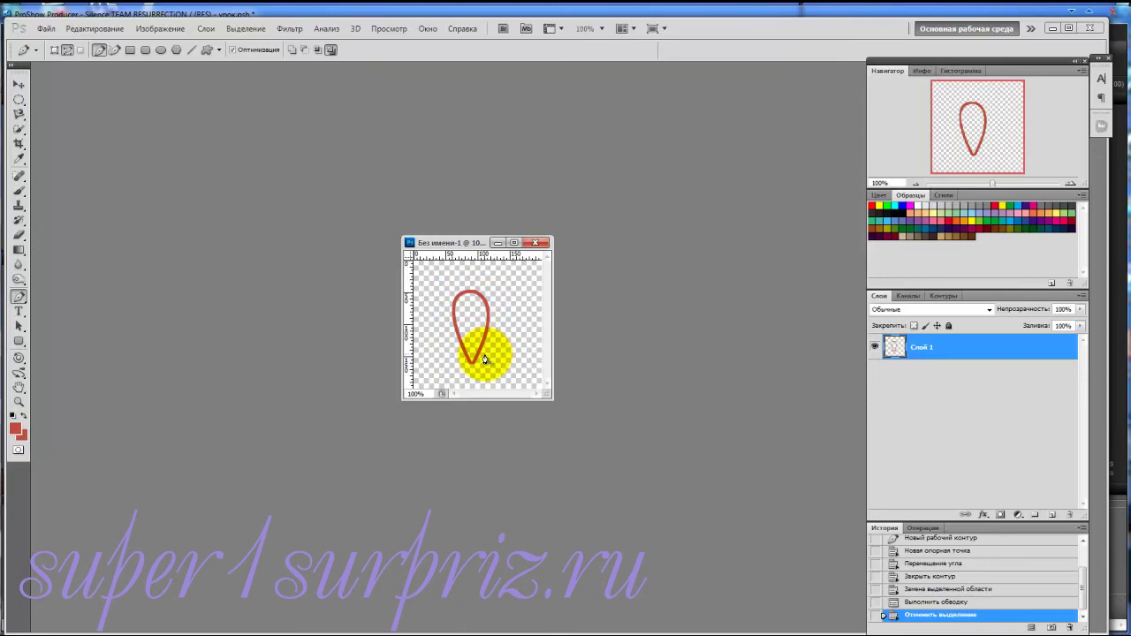
Save the teardrop outline as a non-interlaced PNG file named 4 in the урок folder
{"action": "left_click", "coordinate": [44, 28]}
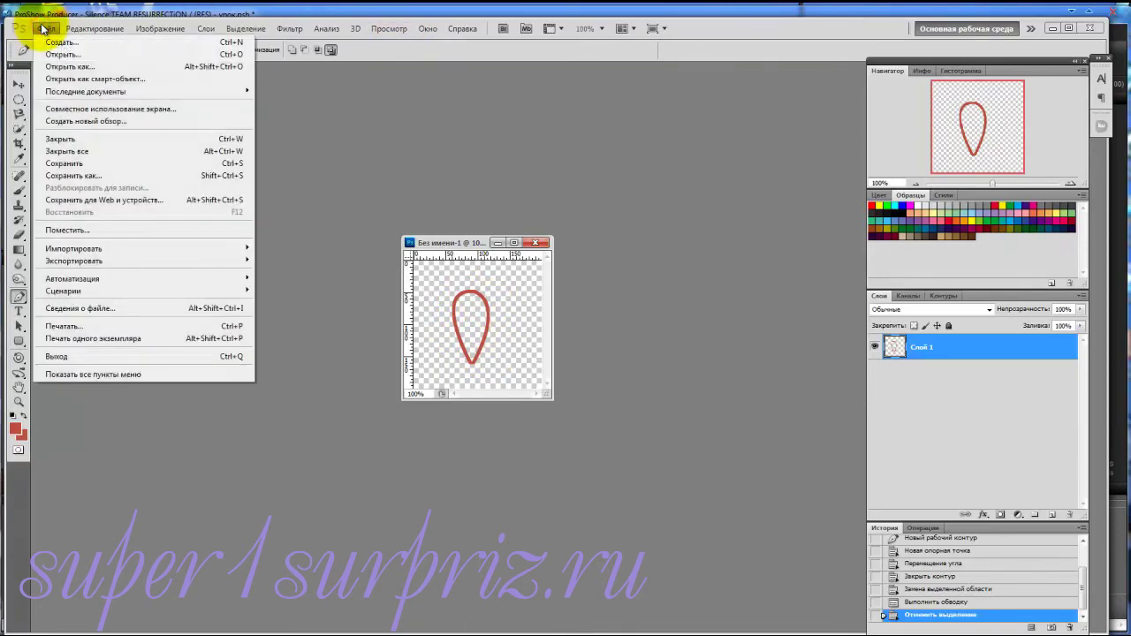
{"action": "left_click", "coordinate": [71, 175]}
{"action": "left_click", "coordinate": [665, 340]}
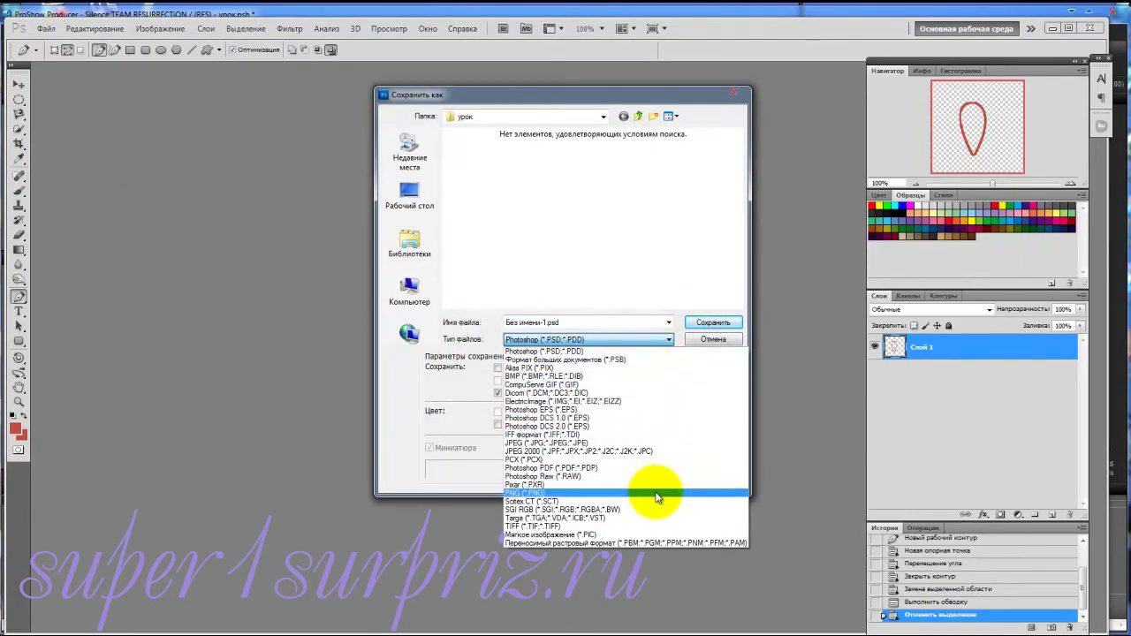
{"action": "left_click", "coordinate": [651, 492]}
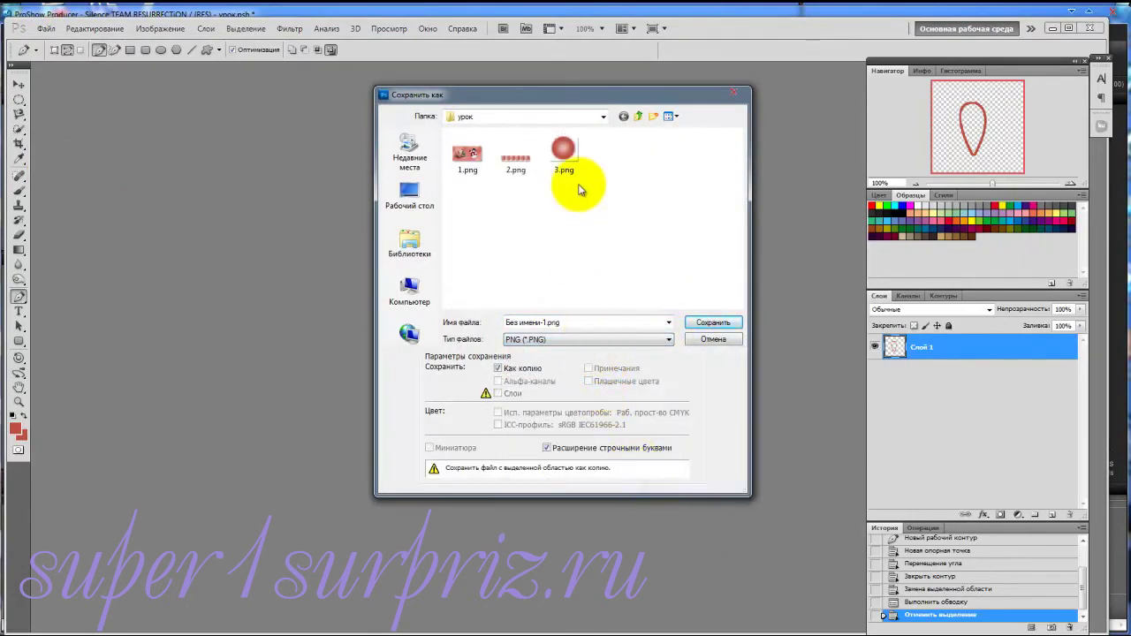
{"action": "left_click", "coordinate": [573, 323]}
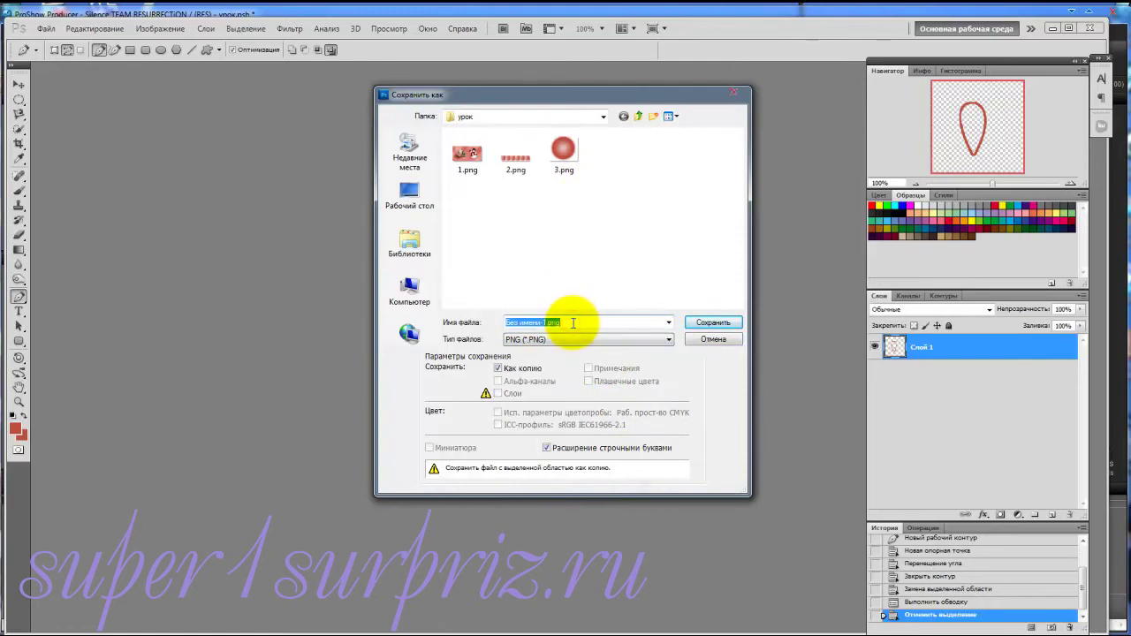
{"action": "type", "text": "4"}
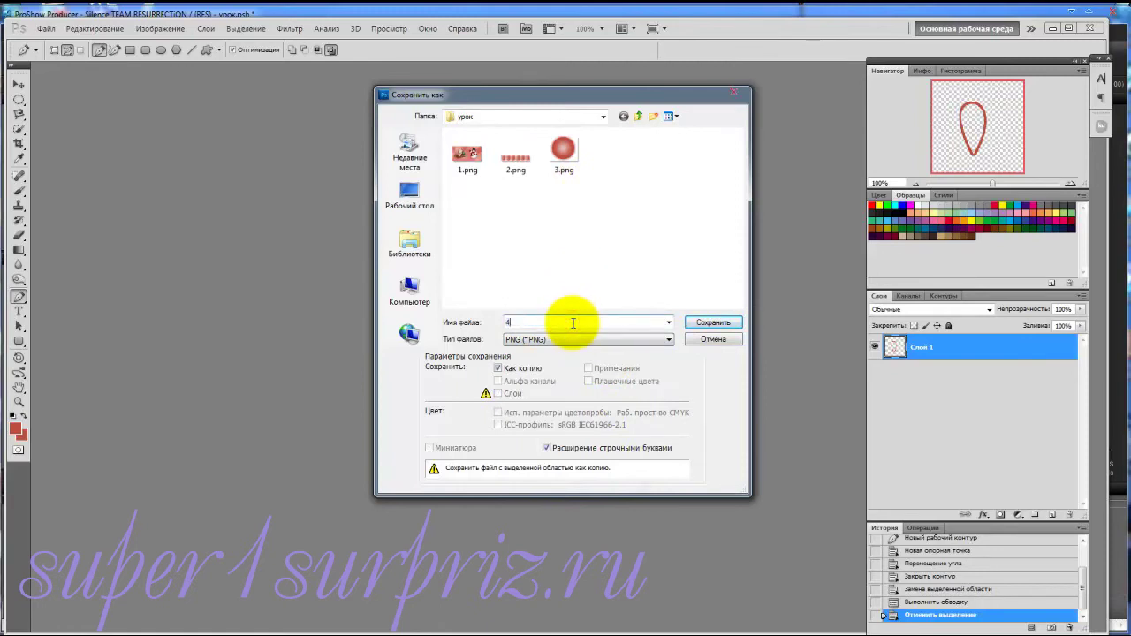
{"action": "left_click", "coordinate": [728, 325]}
{"action": "left_click", "coordinate": [655, 218]}
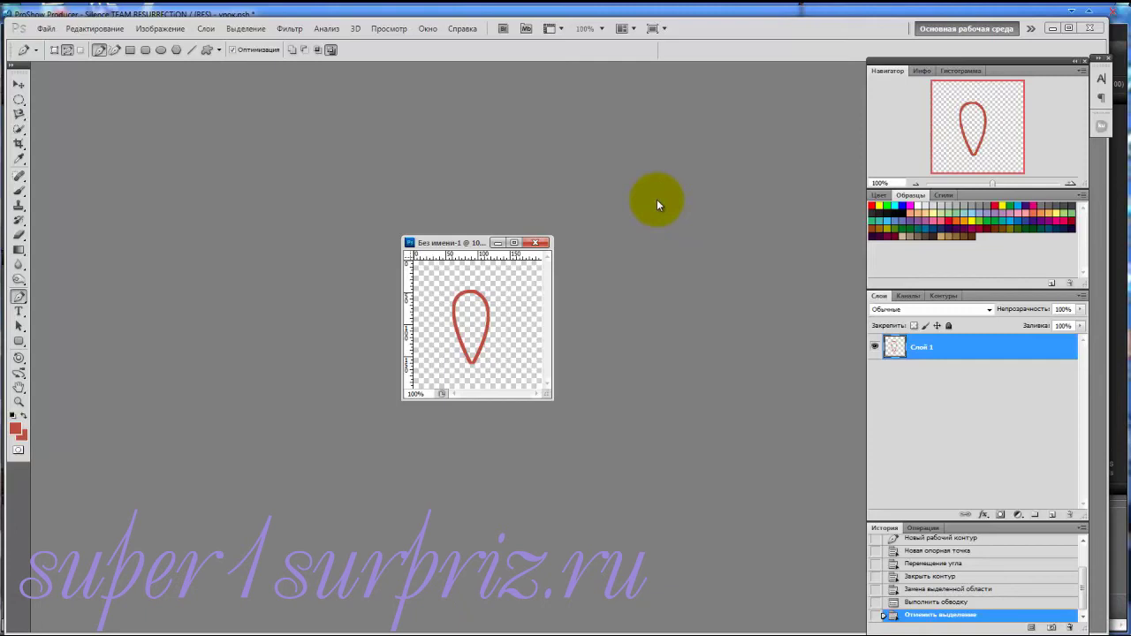
Add a new layer, hide the teardrop layer, and select a full-height vertical strip about 10 px wide left of centre
{"action": "left_click", "coordinate": [1052, 515]}
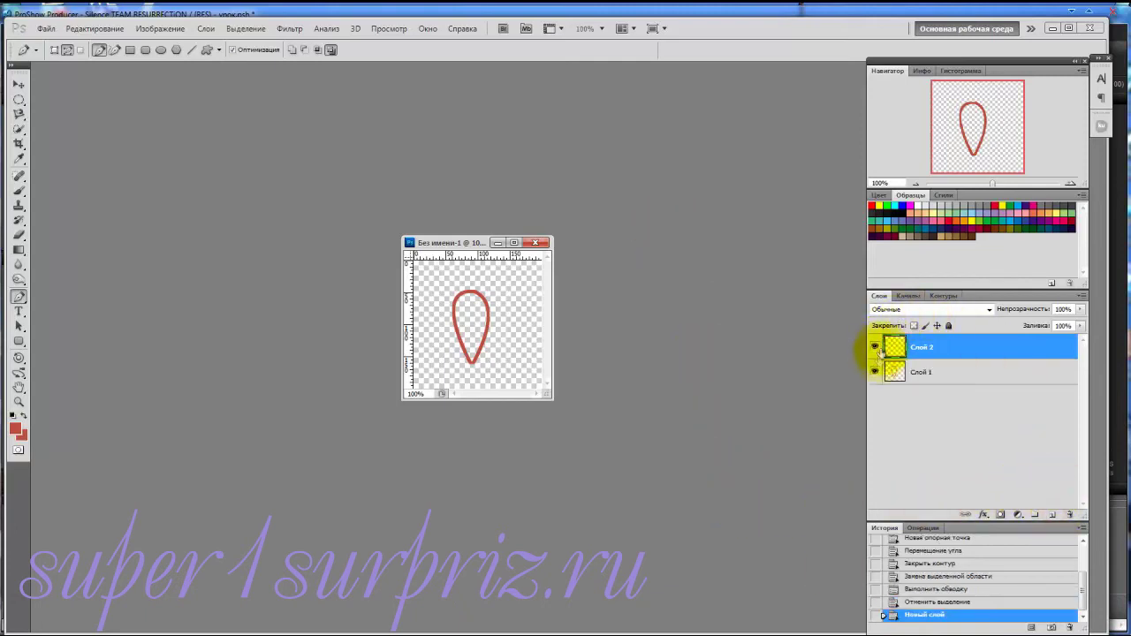
{"action": "left_click", "coordinate": [874, 372]}
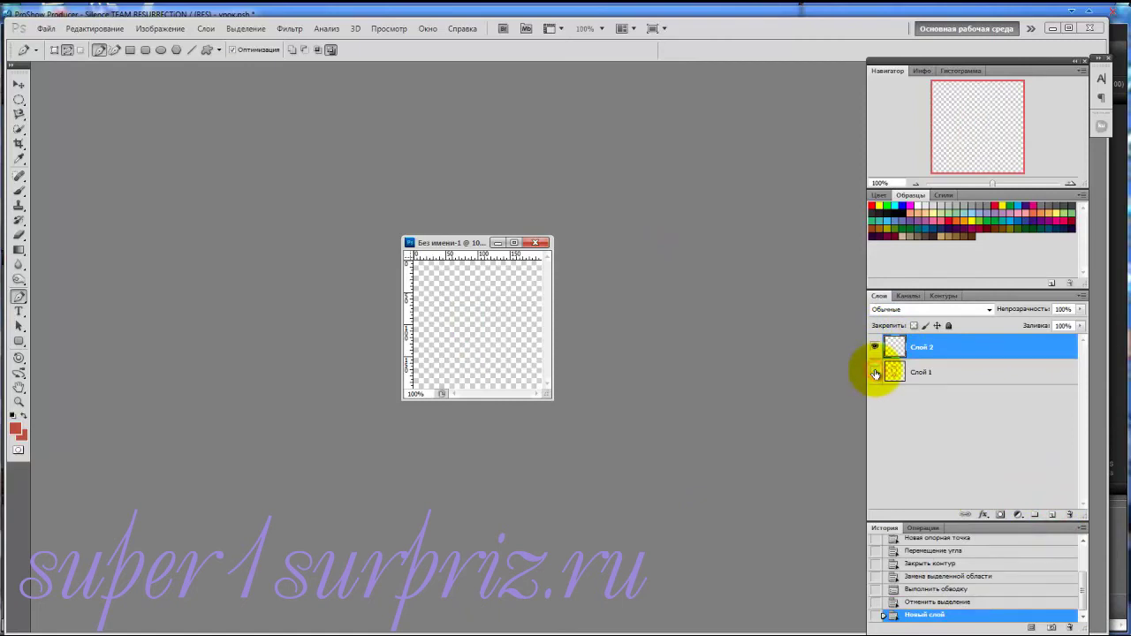
{"action": "left_click", "coordinate": [18, 100]}
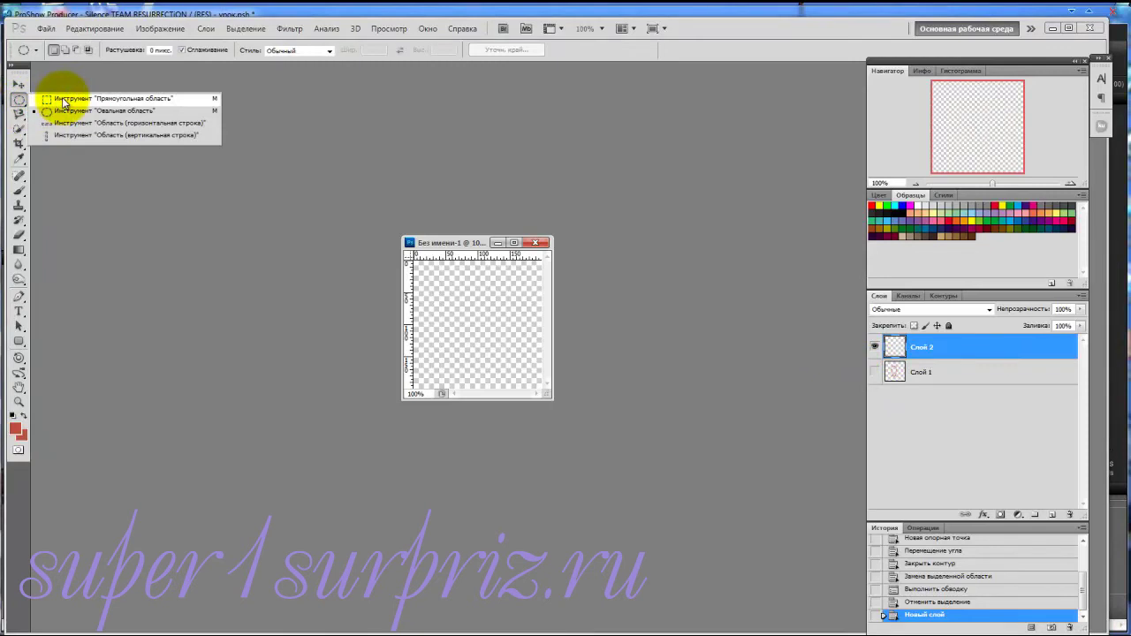
{"action": "left_click", "coordinate": [63, 99]}
{"action": "left_click_drag", "start_coordinate": [456, 262], "coordinate": [463, 389]}
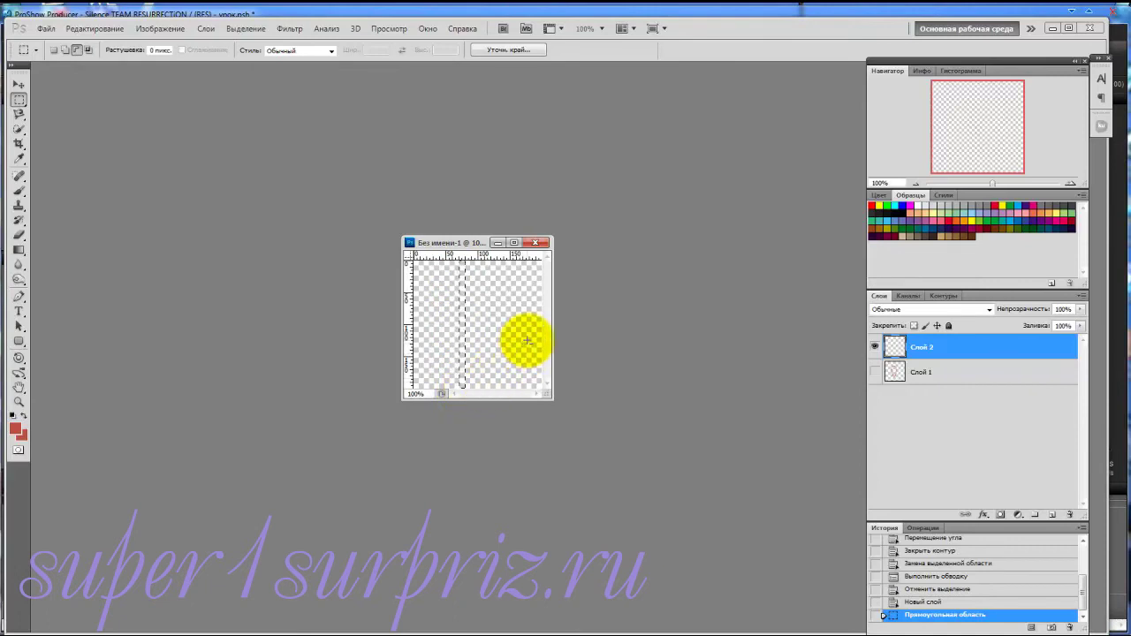
Fill the vertical strip selection with a very light grey swatch using the Paint Bucket, and deselect
{"action": "left_click", "coordinate": [924, 205]}
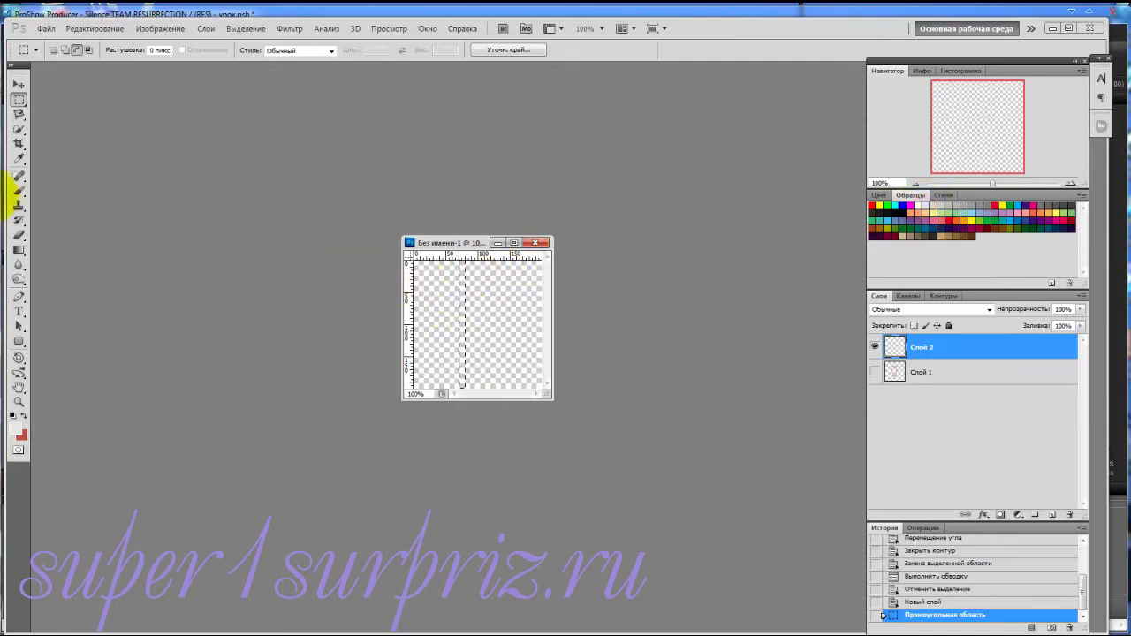
{"action": "key", "text": "shift+g"}
{"action": "left_click", "coordinate": [489, 352]}
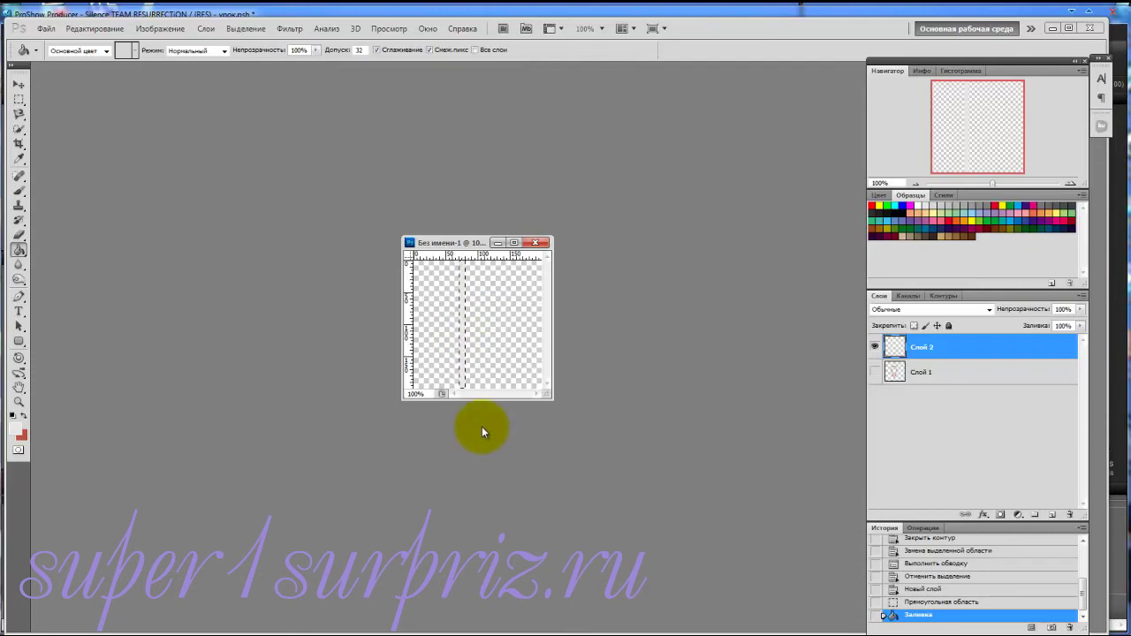
{"action": "left_click", "coordinate": [245, 28]}
{"action": "left_click", "coordinate": [251, 54]}
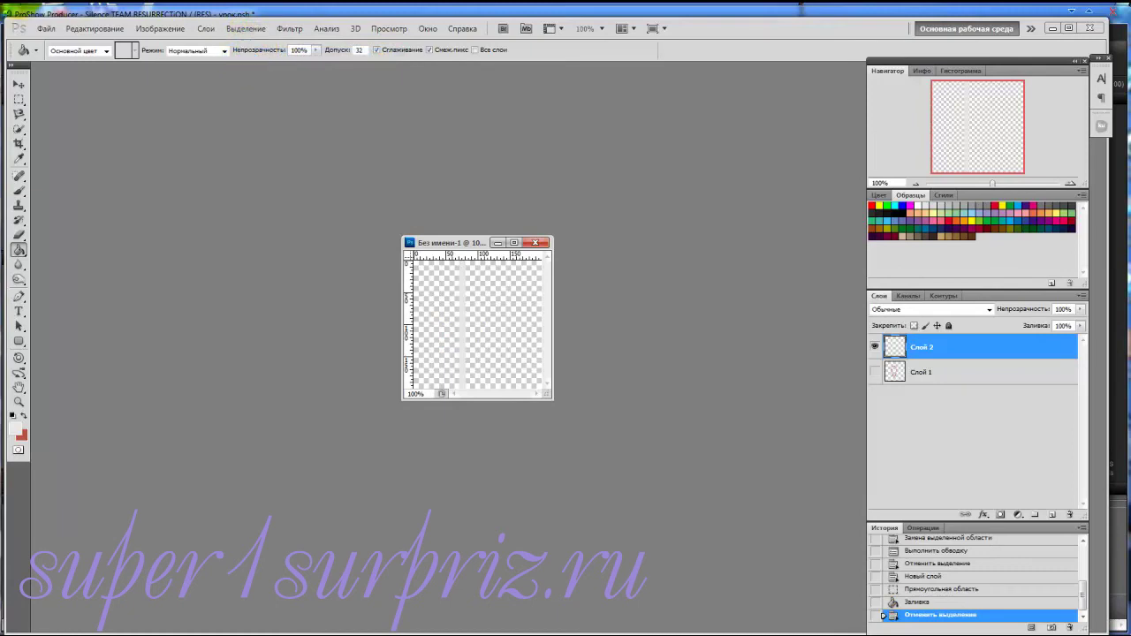
Save the vertical strip image as a non-interlaced PNG file named 5 in the урок folder
{"action": "left_click", "coordinate": [46, 29]}
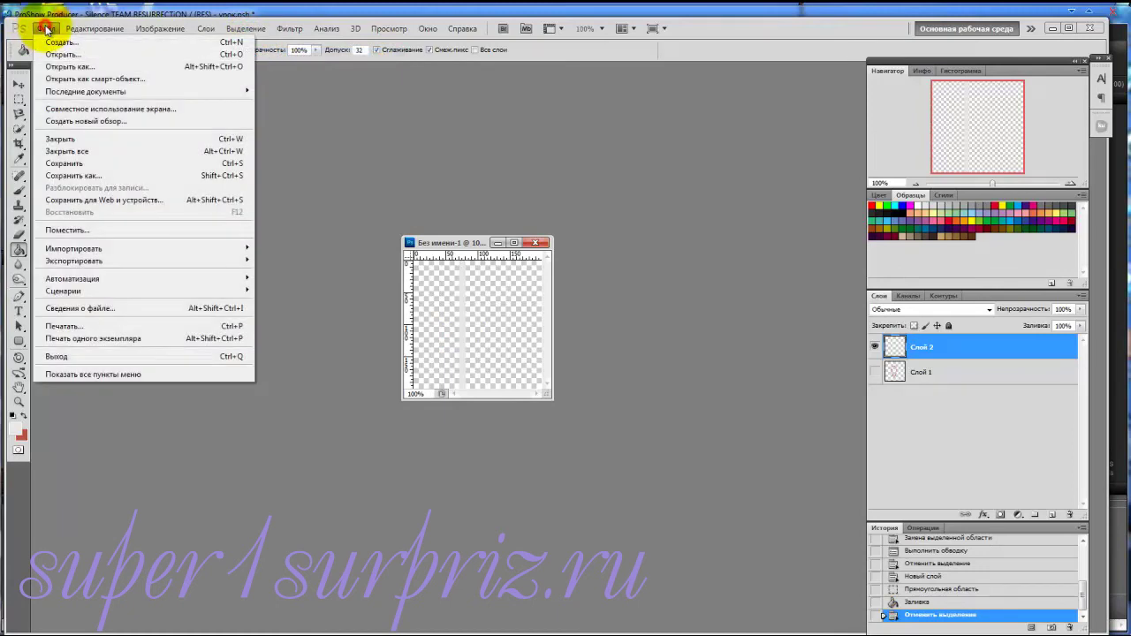
{"action": "left_click", "coordinate": [50, 177]}
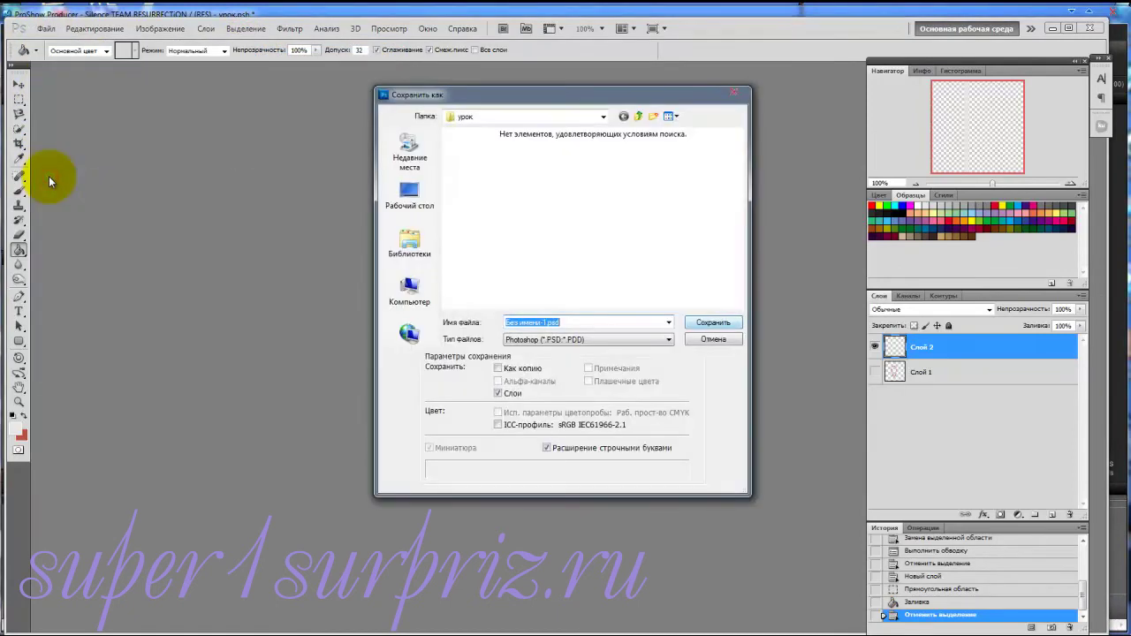
{"action": "left_click", "coordinate": [668, 340]}
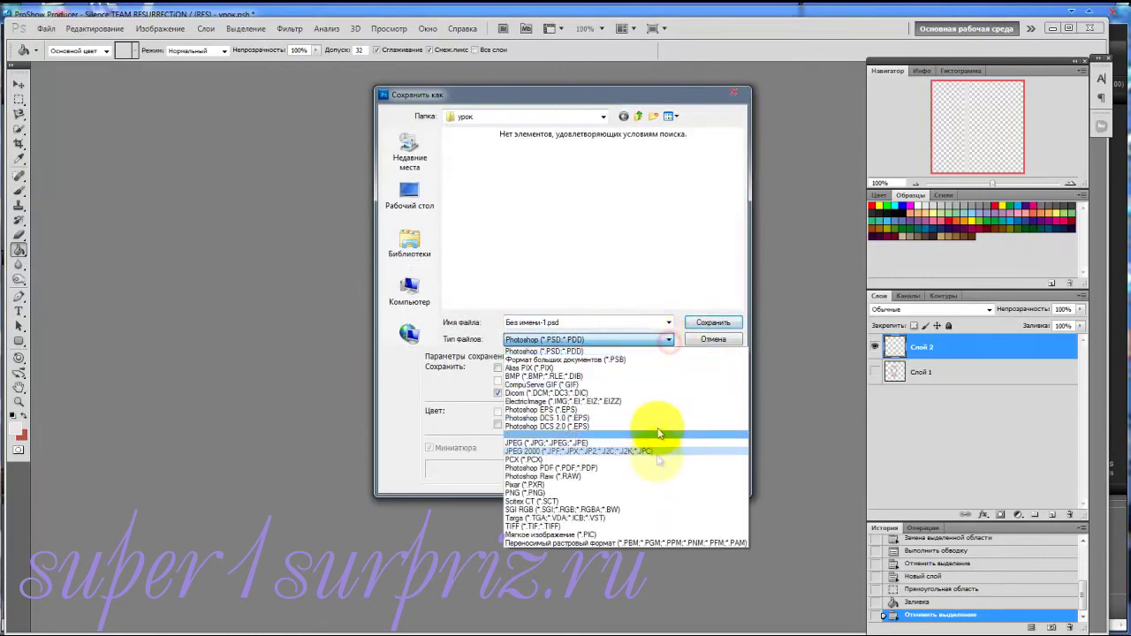
{"action": "left_click", "coordinate": [656, 493]}
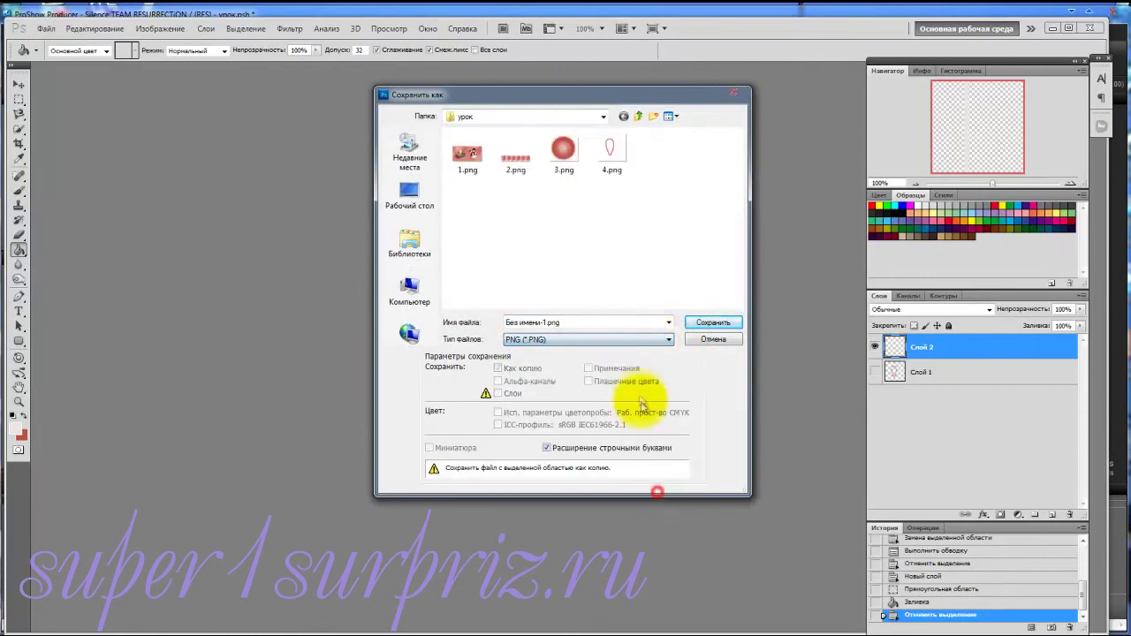
{"action": "left_click", "coordinate": [579, 325]}
{"action": "type", "text": "5"}
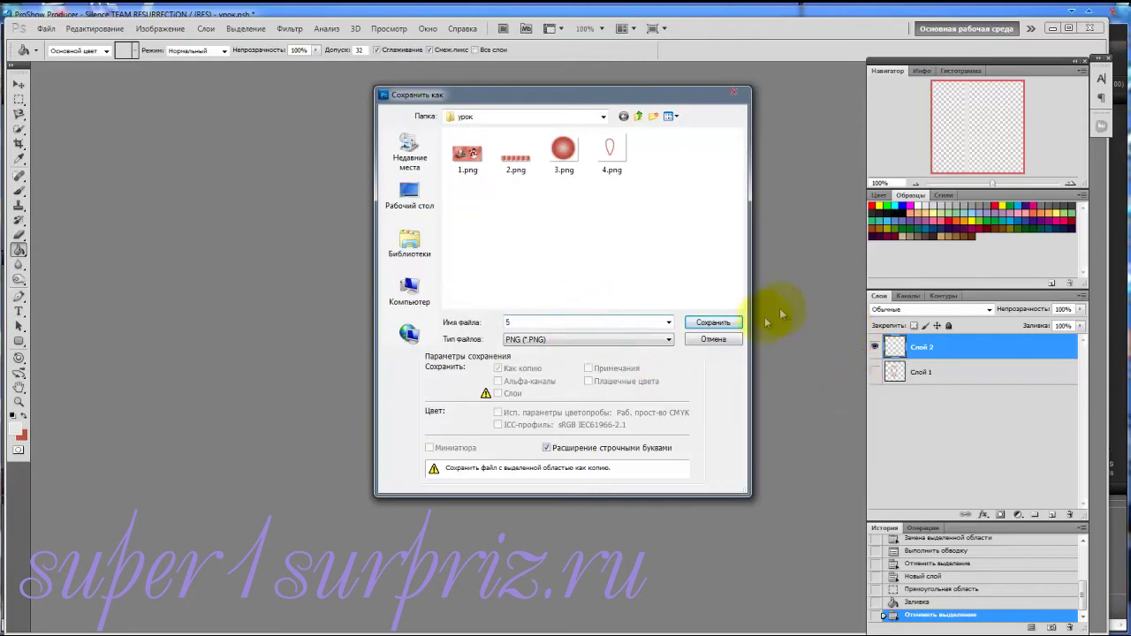
{"action": "left_click", "coordinate": [716, 324]}
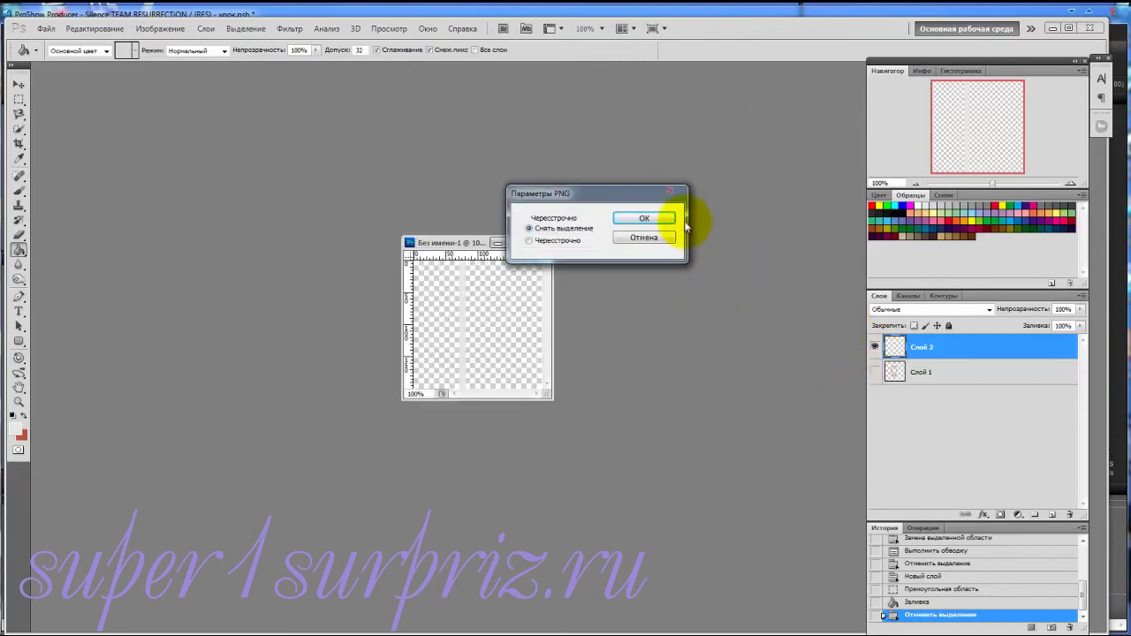
{"action": "left_click", "coordinate": [672, 219]}
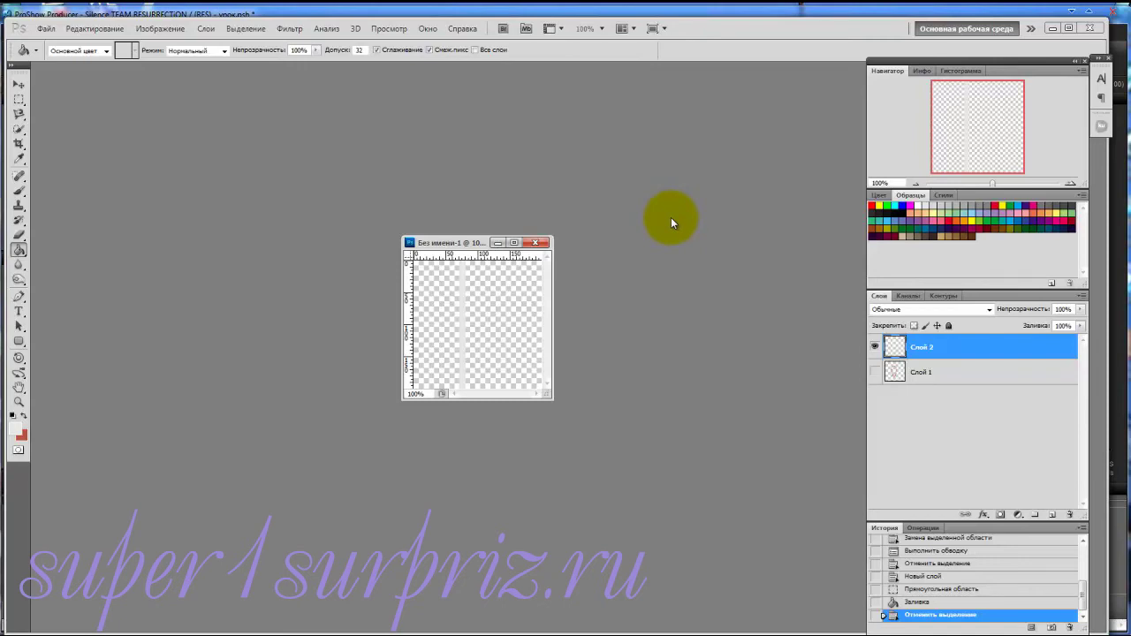
Close the untitled document without saving it, exit Photoshop and return to ProShow Producer
{"action": "left_click", "coordinate": [541, 244]}
{"action": "left_click", "coordinate": [579, 247]}
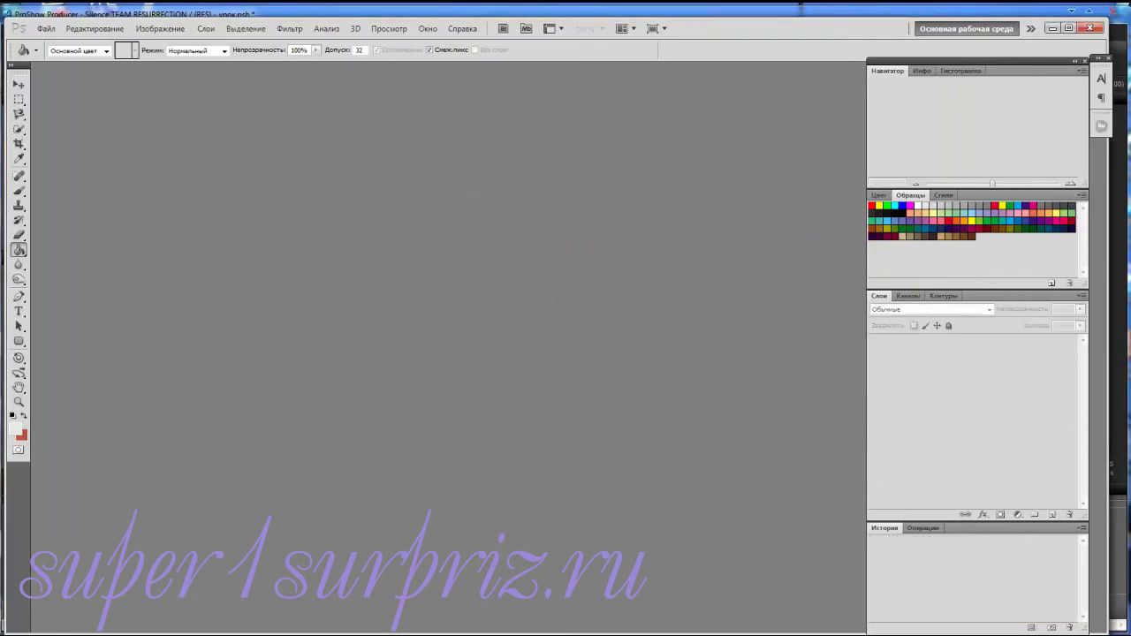
{"action": "left_click", "coordinate": [1087, 28]}
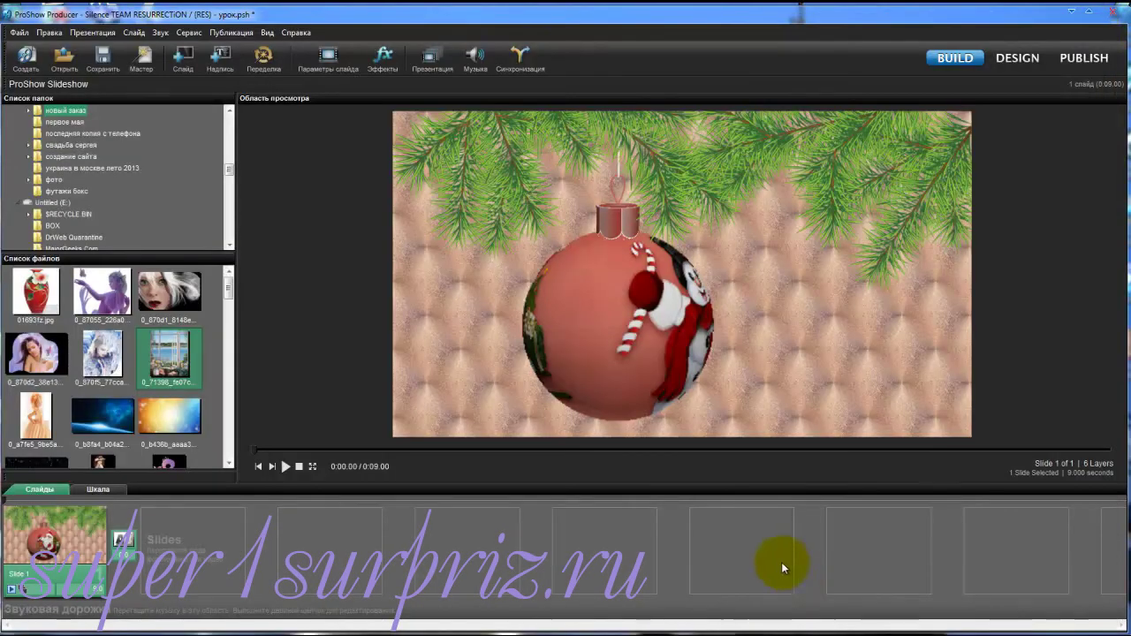
Add a blank slide after the ornament slide and open the new slide's options
{"action": "right_click", "coordinate": [189, 546]}
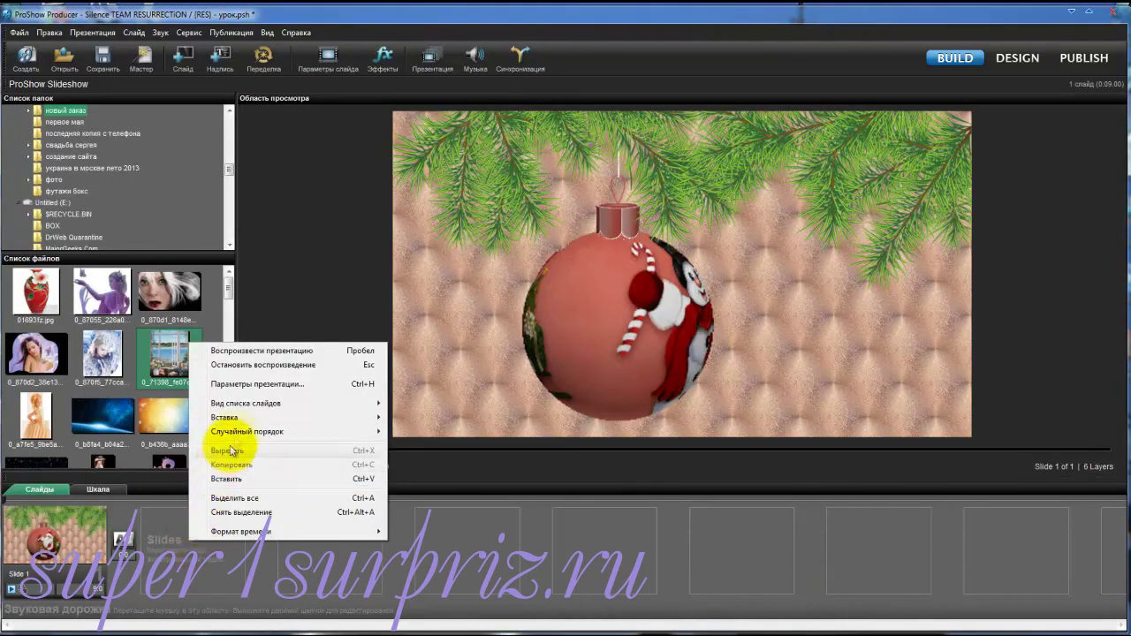
{"action": "mouse_move", "coordinate": [244, 420]}
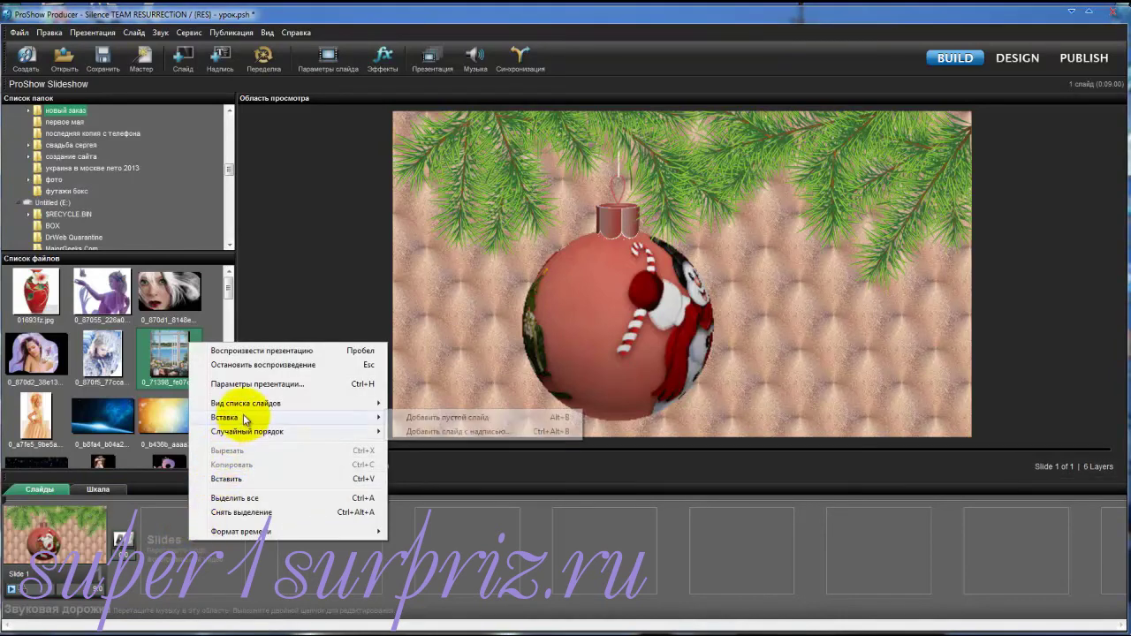
{"action": "left_click", "coordinate": [439, 420]}
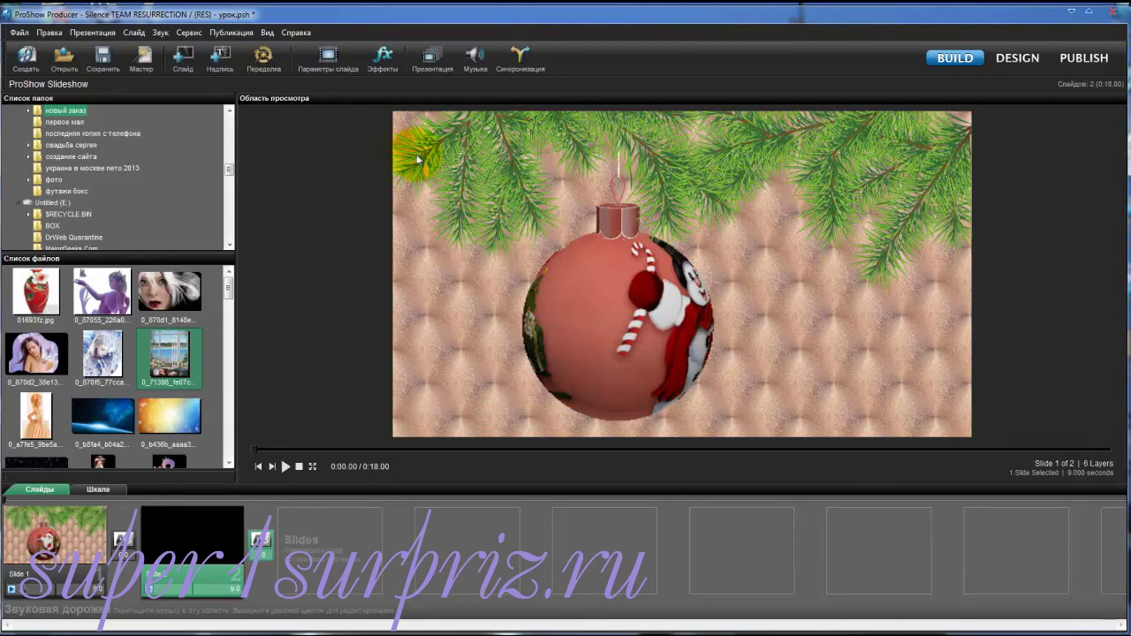
{"action": "left_click", "coordinate": [328, 58]}
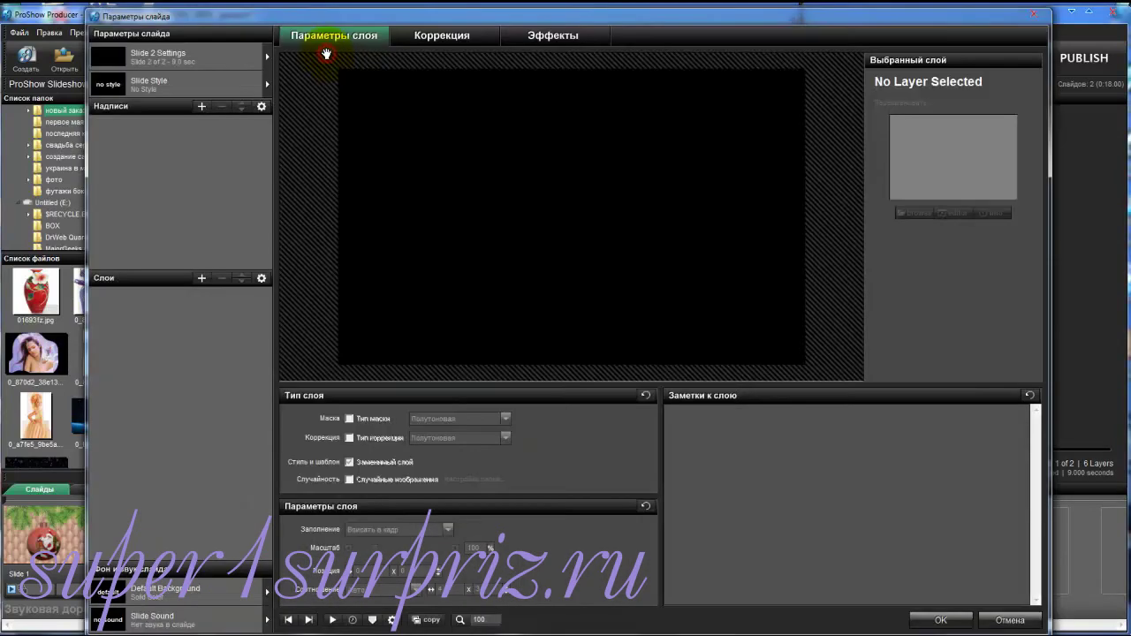
Add the image шар.gif from the урок folder as a layer on the blank slide
{"action": "left_click", "coordinate": [201, 279]}
{"action": "left_click", "coordinate": [237, 297]}
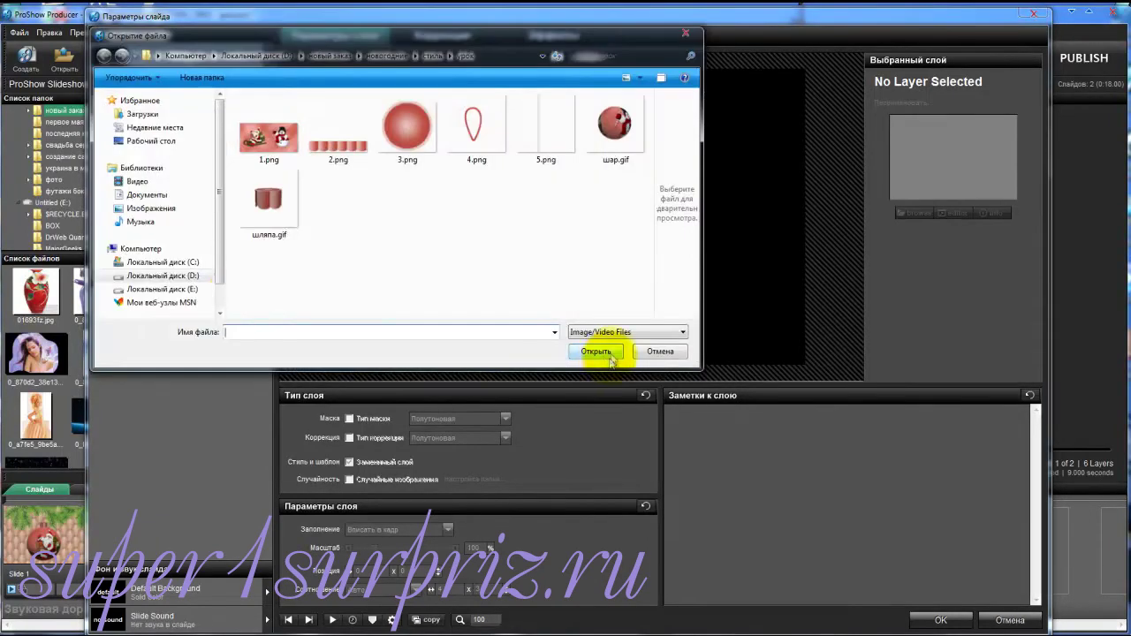
{"action": "left_click", "coordinate": [616, 123]}
{"action": "left_click", "coordinate": [596, 351]}
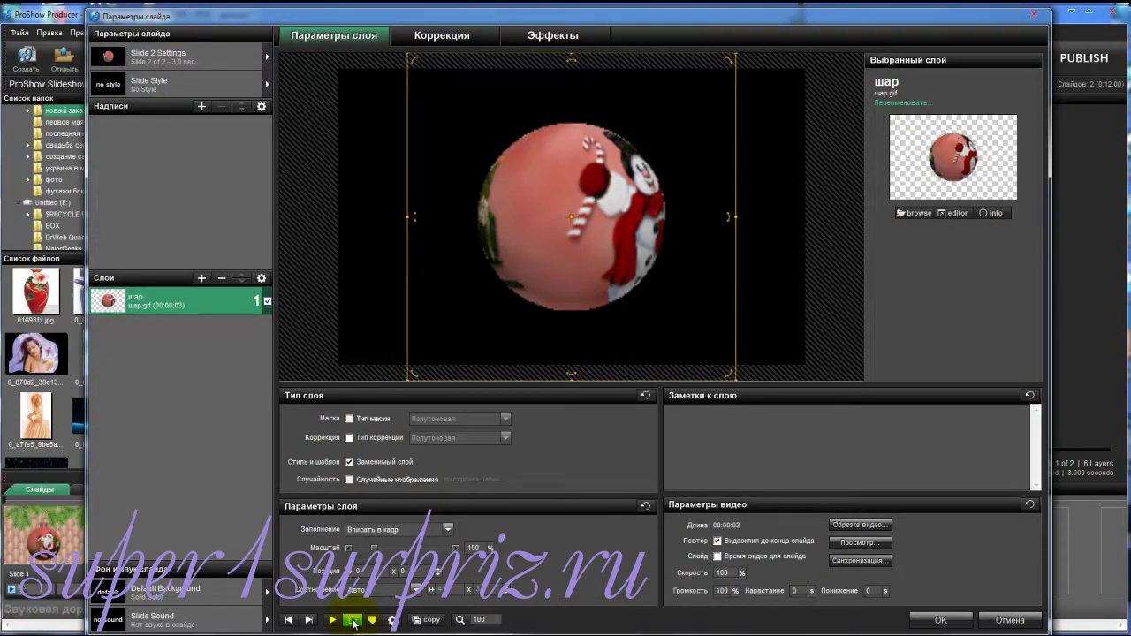
Set the slide time to 6 seconds
{"action": "left_click", "coordinate": [353, 621]}
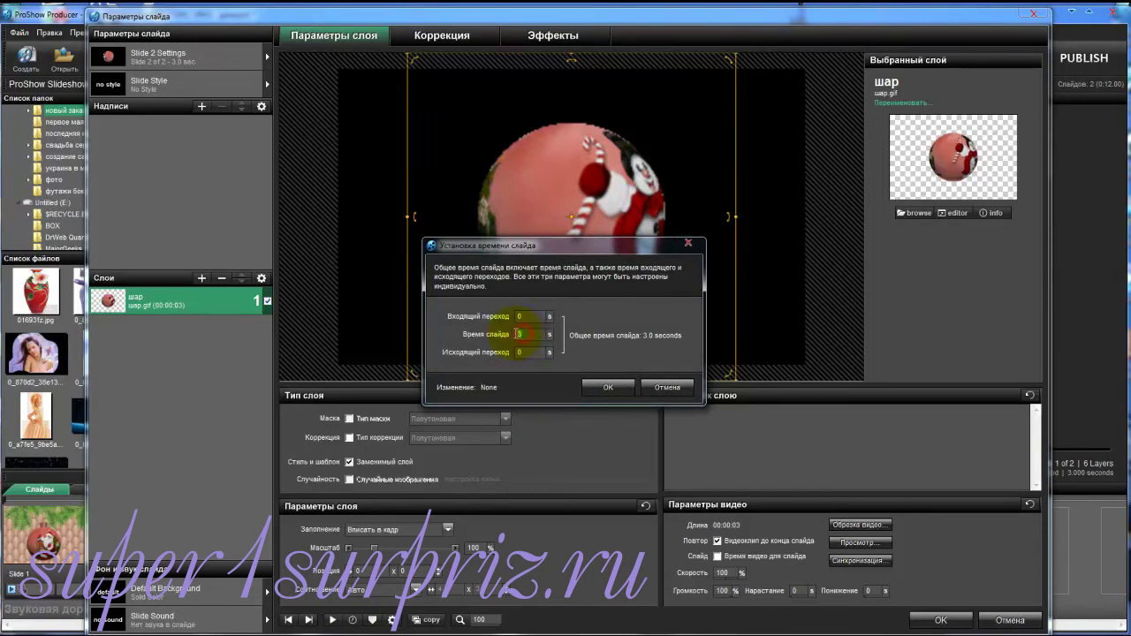
{"action": "type", "text": "6"}
{"action": "left_click", "coordinate": [609, 388]}
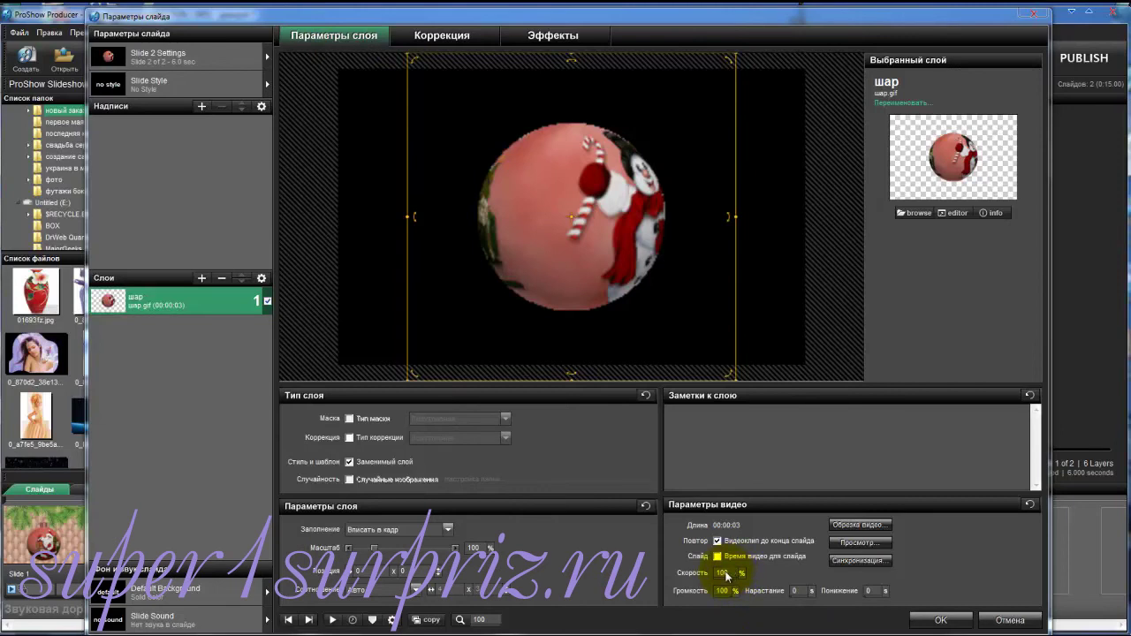
Set the шар layer's video playback speed to 50% and preview the slide
{"action": "left_click", "coordinate": [725, 573]}
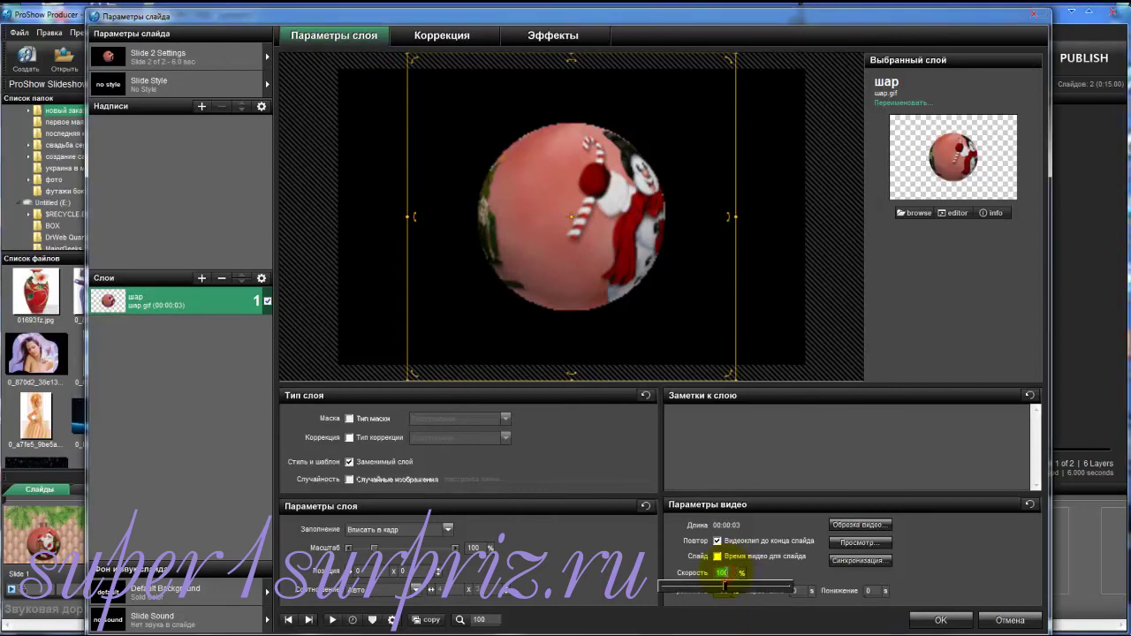
{"action": "type", "text": "50"}
{"action": "key", "text": "Return"}
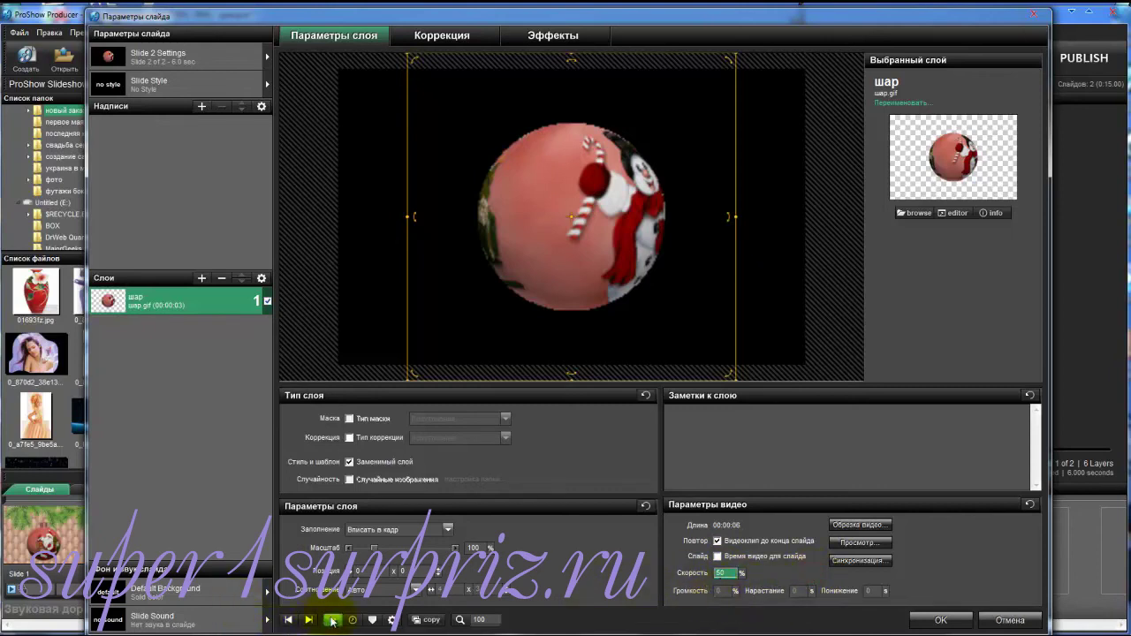
{"action": "left_click", "coordinate": [332, 621]}
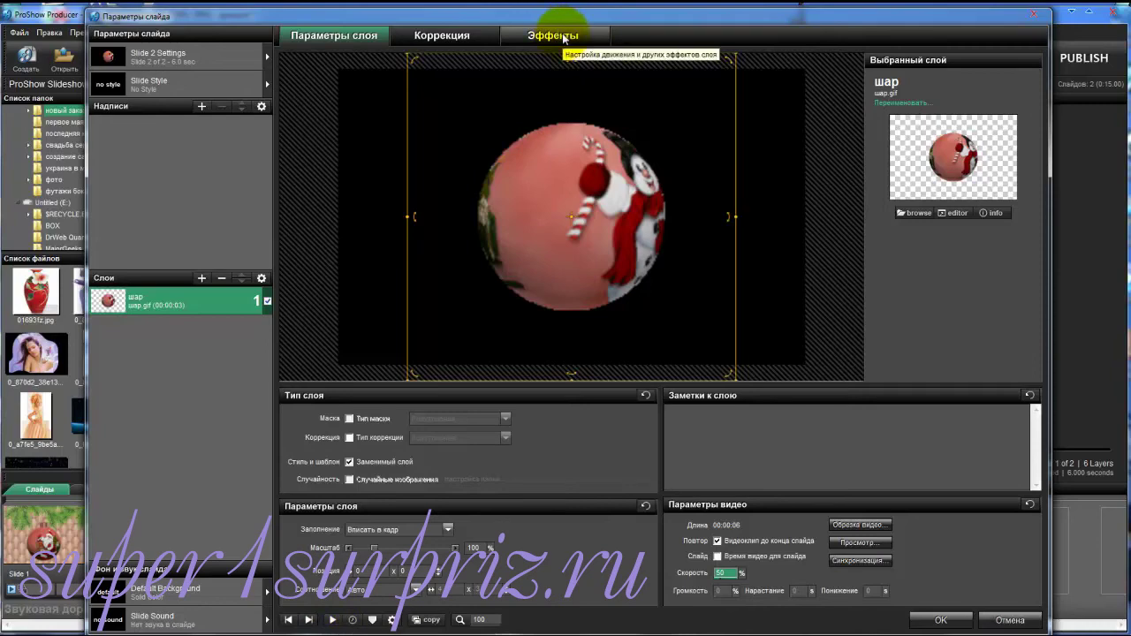
Scale the ball layer to 115%, move it to about -16.12 x 7.77, and copy these settings to the next keyframe
{"action": "left_click", "coordinate": [563, 37]}
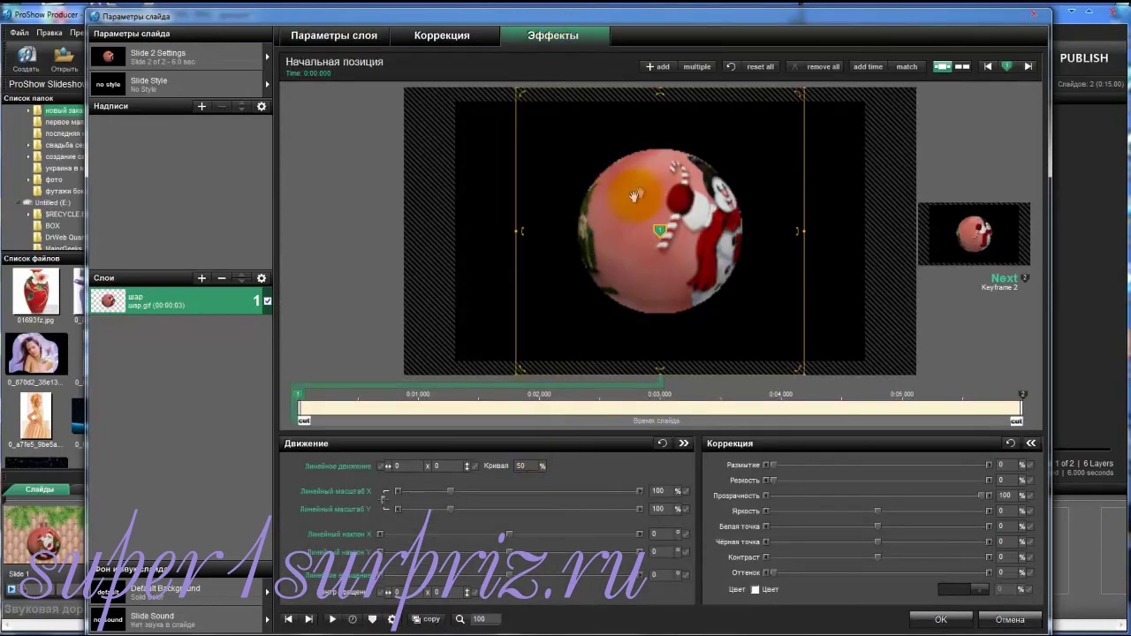
{"action": "left_click_drag", "start_coordinate": [802, 232], "coordinate": [825, 232]}
{"action": "left_click_drag", "start_coordinate": [735, 234], "coordinate": [647, 258]}
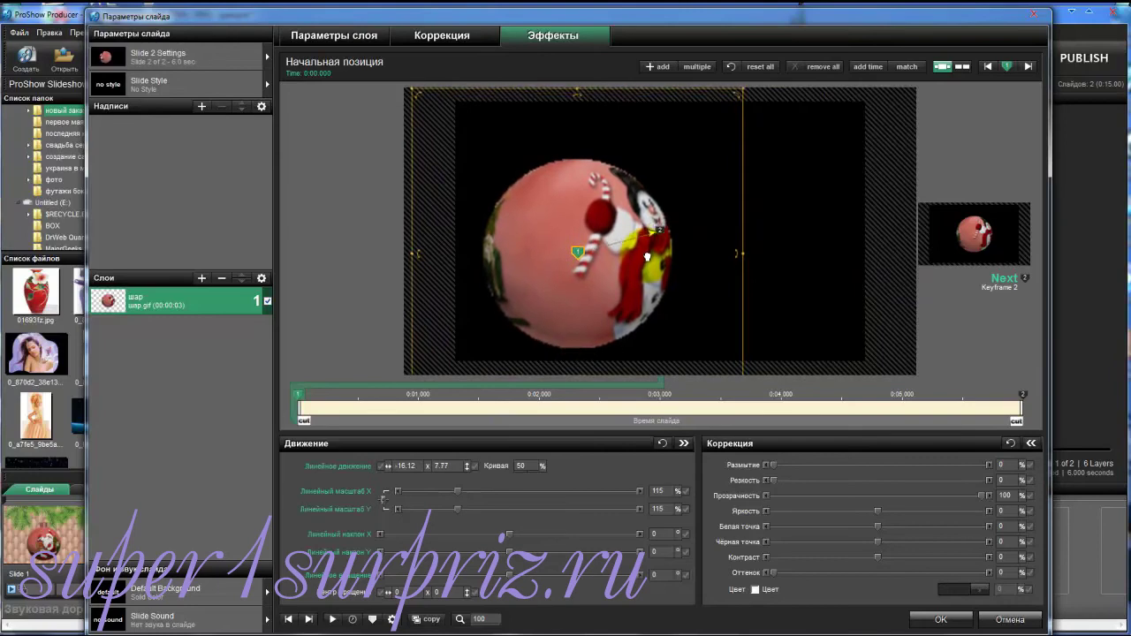
{"action": "right_click", "coordinate": [298, 397]}
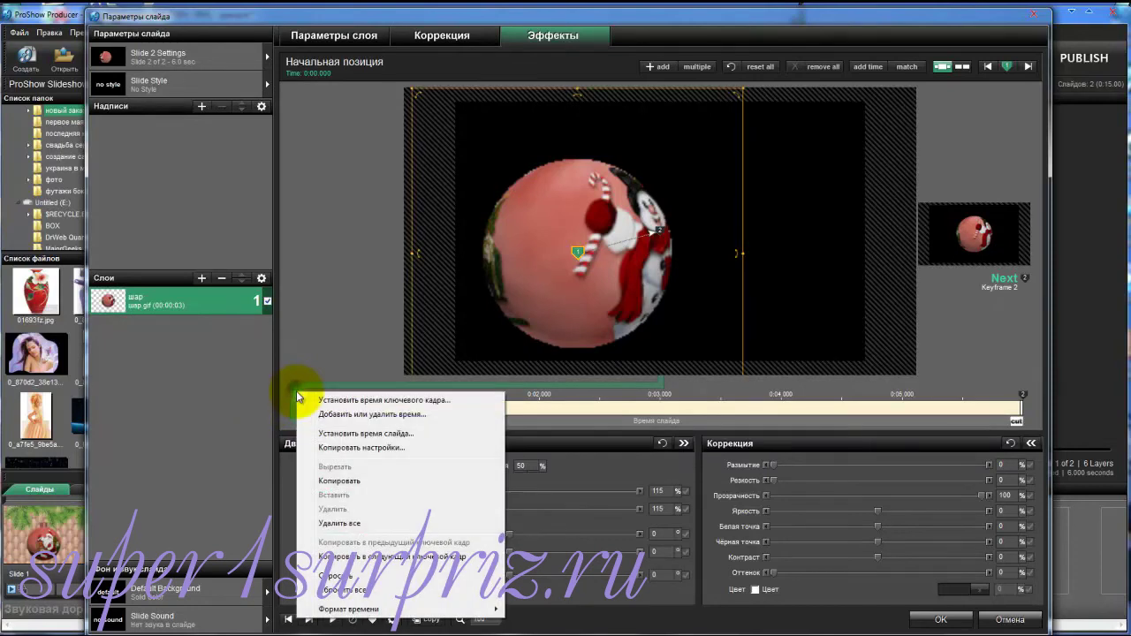
{"action": "left_click", "coordinate": [345, 557]}
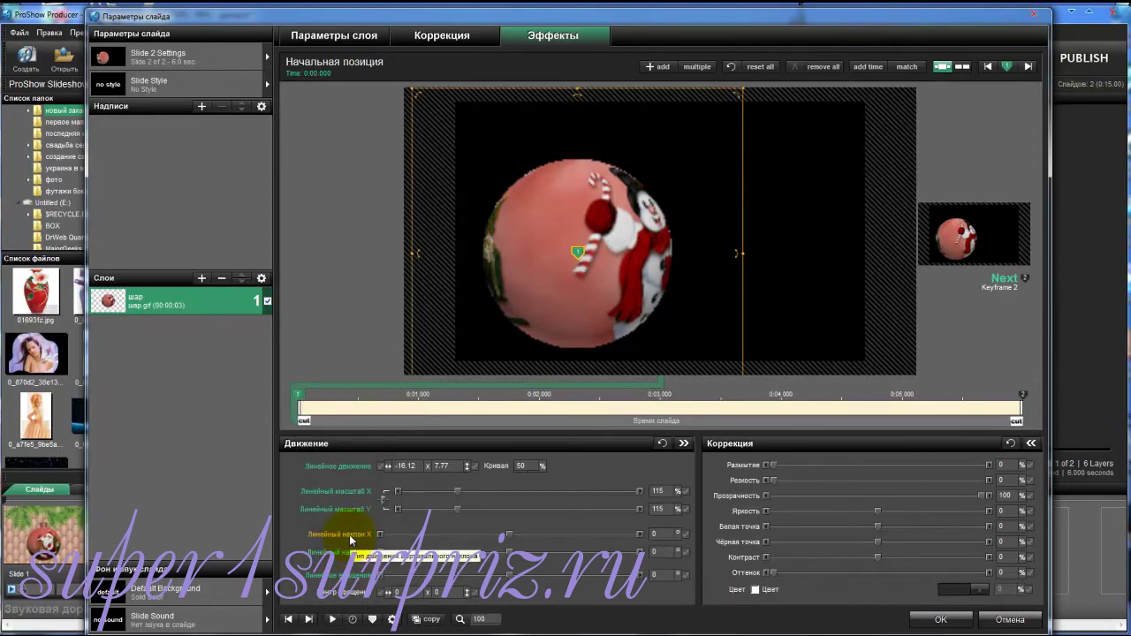
Add the image шляпа.gif from the урок folder as a new layer above the ball
{"action": "left_click", "coordinate": [202, 279]}
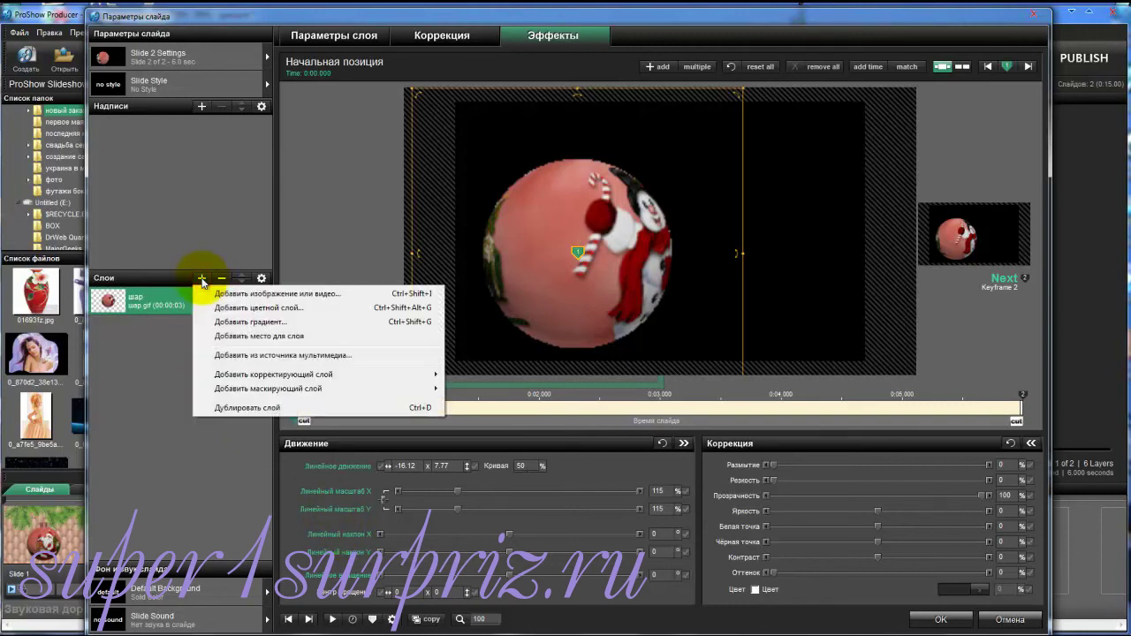
{"action": "left_click", "coordinate": [228, 293]}
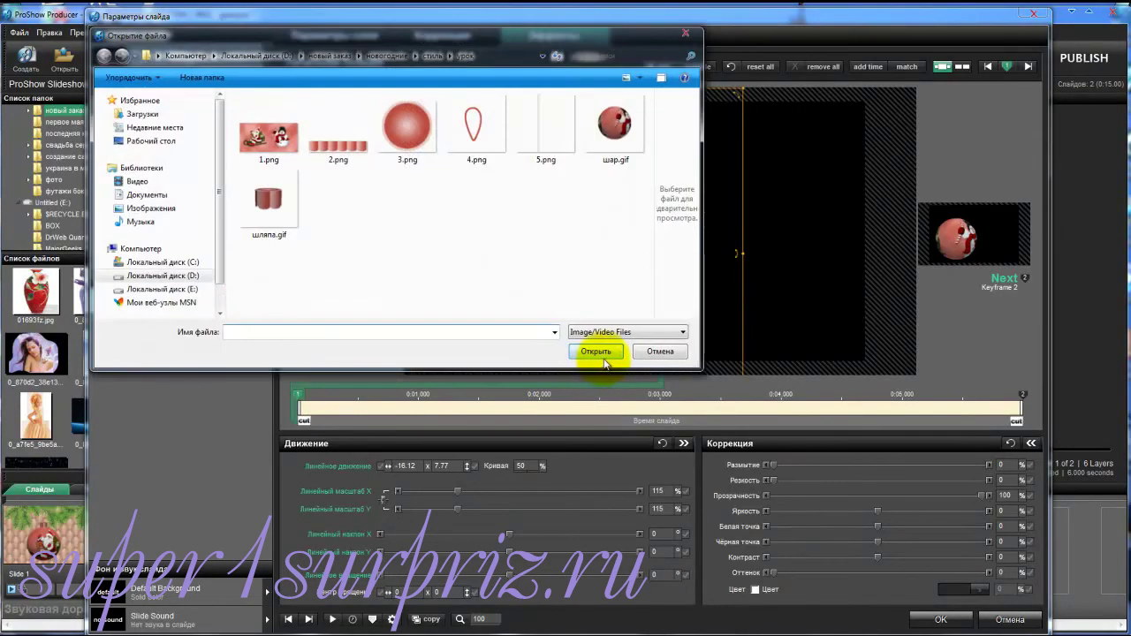
{"action": "left_click", "coordinate": [267, 208]}
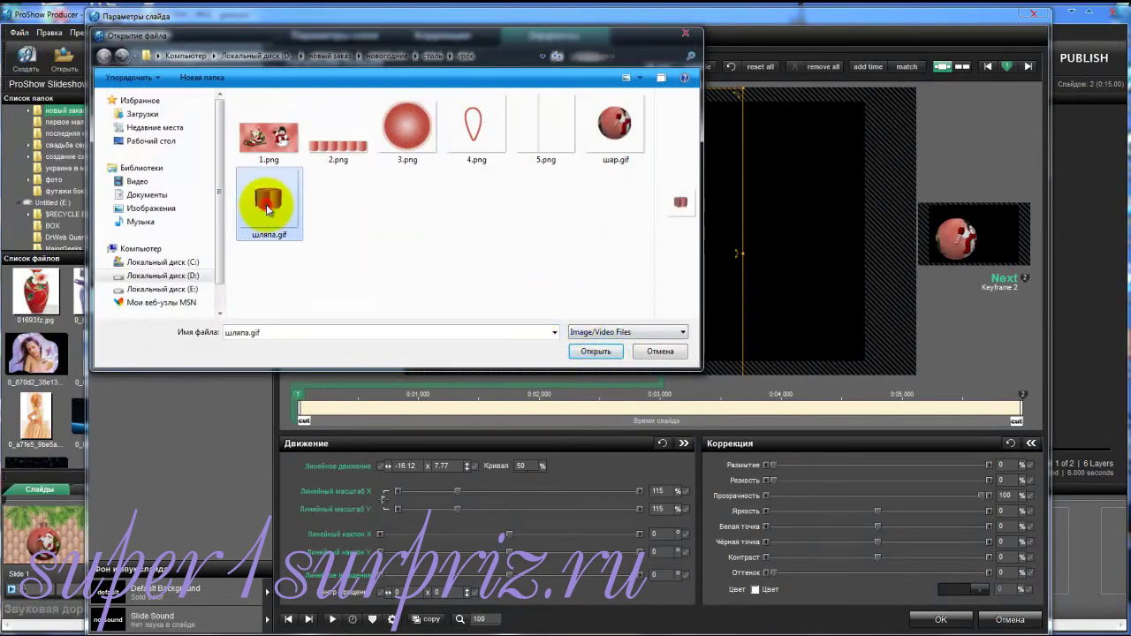
{"action": "left_click", "coordinate": [595, 352]}
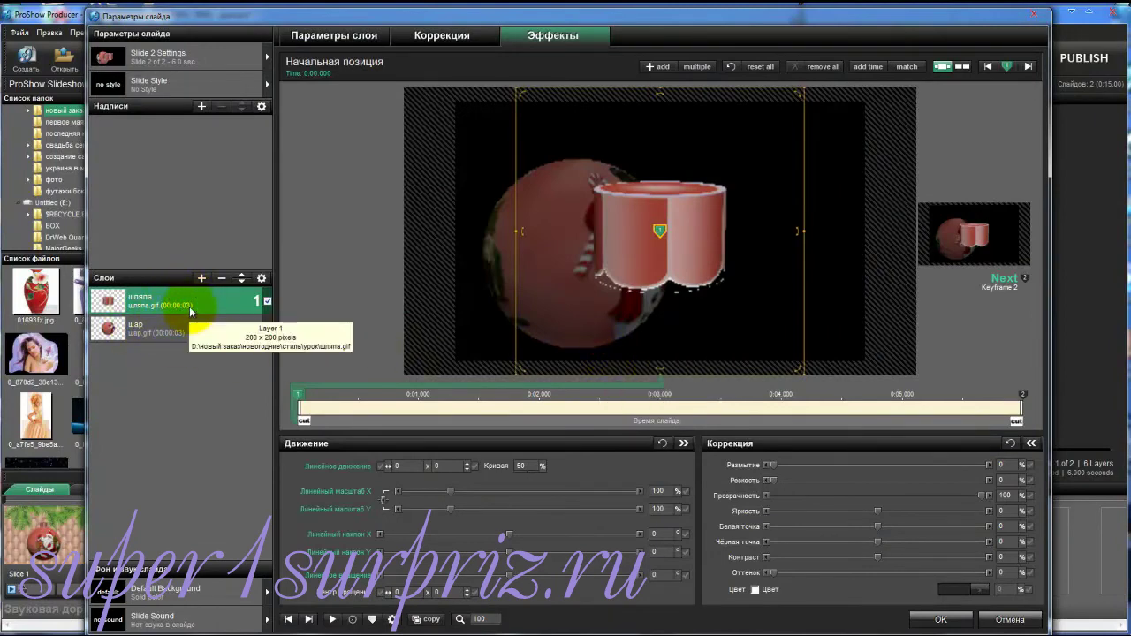
Set the шляпа layer's video playback speed to 50%
{"action": "left_click", "coordinate": [322, 35]}
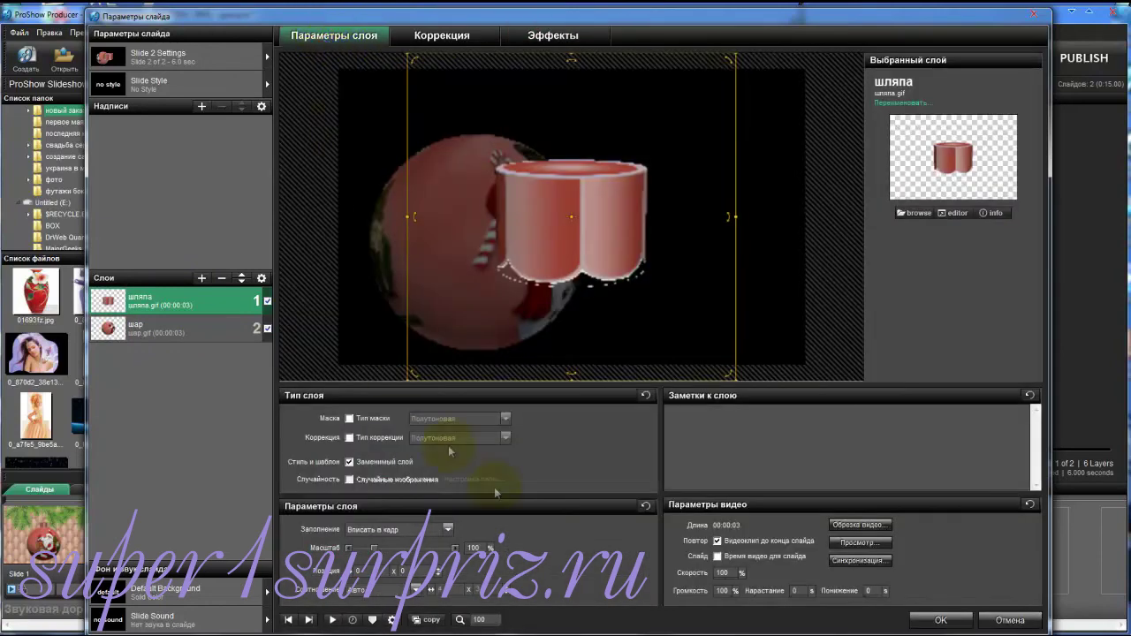
{"action": "left_click", "coordinate": [723, 590]}
{"action": "left_click_drag", "start_coordinate": [787, 609], "coordinate": [656, 608]}
{"action": "left_click", "coordinate": [732, 573]}
{"action": "type", "text": "50"}
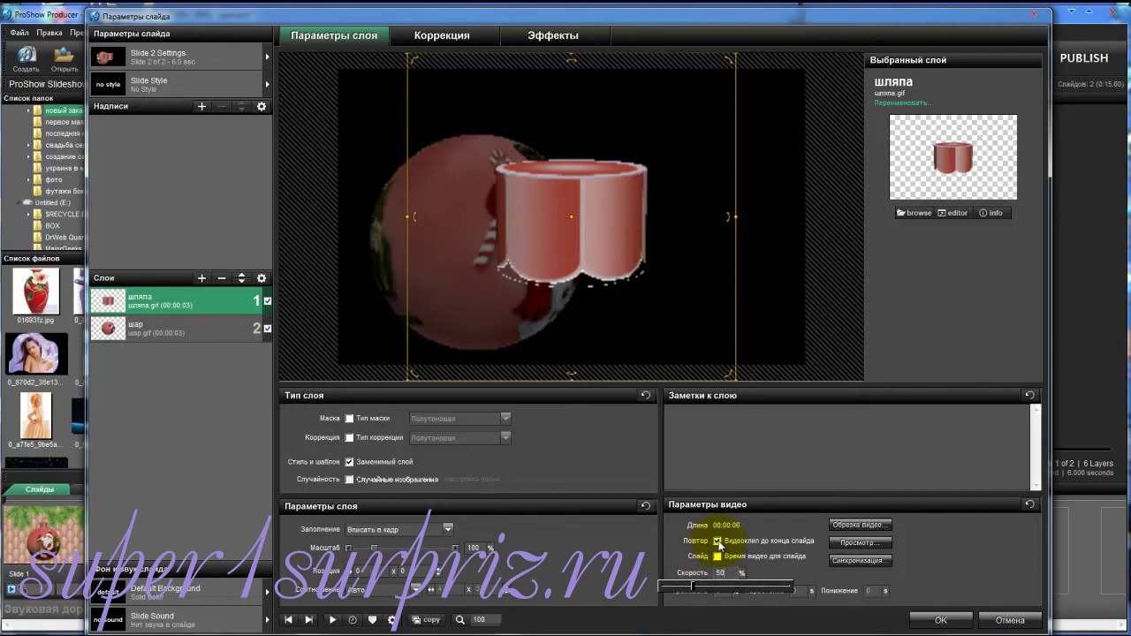
Scale the cap to 34%, place it atop the ball at about -16.5 x -28.88, copy this to the next keyframe and preview
{"action": "left_click", "coordinate": [543, 36]}
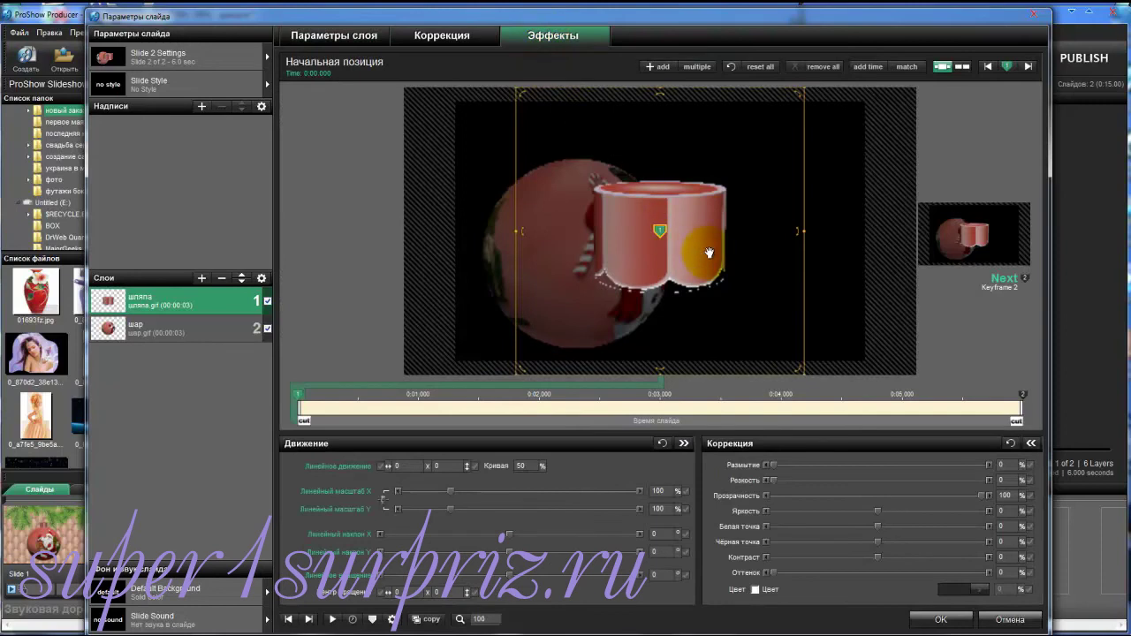
{"action": "left_click_drag", "start_coordinate": [804, 230], "coordinate": [594, 152]}
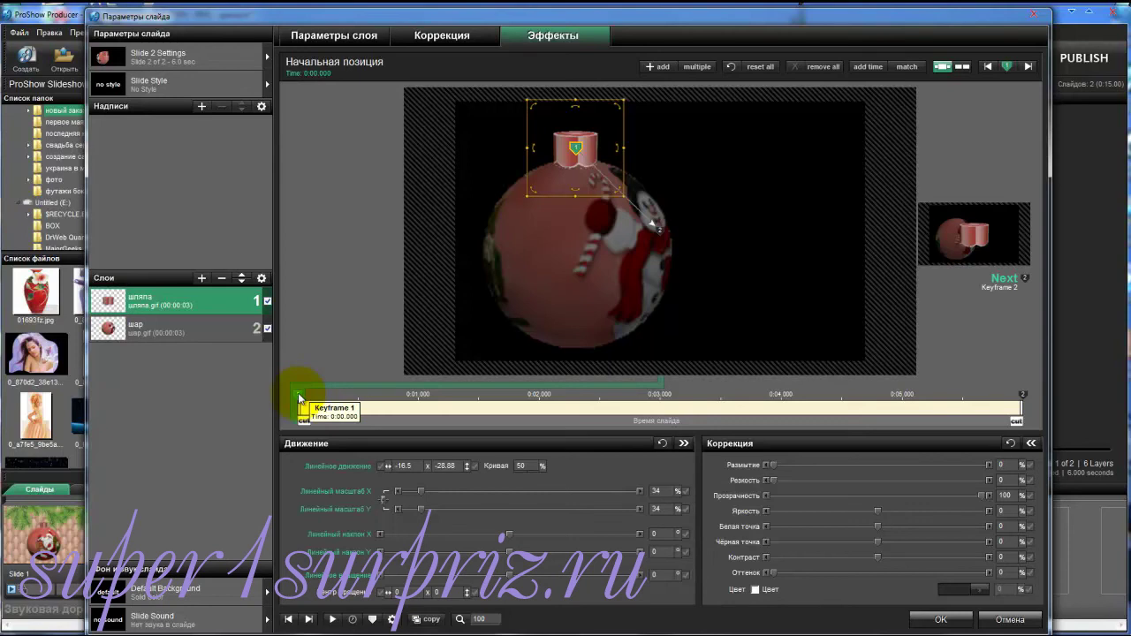
{"action": "right_click", "coordinate": [299, 399]}
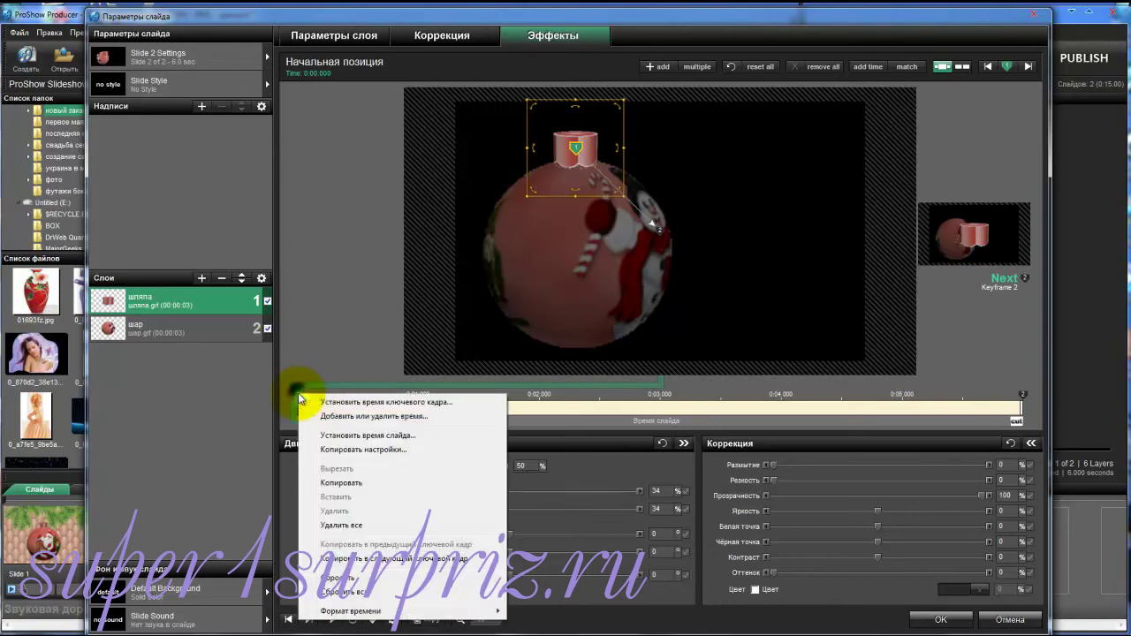
{"action": "left_click", "coordinate": [337, 560]}
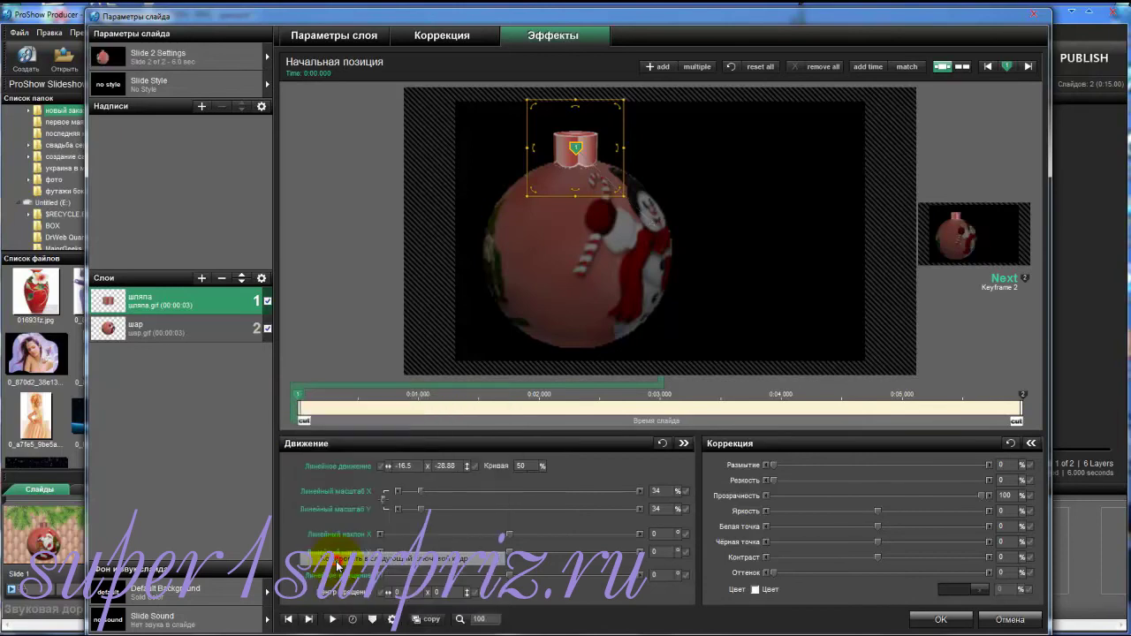
{"action": "left_click", "coordinate": [332, 620]}
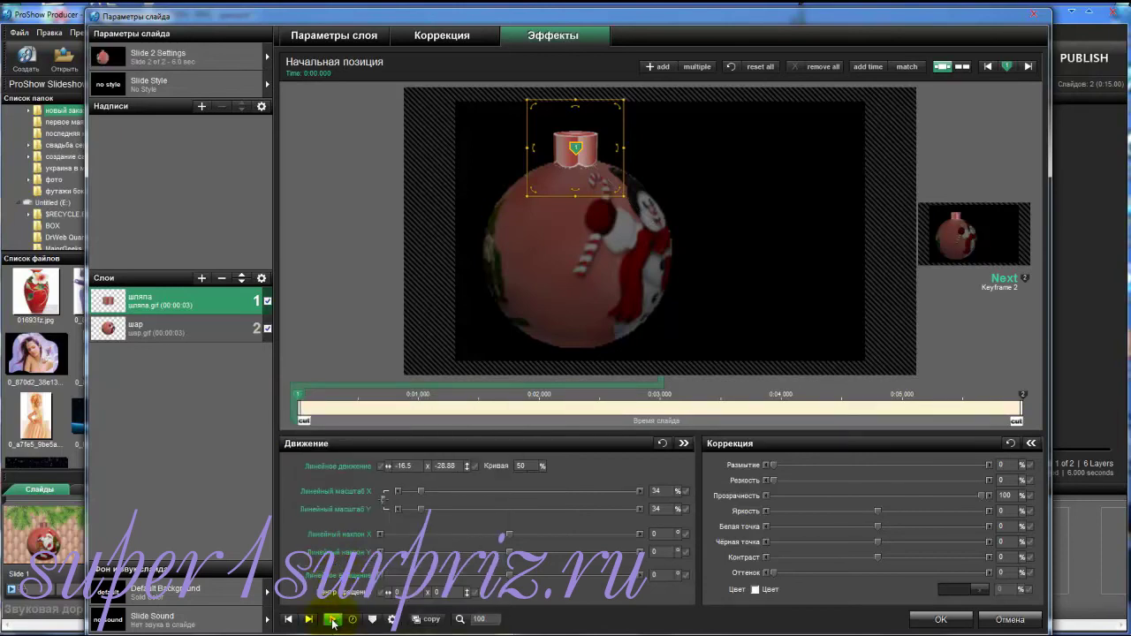
{"action": "left_click", "coordinate": [332, 619]}
Add the loop image 4.png from the урок folder as a new top layer
{"action": "left_click", "coordinate": [203, 279]}
{"action": "left_click", "coordinate": [218, 294]}
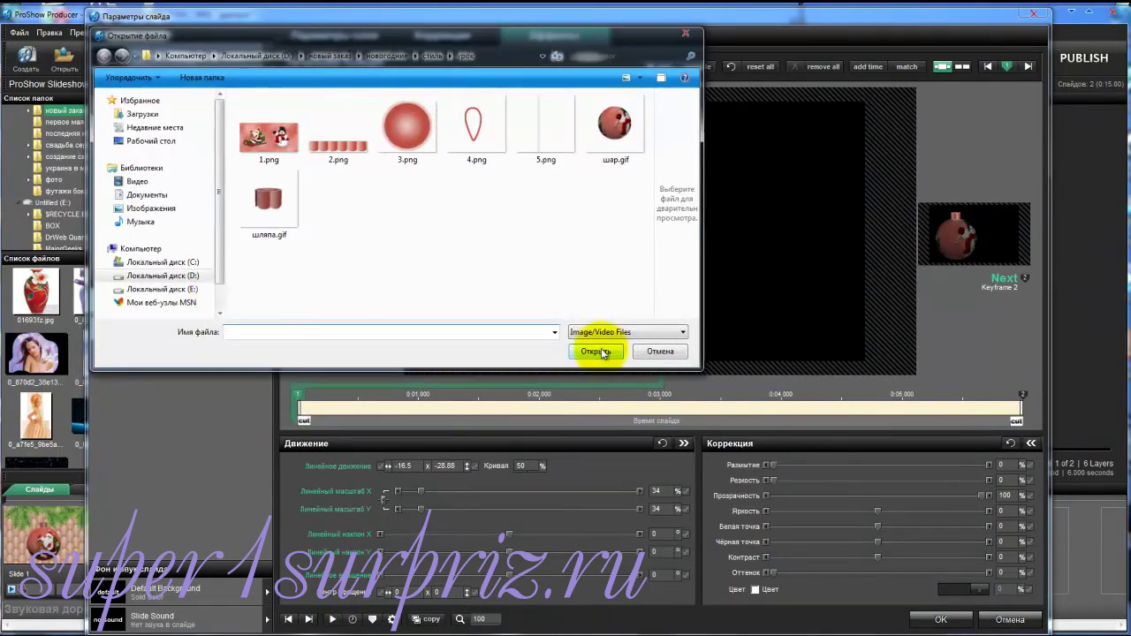
{"action": "left_click", "coordinate": [471, 123]}
{"action": "left_click", "coordinate": [583, 350]}
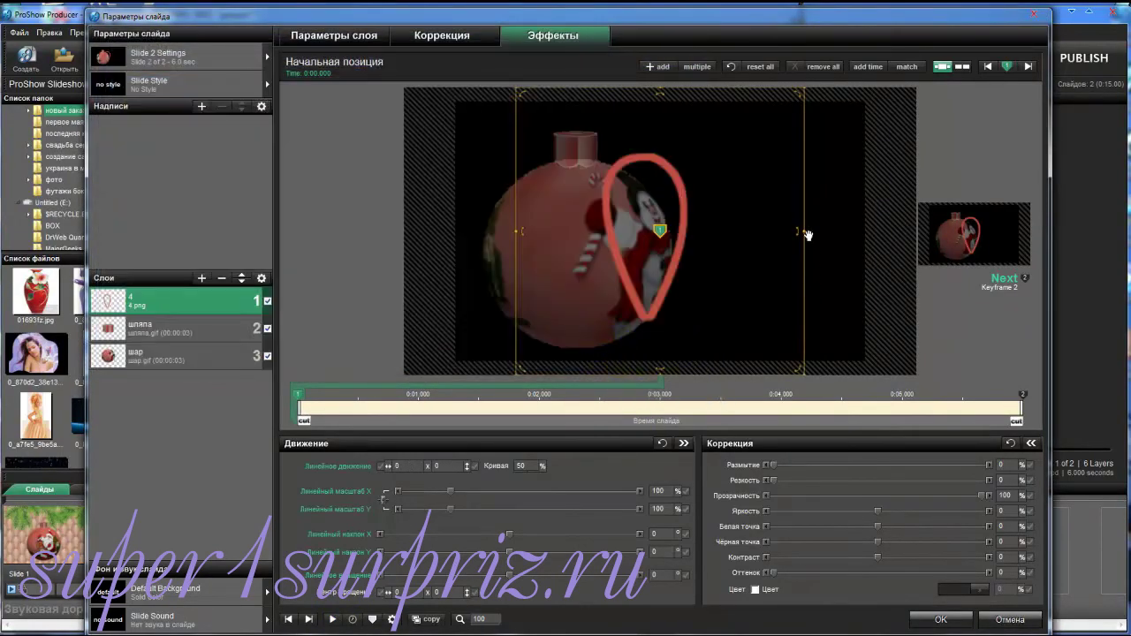
Scale the loop to 18%, place it above the cap at about -15.74 x -39.54, and copy these settings to the next keyframe
{"action": "left_click_drag", "start_coordinate": [803, 232], "coordinate": [599, 129]}
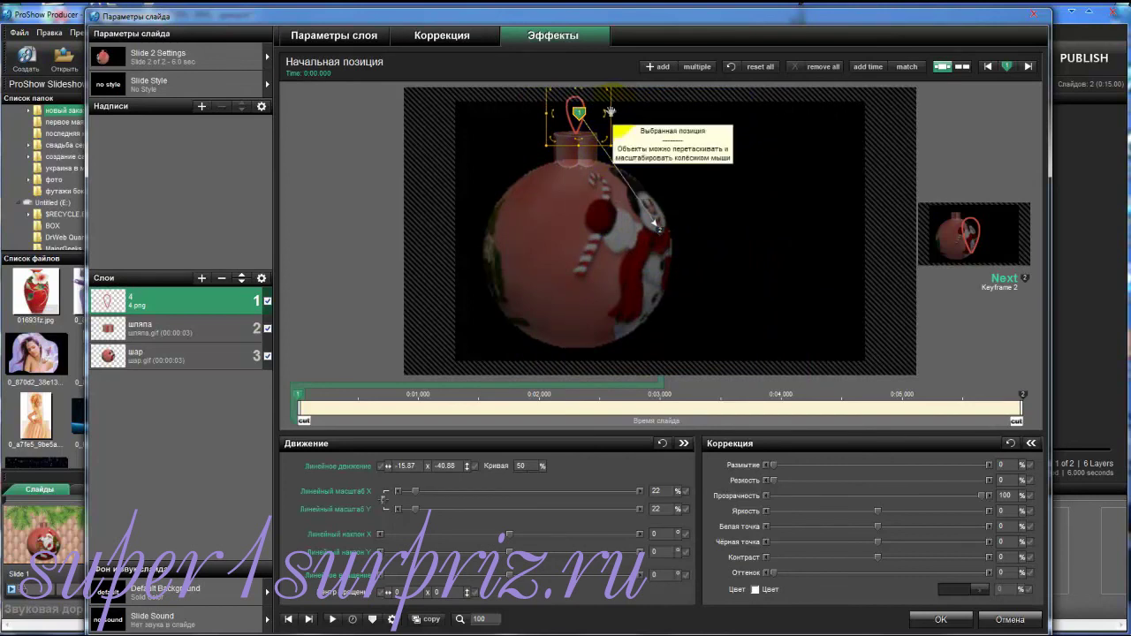
{"action": "scroll", "coordinate": [607, 113], "scroll_direction": "down", "scroll_amount": 4}
{"action": "left_click_drag", "start_coordinate": [597, 119], "coordinate": [599, 123]}
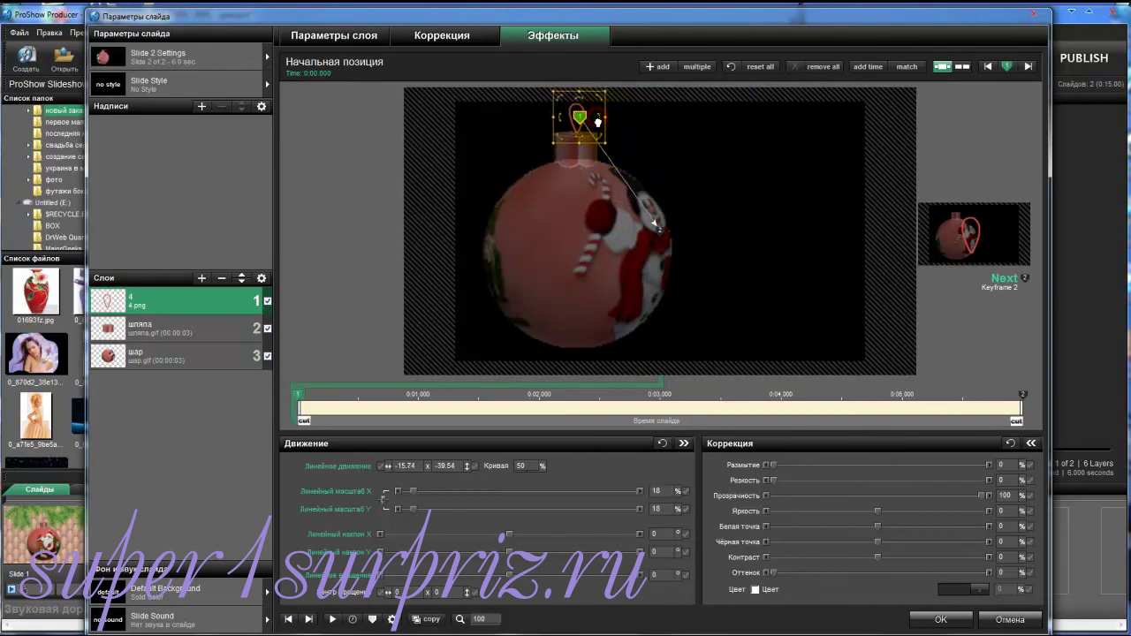
{"action": "right_click", "coordinate": [297, 398]}
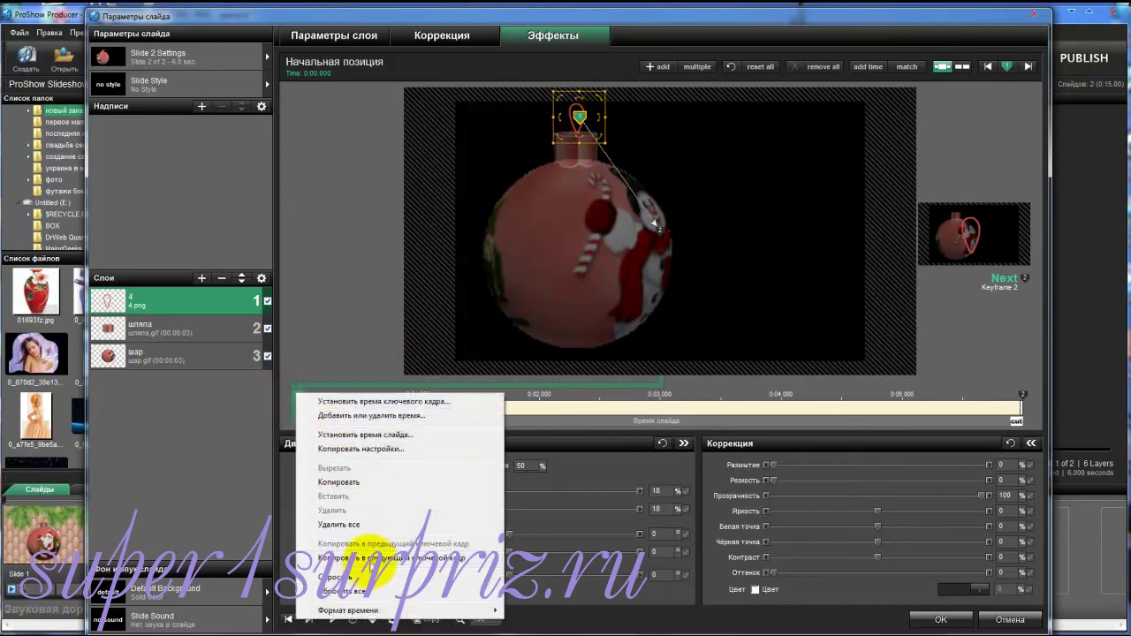
{"action": "left_click", "coordinate": [374, 558]}
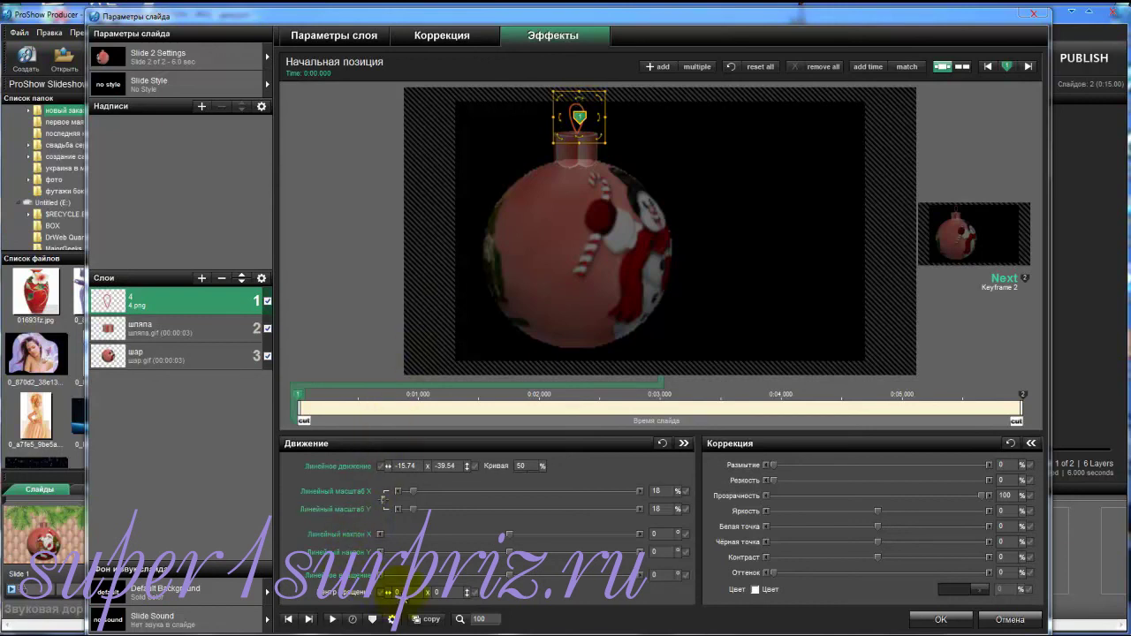
Set the loop layer's rotation centre to -2 x -4 and copy the settings to the next keyframe
{"action": "left_click_drag", "start_coordinate": [389, 592], "coordinate": [393, 592]}
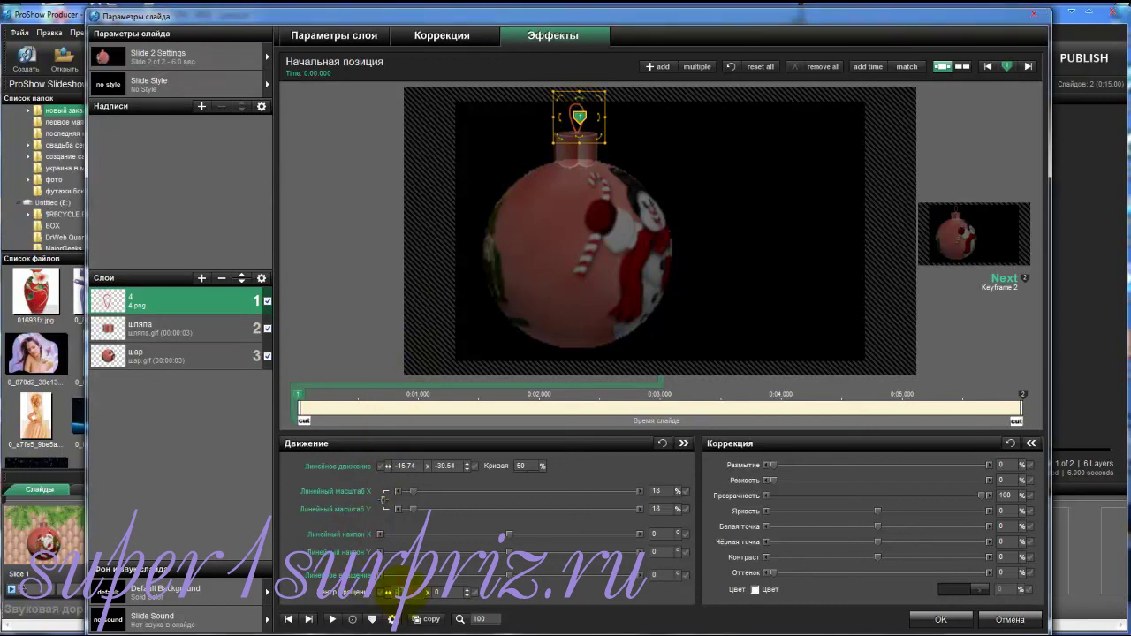
{"action": "double_click", "coordinate": [440, 592]}
{"action": "type", "text": "-4"}
{"action": "right_click", "coordinate": [296, 393]}
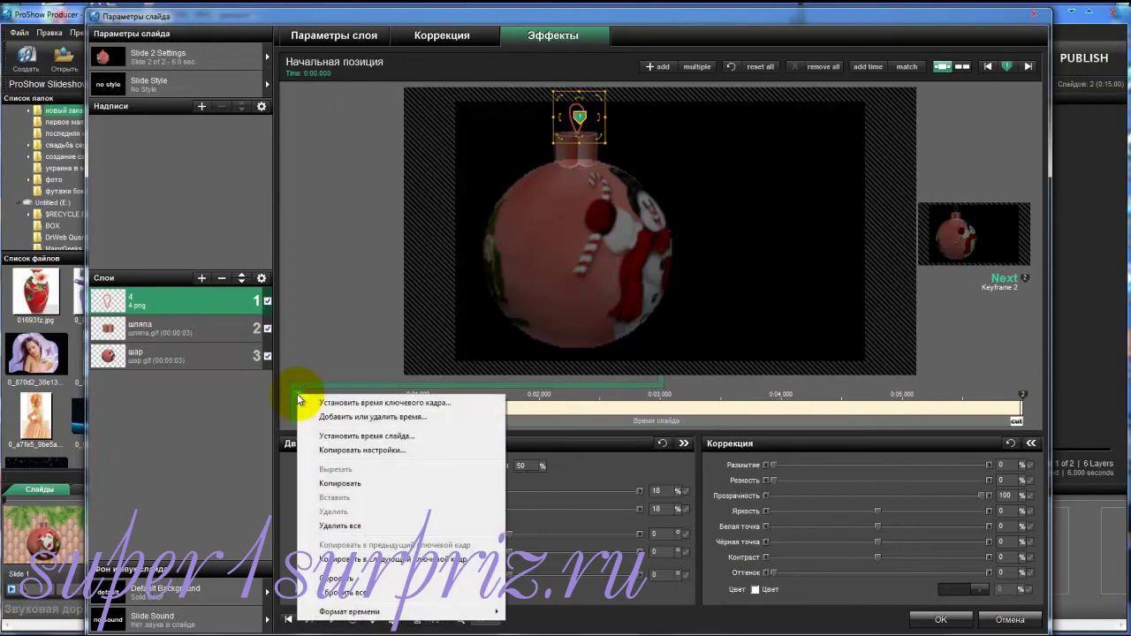
{"action": "left_click", "coordinate": [346, 560]}
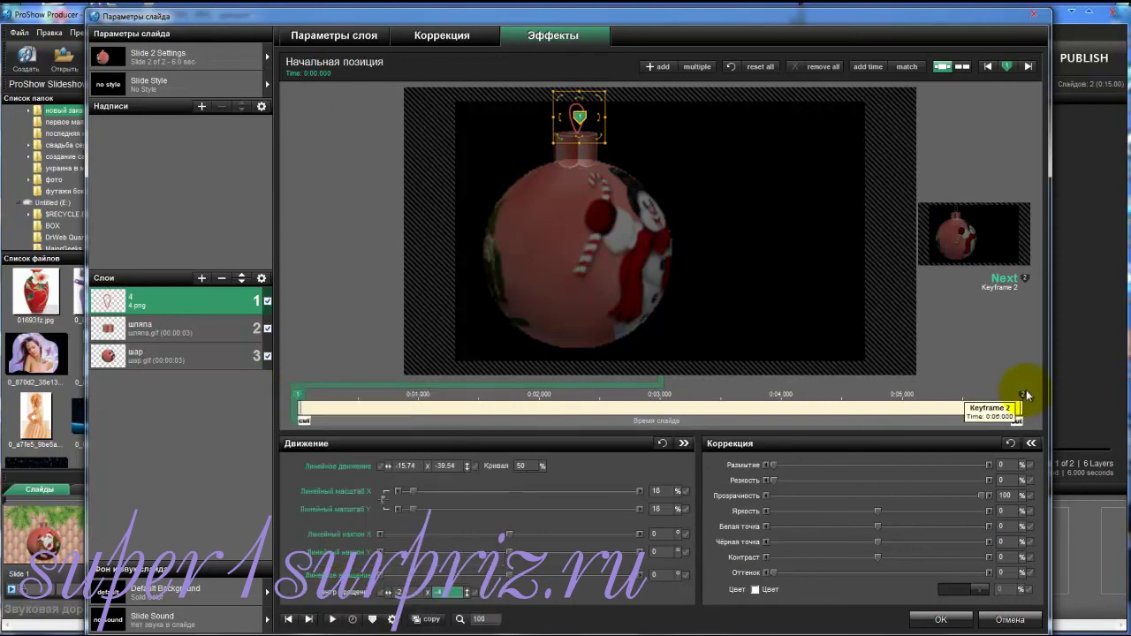
Set the loop's horizontal tilt to 360 degrees at the second keyframe and preview the animation
{"action": "left_click", "coordinate": [1024, 394]}
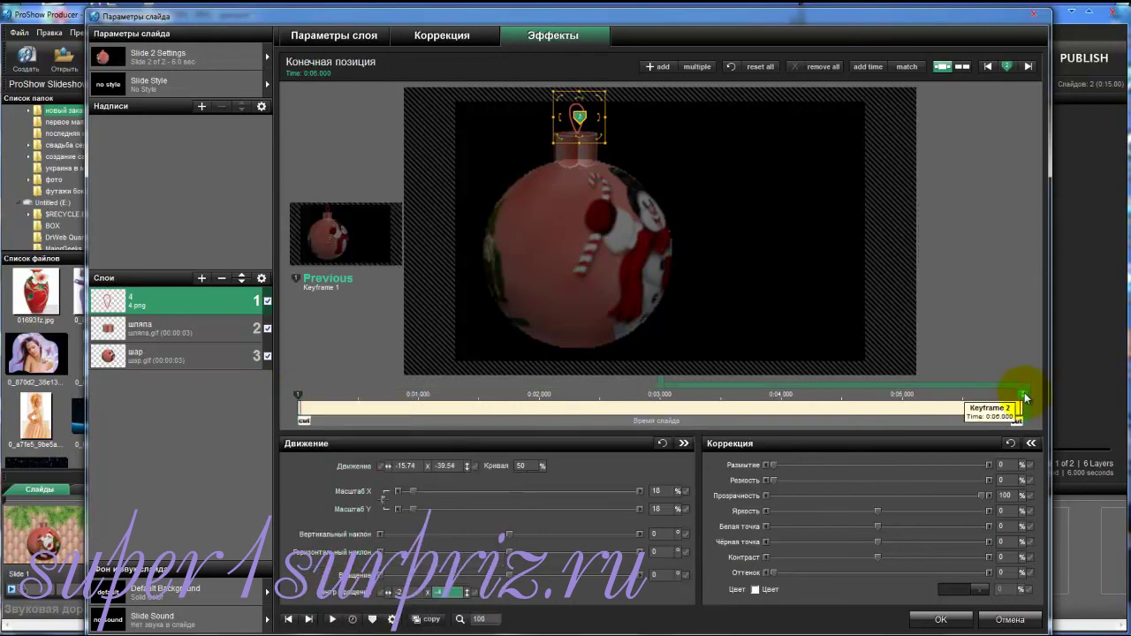
{"action": "left_click", "coordinate": [665, 552]}
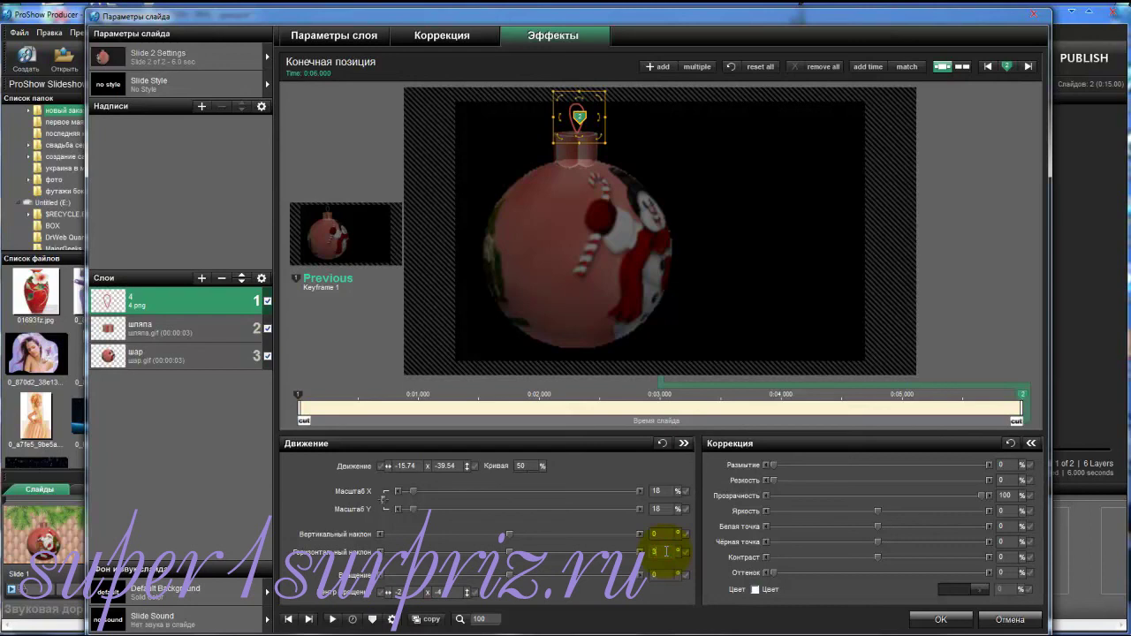
{"action": "type", "text": "360"}
{"action": "key", "text": "Return"}
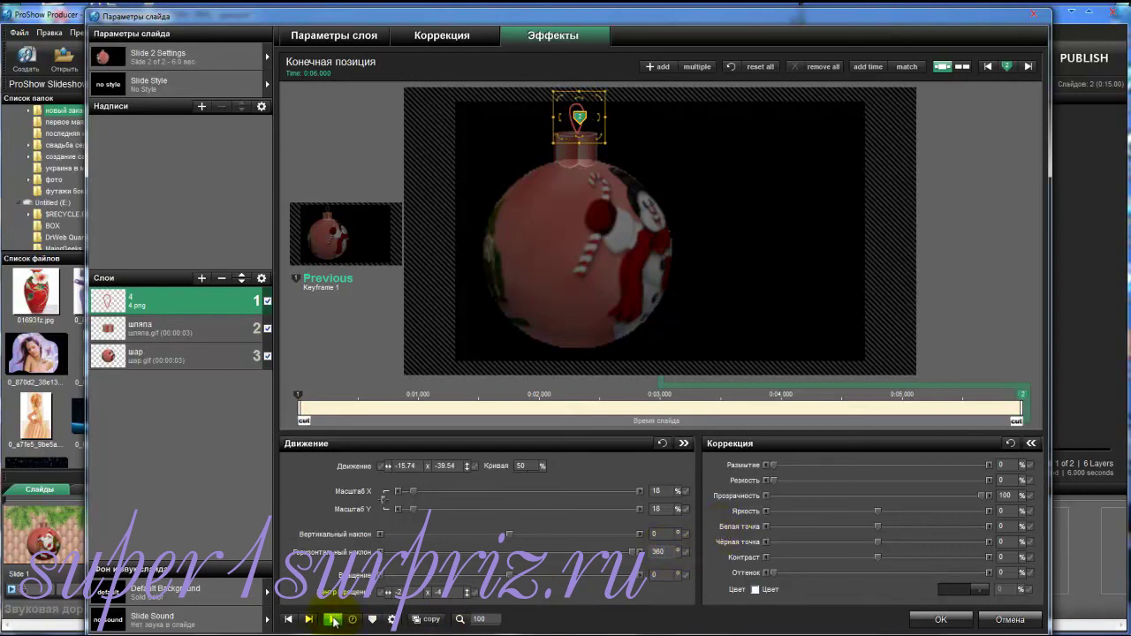
{"action": "left_click", "coordinate": [332, 619]}
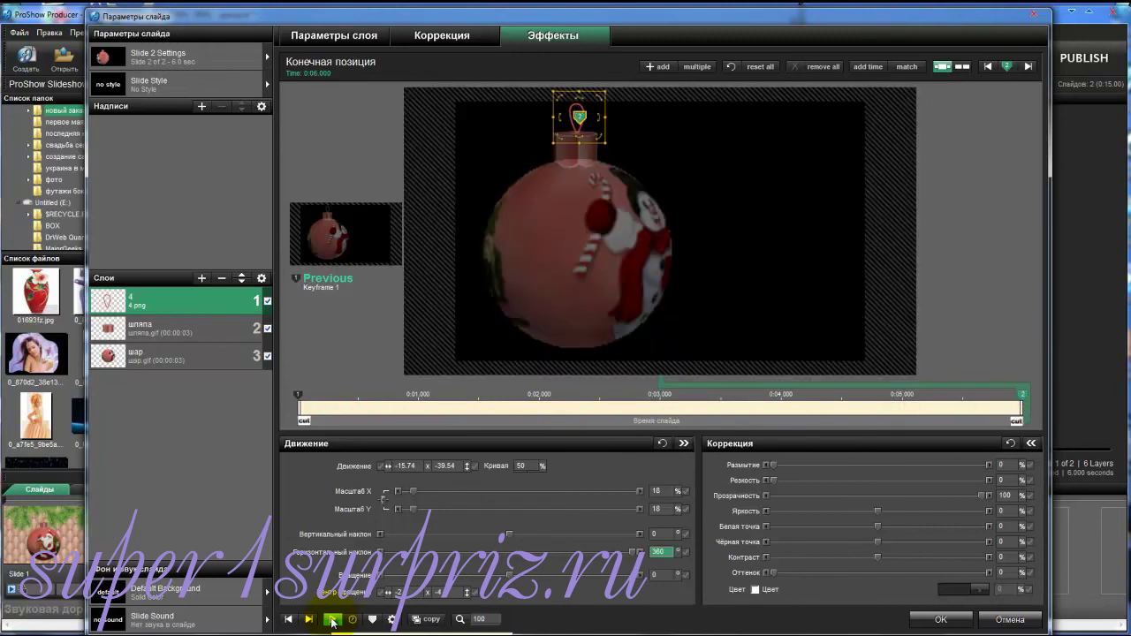
Add the string image 5.png from the урок folder as a new top layer
{"action": "left_click", "coordinate": [202, 279]}
{"action": "left_click", "coordinate": [232, 291]}
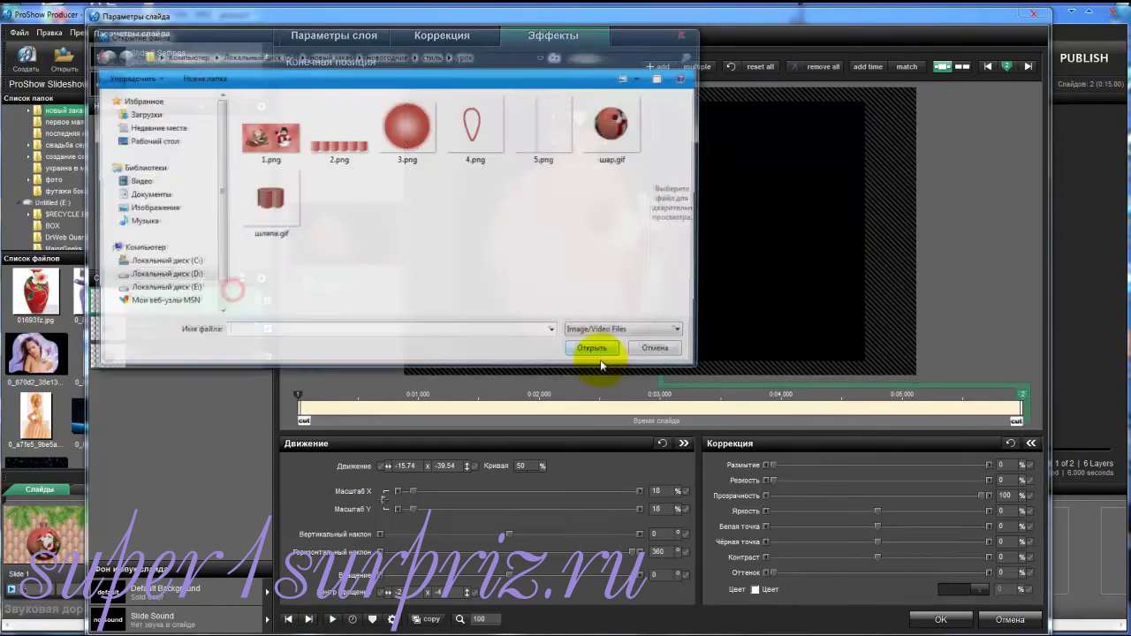
{"action": "left_click", "coordinate": [545, 119]}
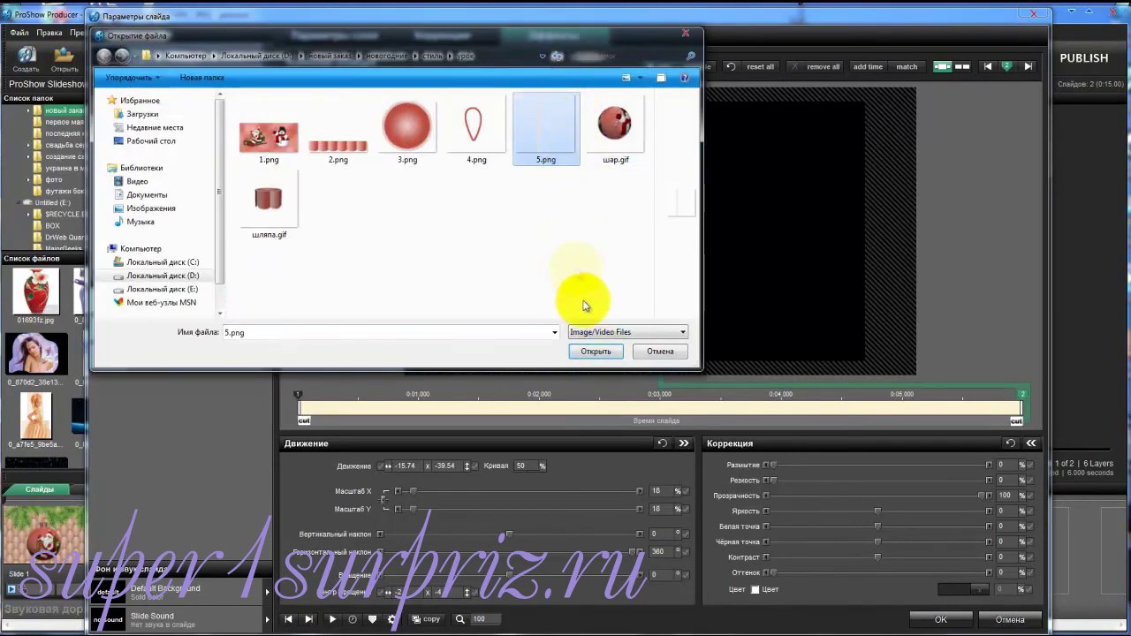
{"action": "left_click", "coordinate": [594, 351]}
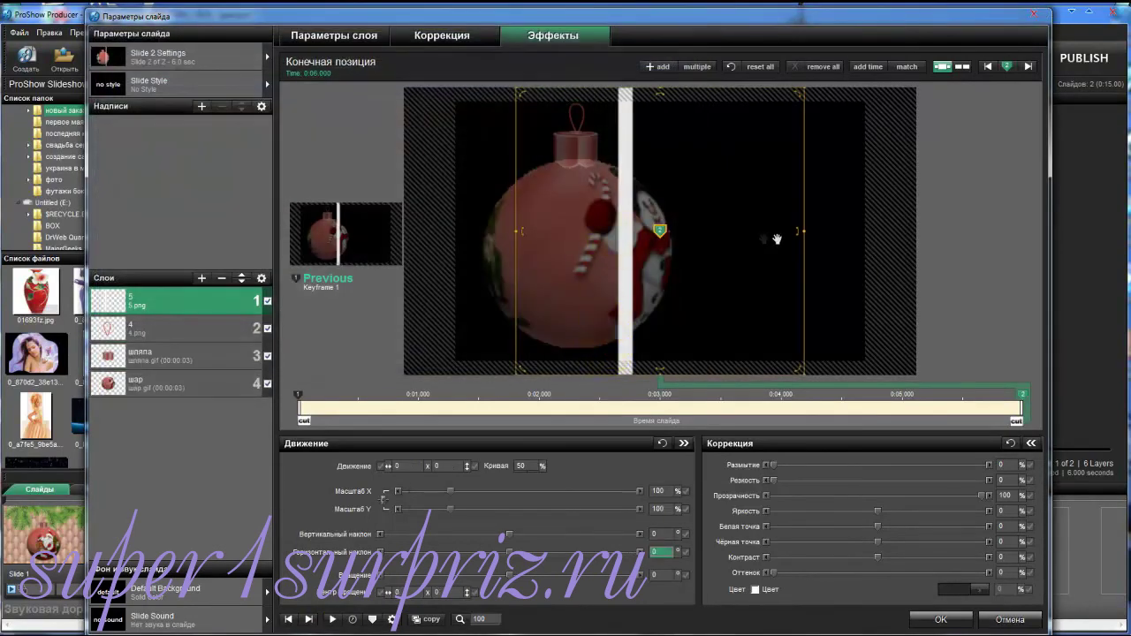
Scale the string to 12%, place it above the loop at about -15.5 x -49.33, and copy these settings to the previous keyframe
{"action": "left_click_drag", "start_coordinate": [803, 231], "coordinate": [592, 94]}
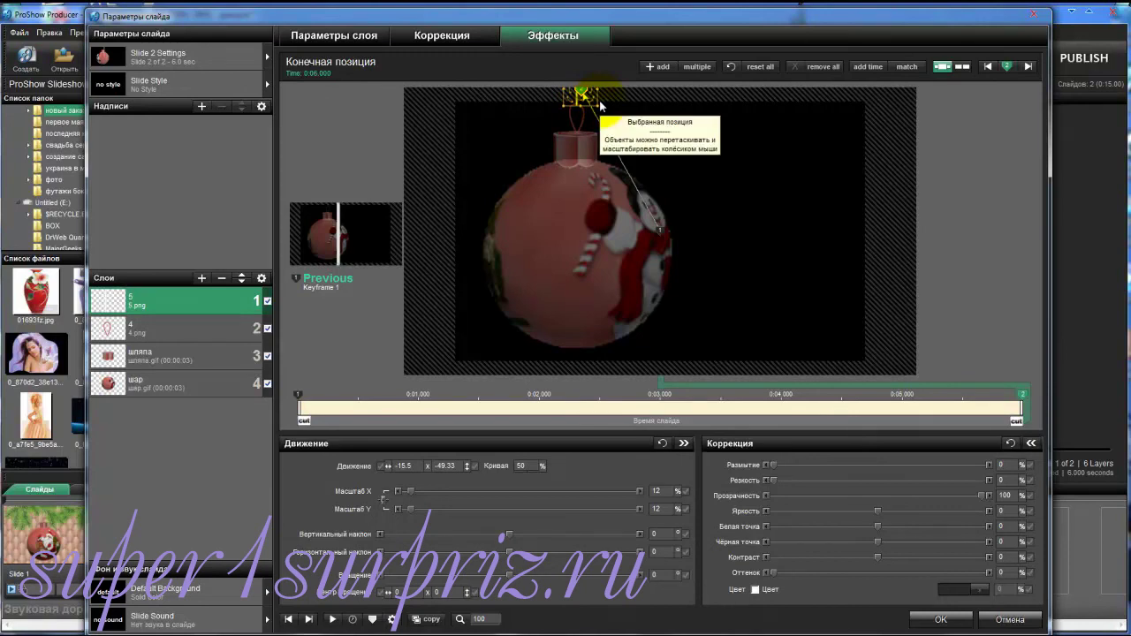
{"action": "right_click", "coordinate": [1023, 399]}
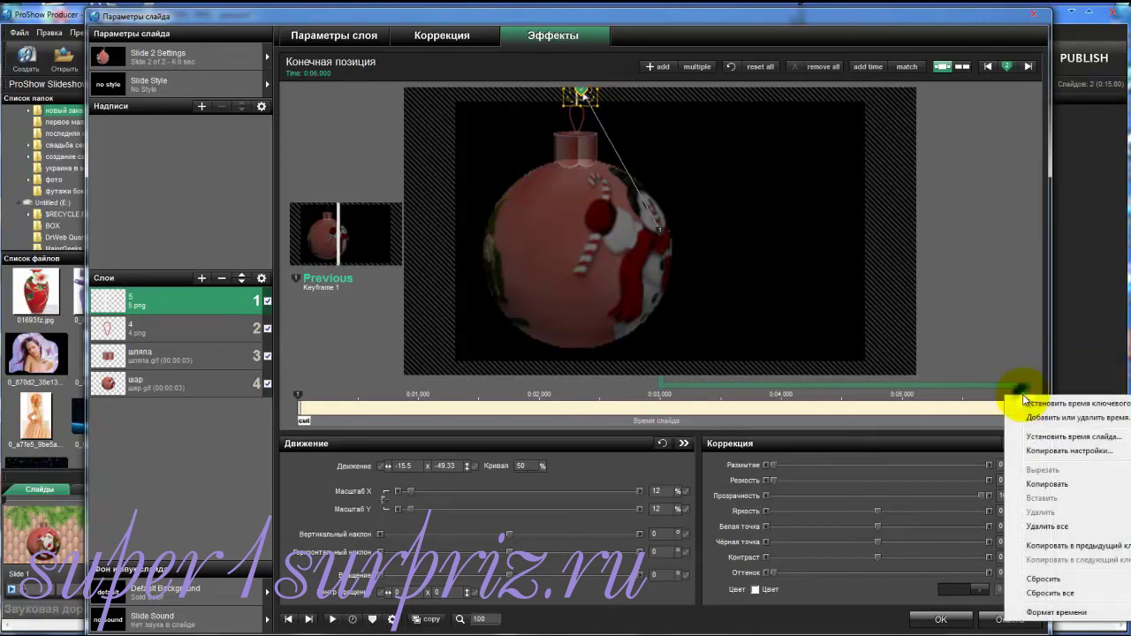
{"action": "left_click", "coordinate": [1064, 546]}
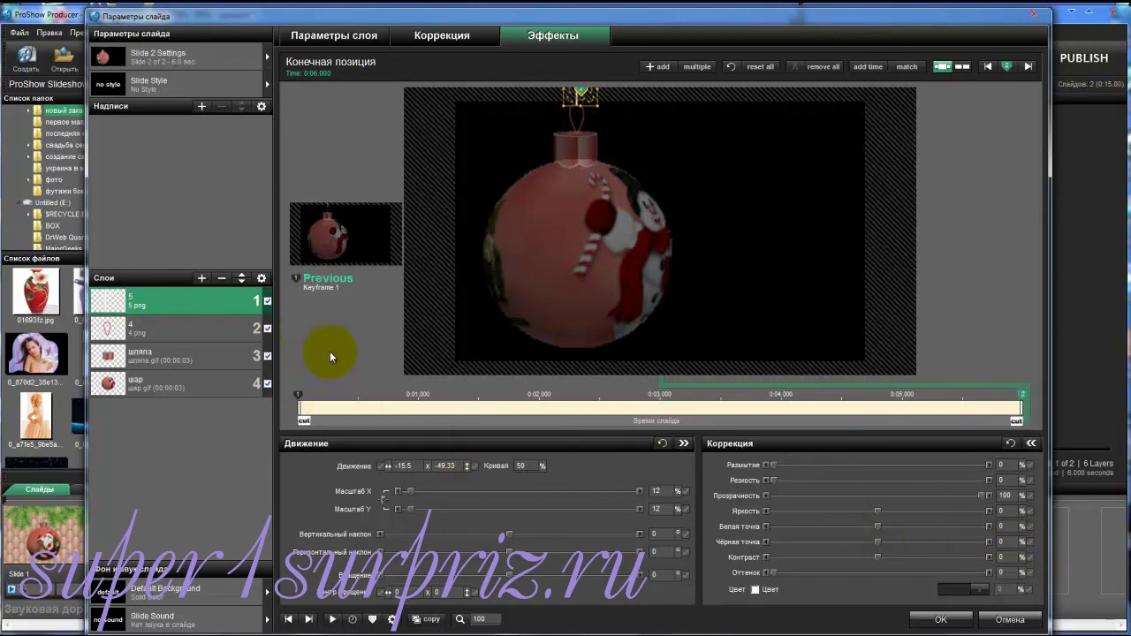
Add the fir branch image 4-2.png from the новогодние folder's поздравлялка subfolder as a new top layer
{"action": "left_click", "coordinate": [202, 279]}
{"action": "left_click", "coordinate": [231, 297]}
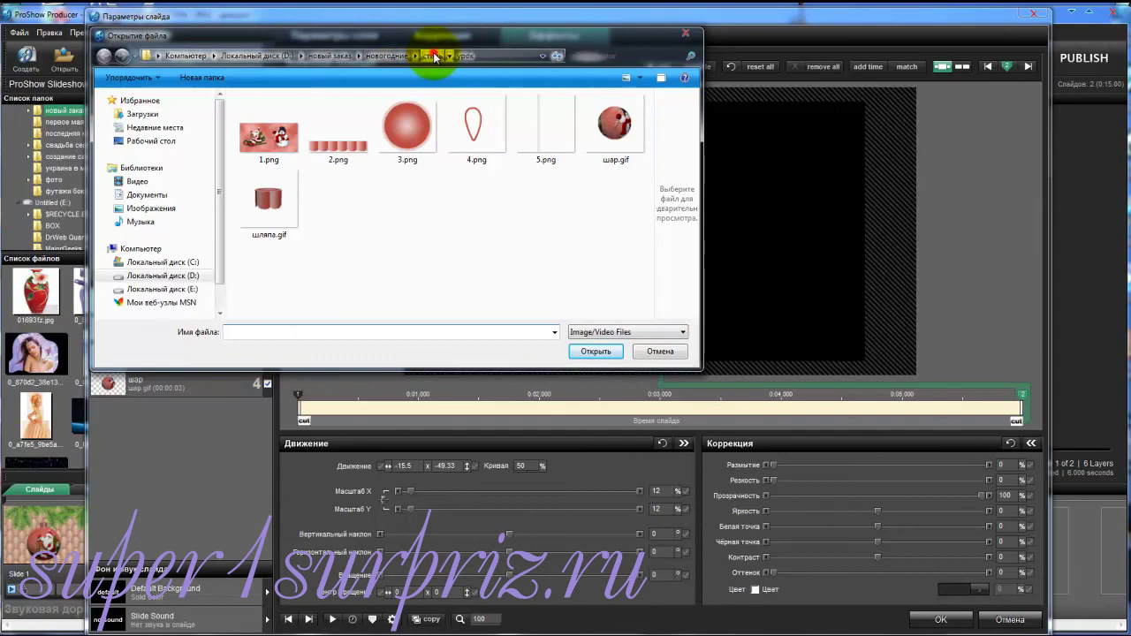
{"action": "left_click", "coordinate": [433, 56]}
{"action": "left_click", "coordinate": [391, 55]}
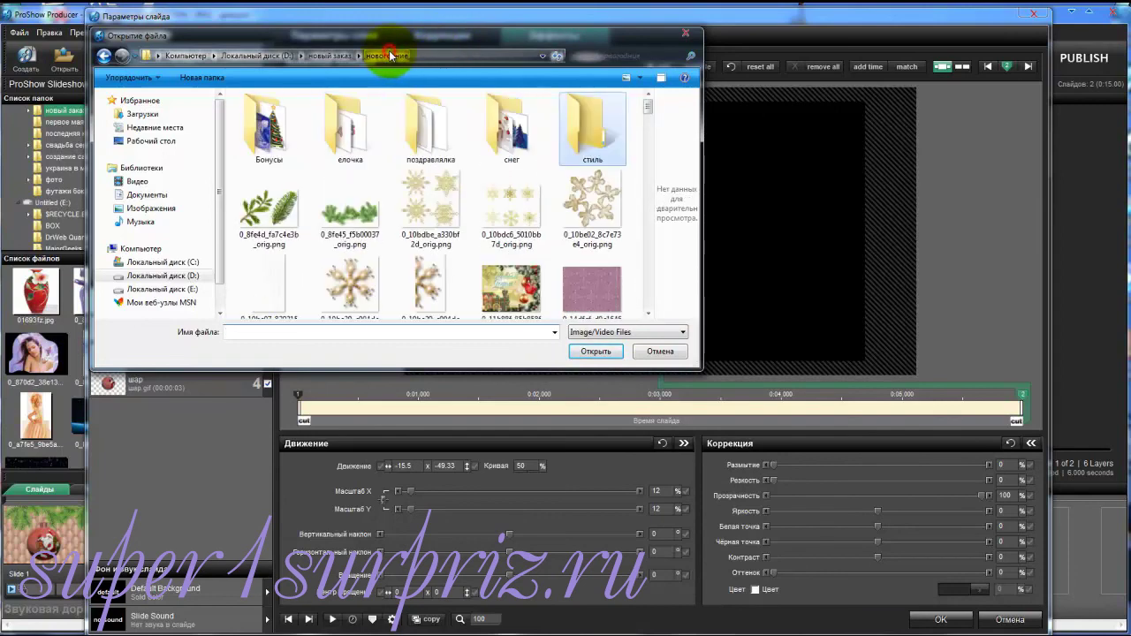
{"action": "double_click", "coordinate": [409, 128]}
{"action": "left_click_drag", "start_coordinate": [649, 118], "coordinate": [639, 232]}
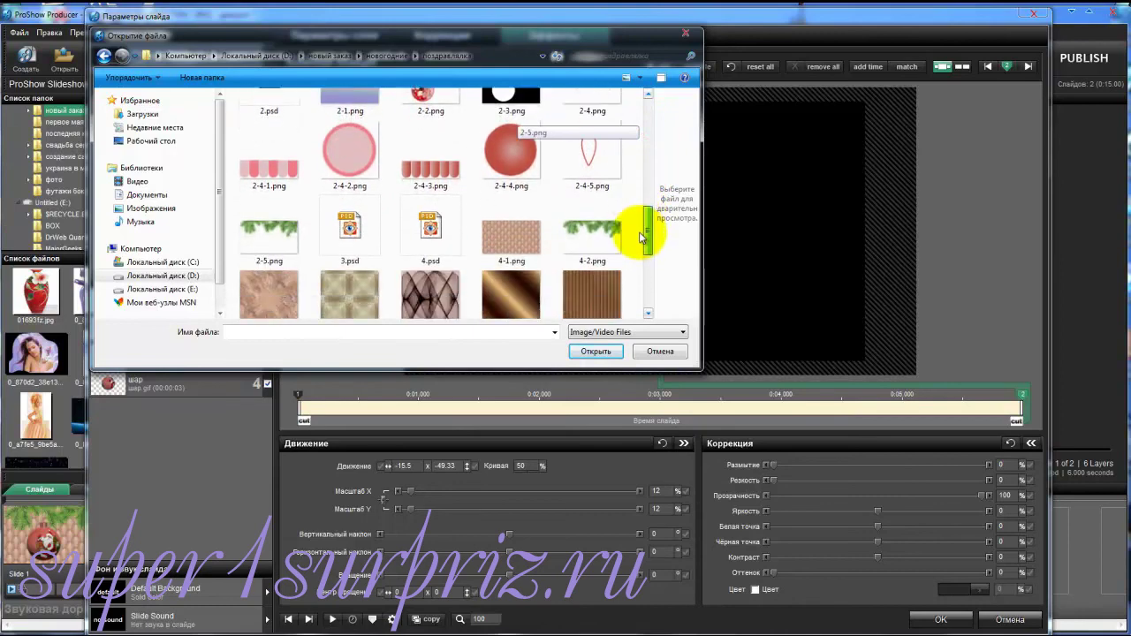
{"action": "left_click", "coordinate": [592, 230]}
{"action": "left_click", "coordinate": [596, 351]}
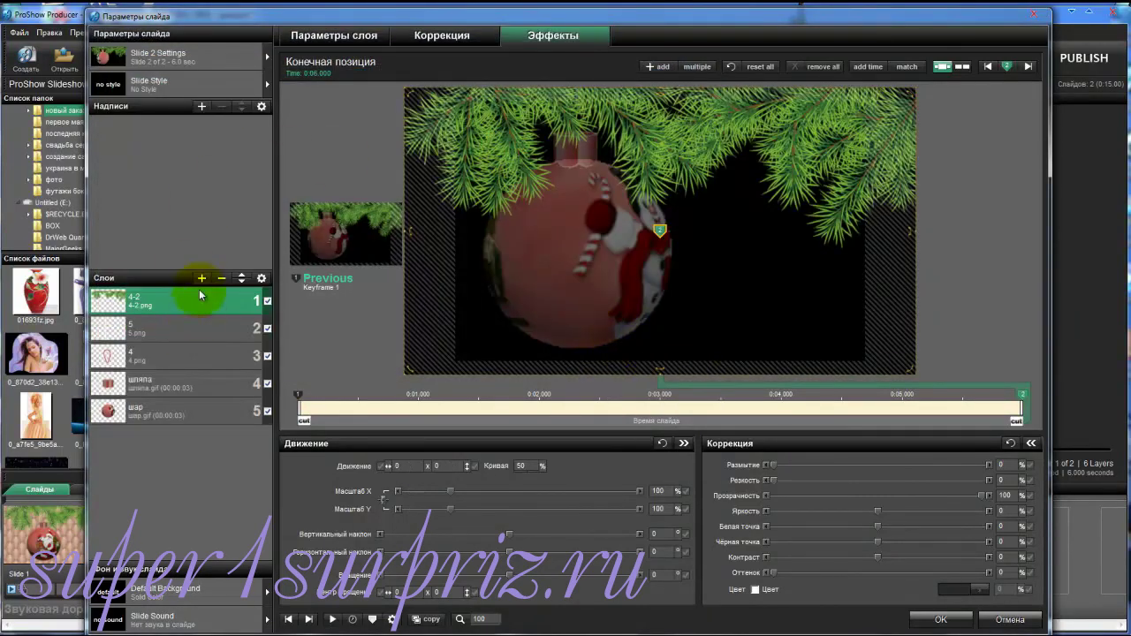
Add the quilted background image 4-1.png from the поздравлялка folder and place its layer below the шар layer
{"action": "left_click", "coordinate": [183, 410]}
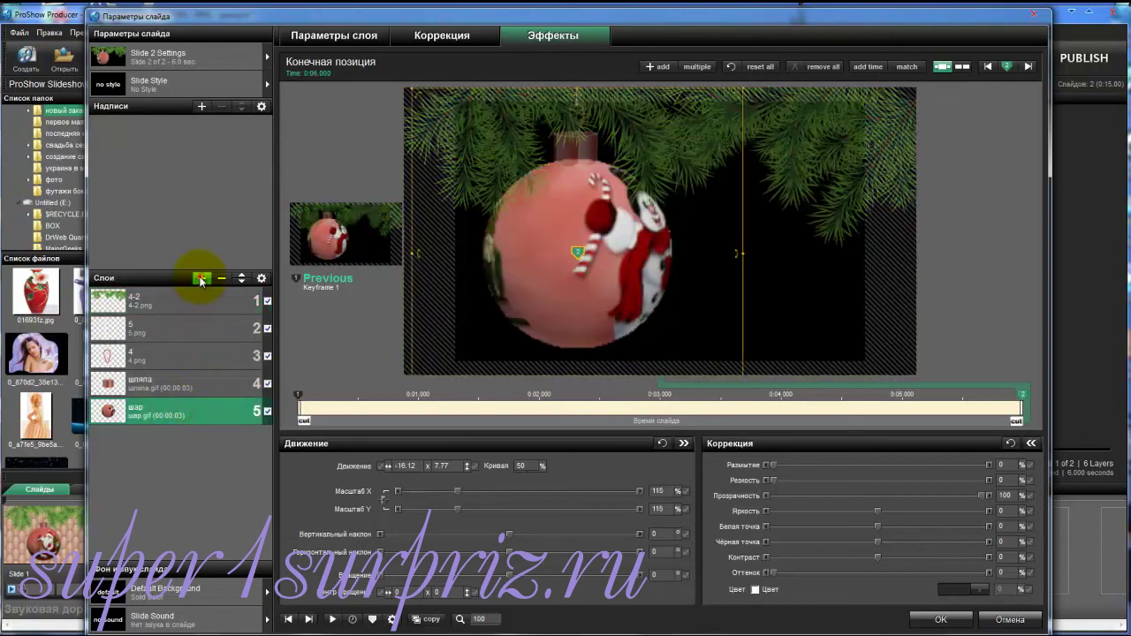
{"action": "left_click", "coordinate": [201, 278]}
{"action": "left_click", "coordinate": [225, 294]}
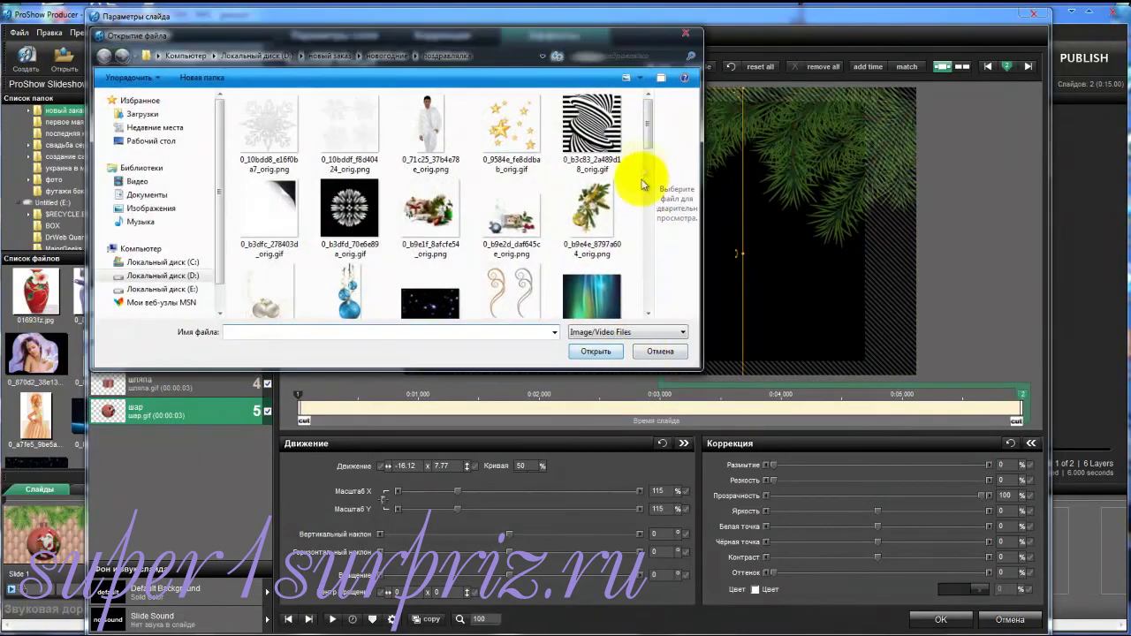
{"action": "left_click_drag", "start_coordinate": [651, 118], "coordinate": [631, 227]}
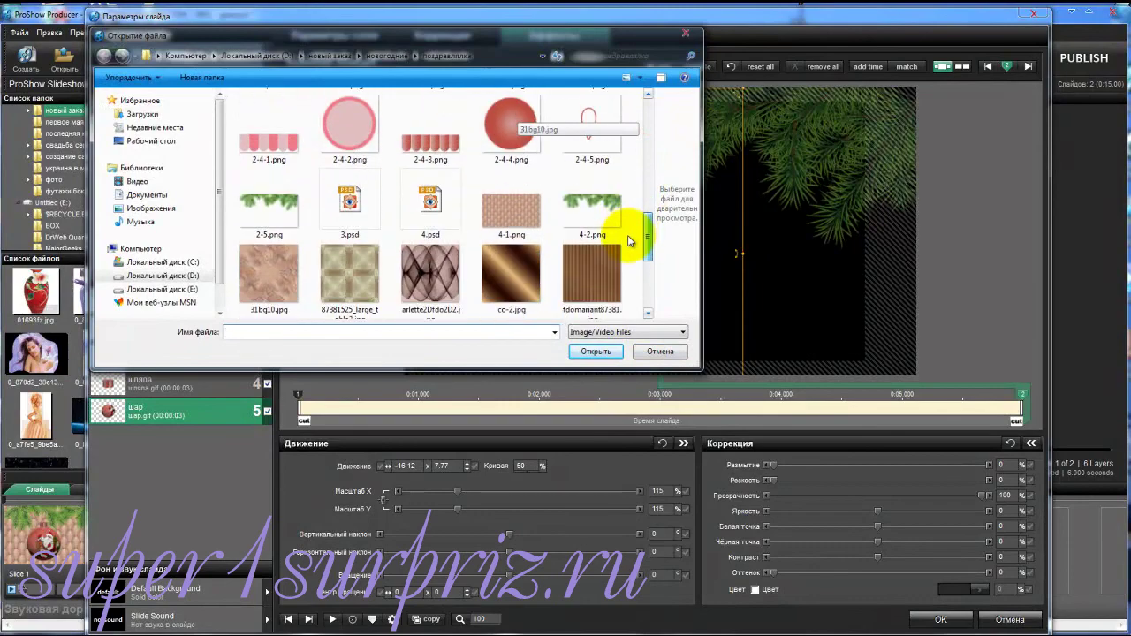
{"action": "left_click", "coordinate": [513, 205]}
{"action": "left_click", "coordinate": [593, 351]}
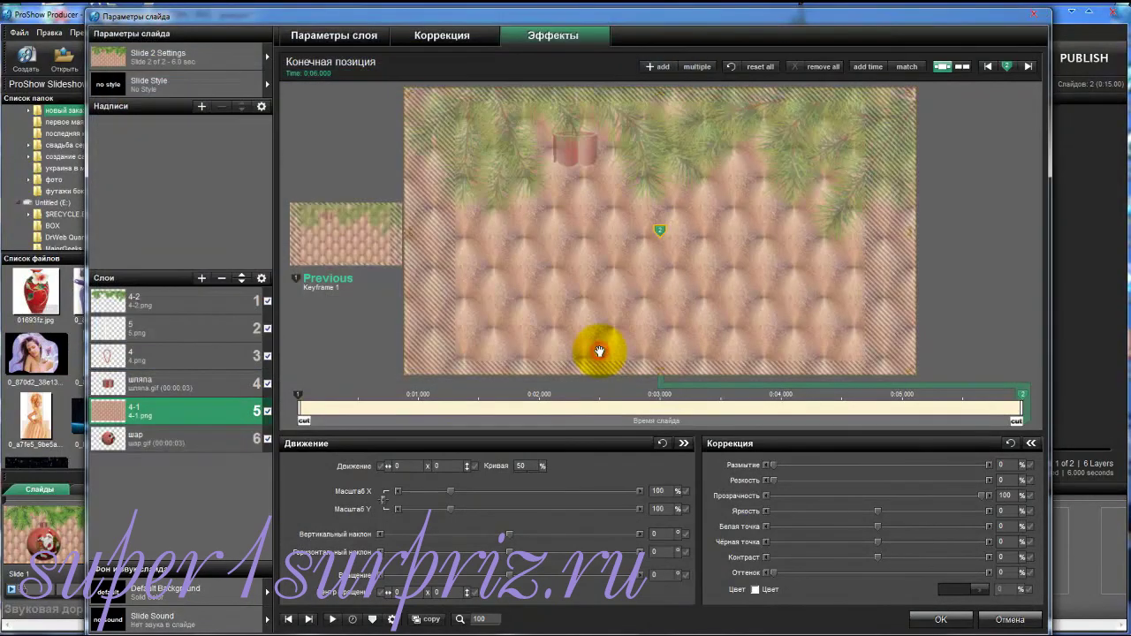
{"action": "left_click", "coordinate": [242, 283]}
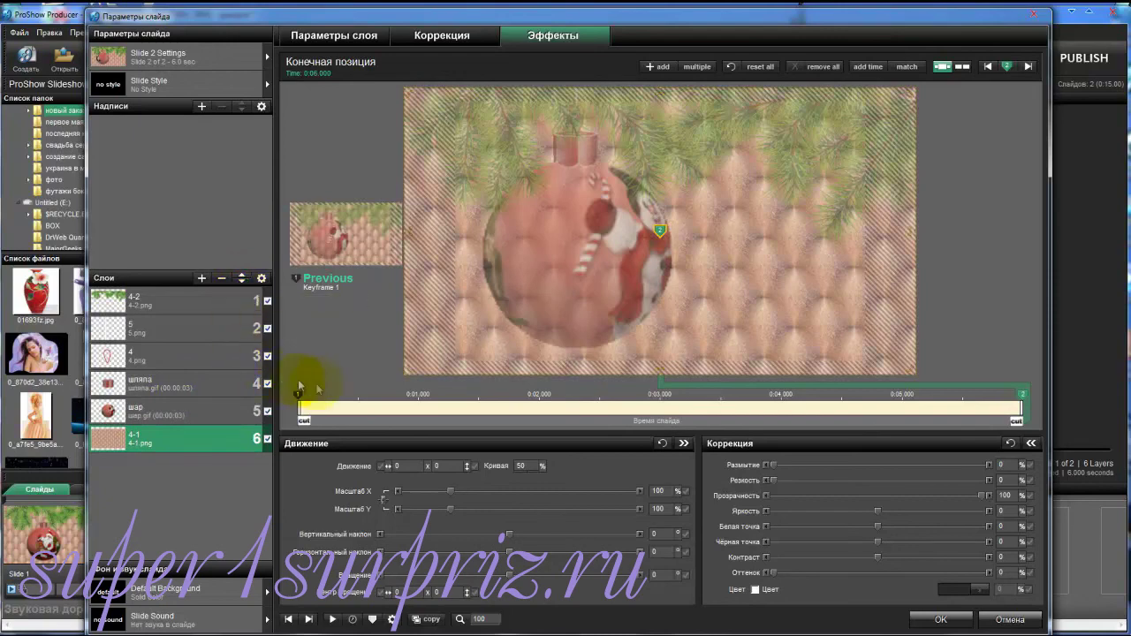
Preview the assembled ornament animation in the slide settings, then close them and play the slide in the main preview
{"action": "left_click", "coordinate": [333, 620]}
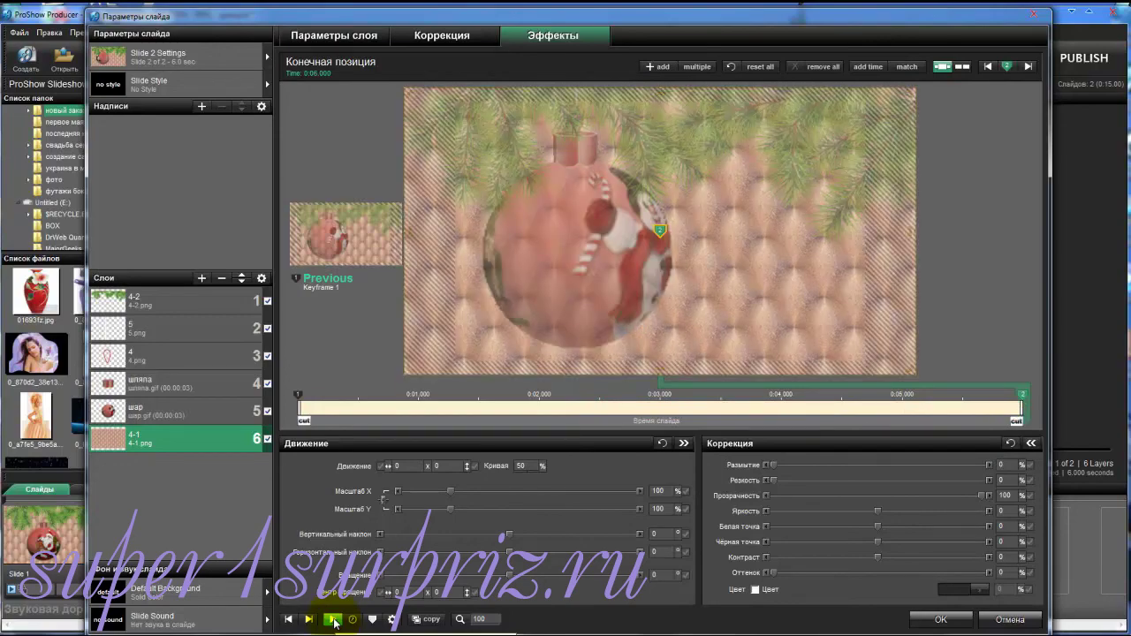
{"action": "key", "text": "Escape"}
{"action": "left_click", "coordinate": [285, 467]}
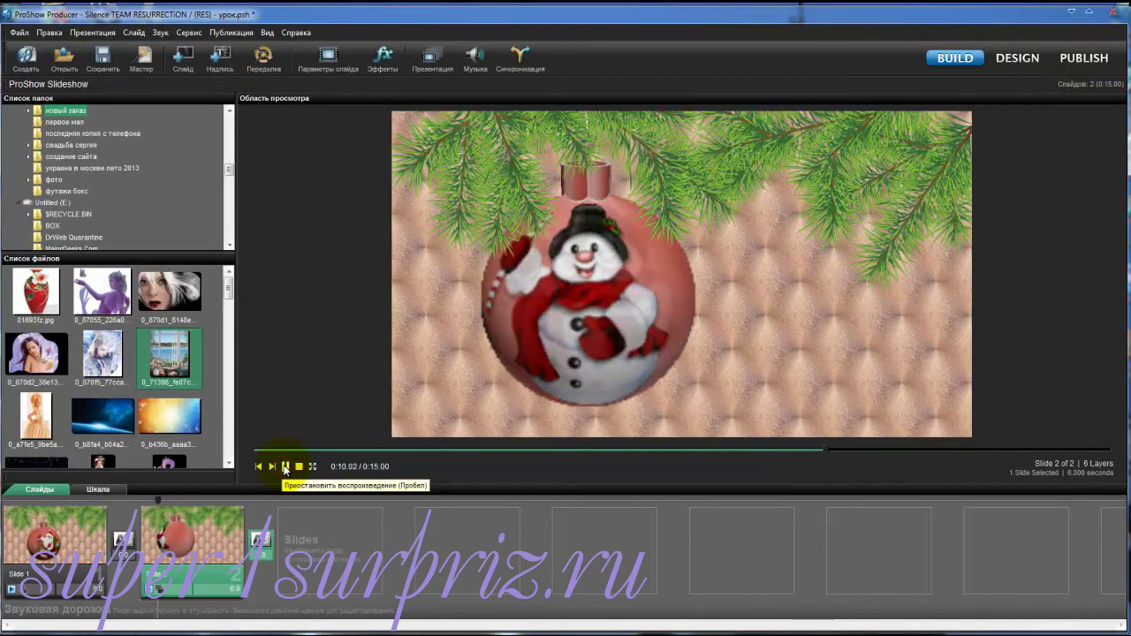